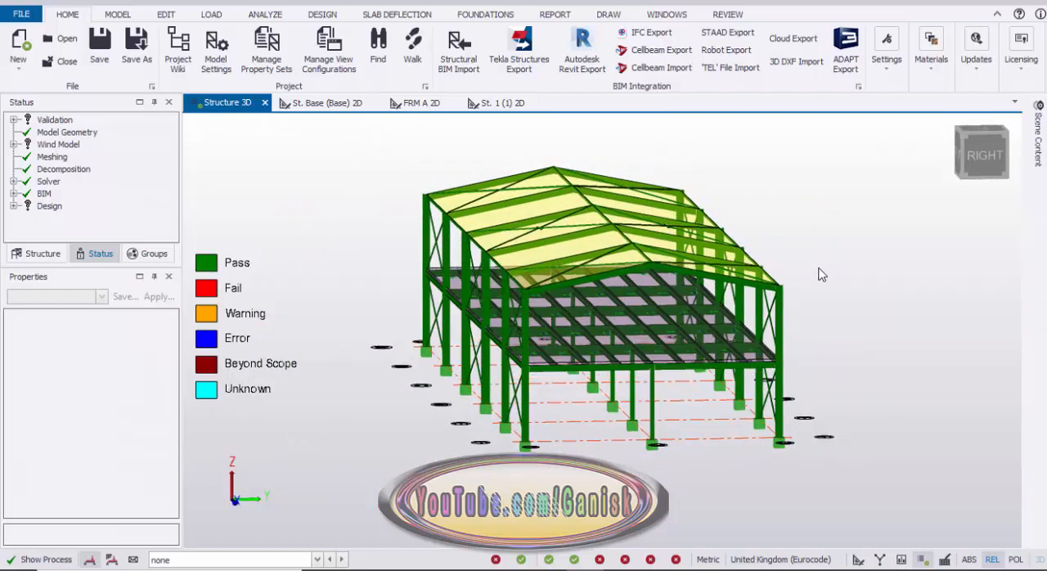
scroll(813, 303, "up", 5)
scroll(810, 306, "down", 3)
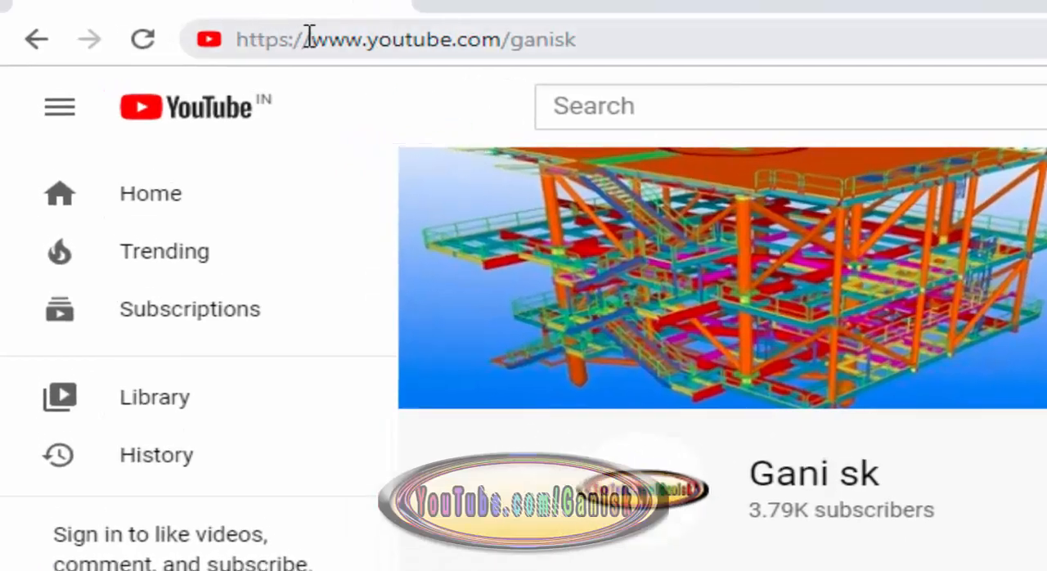
Browse the list of uploaded tutorial videos on the YouTube channel.
left_click(594, 39)
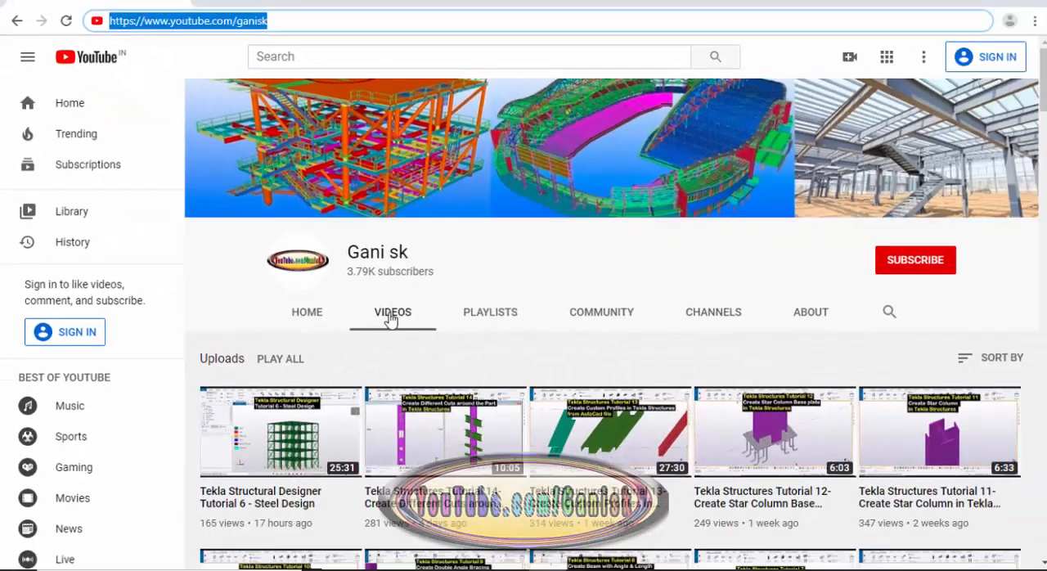
scroll(475, 319, "down", 8)
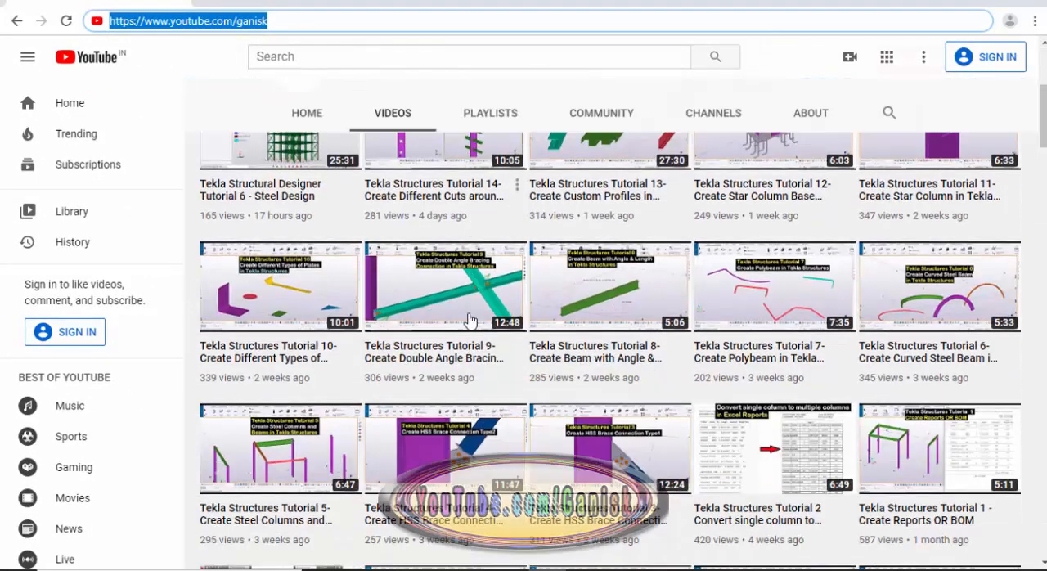
scroll(497, 331, "down", 10)
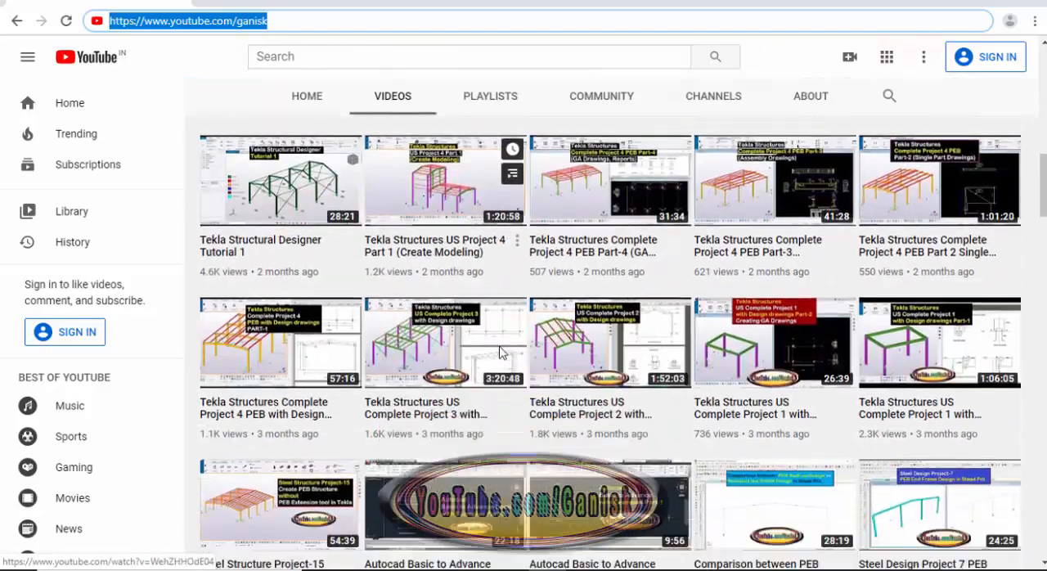
scroll(497, 372, "up", 15)
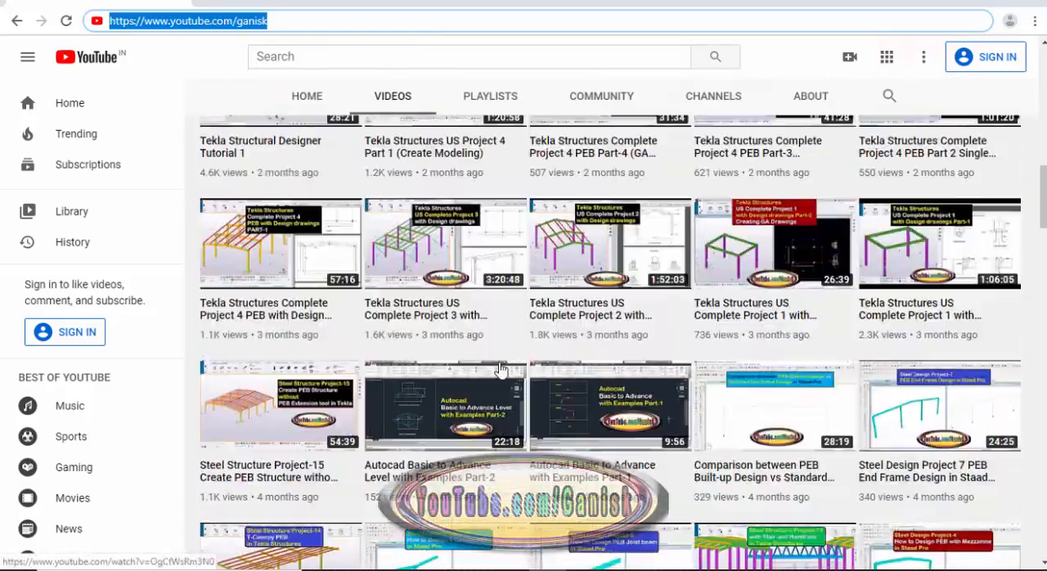
scroll(507, 360, "up", 3)
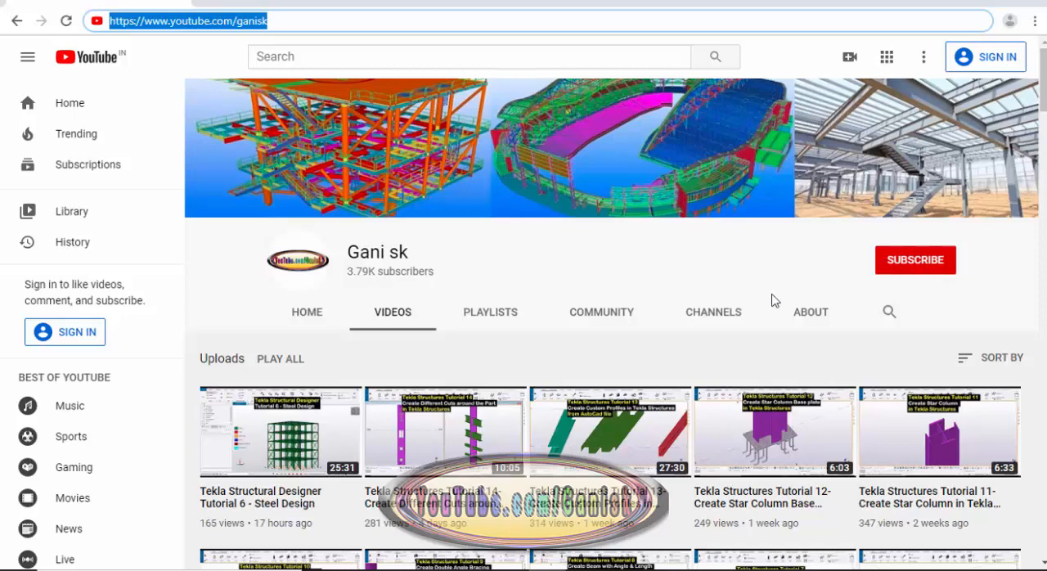
Switch to Tekla Structural Designer and start a new project, saving the open TSD22 steel loading document.
left_click(584, 562)
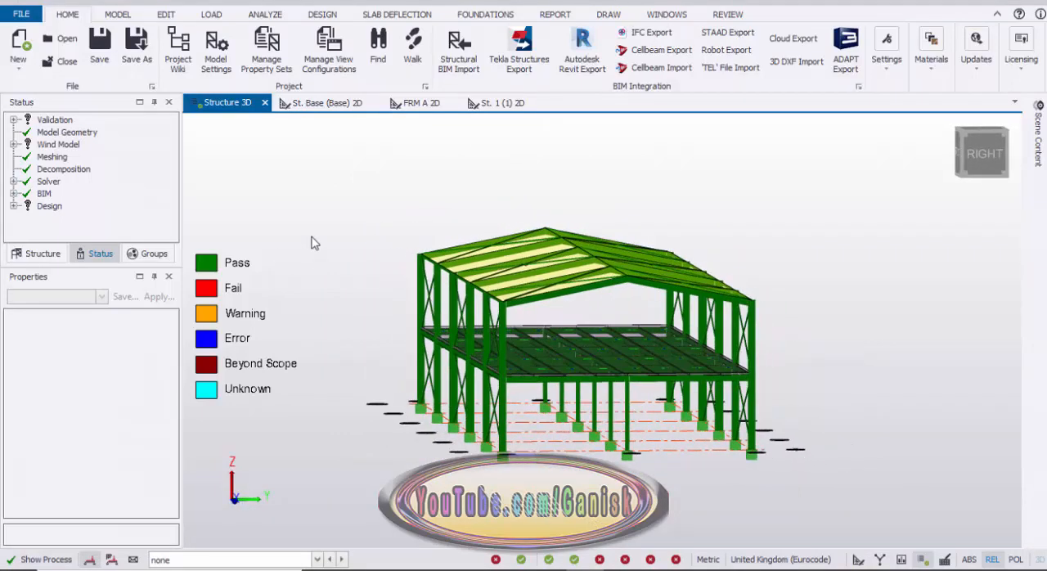
left_click(21, 14)
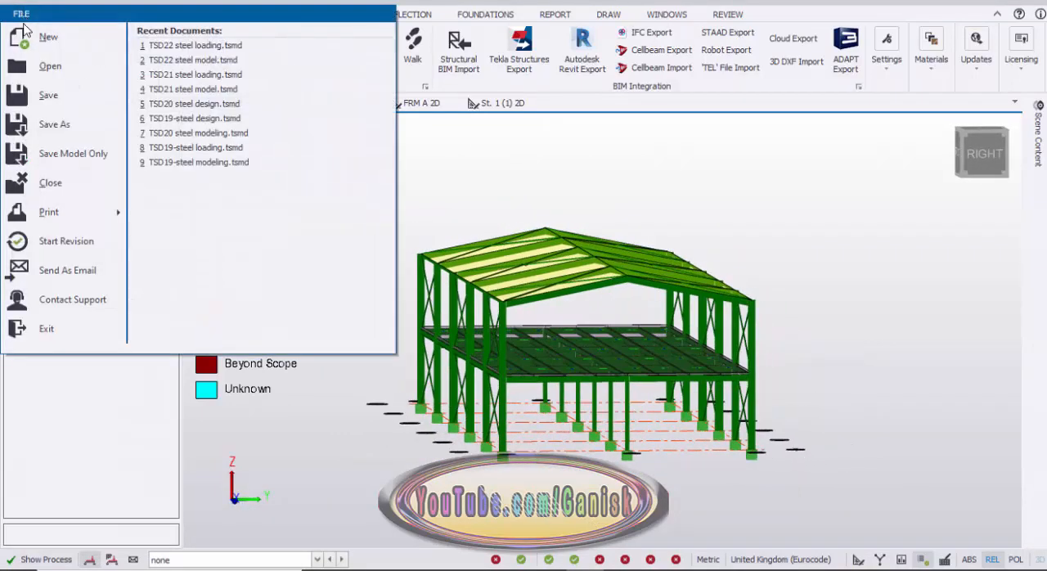
left_click(36, 39)
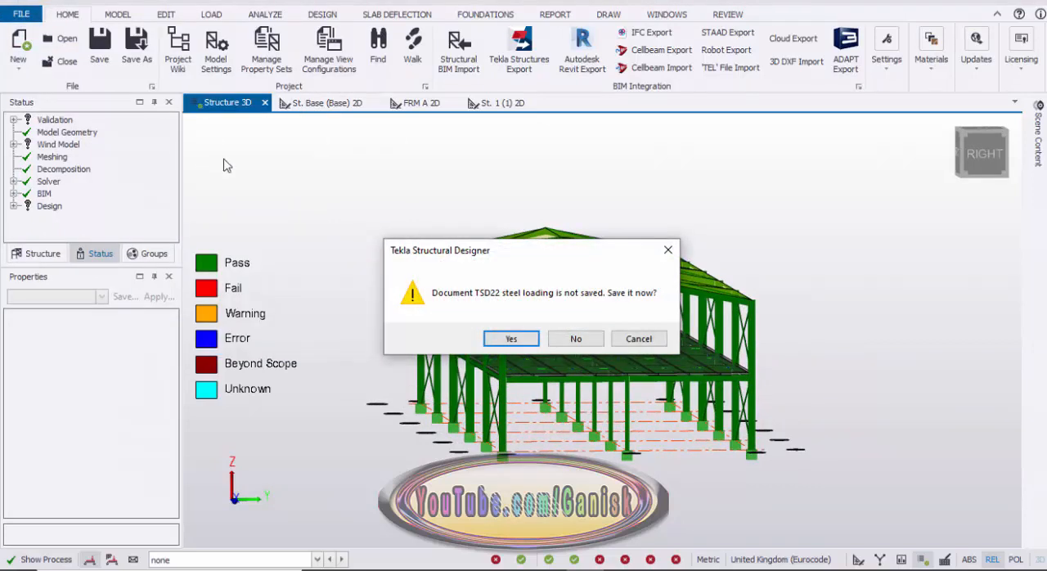
left_click(511, 339)
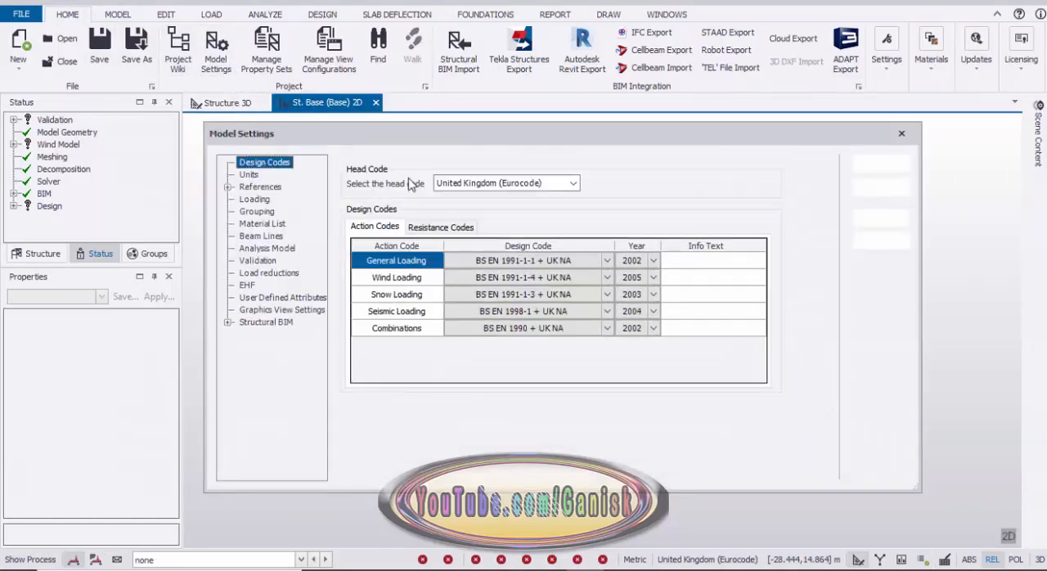
Choose United Kingdom (Eurocode) as the head code and accept the model settings.
left_click(574, 188)
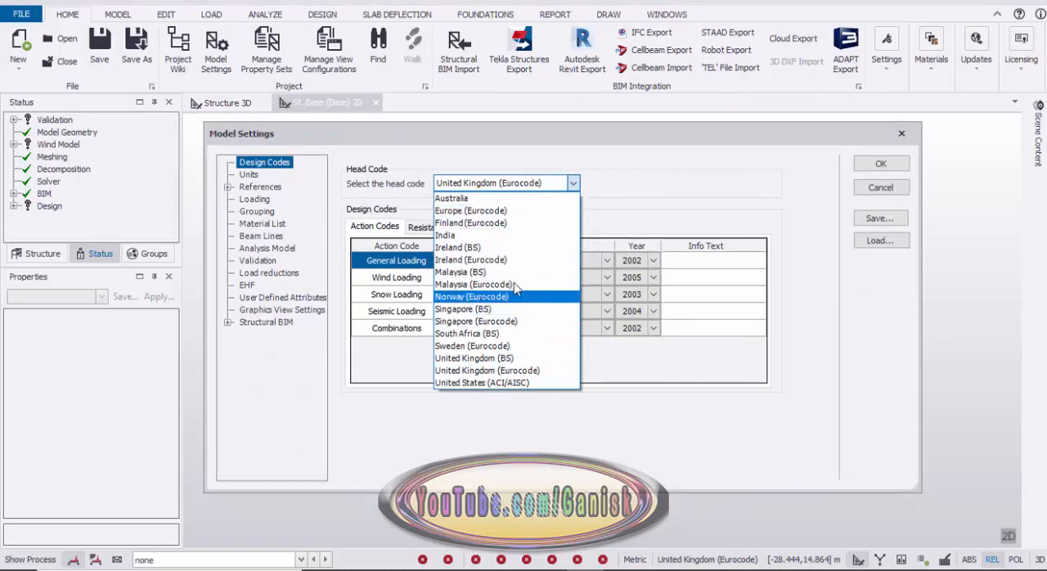
left_click(486, 369)
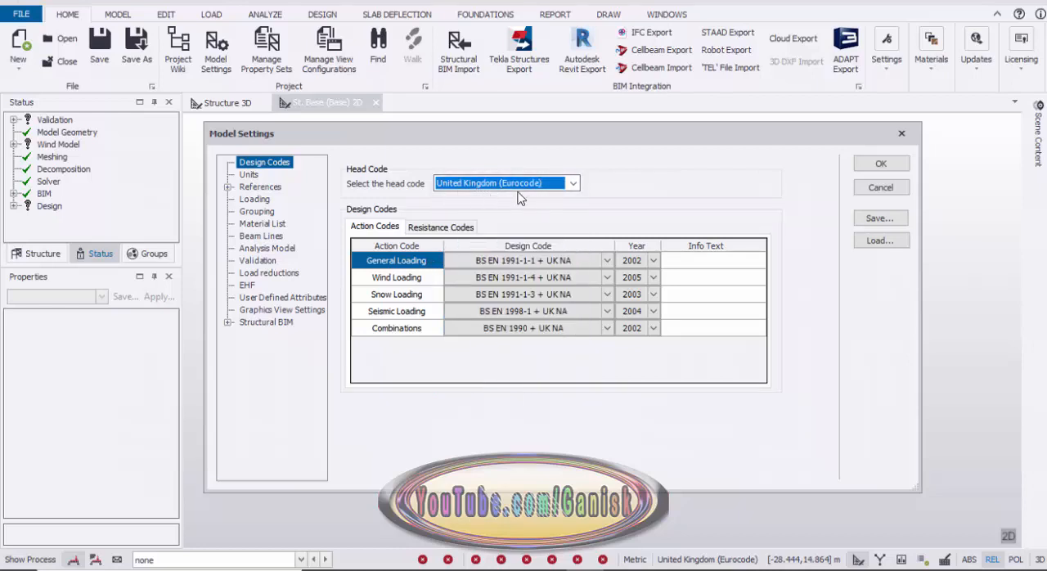
left_click(573, 183)
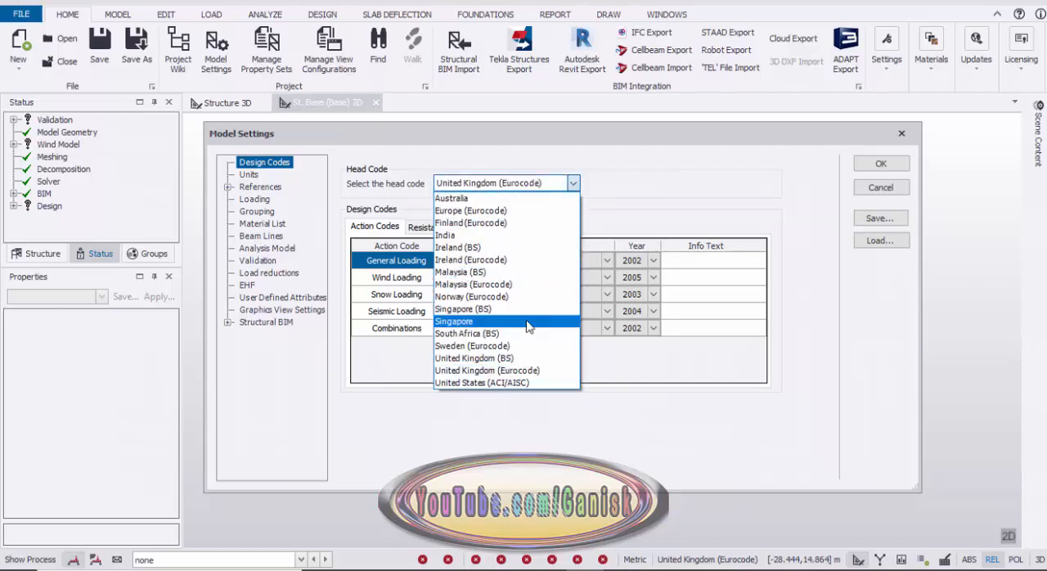
left_click(621, 188)
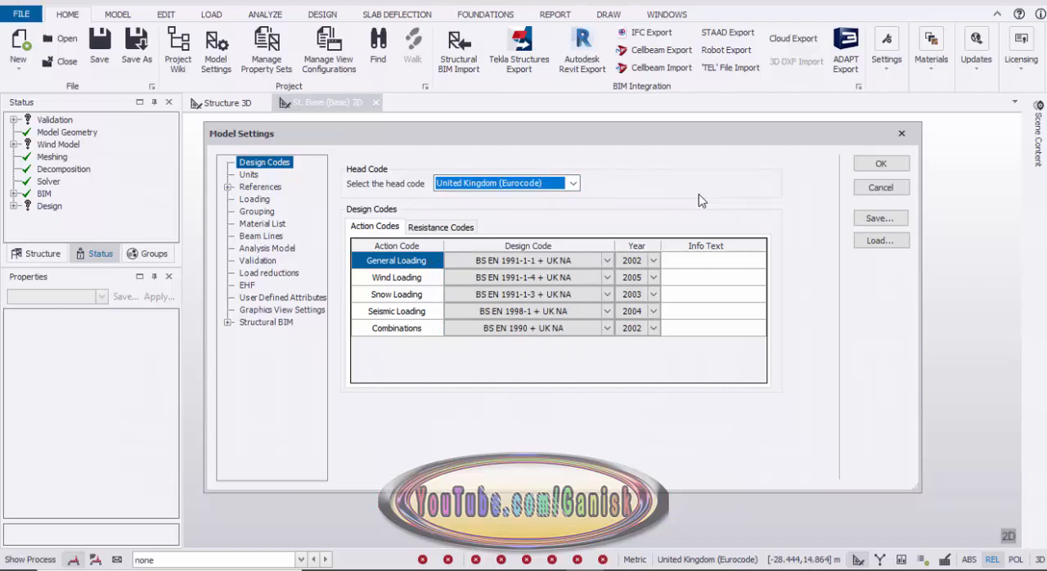
left_click(882, 168)
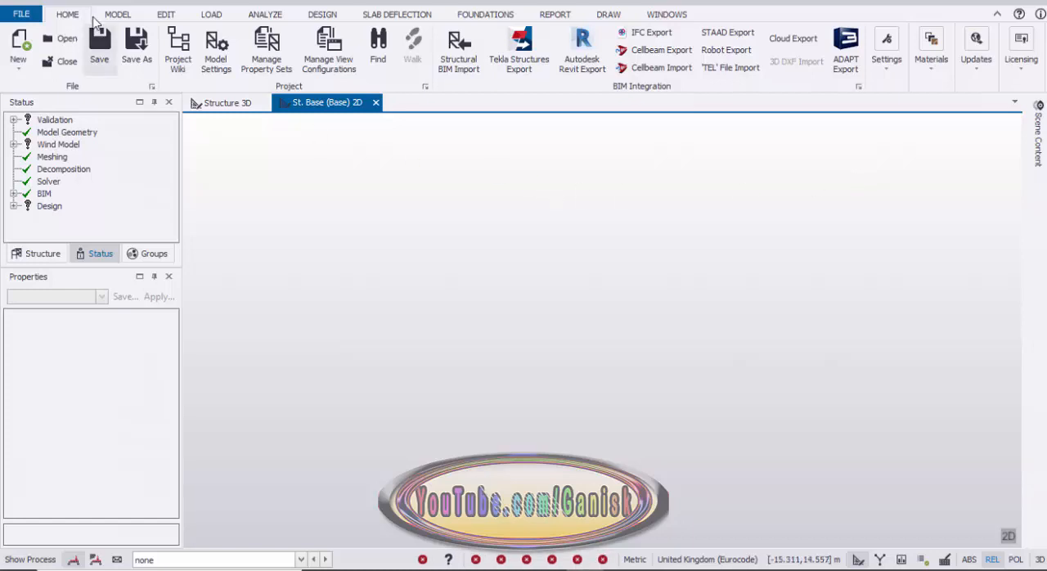
Open the construction levels and set the Base level's type to T.O.S.
left_click(120, 16)
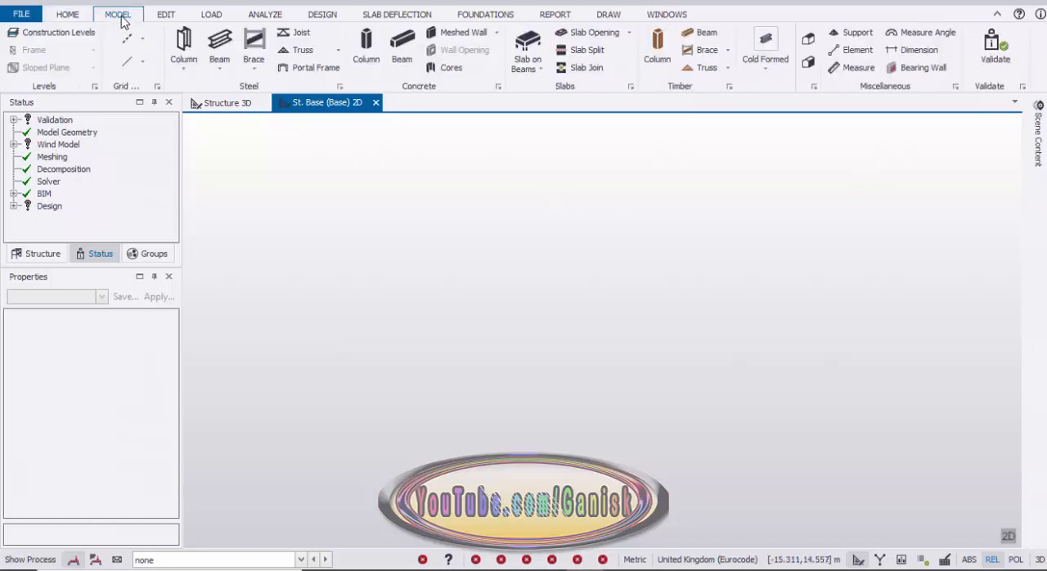
left_click(53, 36)
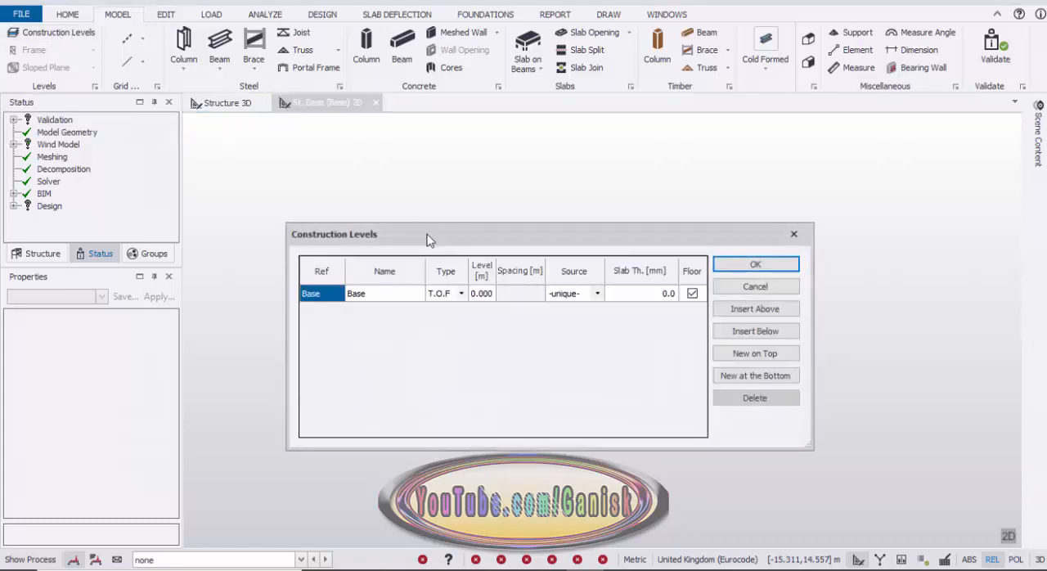
left_click(461, 296)
left_click(460, 293)
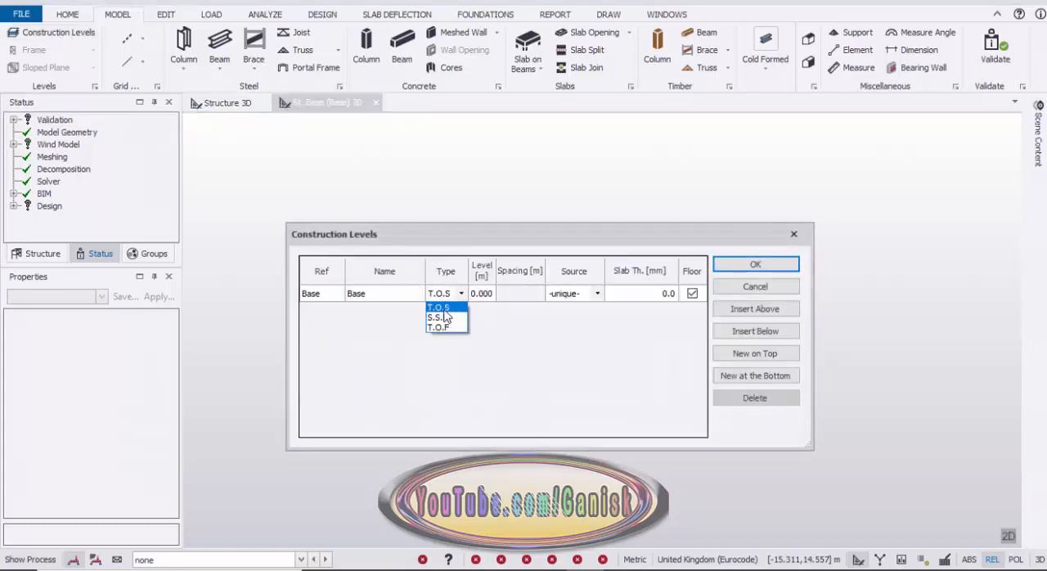
left_click(447, 314)
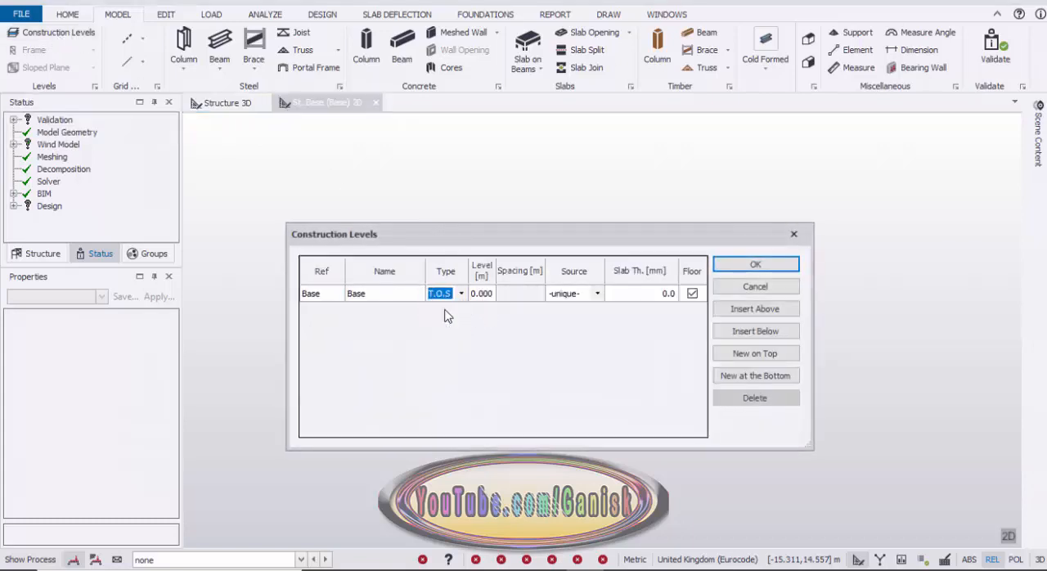
Insert a construction level above Base with a spacing of 3 m.
left_click(774, 314)
left_click(529, 303)
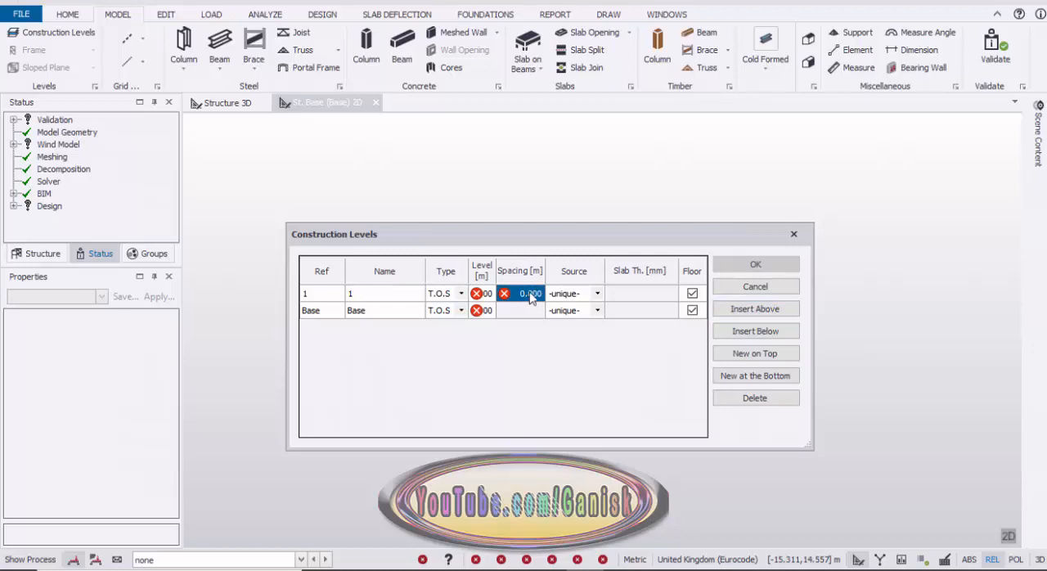
type("3")
key("Return")
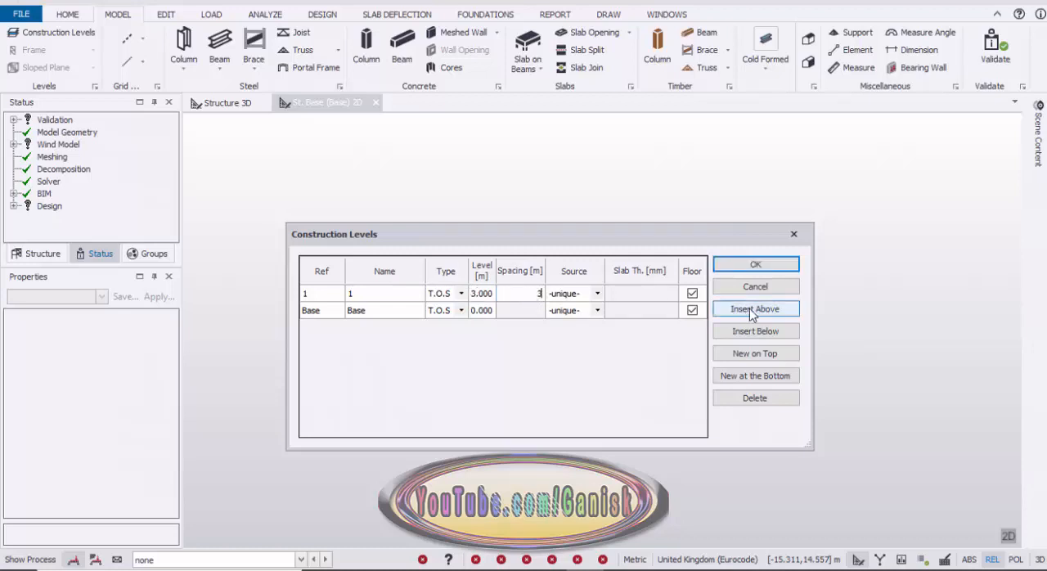
Insert another construction level above level 1, name it eave and turn off its Floor option.
left_click(775, 316)
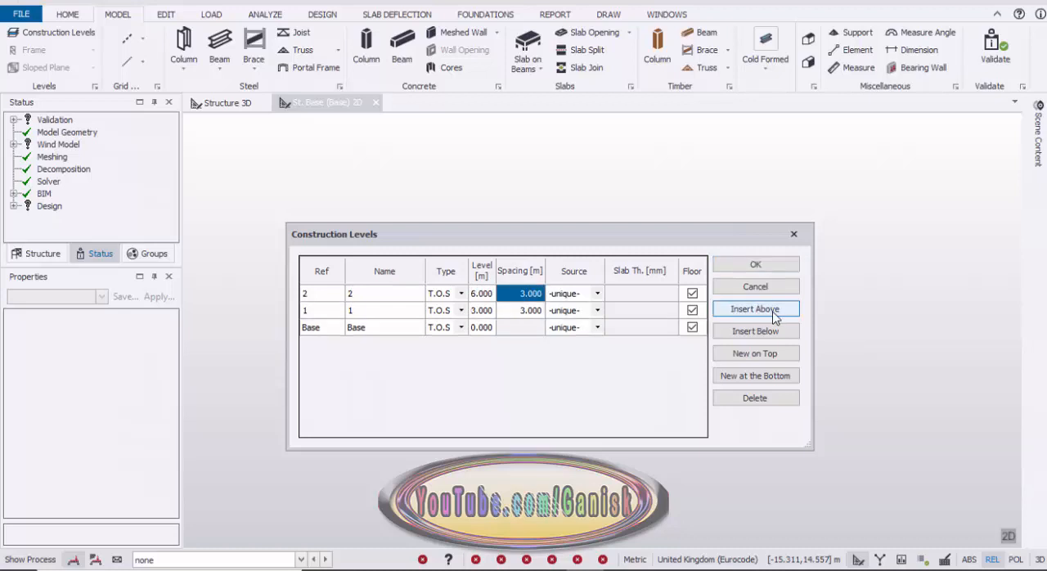
left_click(329, 294)
left_click(393, 300)
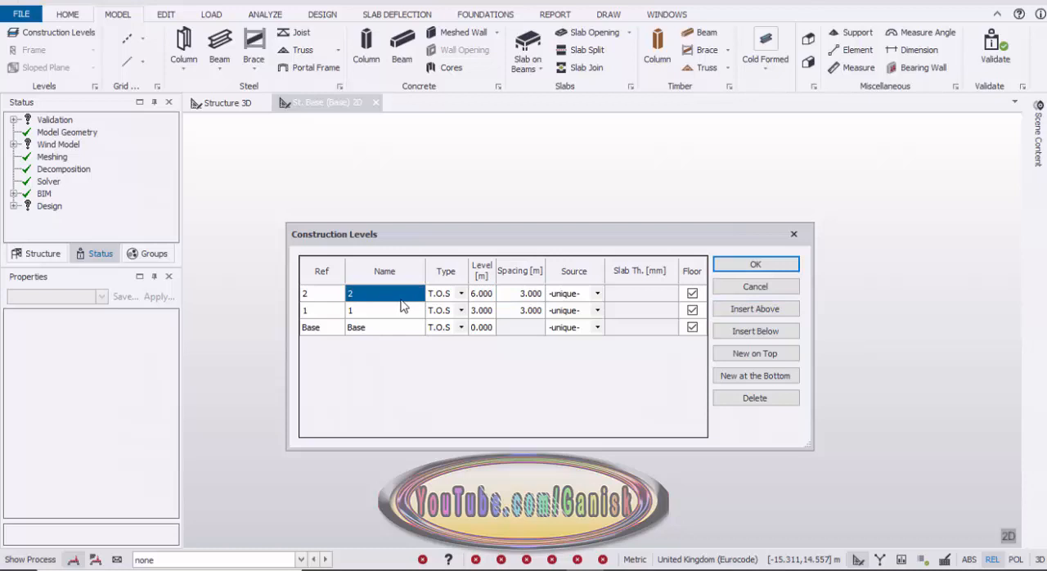
type("eave")
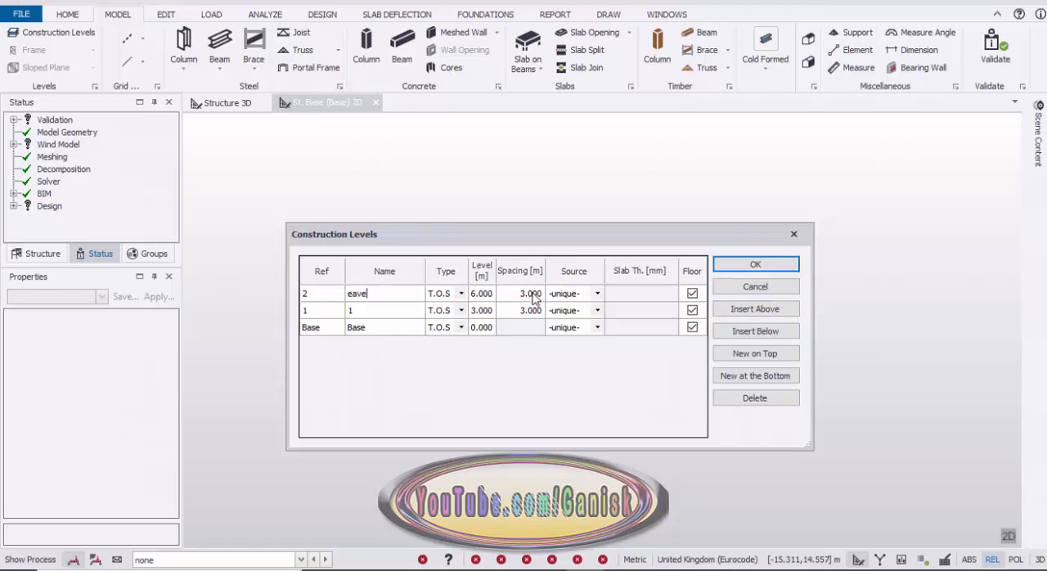
left_click(692, 294)
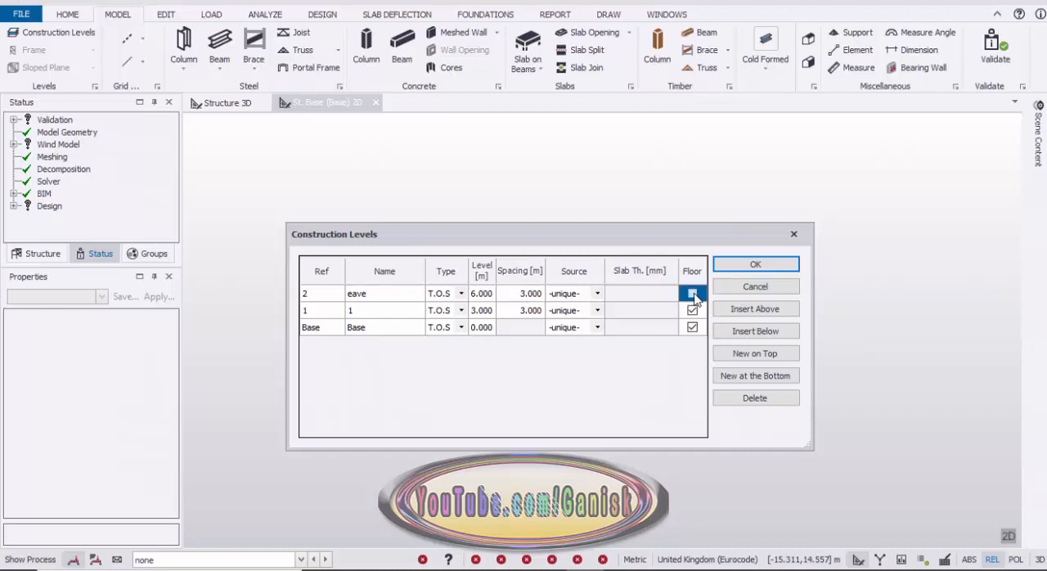
Insert a level named ridge above the eave with a spacing of 1 m, and accept the construction levels.
left_click(755, 310)
left_click(394, 293)
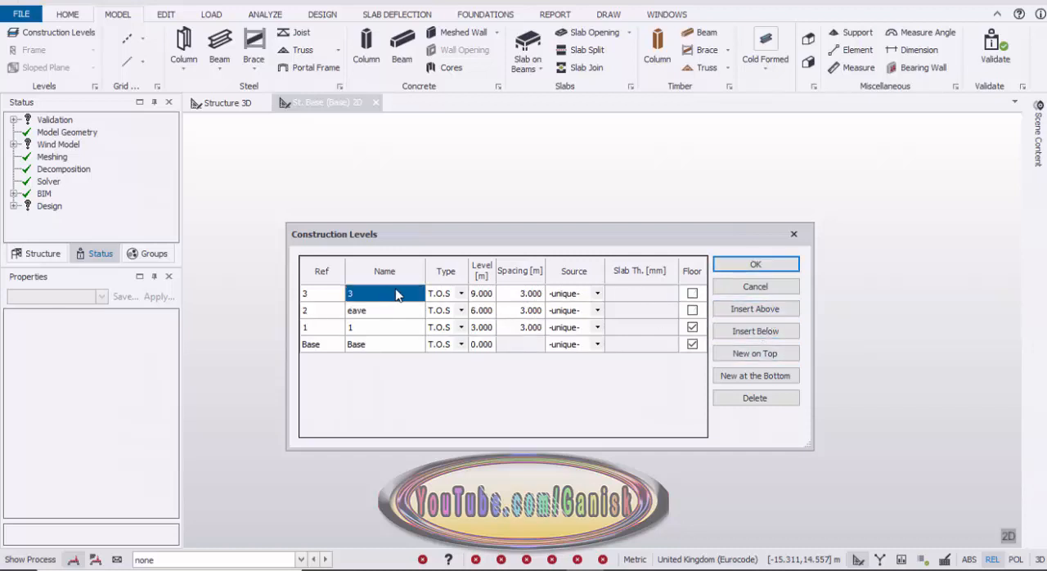
type("ridge")
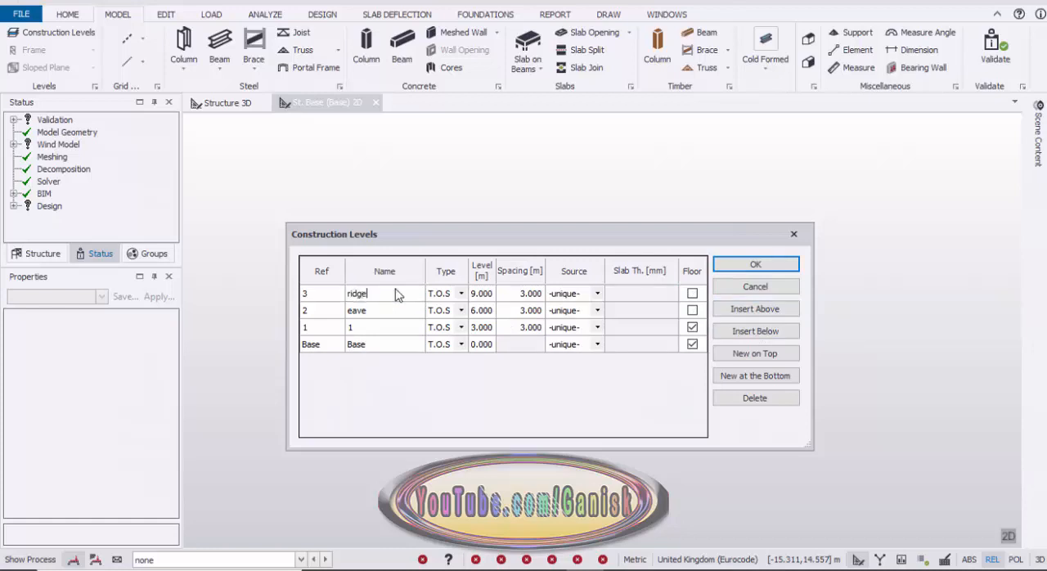
left_click(530, 296)
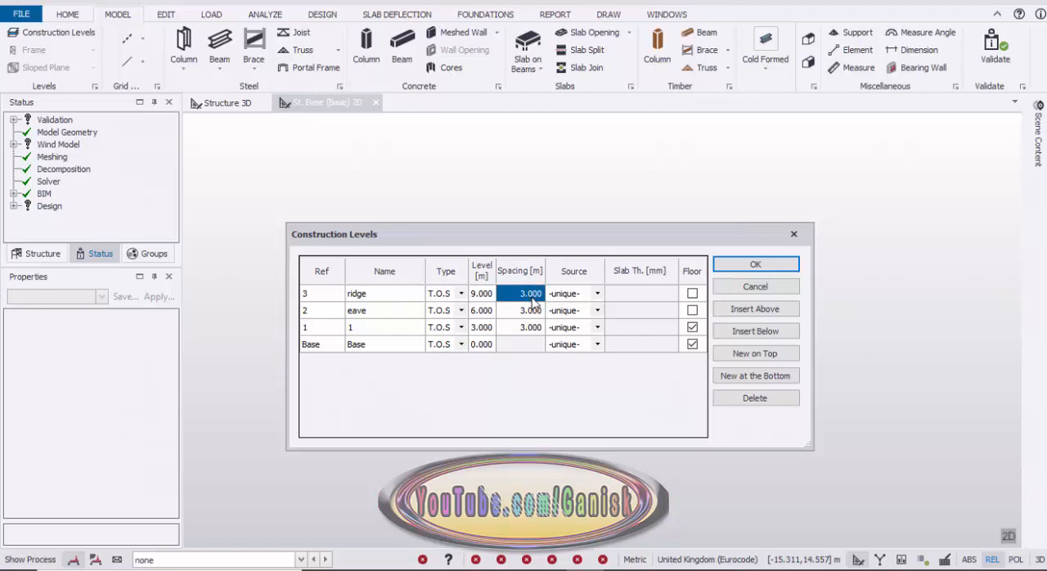
type("1")
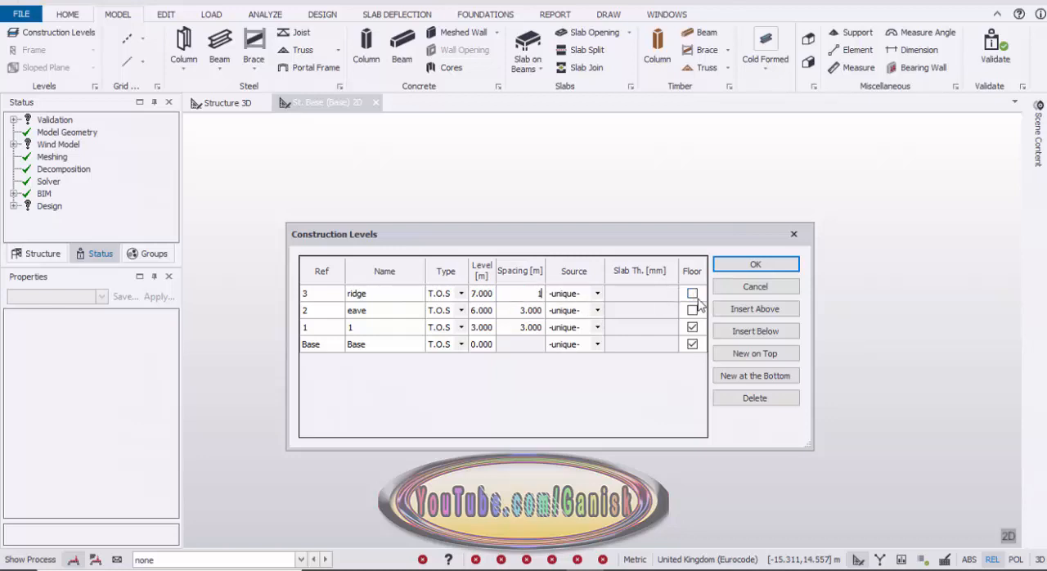
left_click(775, 271)
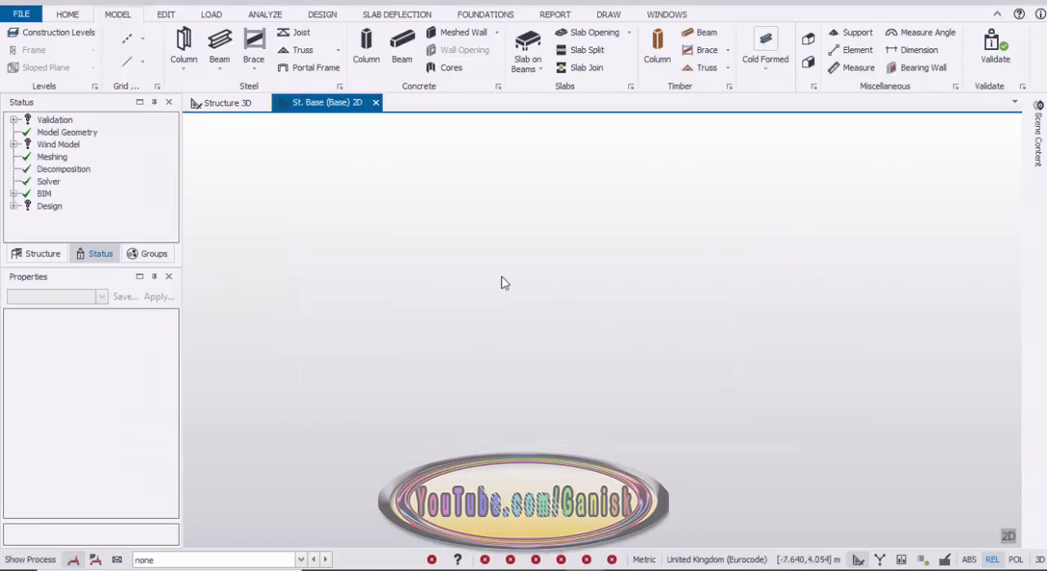
Start a rectangular grid on all levels with all lines, and define five regular 6 m bays in the X direction.
left_click(143, 41)
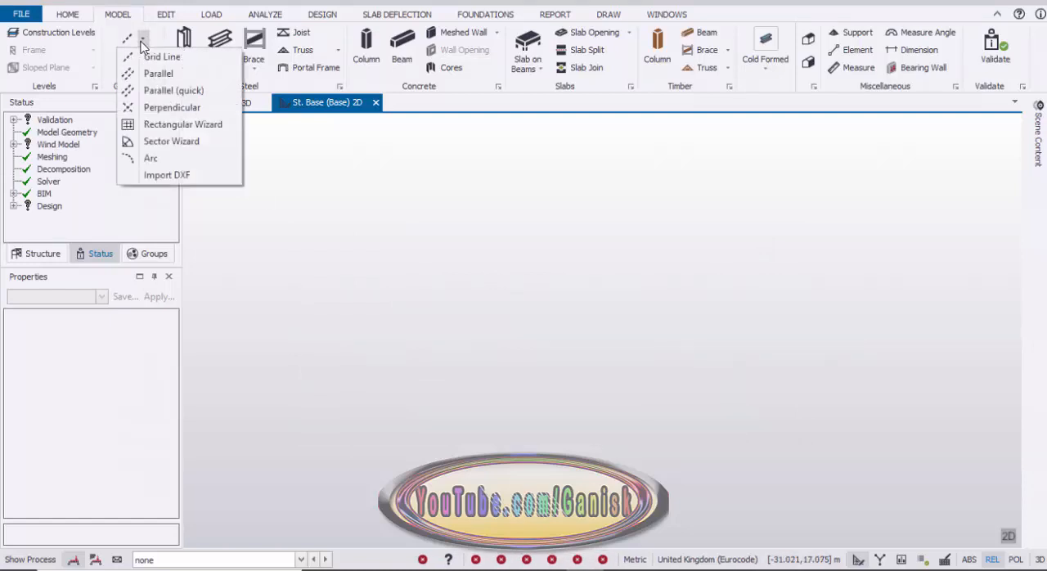
left_click(194, 126)
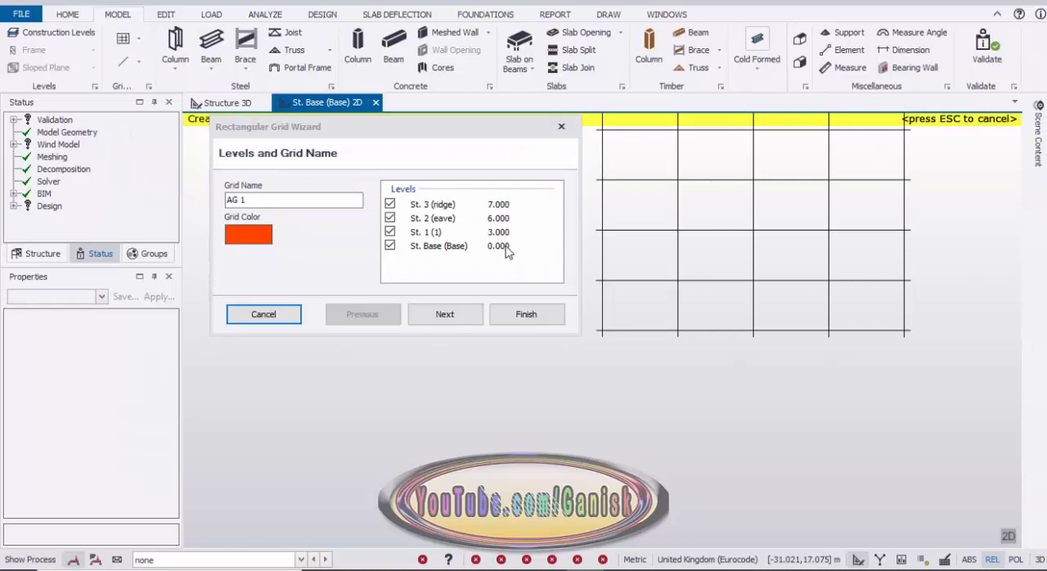
left_click(453, 319)
left_click(454, 319)
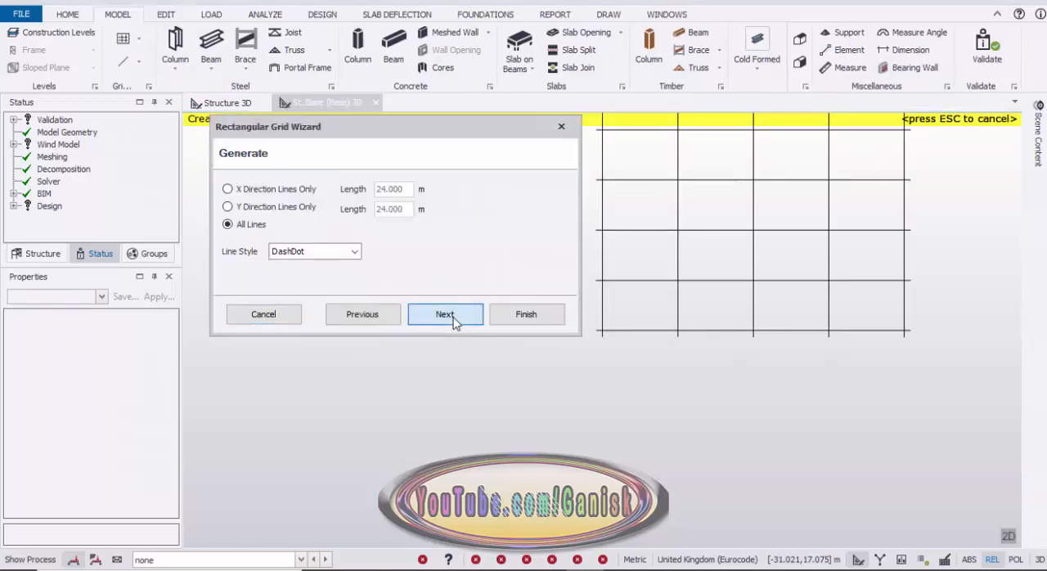
left_click(454, 319)
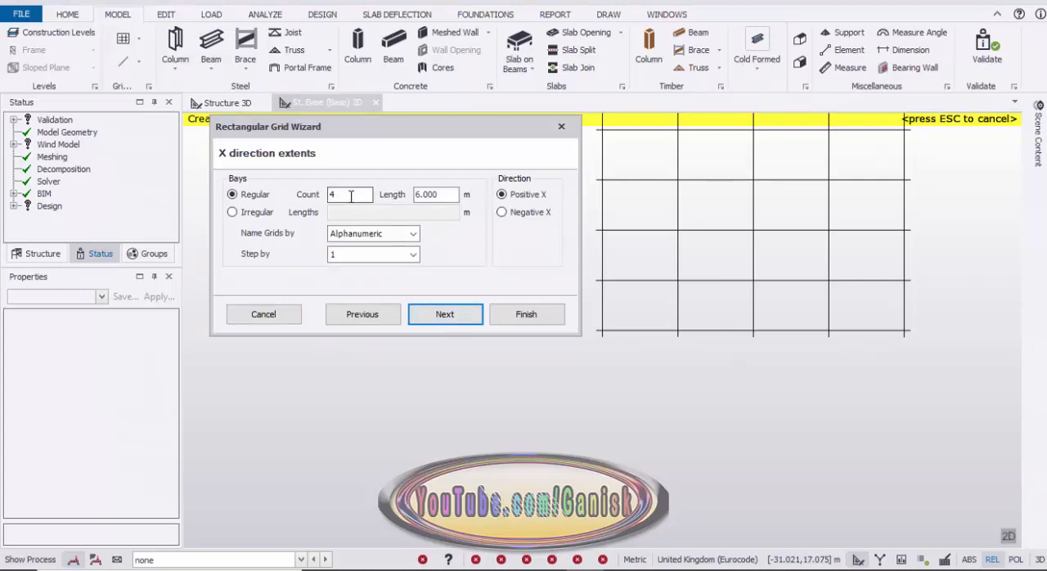
double_click(348, 195)
type("5")
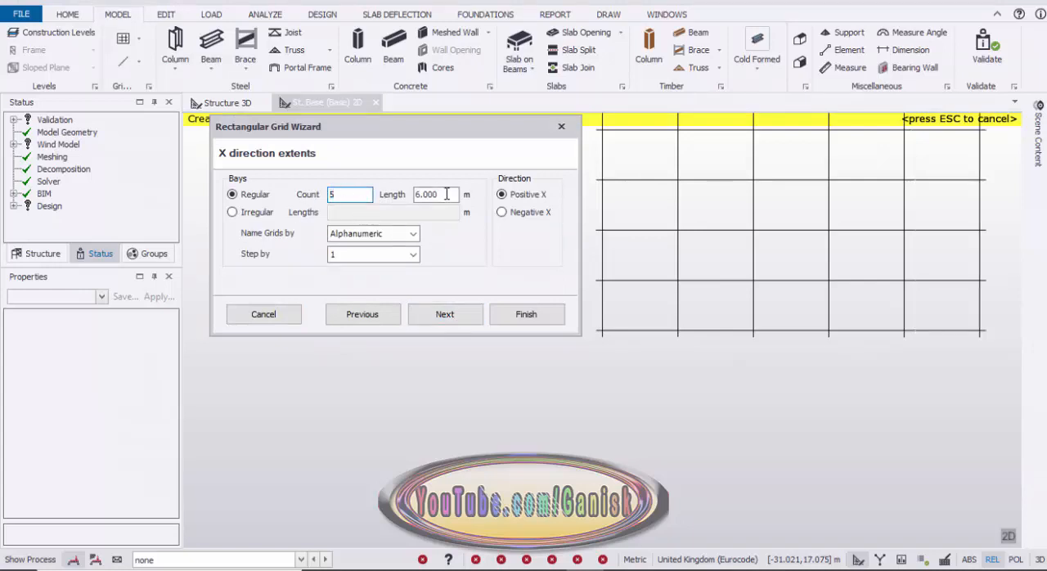
left_click_drag(446, 194, 360, 217)
left_click(448, 312)
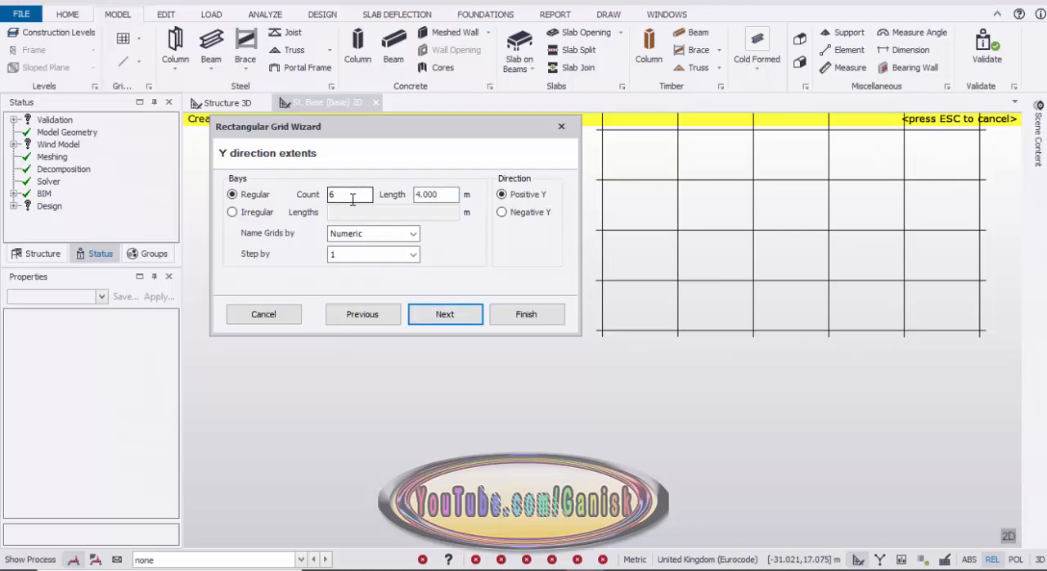
Define two regular 5 m bays in the Y direction and finish the rectangular grid with the default axis angle.
left_click_drag(354, 195, 269, 216)
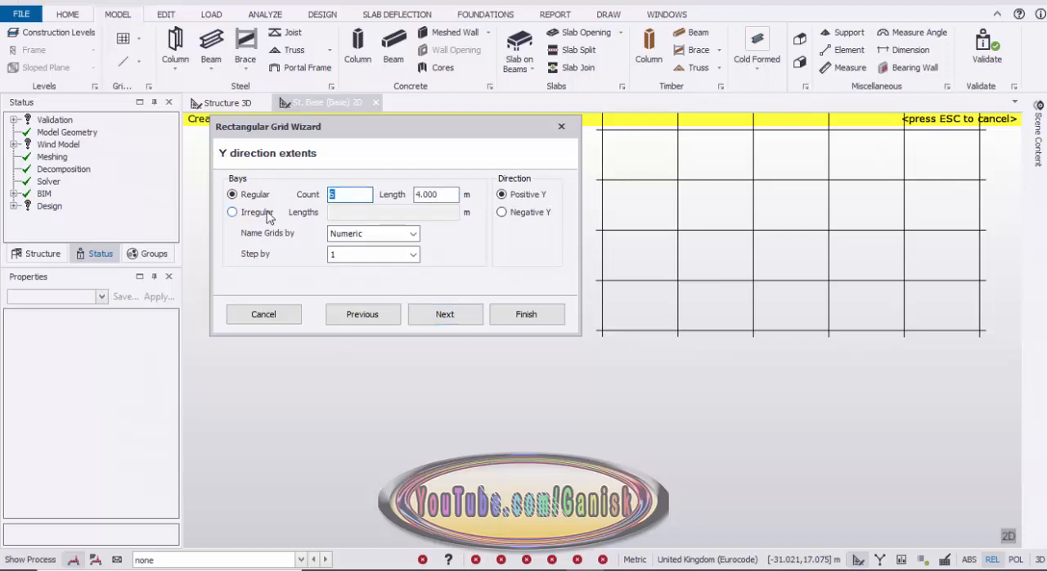
type("2")
left_click_drag(447, 195, 337, 210)
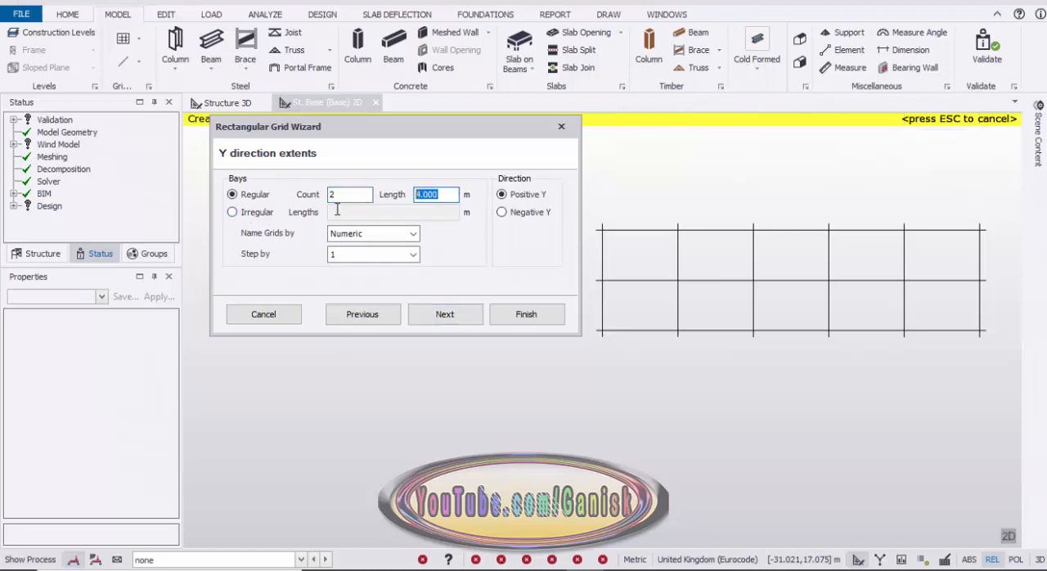
type("5")
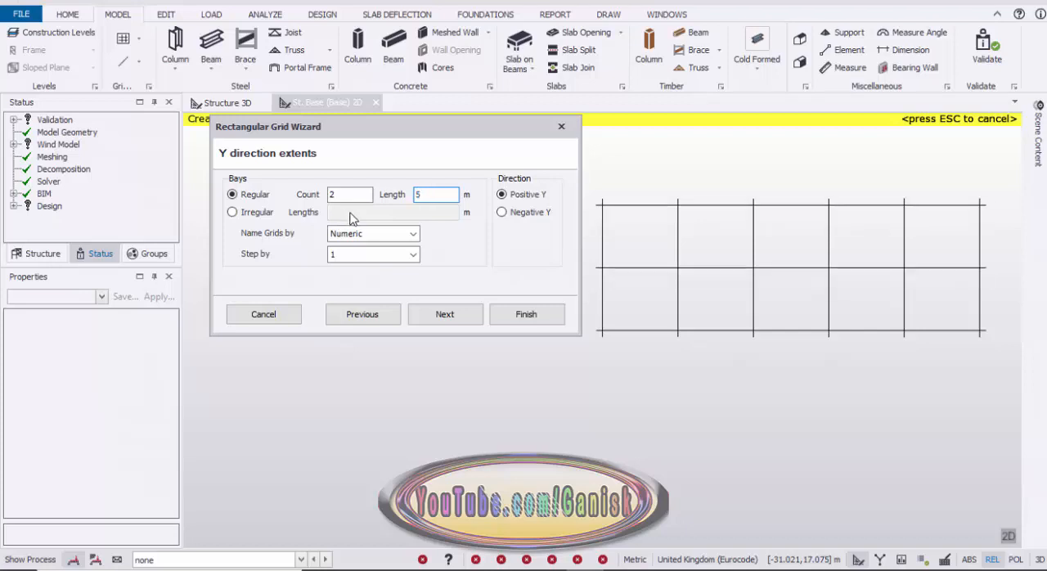
left_click(455, 319)
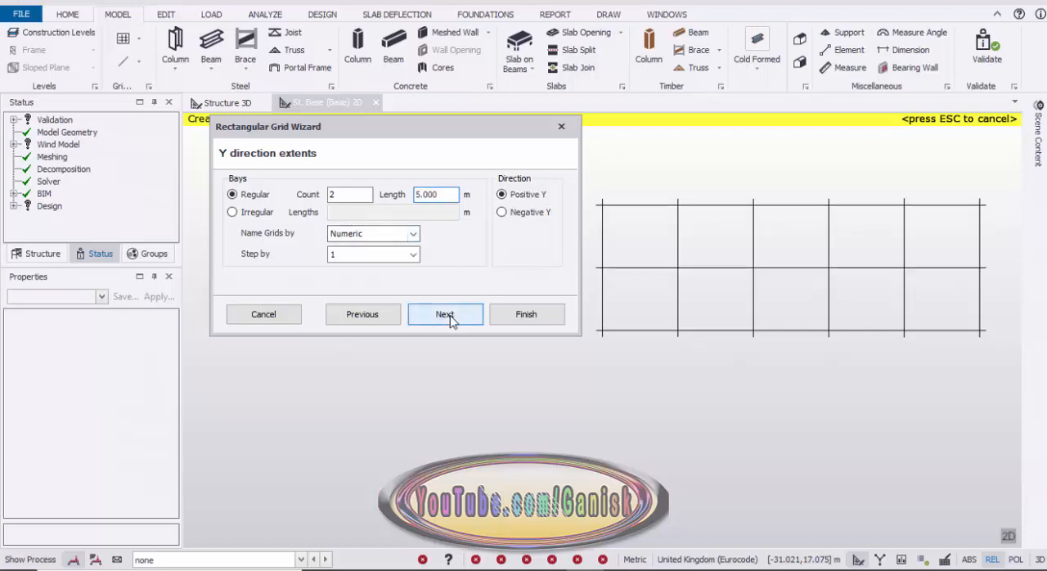
left_click(456, 319)
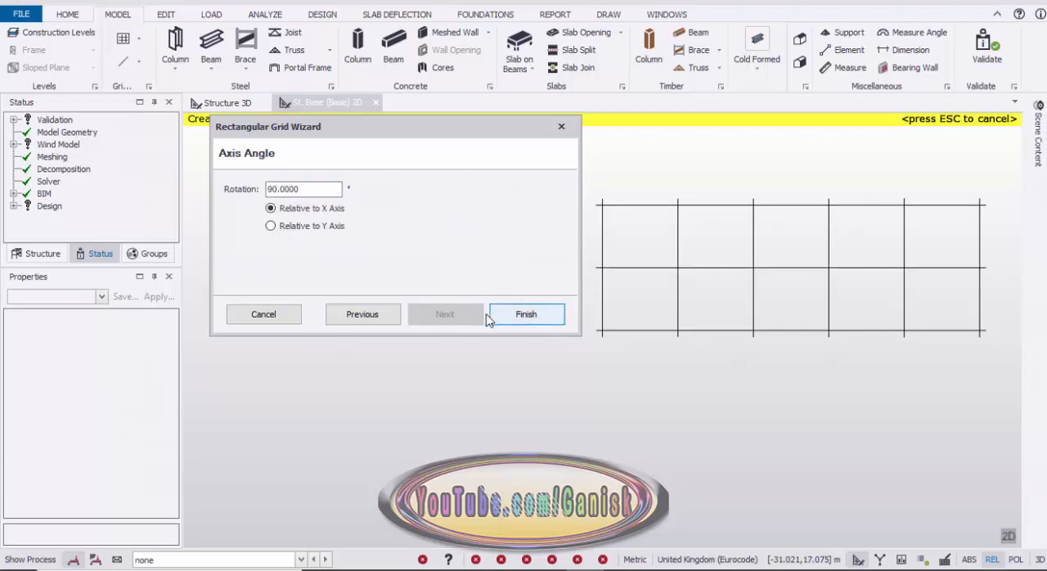
left_click(524, 315)
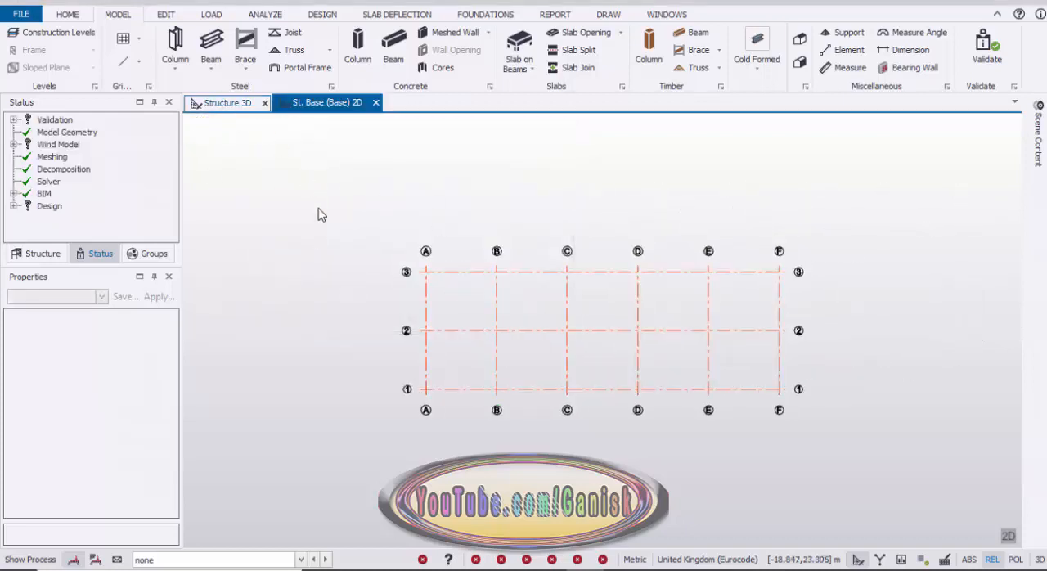
Examine the new grid in the 3D structure view from several angles.
scroll(482, 443, "up", 5)
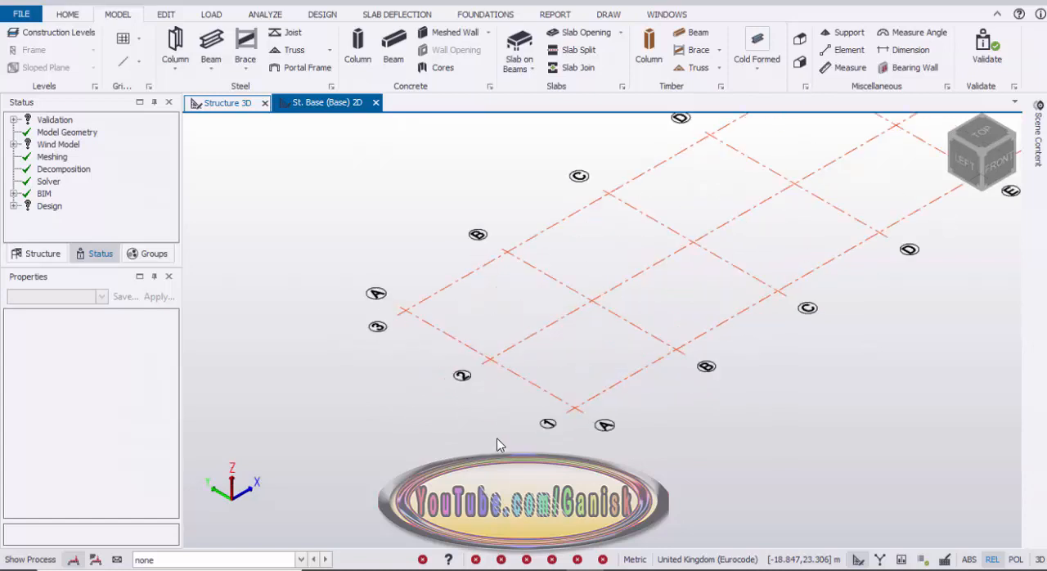
right_click_drag(607, 432, 597, 408)
scroll(594, 401, "down", 2)
middle_click_drag(633, 395, 574, 416)
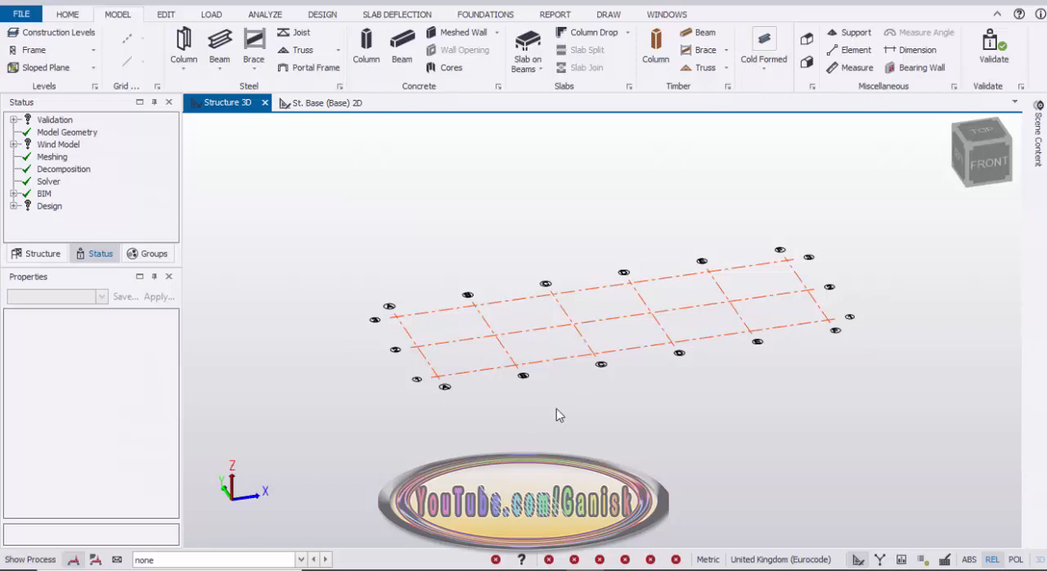
right_click_drag(556, 414, 600, 393)
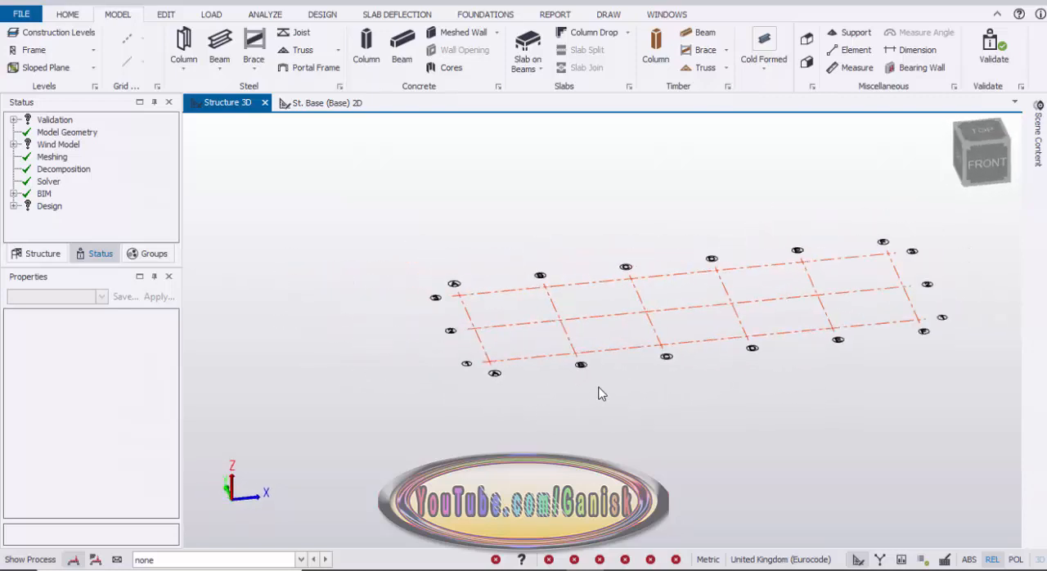
middle_click_drag(601, 393, 470, 391)
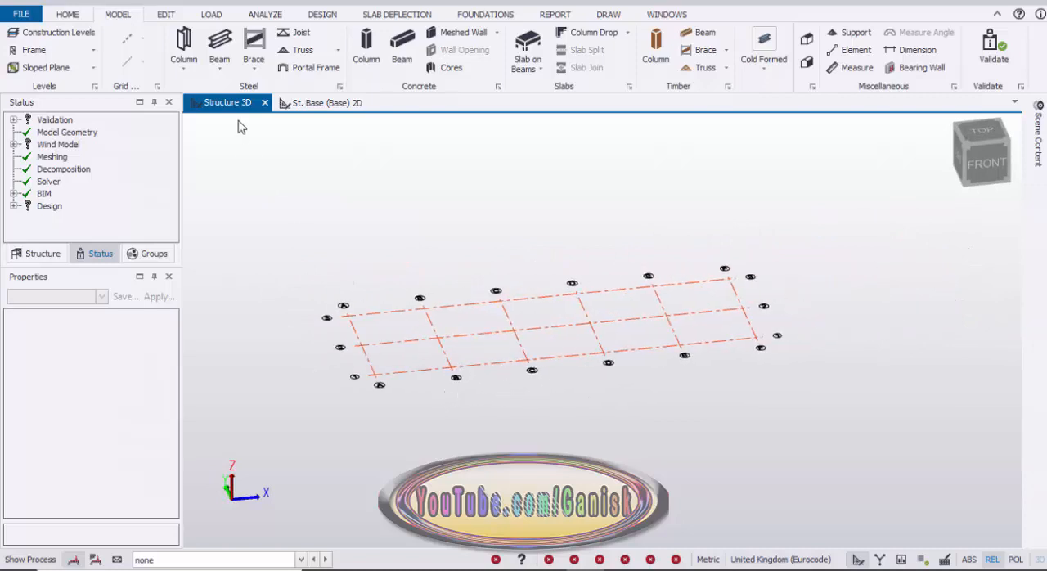
Start a steel column in the Base level 2D view and set its top level to St. 2 (eave).
left_click(320, 103)
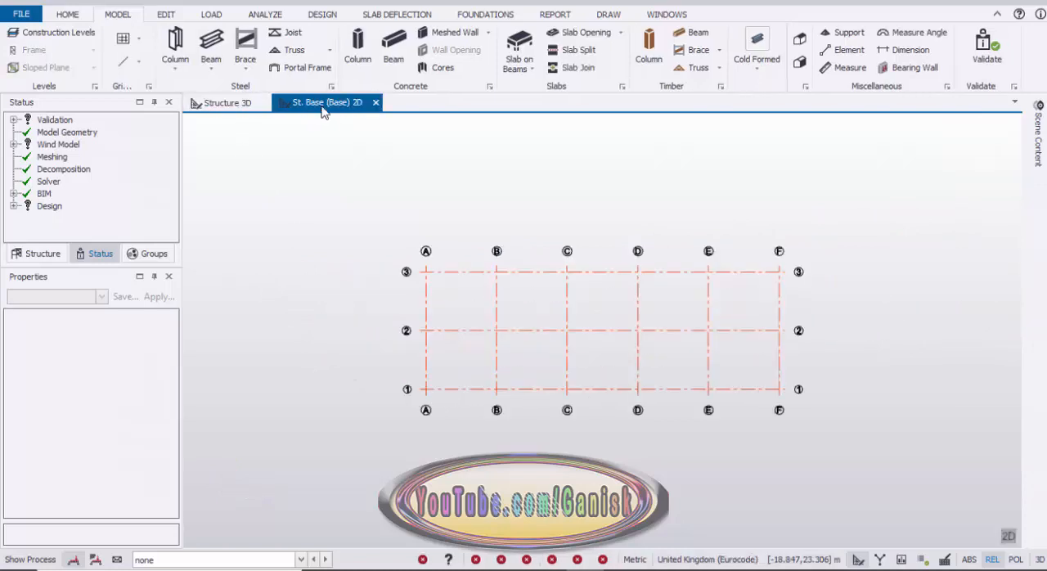
left_click(175, 46)
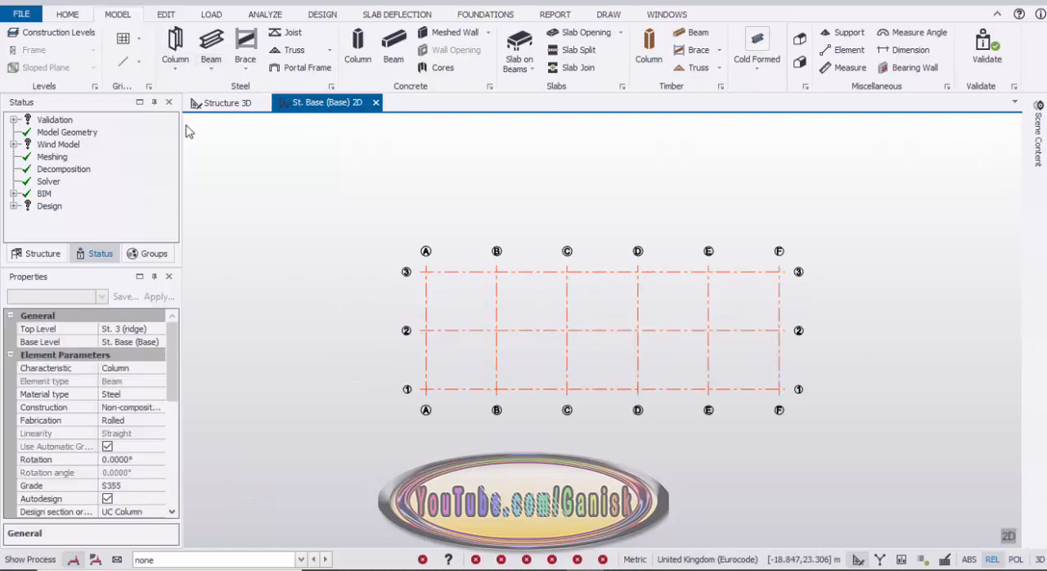
left_click(119, 330)
left_click(159, 329)
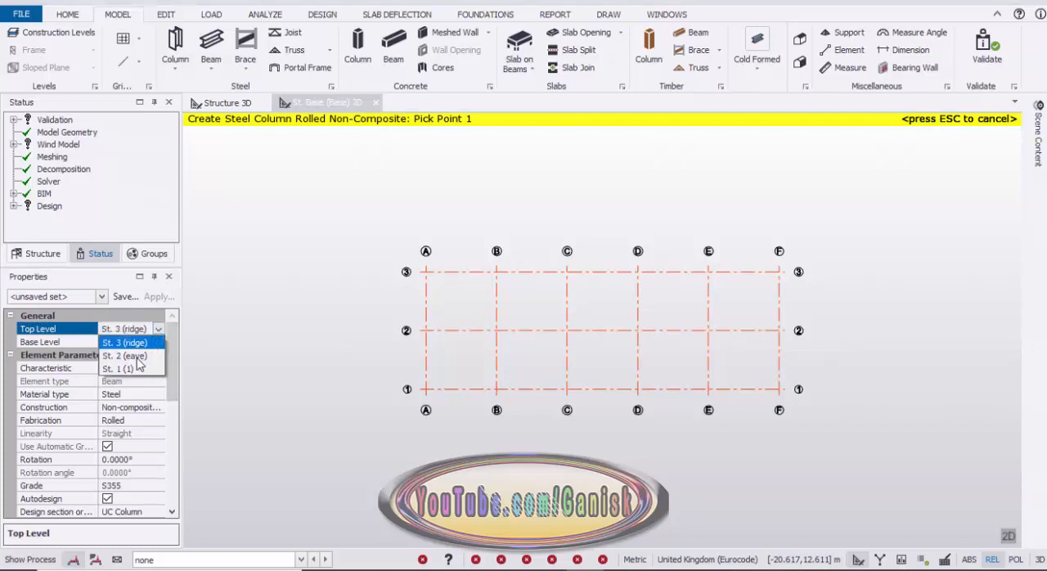
left_click(131, 355)
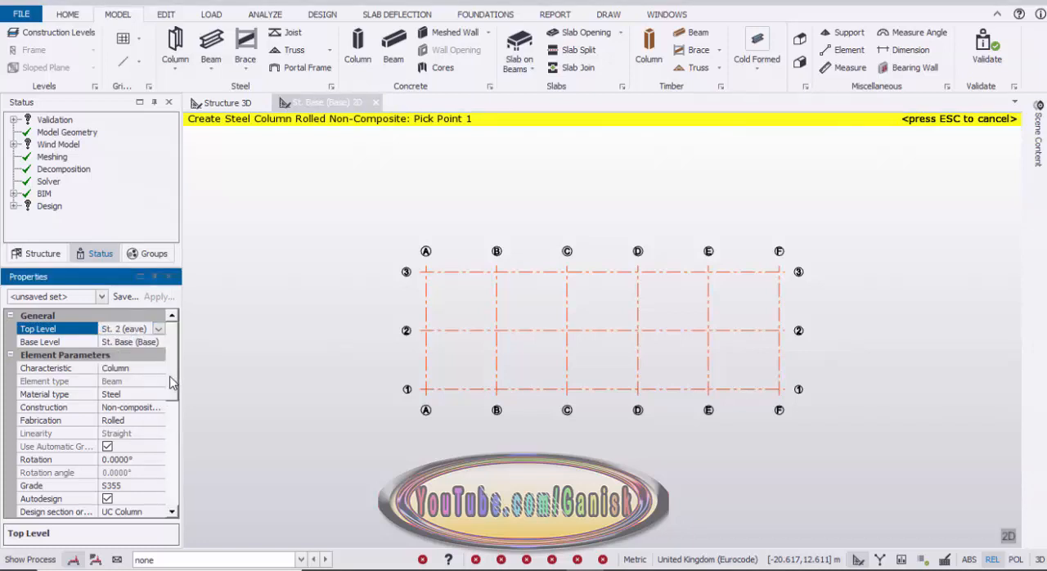
Set the column section to Advance UKC 254x254x89.
left_click_drag(170, 381, 170, 425)
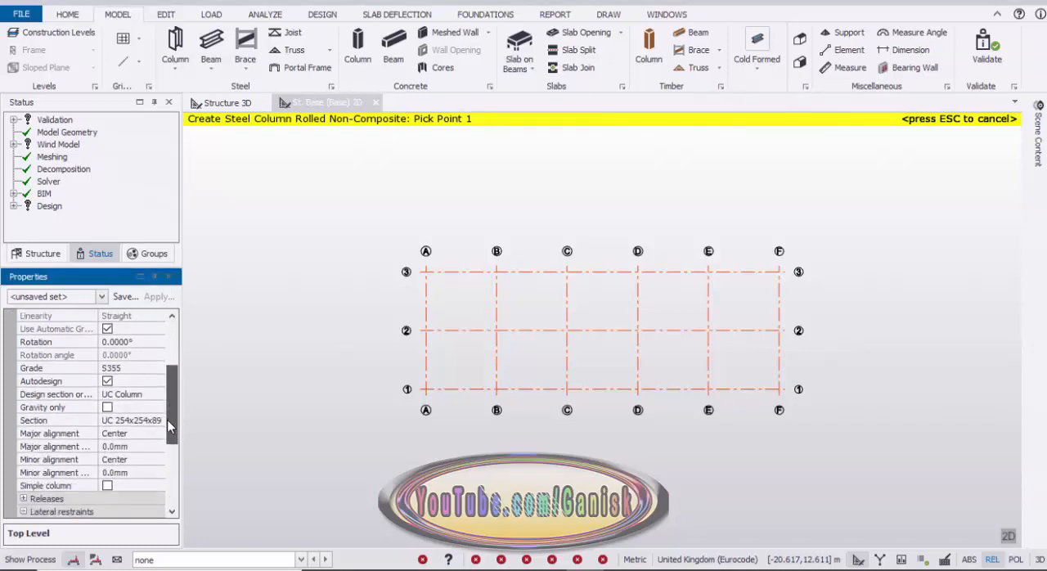
left_click(140, 420)
left_click(158, 420)
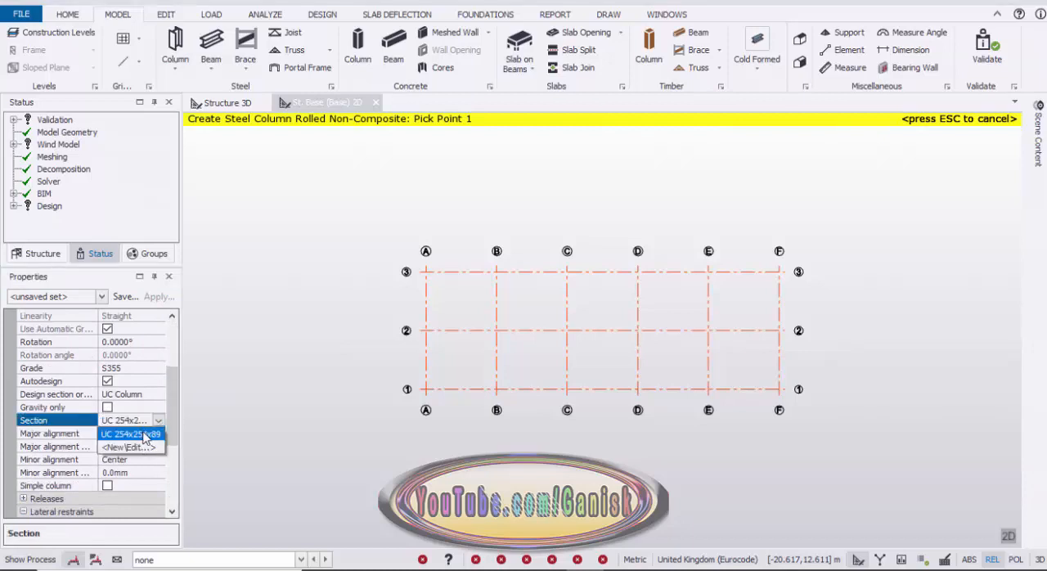
left_click(139, 448)
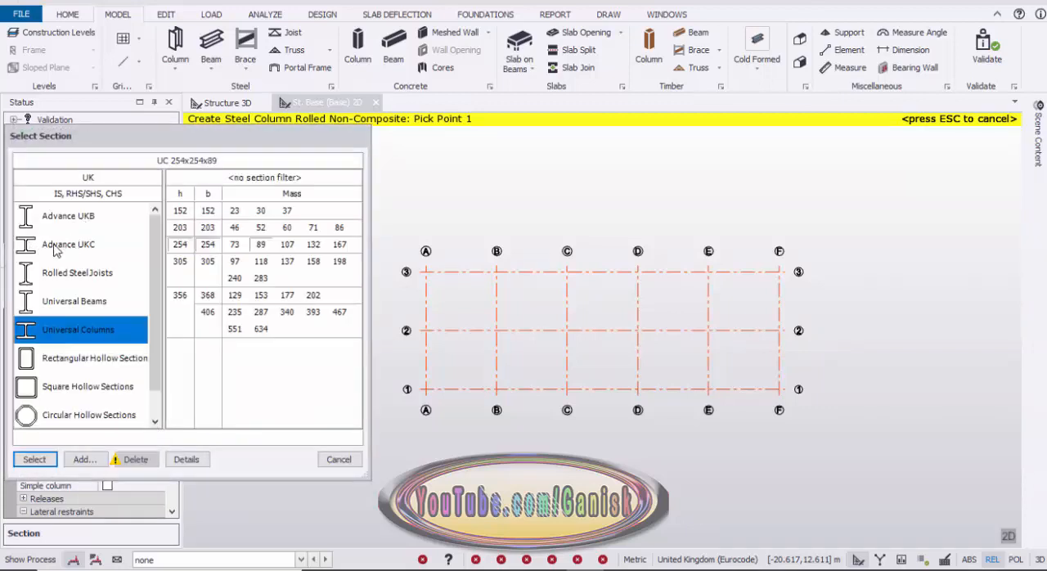
left_click(65, 246)
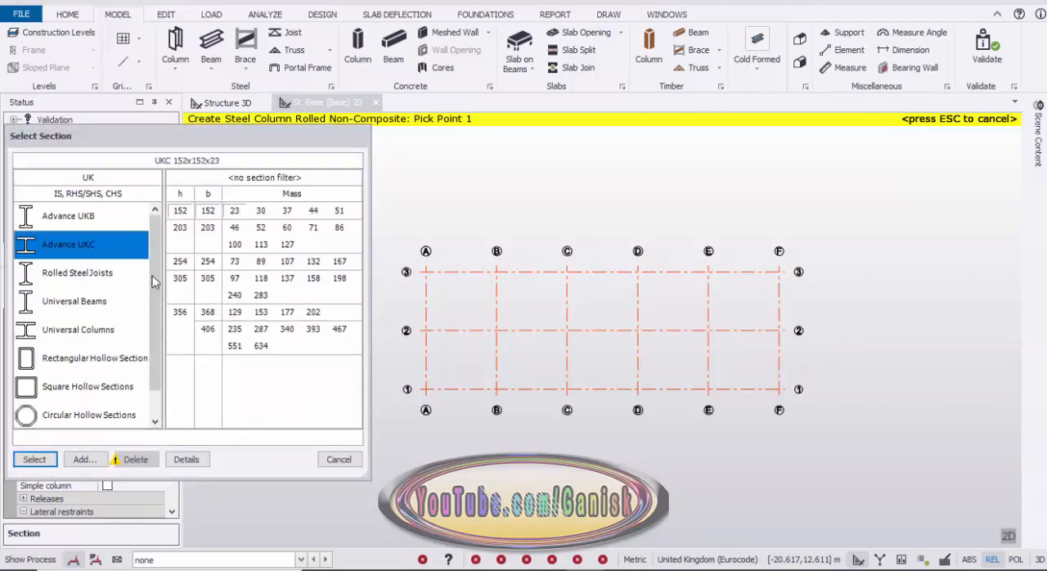
left_click(255, 261)
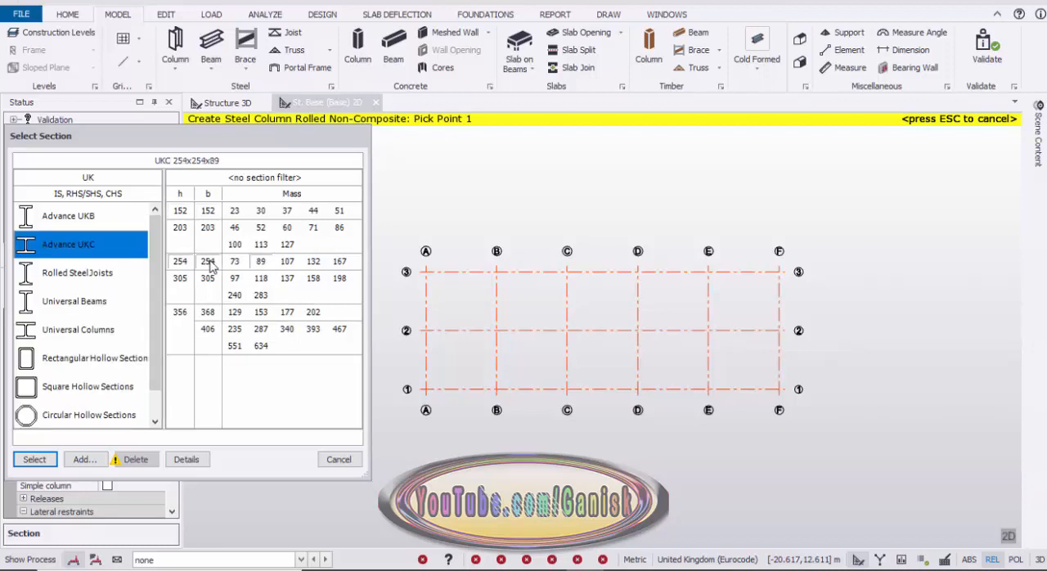
left_click(35, 459)
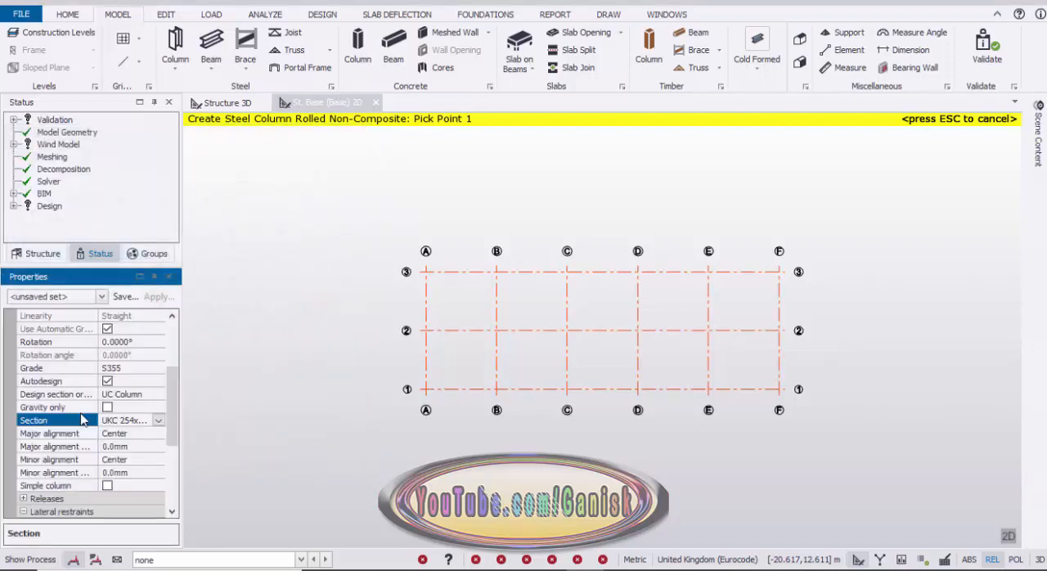
Set the column's design section order to UKC Column from the UK section orders.
left_click(146, 399)
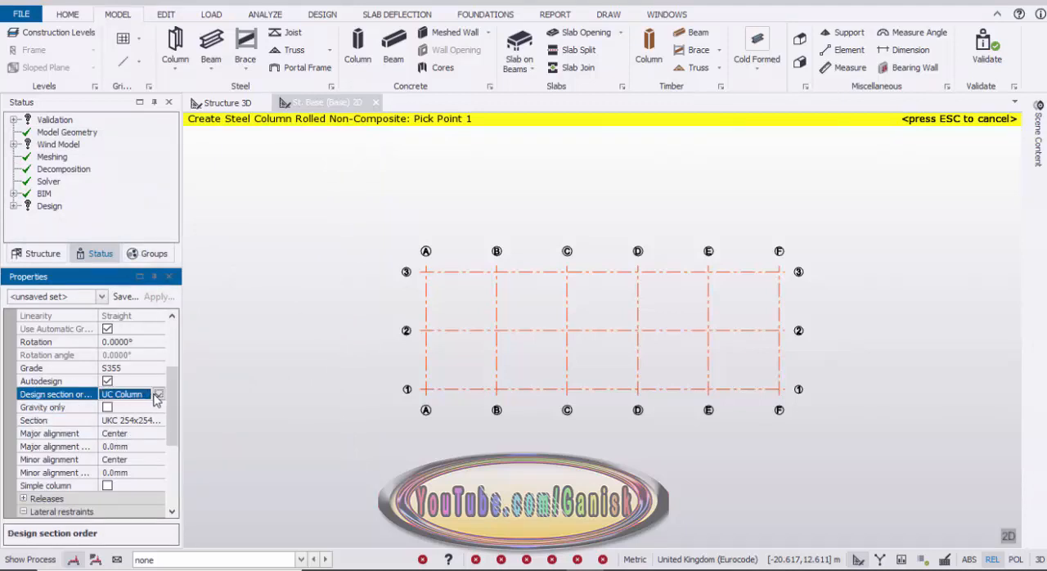
left_click(157, 396)
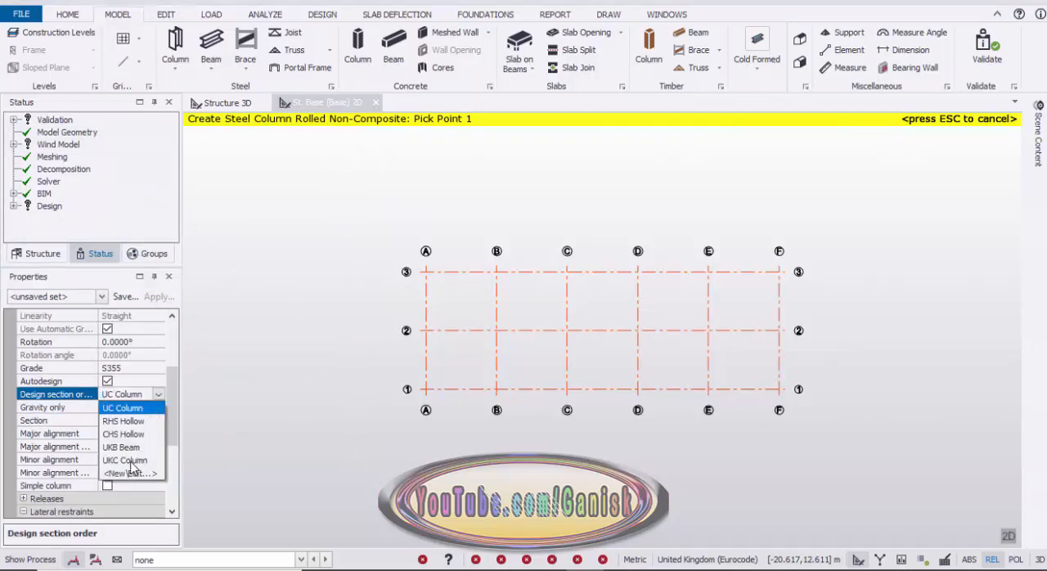
left_click(129, 460)
left_click(158, 394)
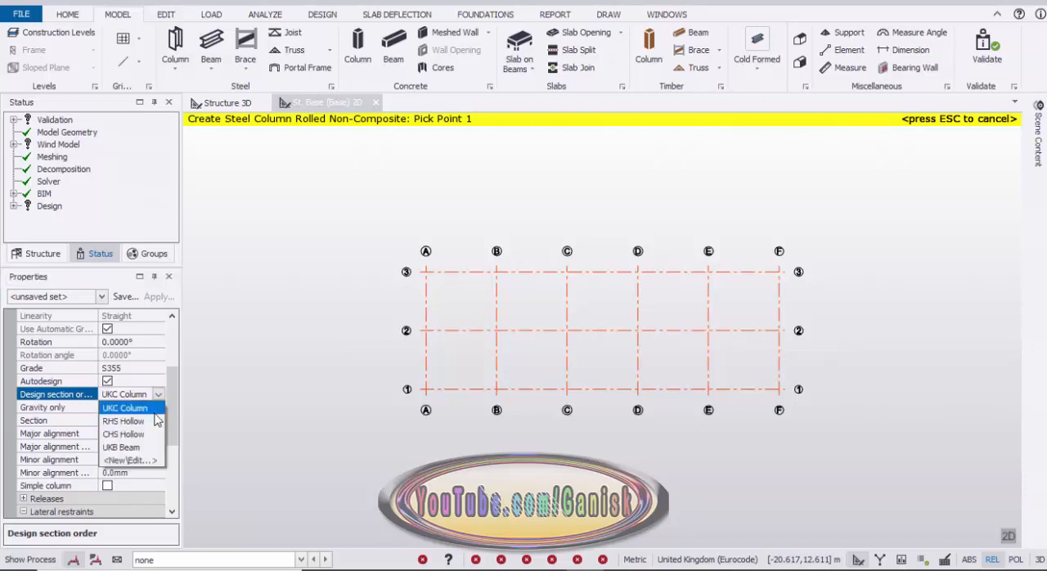
left_click(137, 461)
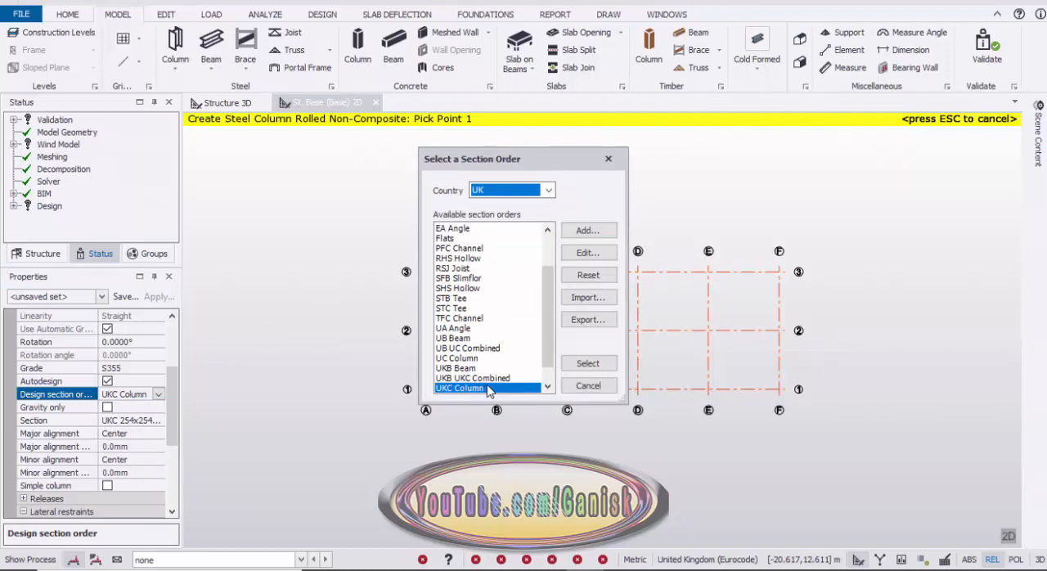
left_click(588, 363)
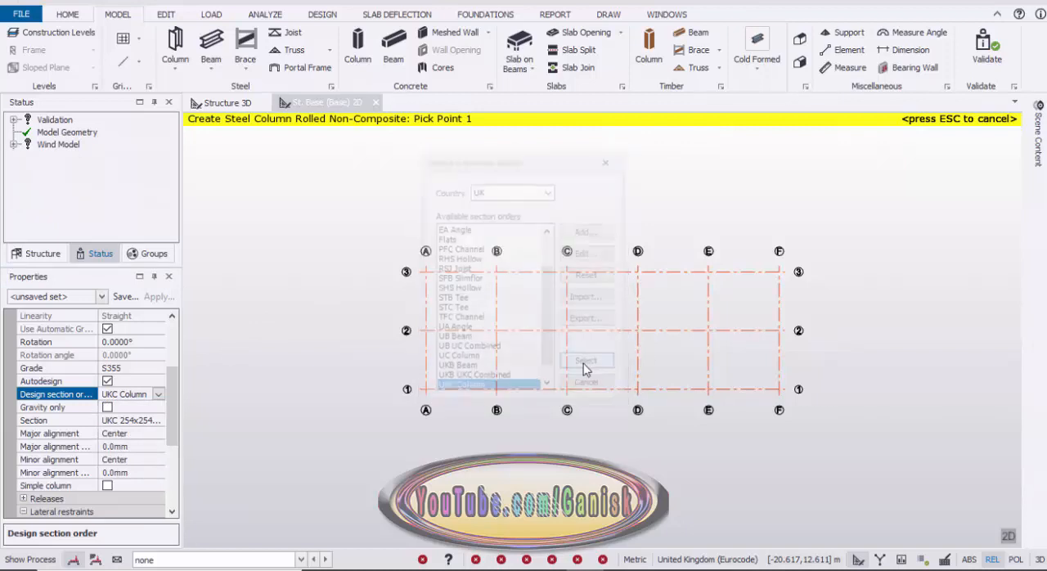
Place steel columns at every grid intersection from A to F along gridlines 3 and 1.
left_click_drag(170, 411, 166, 398)
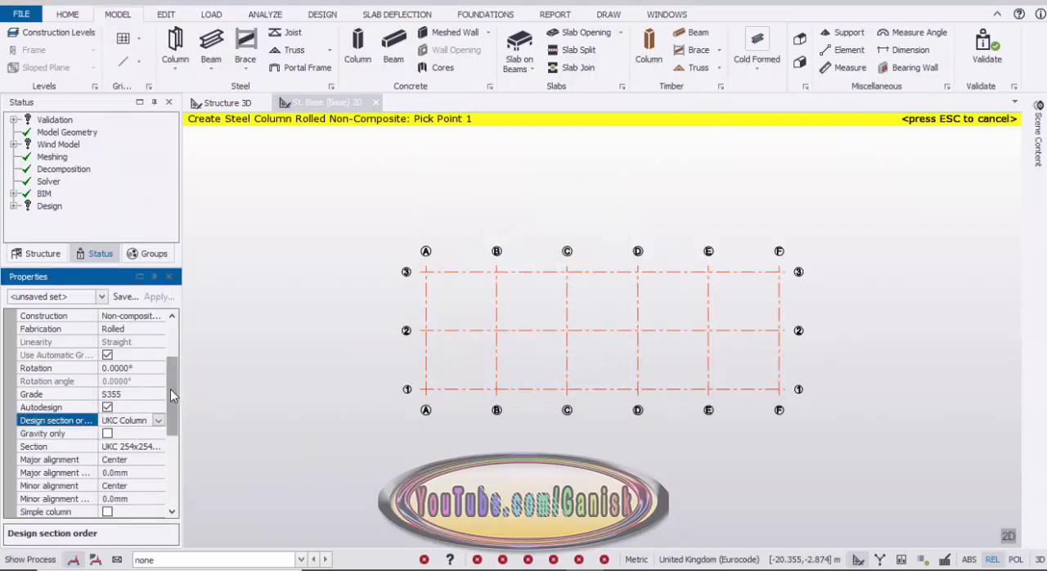
left_click_drag(170, 389, 173, 365)
left_click_drag(368, 214, 816, 292)
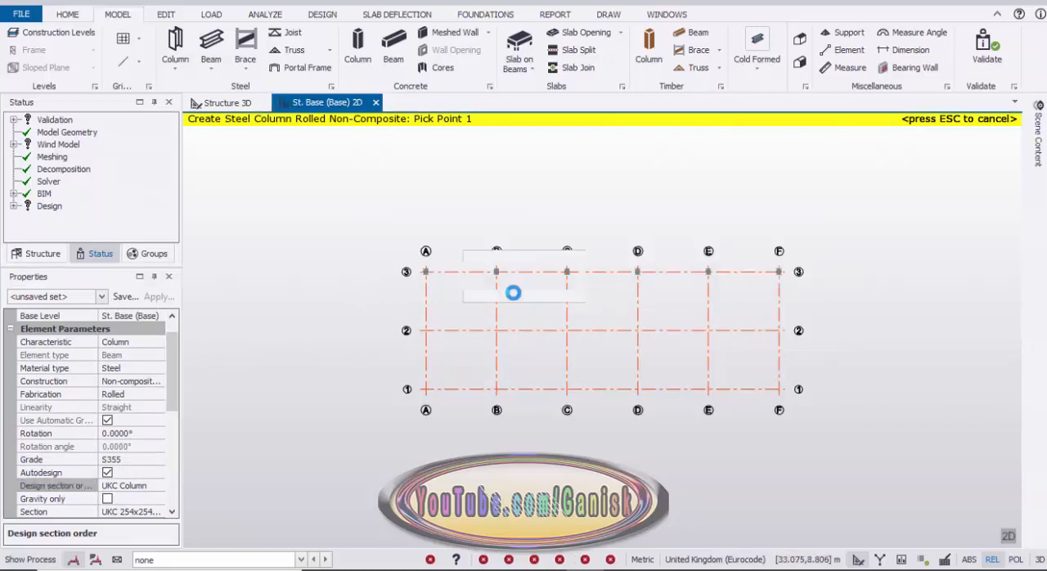
left_click_drag(388, 376, 848, 422)
scroll(531, 410, "up", 2)
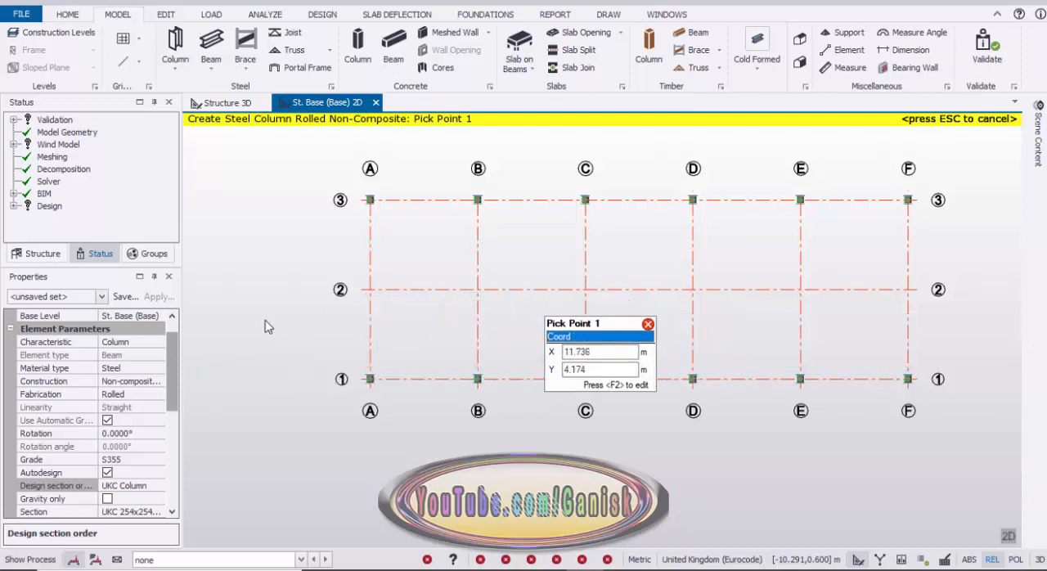
scroll(170, 363, "up", 1)
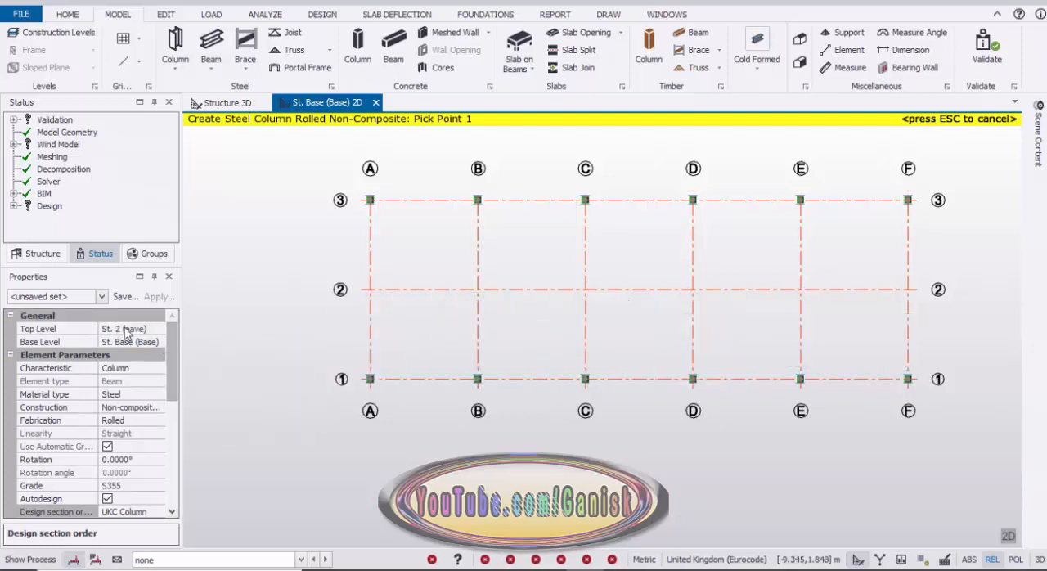
Set the column's top level to St. 1 (1) and place steel columns at every intersection along gridline 2 from A to F.
left_click(152, 328)
left_click(159, 329)
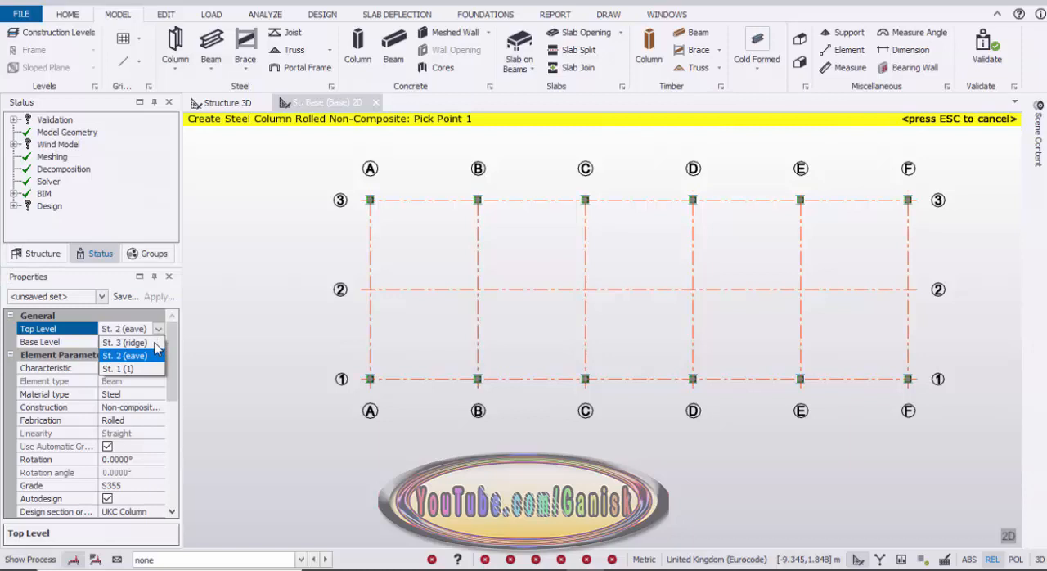
left_click(130, 368)
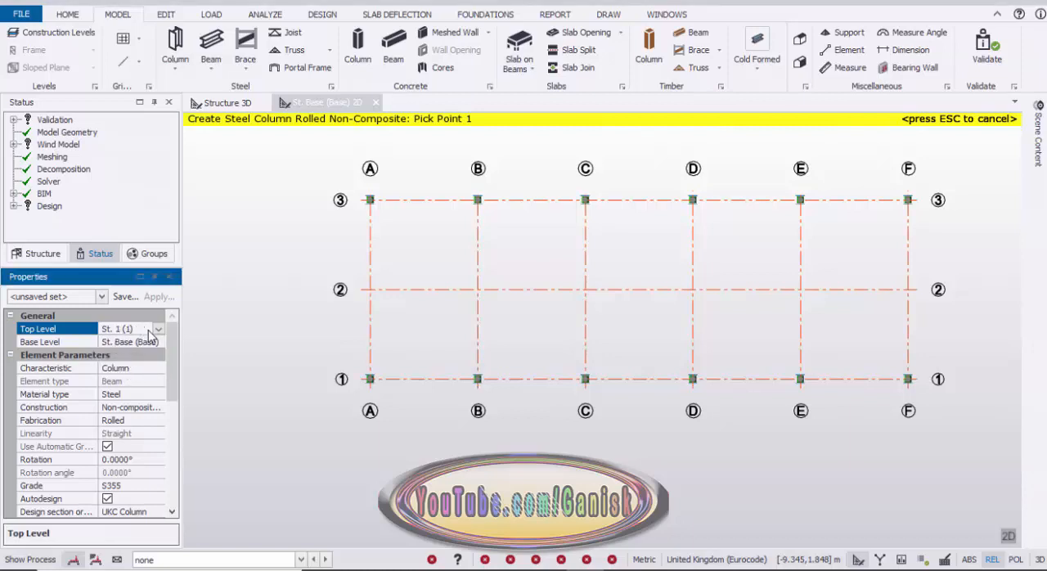
scroll(175, 360, "down", 3)
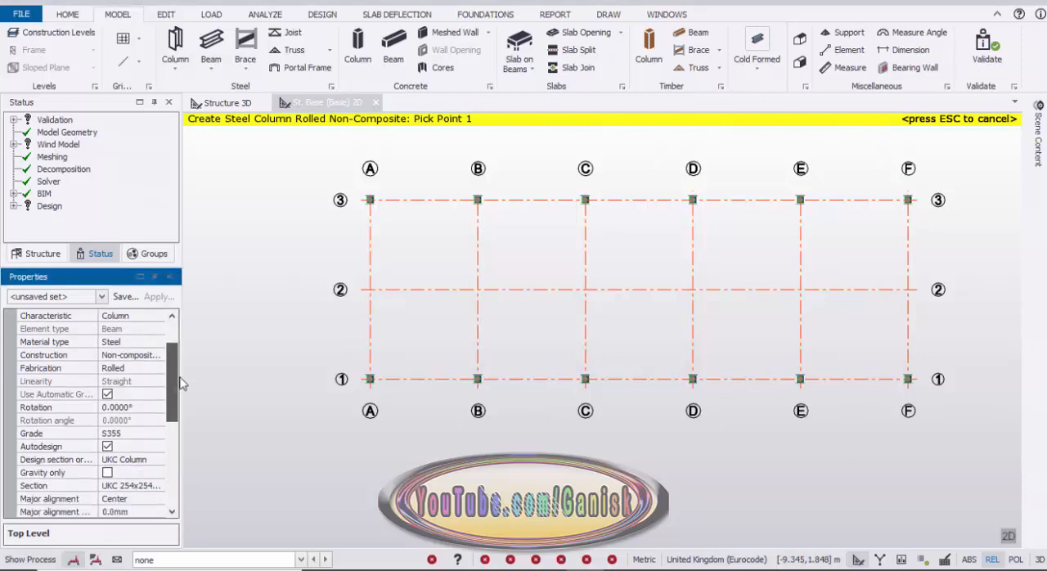
scroll(182, 404, "up", 1)
mouse_move(344, 270)
left_click_drag(323, 261, 965, 326)
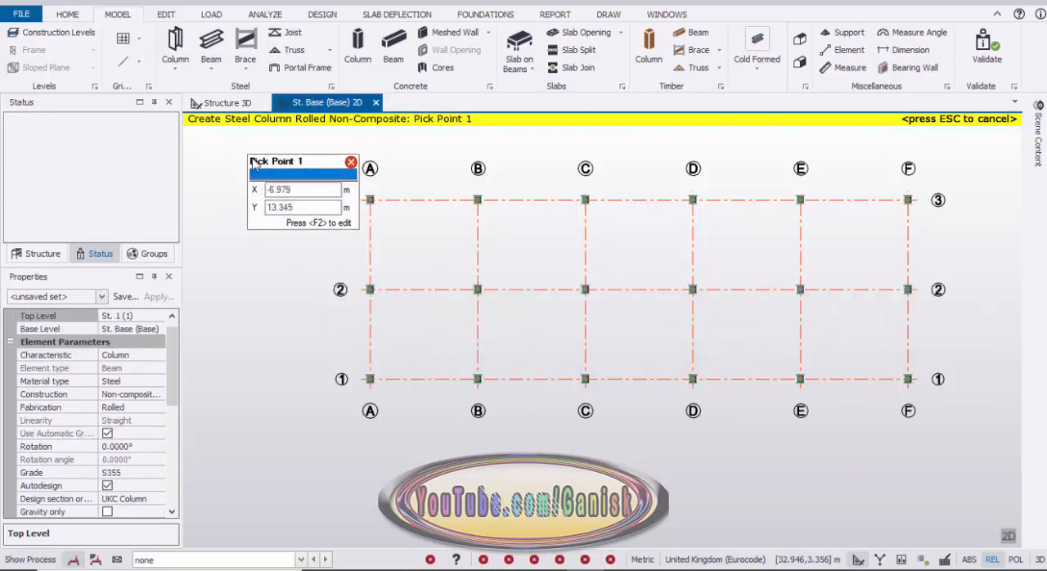
key("Escape")
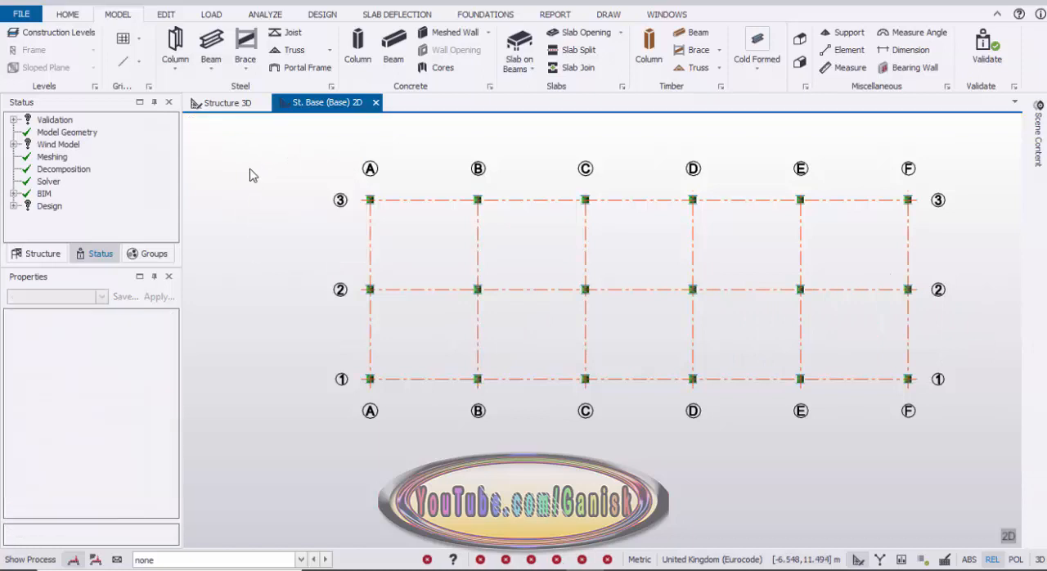
Create a frame on gridline A from the Structure 3D view.
left_click(237, 109)
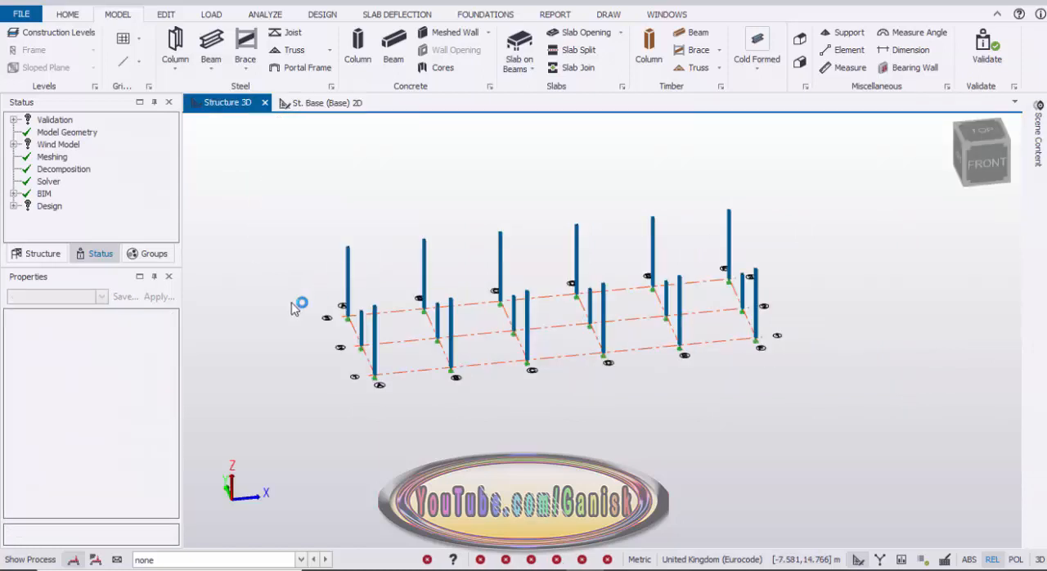
middle_click_drag(462, 301, 391, 307)
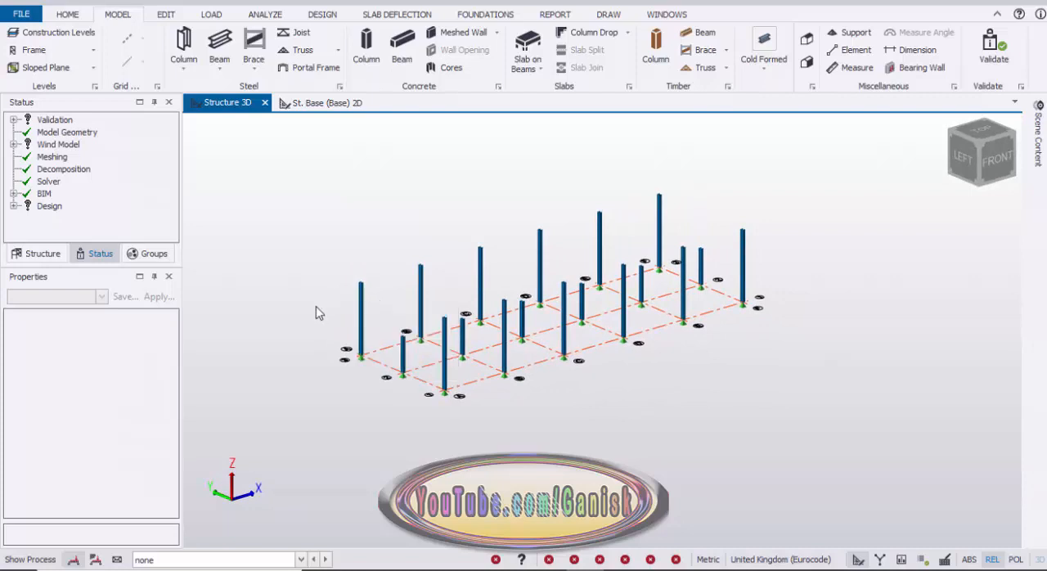
left_click(33, 49)
scroll(401, 388, "up", 5)
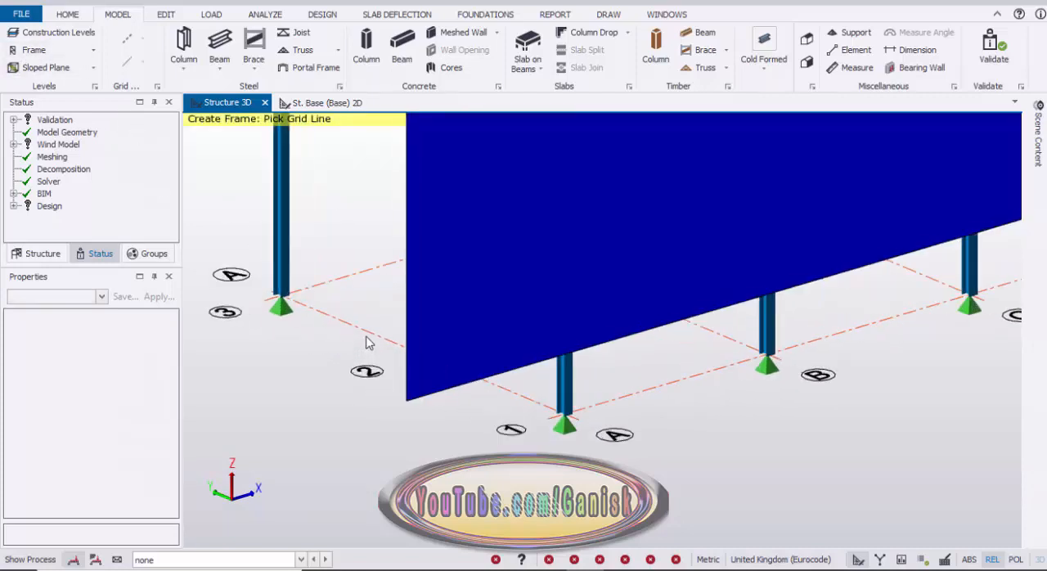
left_click(366, 334)
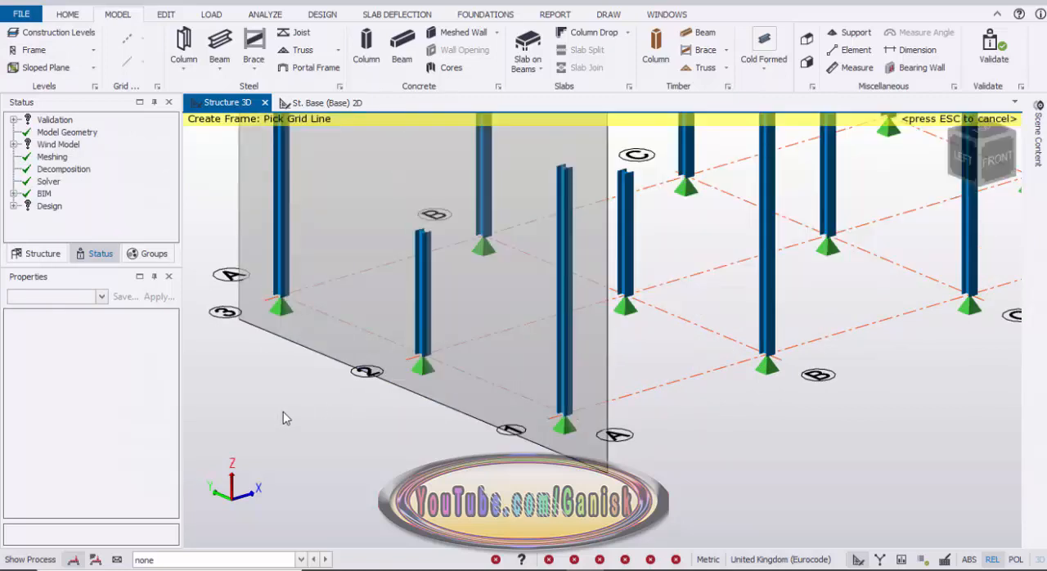
key("Escape")
scroll(283, 418, "down", 6)
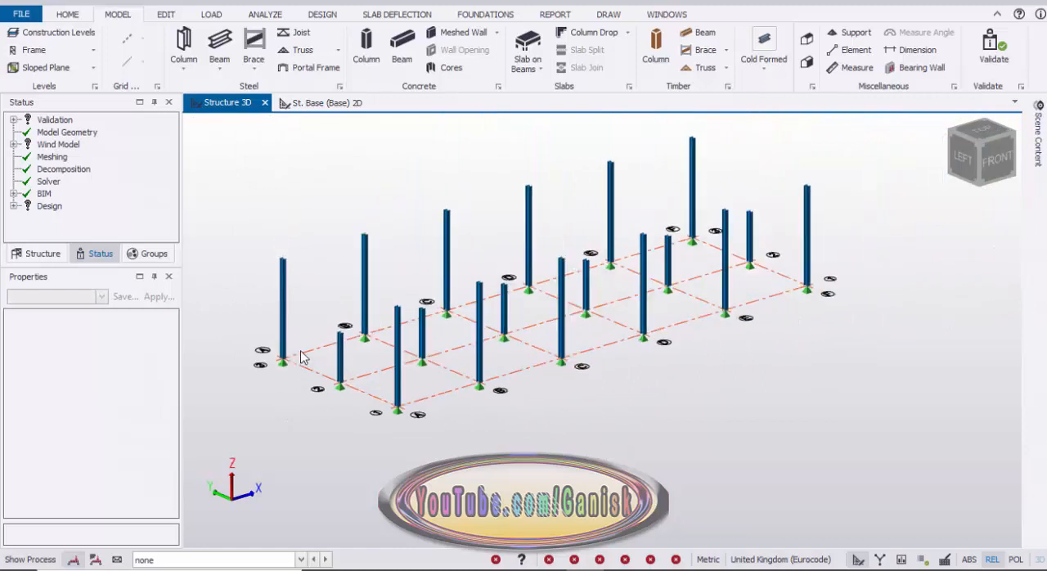
Open the 2D view of frame FRM A from the structure's list of frames.
left_click(43, 256)
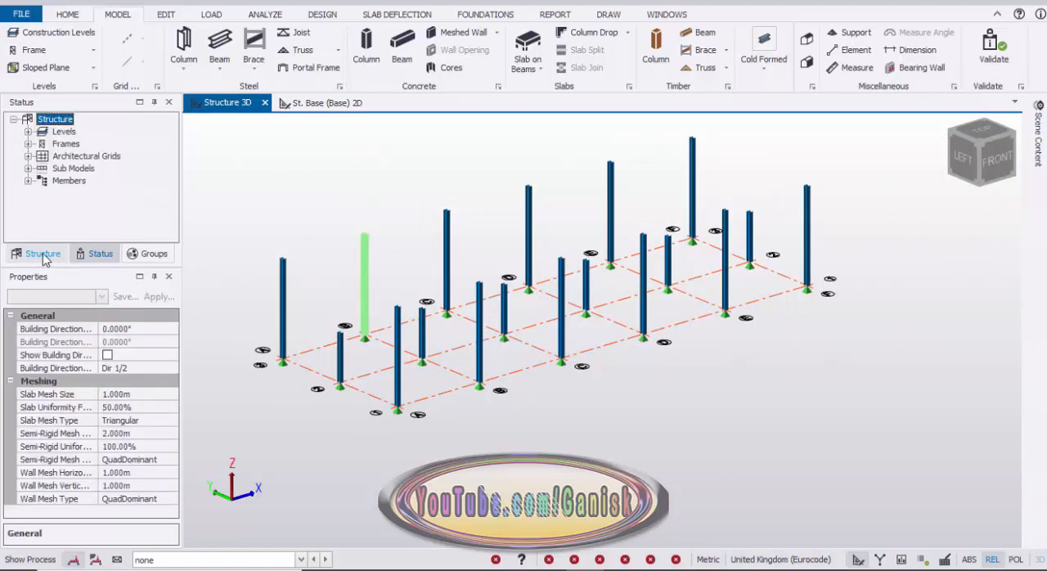
left_click(28, 144)
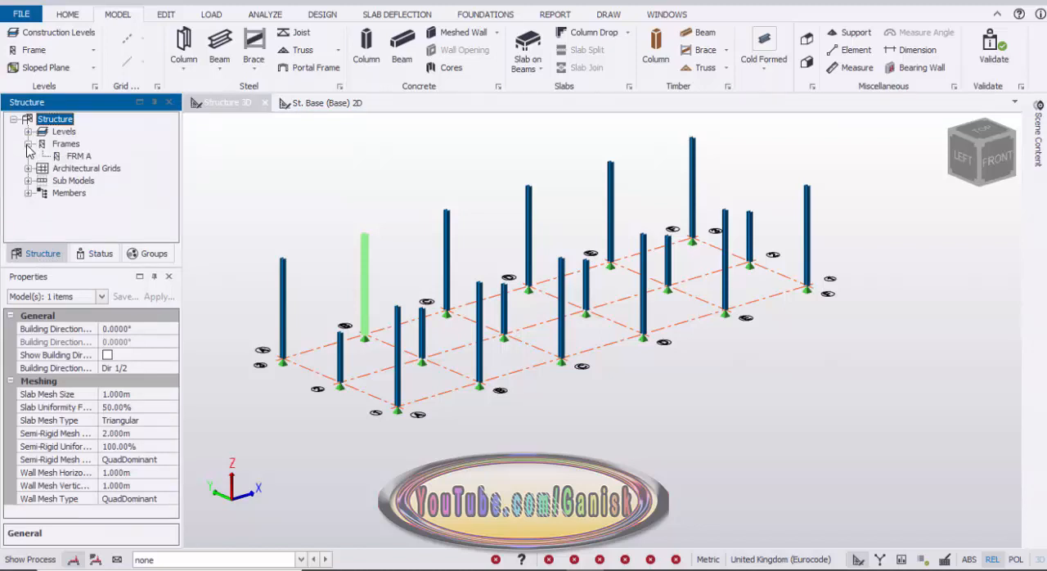
left_click(79, 157)
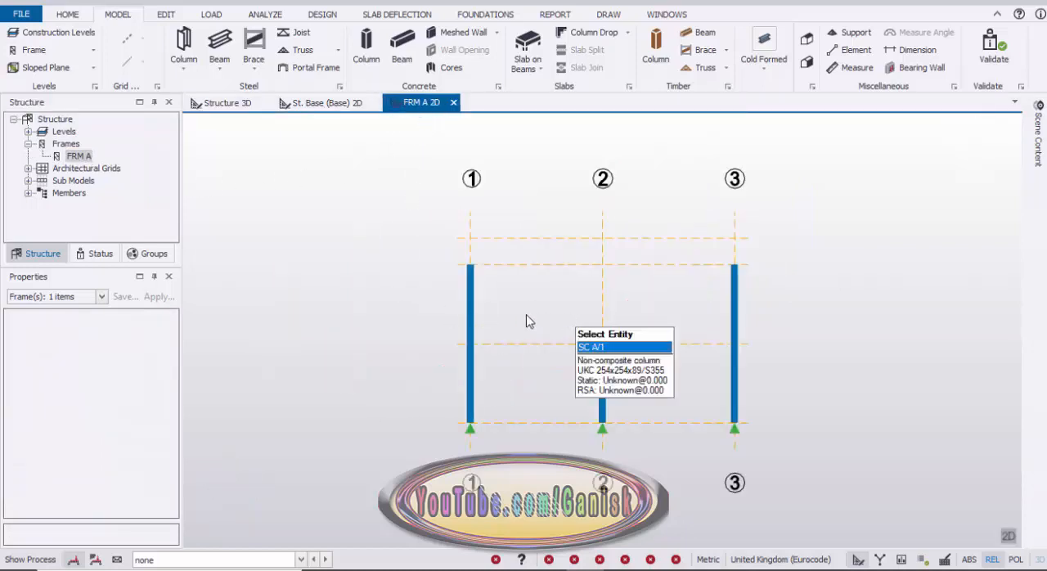
scroll(491, 295, "up", 4)
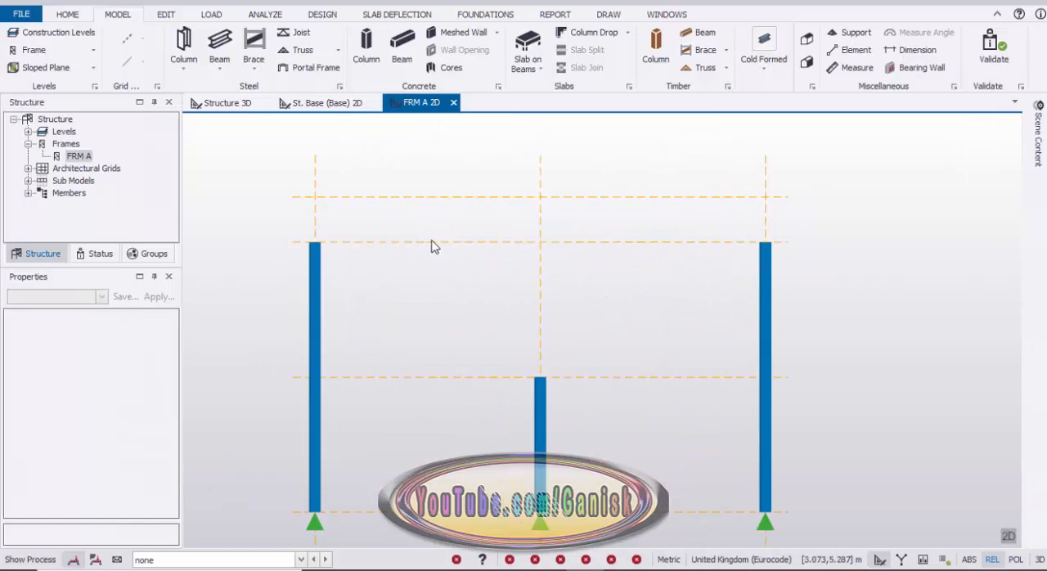
Start a steel beam in frame FRM A and set its section to Advance UKB 254x146x37.
left_click(219, 45)
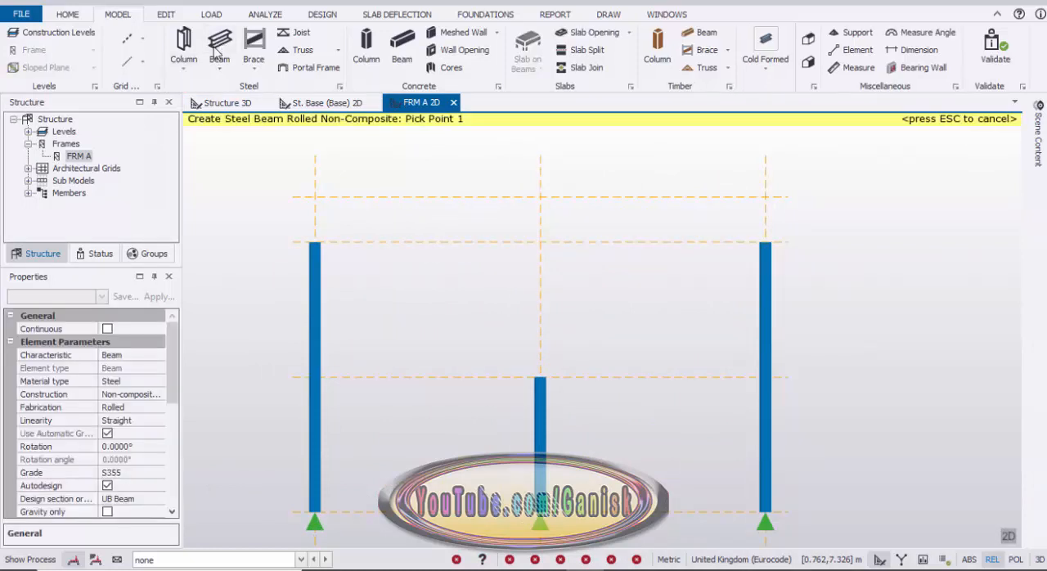
left_click_drag(173, 328, 162, 389)
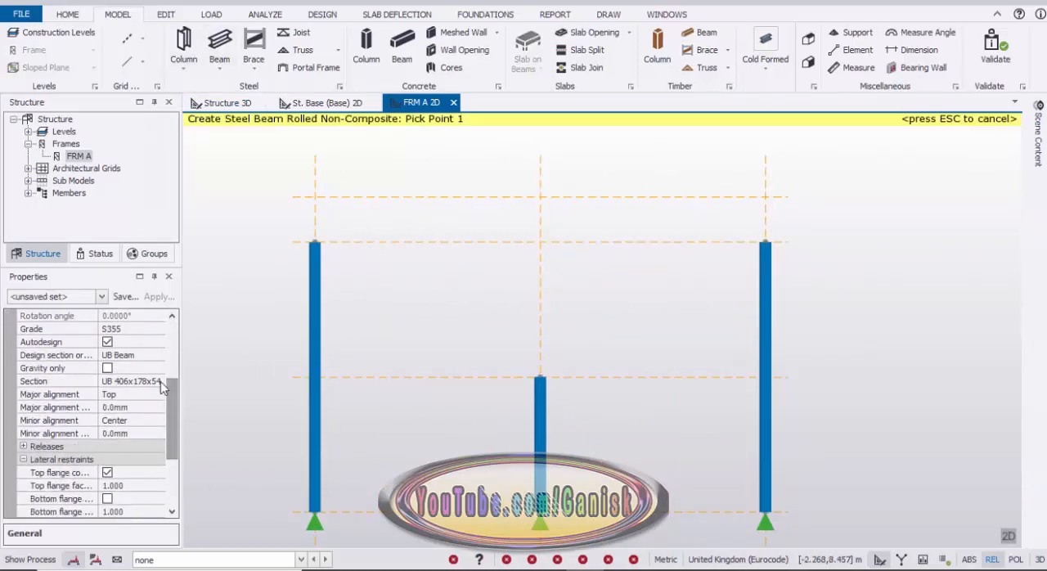
left_click(143, 383)
left_click(159, 381)
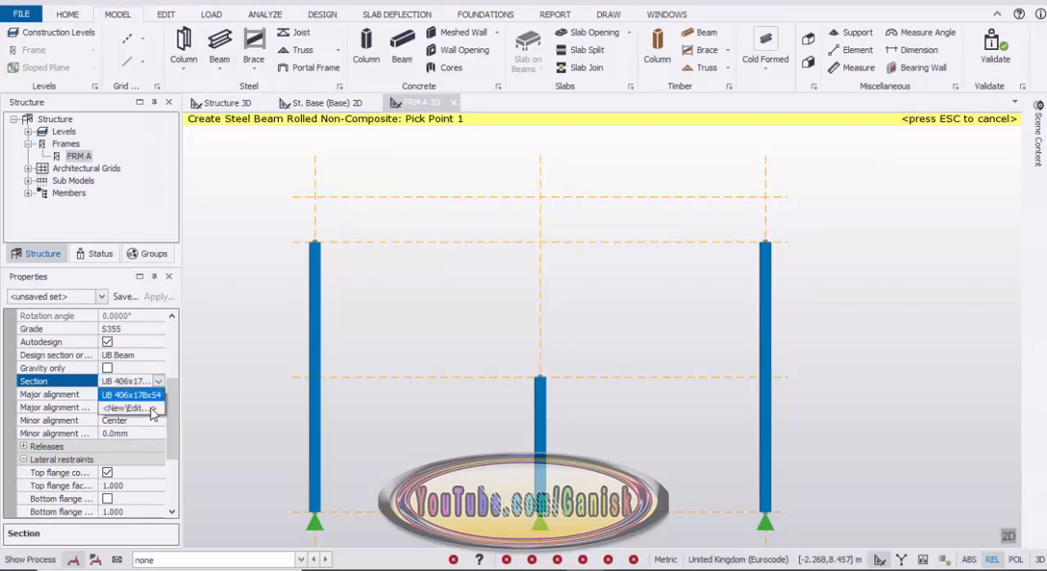
left_click(152, 414)
left_click(141, 385)
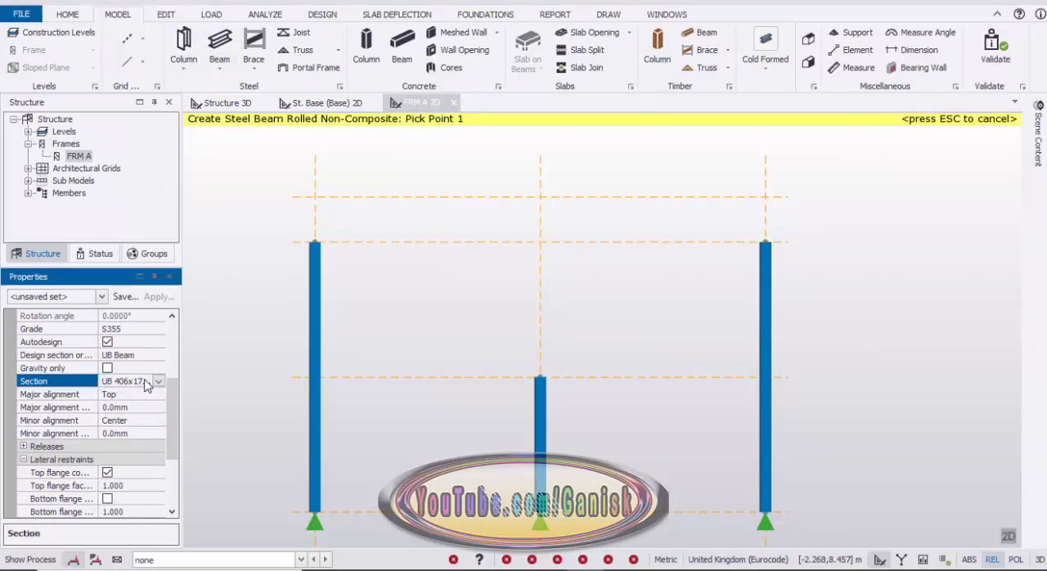
left_click(143, 383)
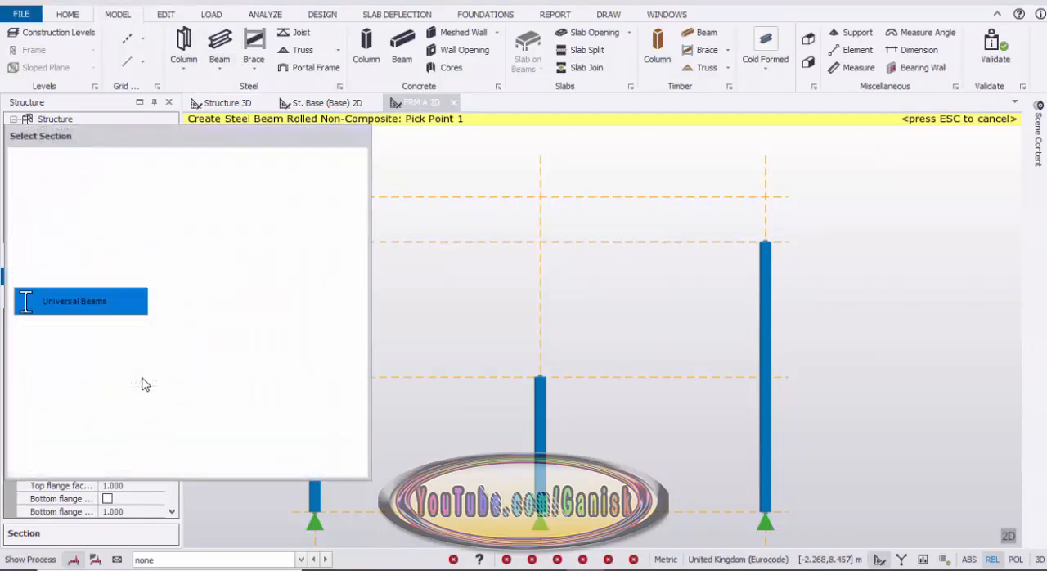
left_click(87, 227)
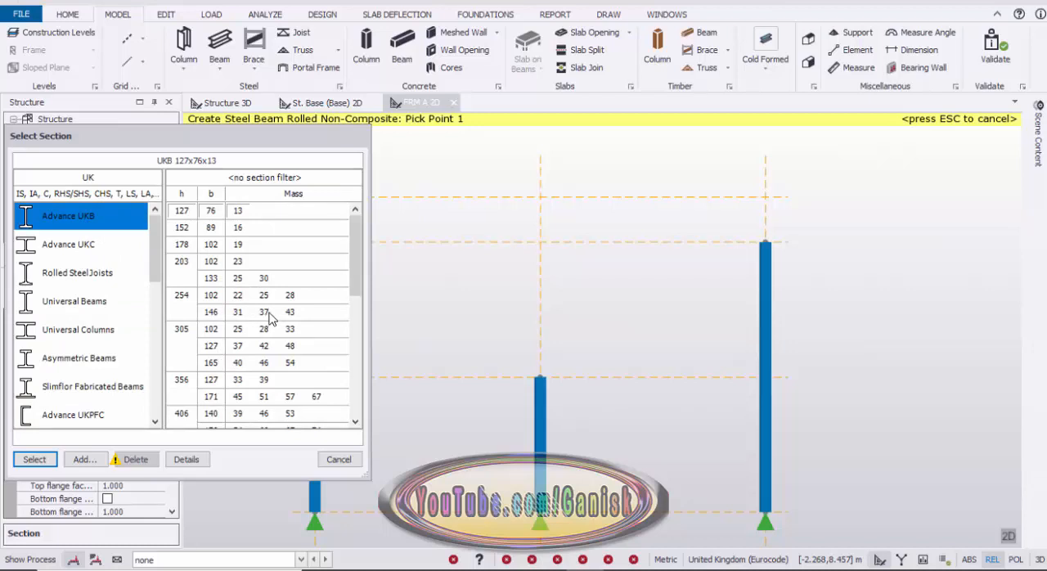
left_click(34, 460)
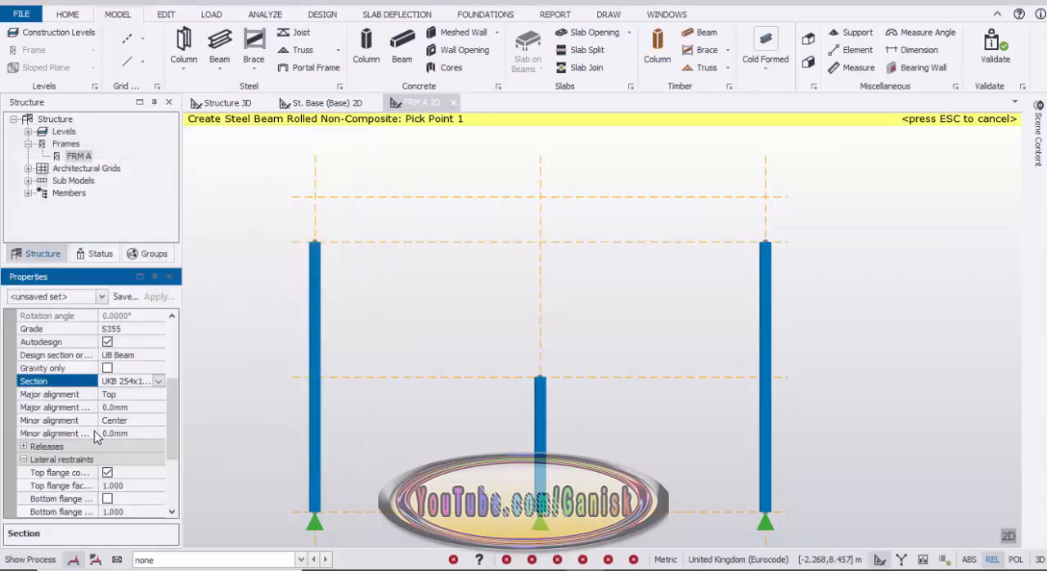
Set the beam's design section order to UKB Beam.
left_click(135, 355)
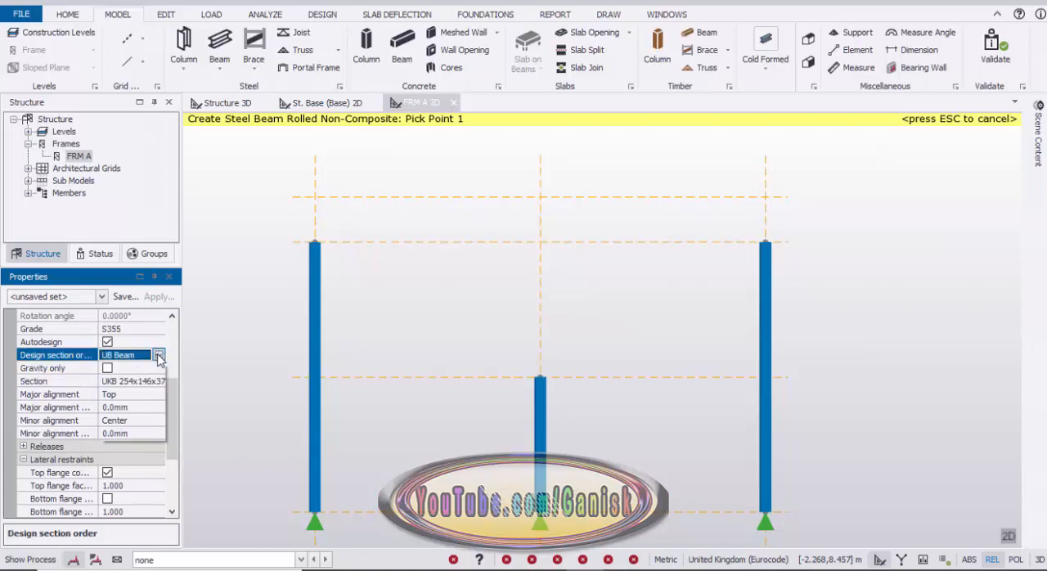
left_click(158, 355)
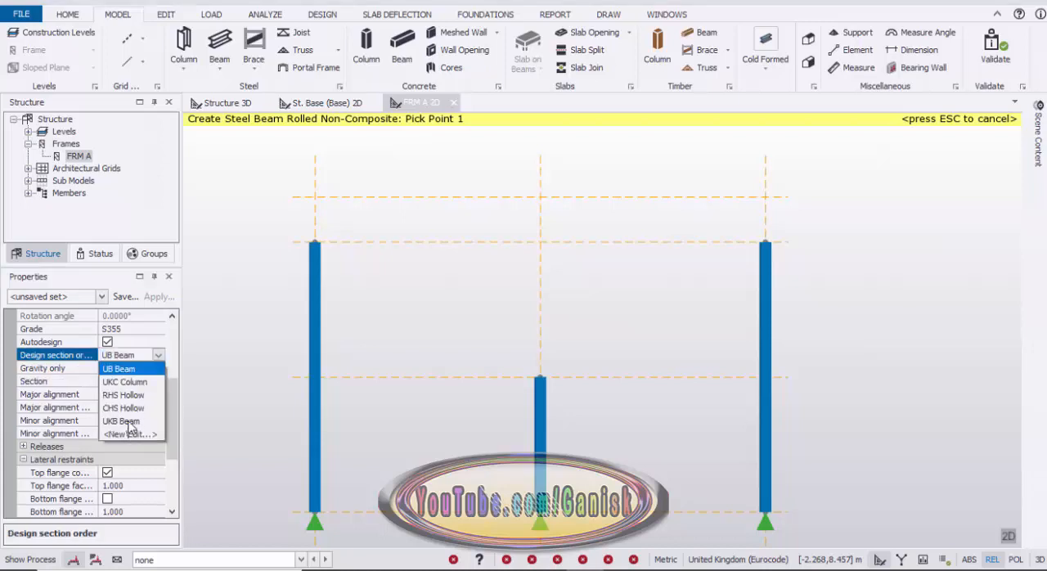
left_click(127, 421)
Draw two rafters from the eave column tops on gridlines 1 and 3 to the ridge point on gridline 2.
middle_click_drag(344, 213, 276, 339)
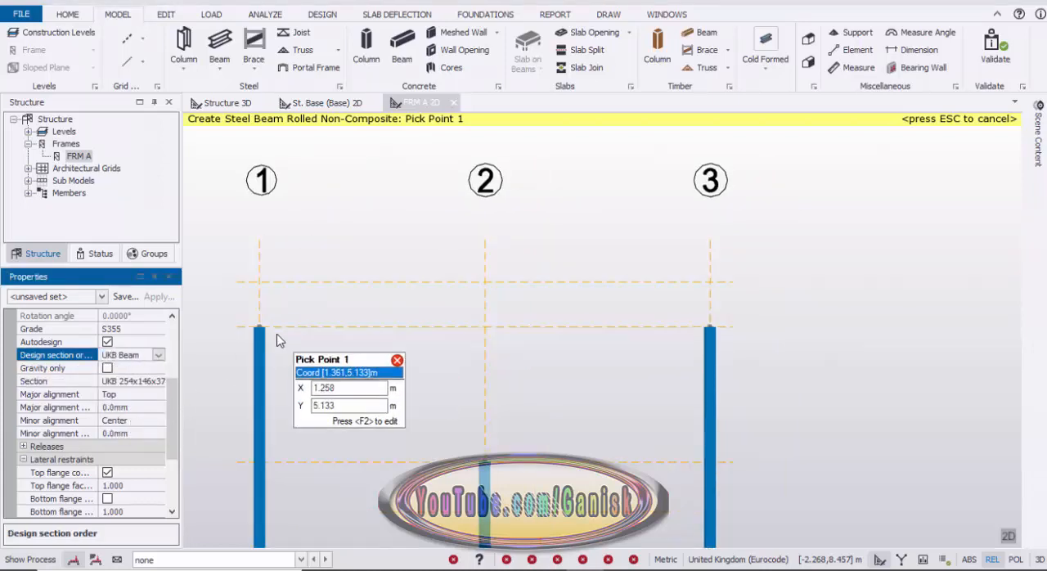
left_click(259, 327)
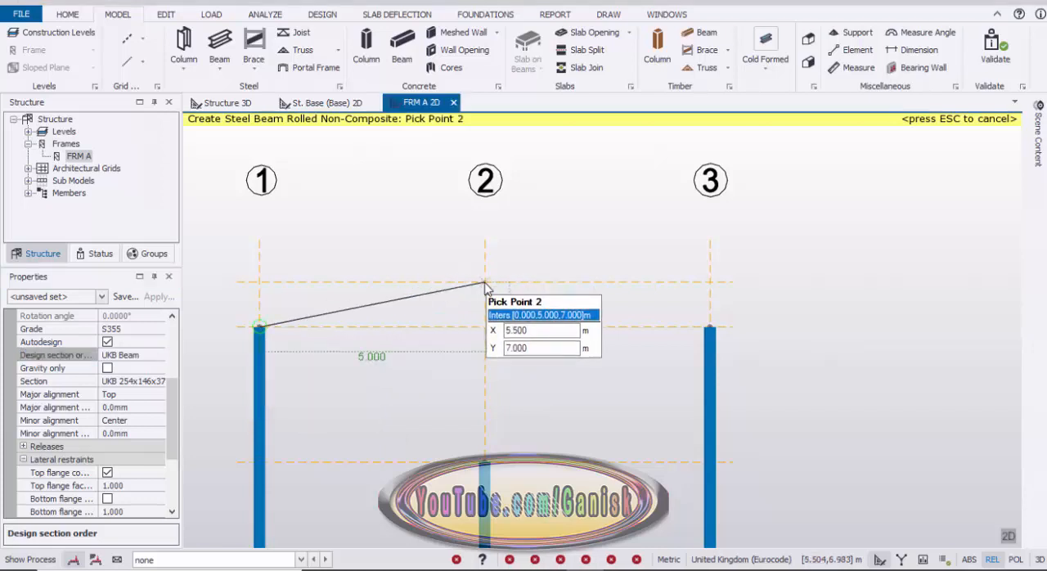
left_click(485, 284)
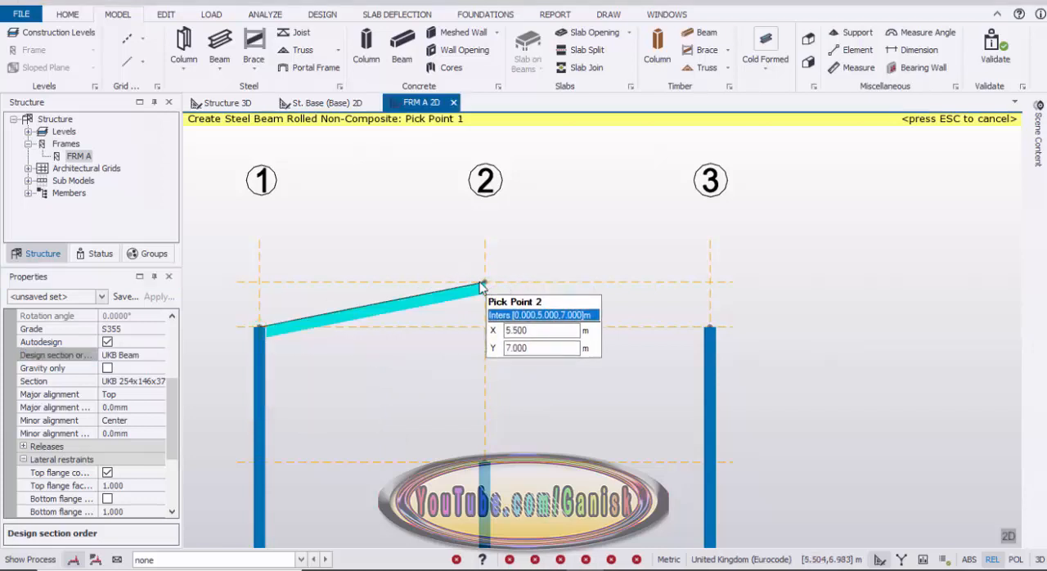
left_click(712, 329)
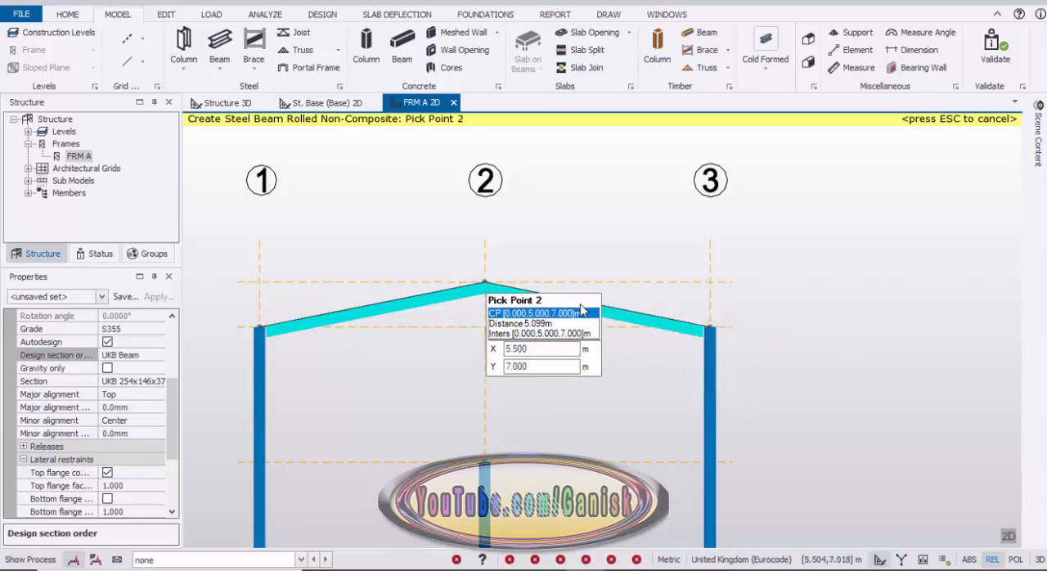
left_click(556, 274)
key("Escape")
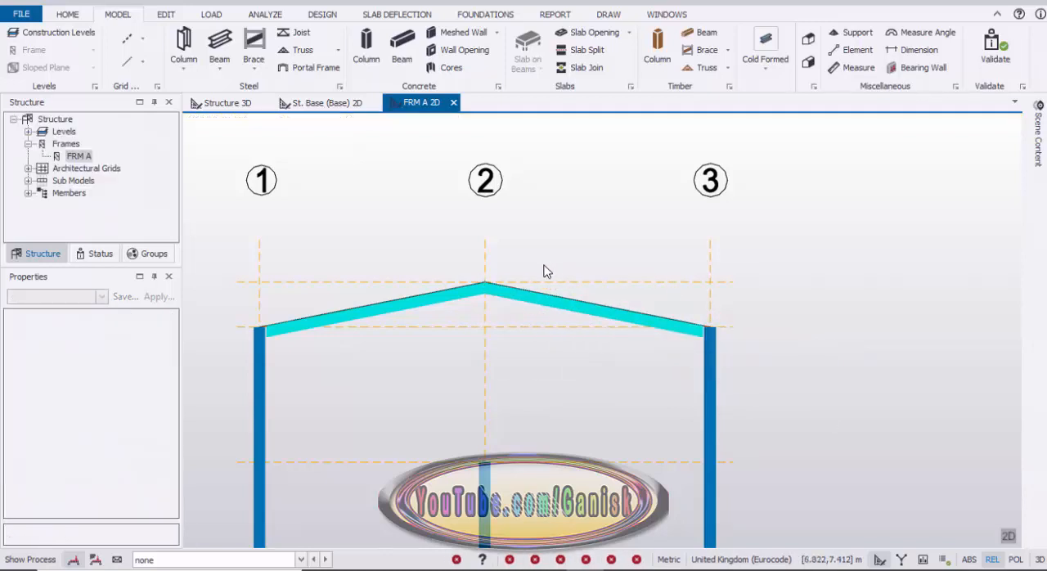
Select both FRM A rafters in the 3D structure view and start copying them from the eave node at gridlines A and 1.
scroll(539, 272, "down", 3)
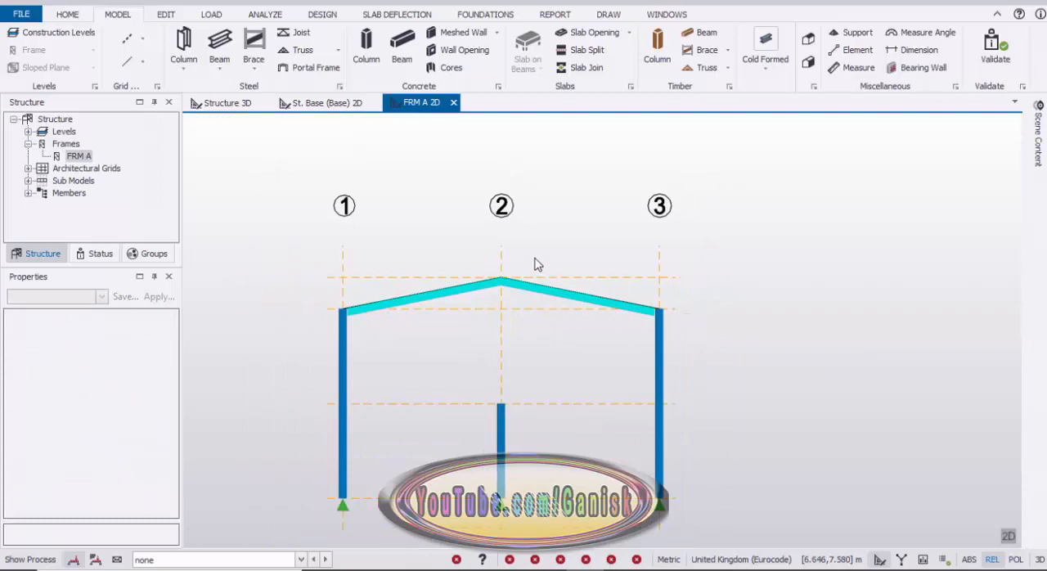
left_click(231, 103)
scroll(325, 292, "up", 5)
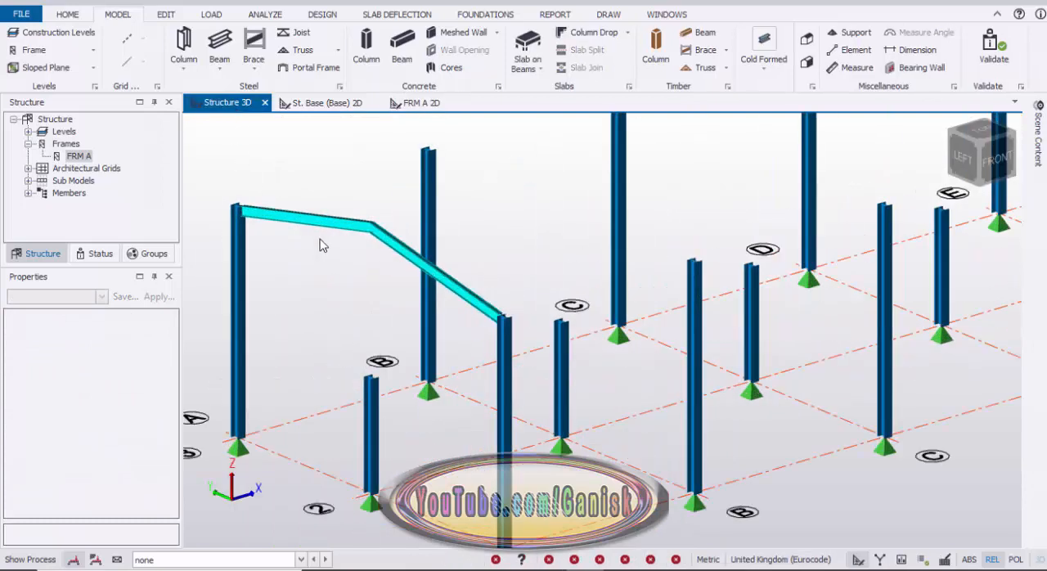
left_click(313, 229)
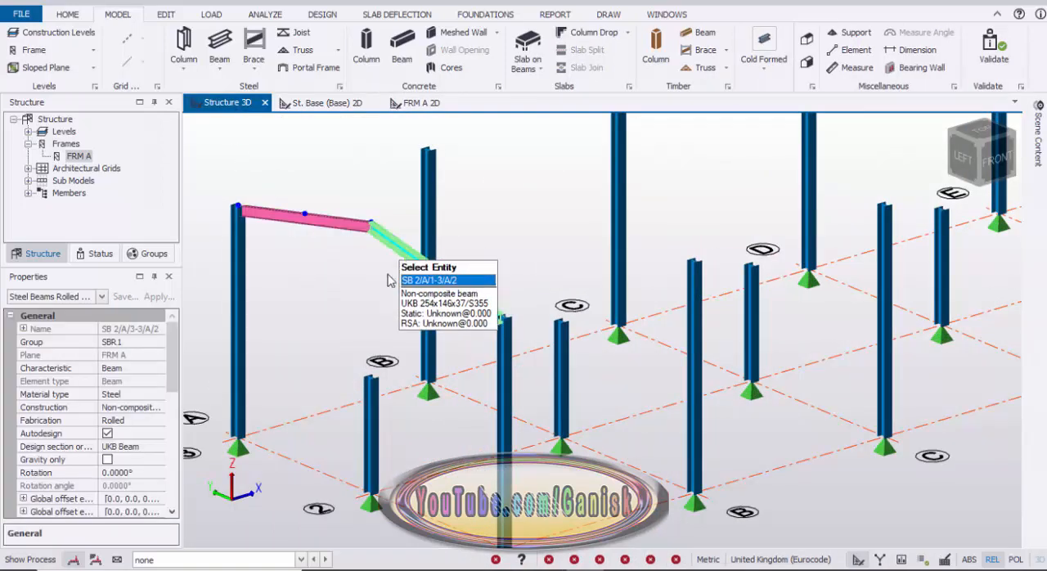
scroll(353, 293, "down", 1)
scroll(354, 292, "down", 2)
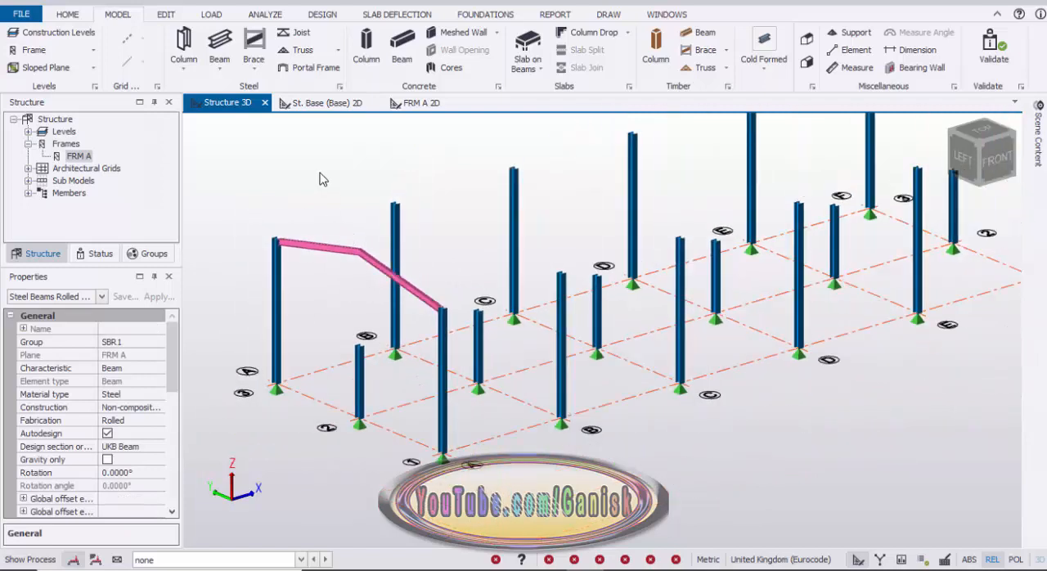
right_click(320, 179)
left_click(353, 211)
scroll(442, 310, "up", 3)
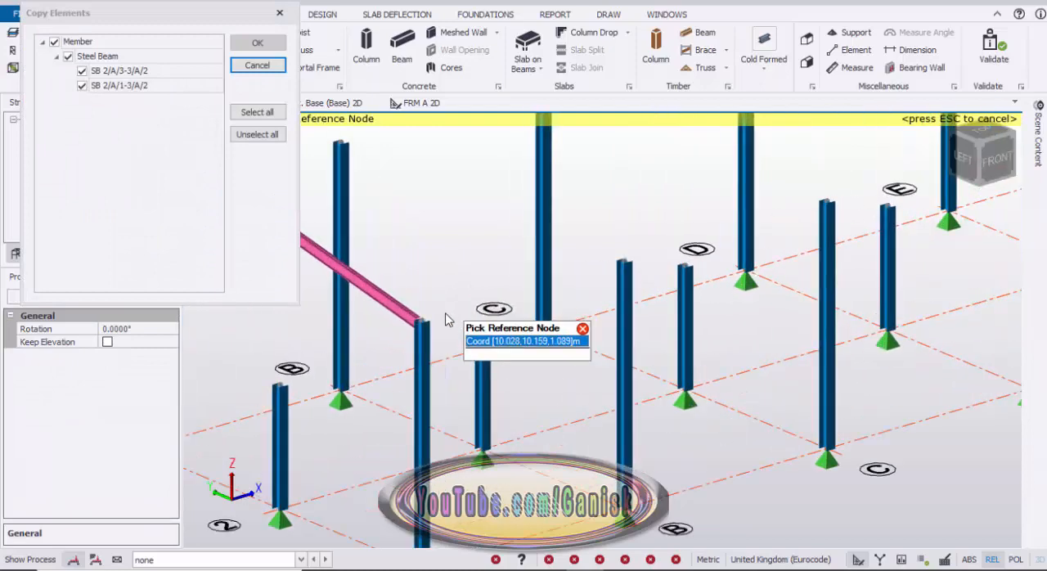
left_click(417, 326)
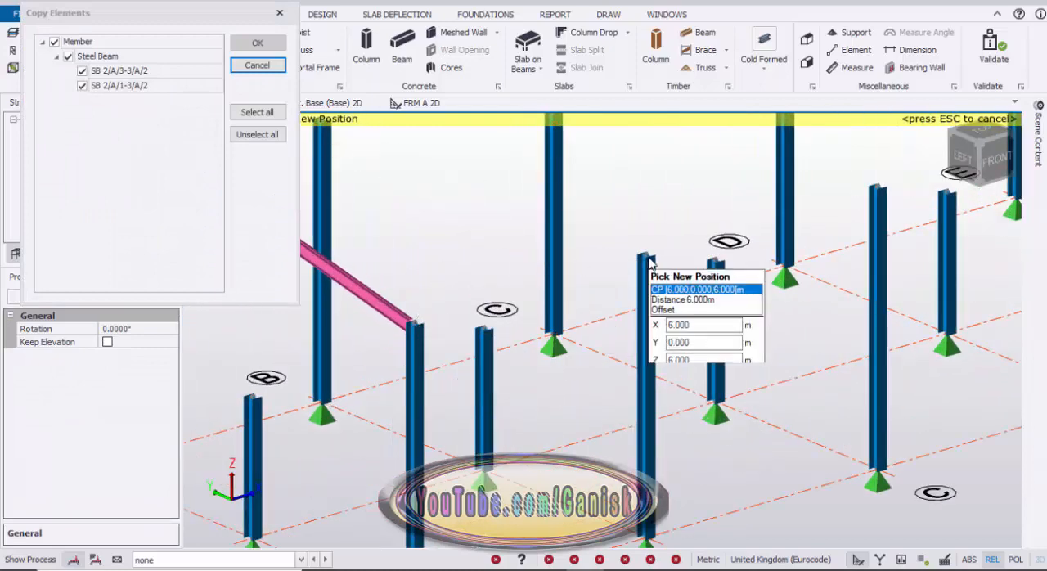
Place copies of the rafter pair at the gridline 1 eave nodes of frames B to F, at X 6, 12, 18, 24 and 30 m.
left_click(629, 276)
scroll(602, 299, "down", 4)
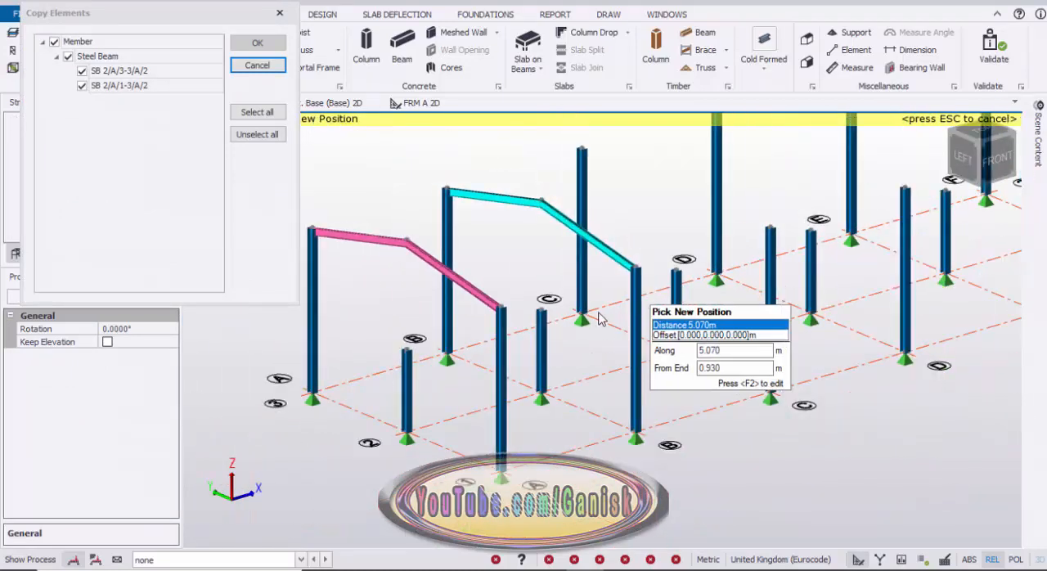
middle_click_drag(600, 318, 433, 388)
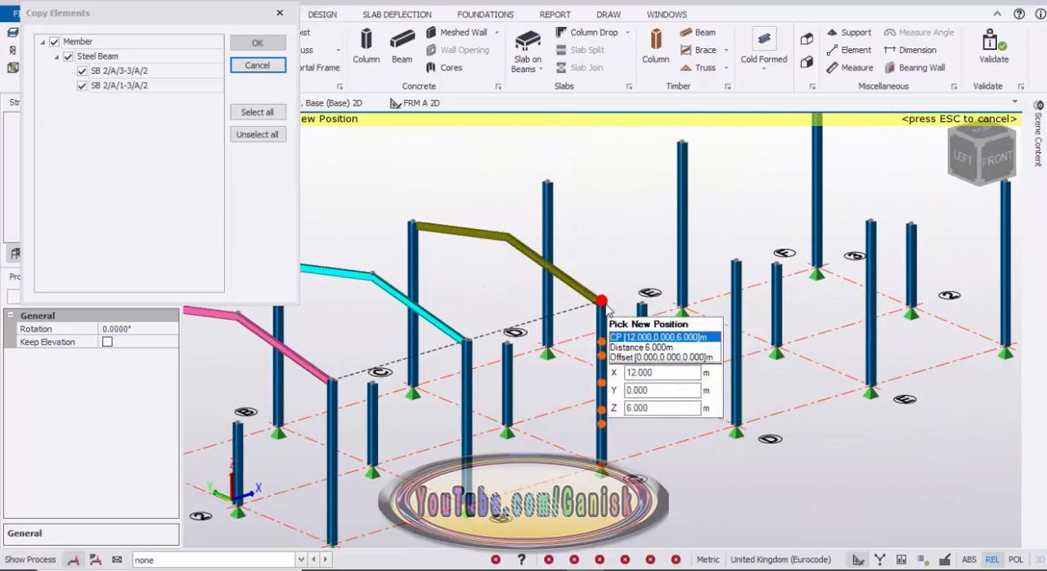
left_click(737, 264)
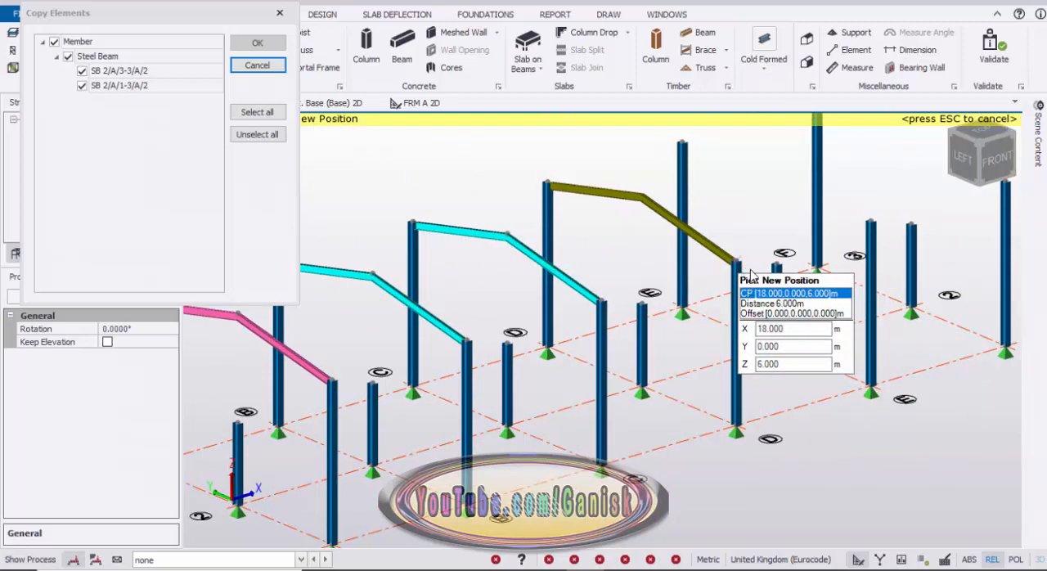
middle_click_drag(772, 272, 630, 335)
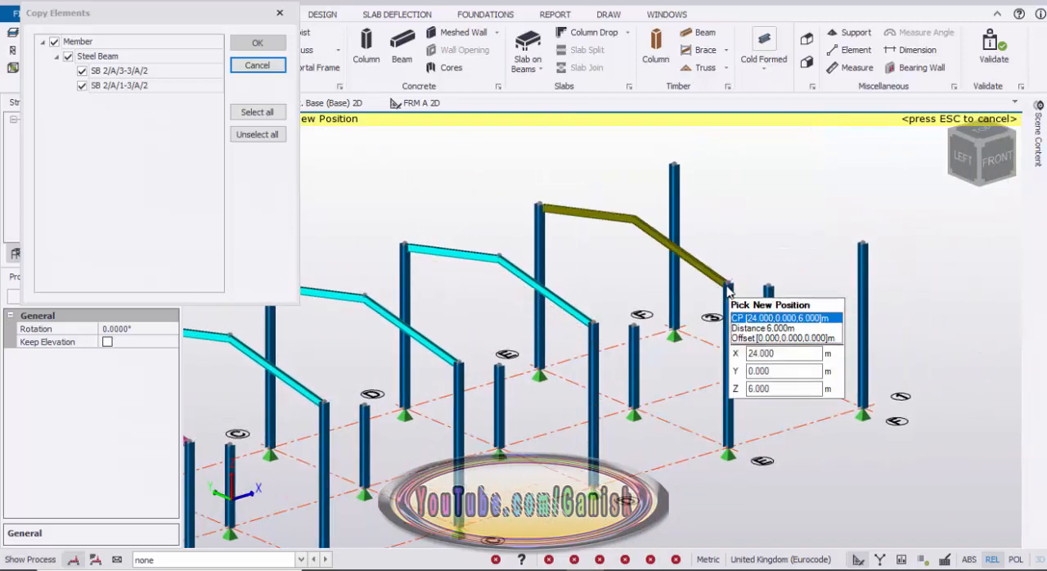
left_click(730, 287)
middle_click_drag(782, 276, 659, 344)
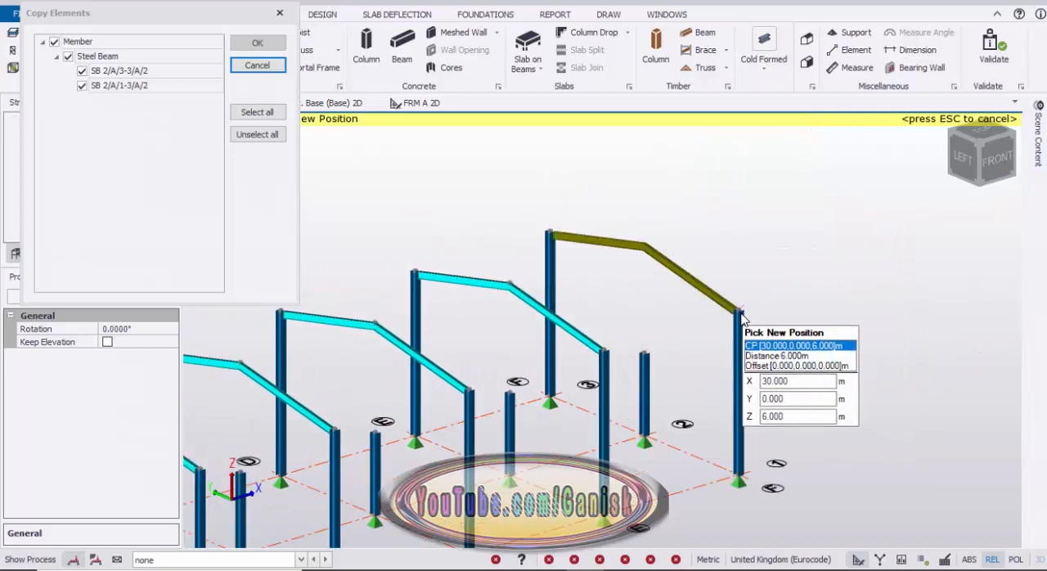
left_click(740, 312)
scroll(770, 274, "down", 3)
middle_click_drag(712, 301, 810, 294)
key("Escape")
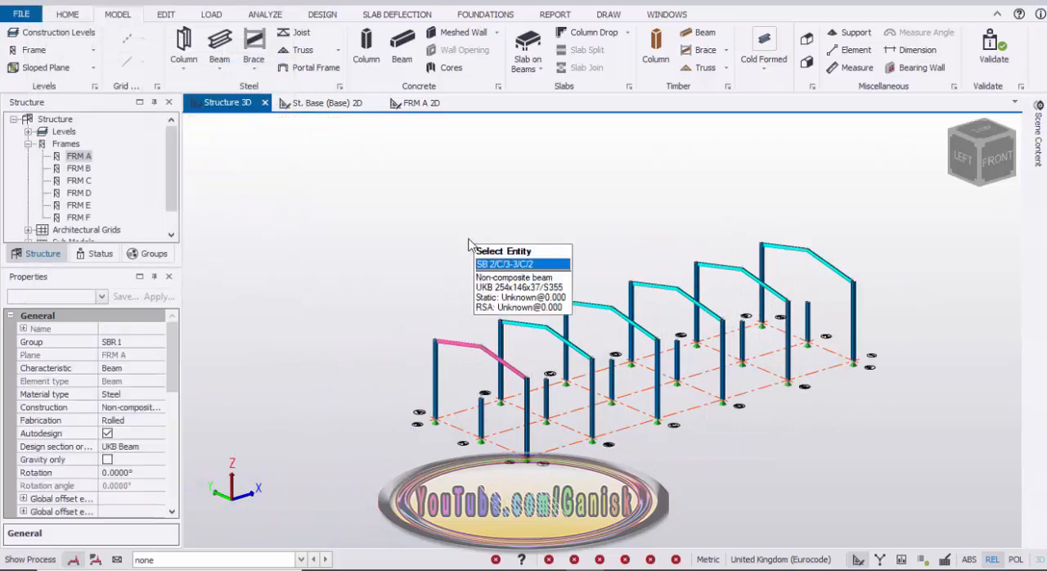
Open the 2D view of level St. 1 (1) from the structure's list of levels.
scroll(471, 370, "up", 2)
scroll(523, 384, "down", 1)
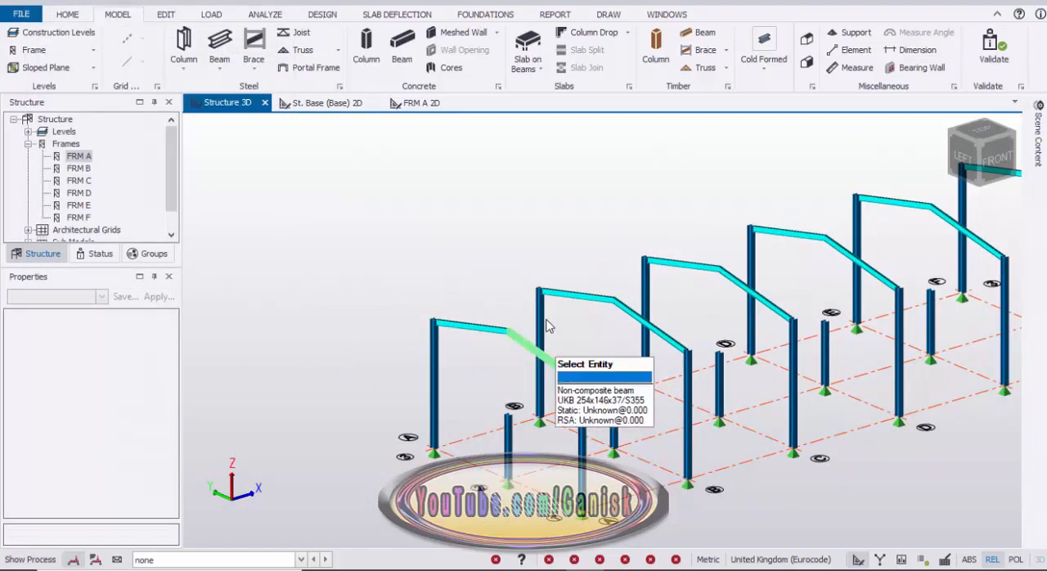
scroll(463, 414, "up", 1)
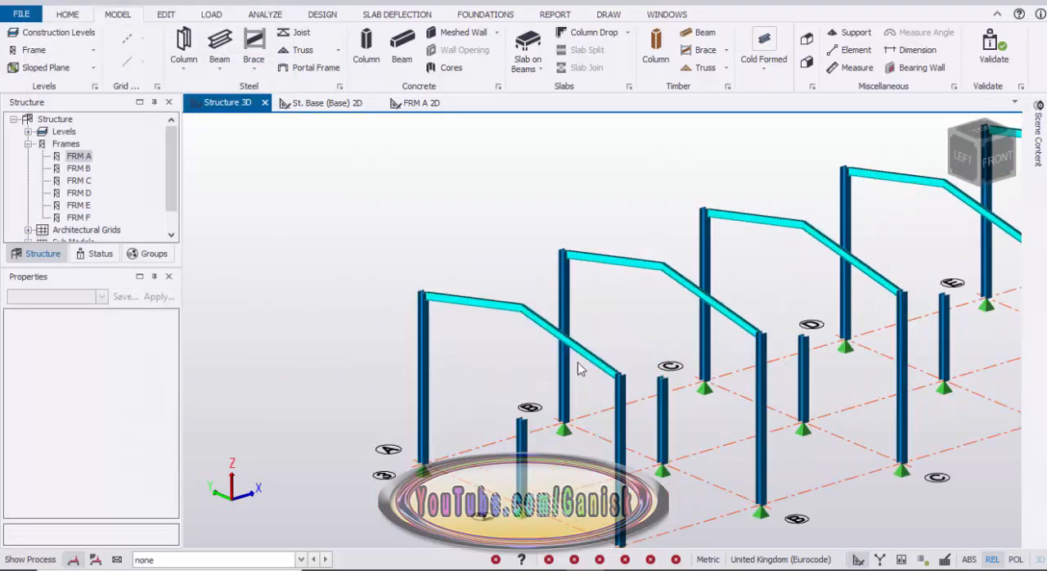
left_click(43, 254)
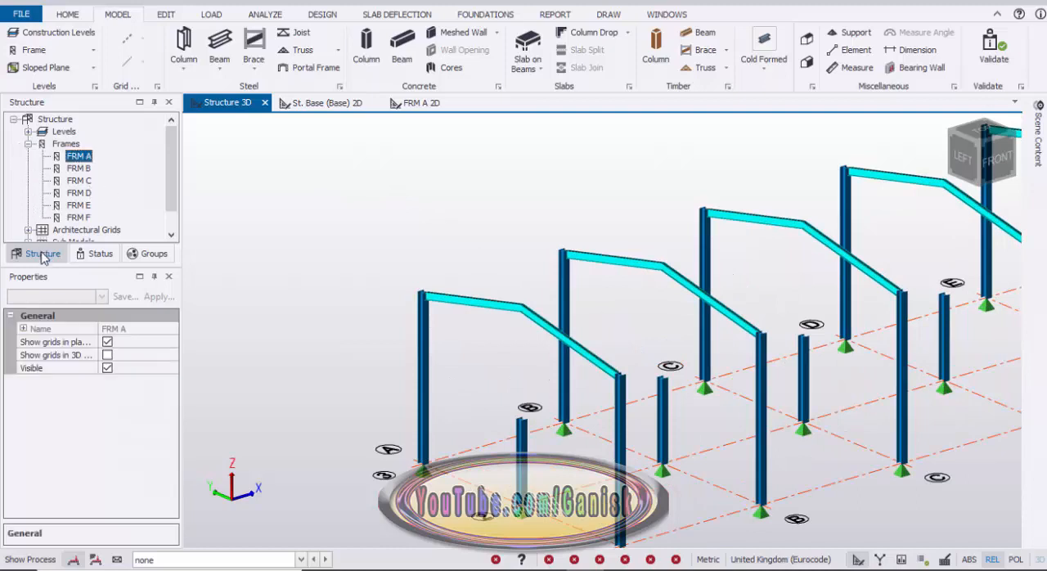
left_click(27, 132)
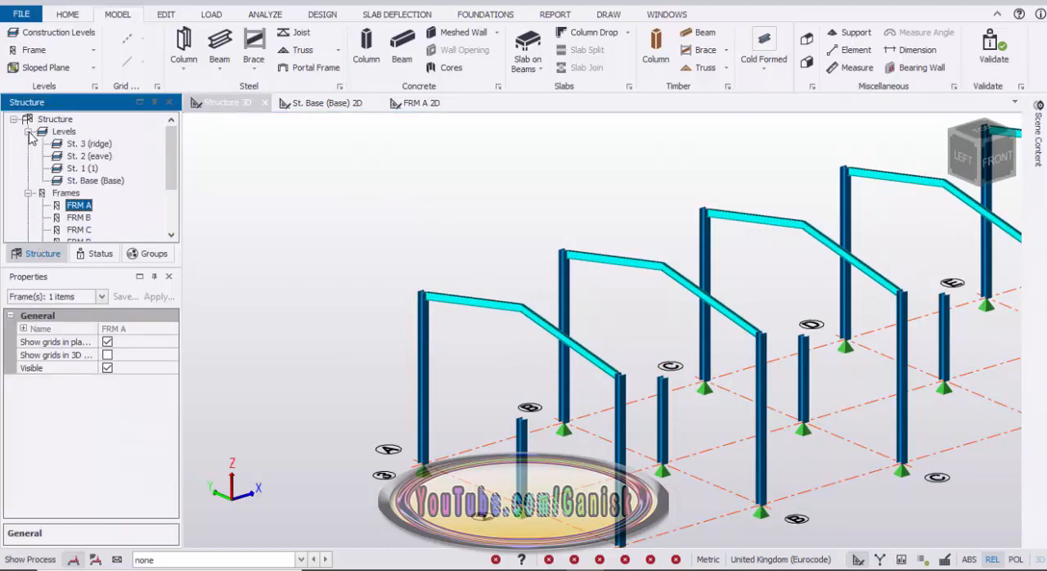
left_click(79, 169)
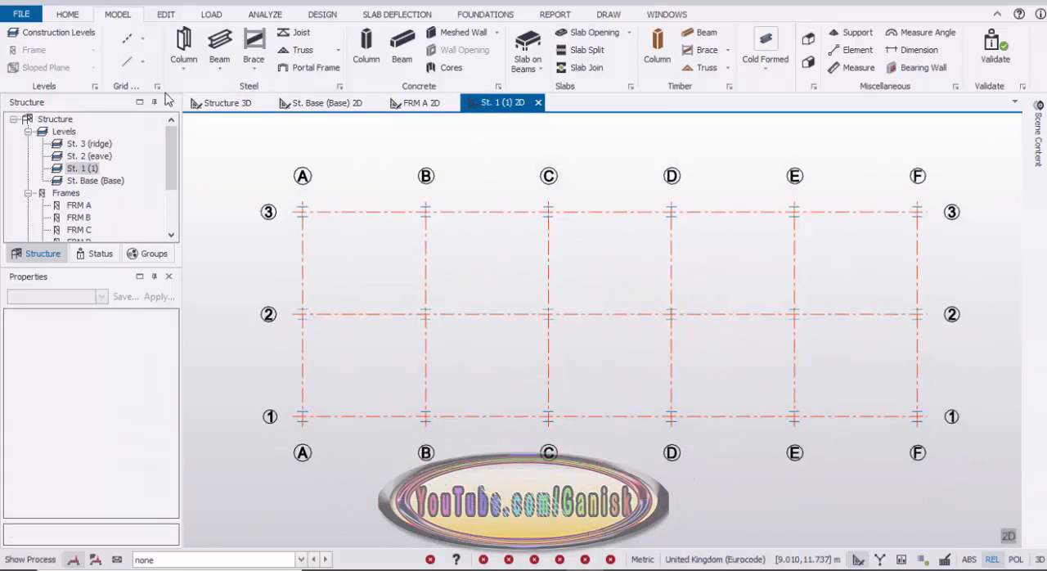
Create steel beams with design section order UKB Beam along all gridlines of level St. 1 by windowing the whole grid.
left_click(219, 49)
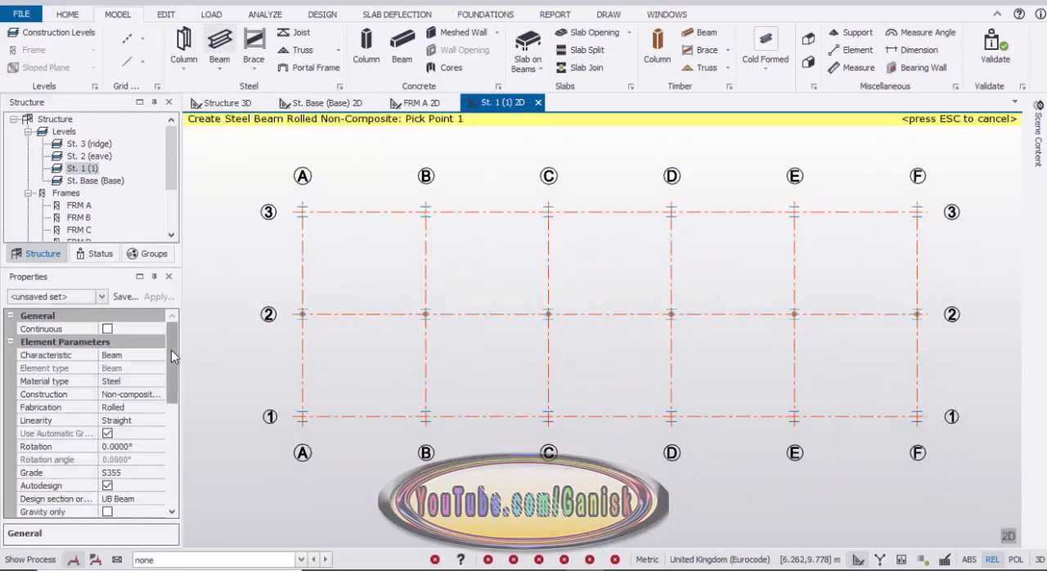
left_click_drag(171, 350, 168, 390)
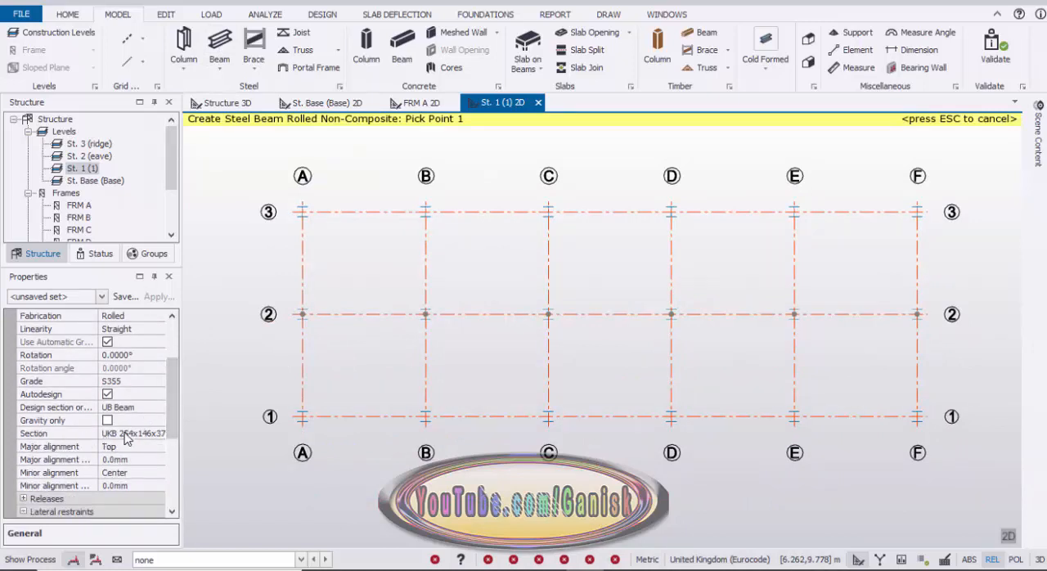
left_click(128, 407)
left_click(159, 407)
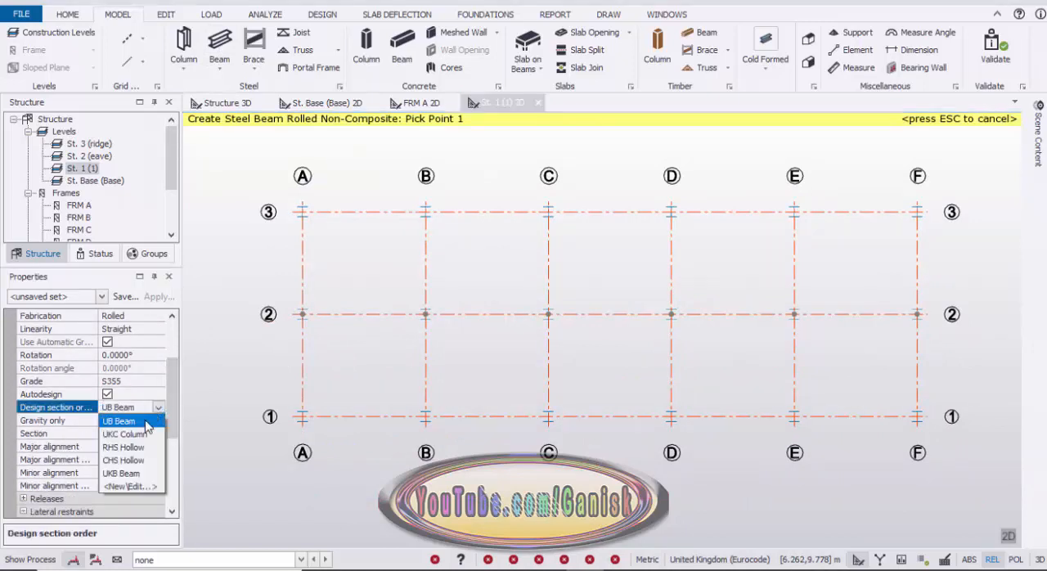
left_click(123, 472)
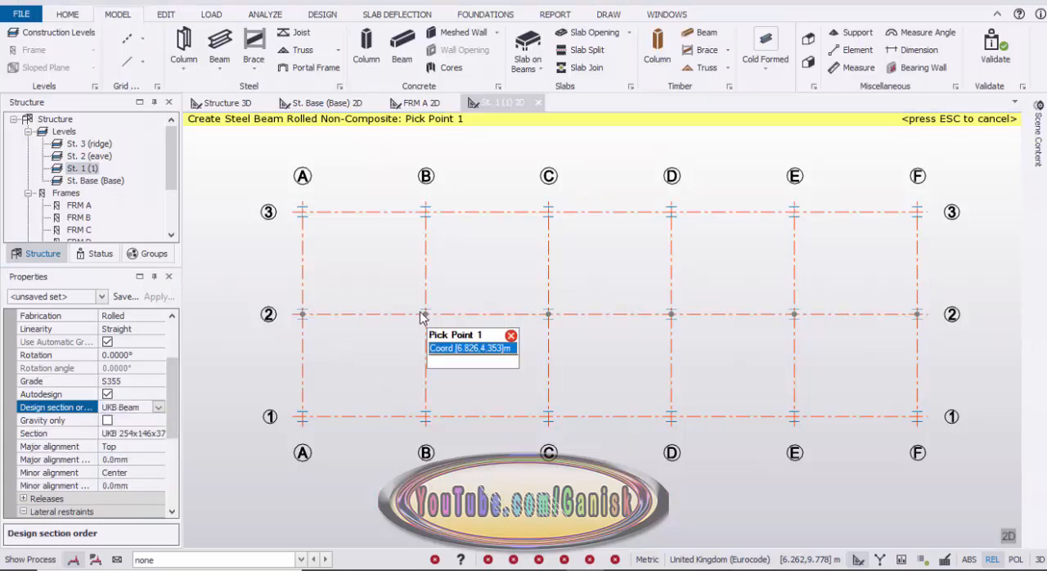
scroll(423, 313, "down", 2)
left_click_drag(286, 193, 804, 431)
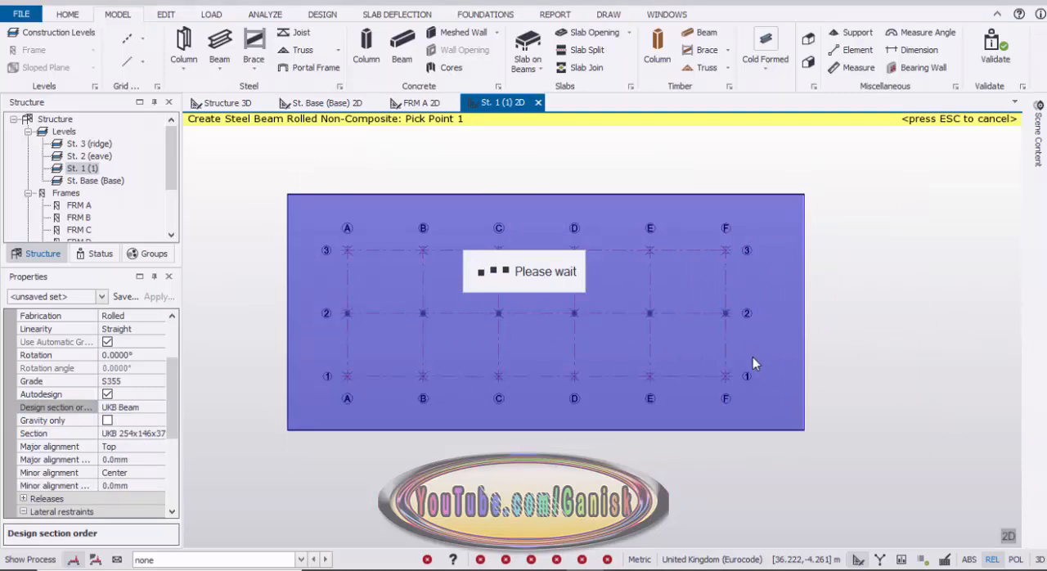
Draw three secondary beams between gridlines A and B, at 1.25, 2.5 and 3.75 m from gridline 1 towards gridline 2.
scroll(462, 270, "up", 3)
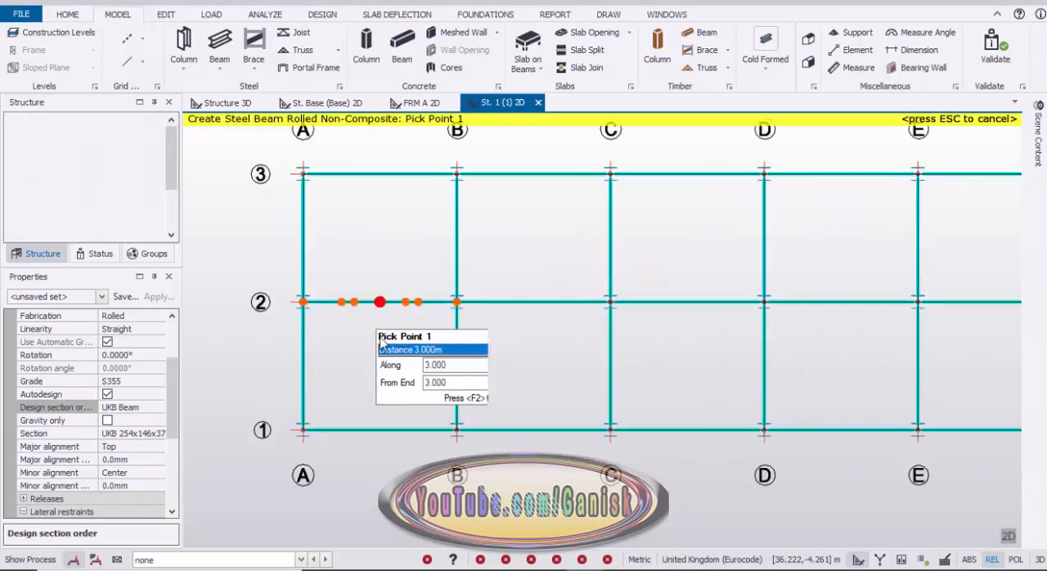
scroll(339, 364, "up", 2)
scroll(328, 404, "up", 1)
middle_click_drag(335, 402, 349, 319)
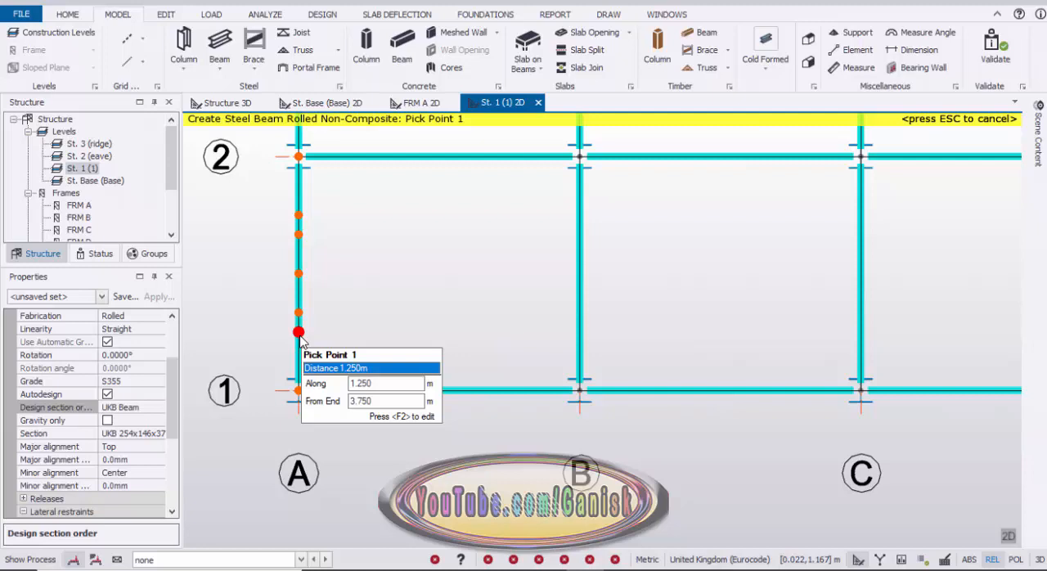
left_click(463, 335)
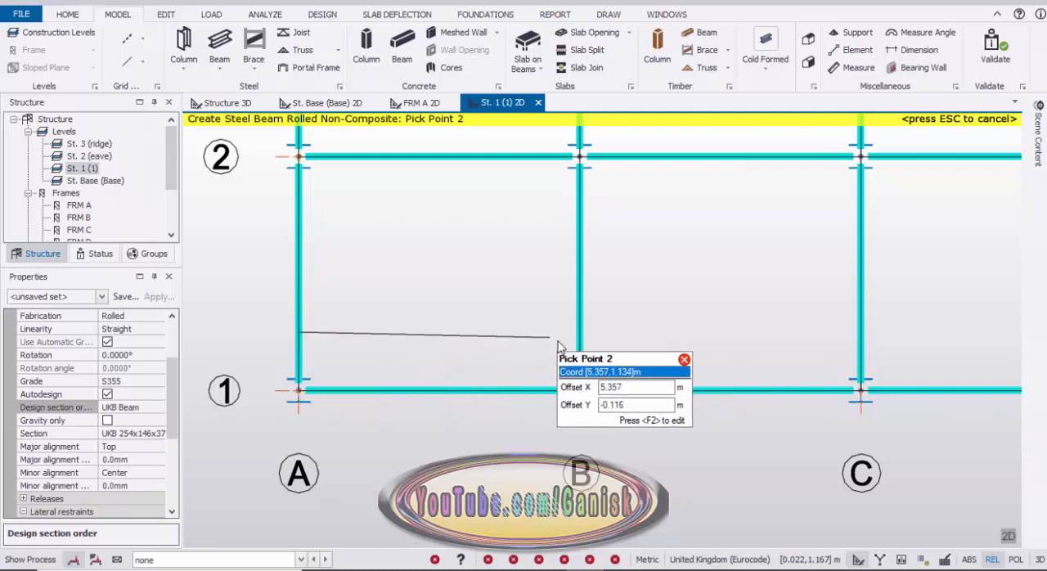
left_click(580, 335)
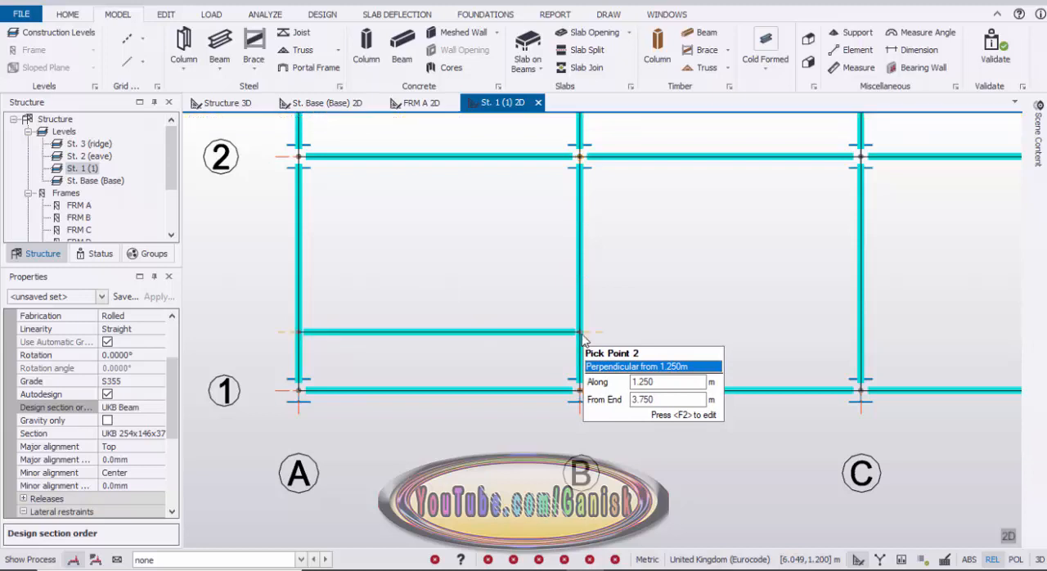
left_click(316, 278)
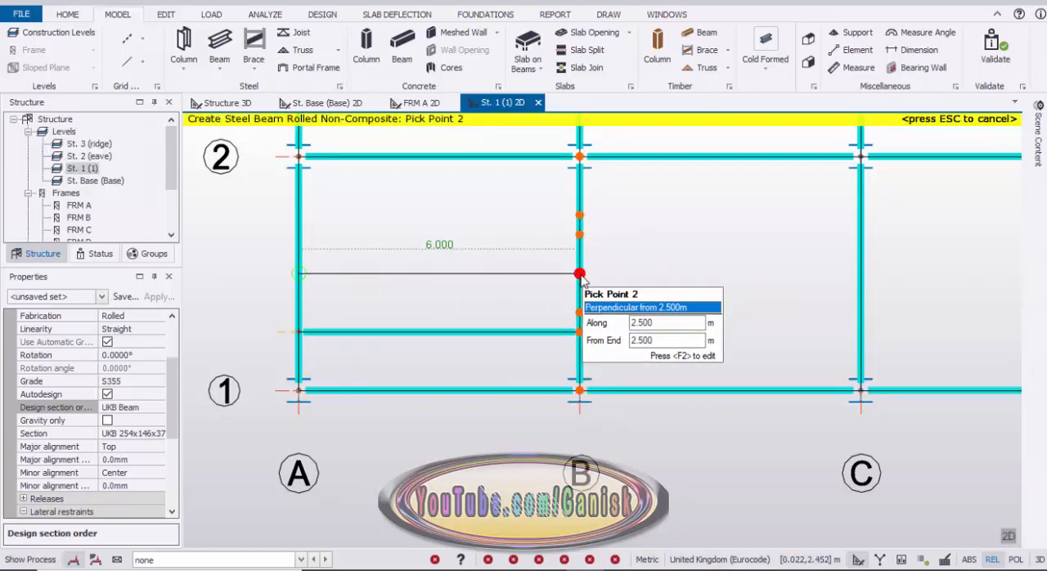
left_click(491, 261)
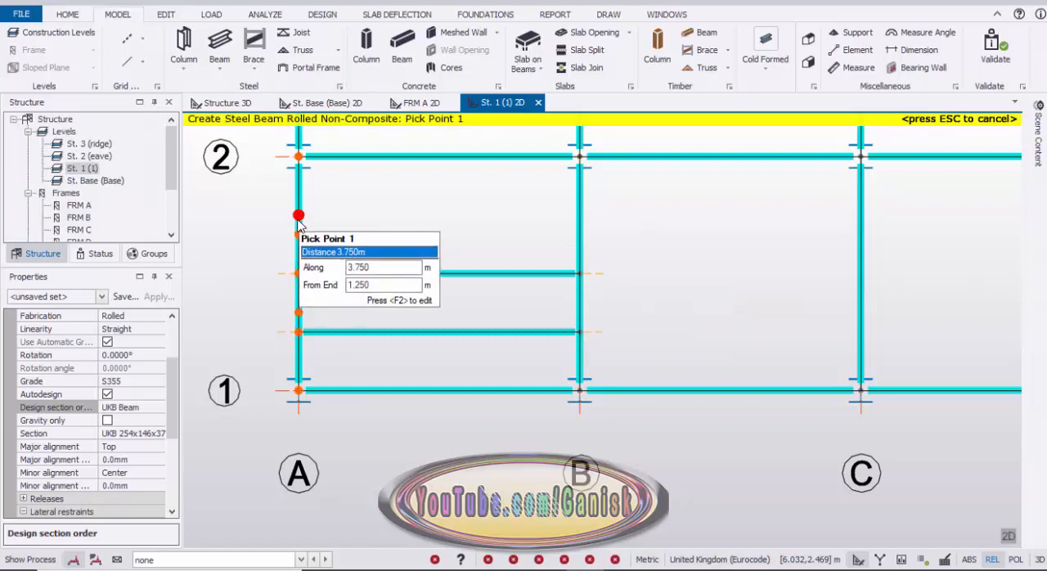
left_click(337, 221)
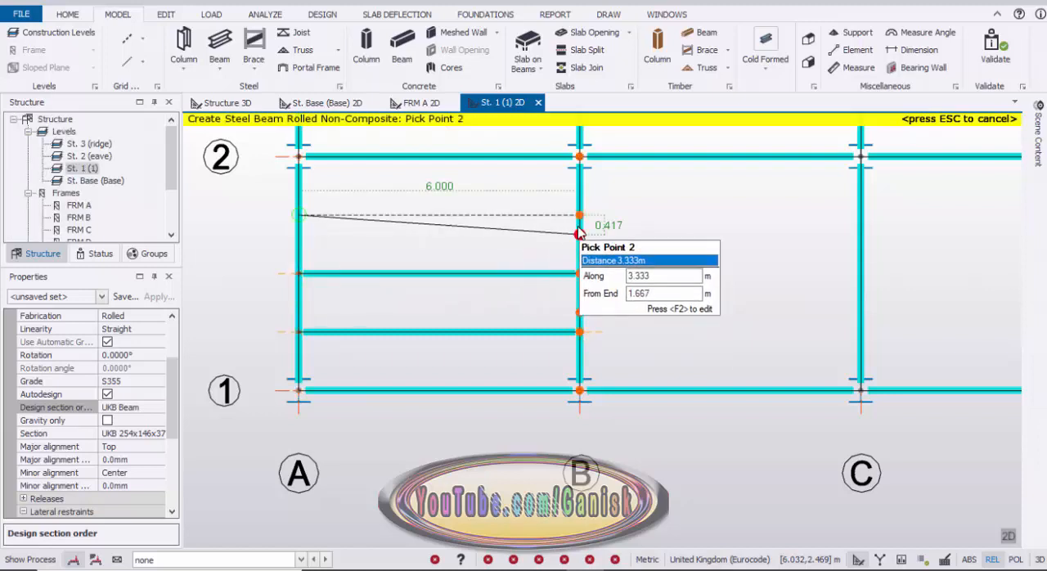
left_click(579, 215)
scroll(531, 259, "down", 2)
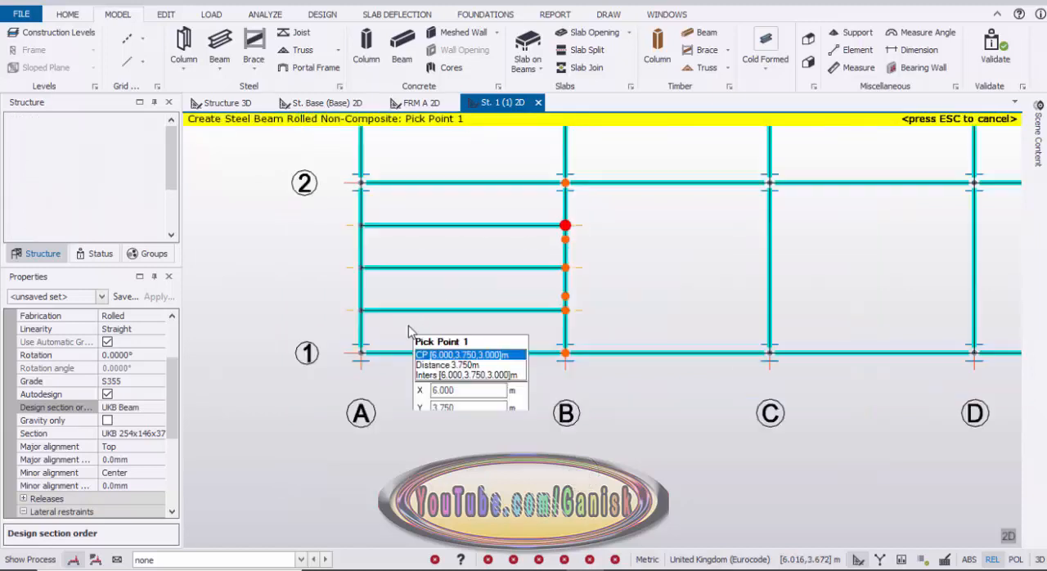
key("Escape")
Copy the three secondary beams between gridlines A and B from reference node A/1 to A/2, filling the bay between gridlines 2 and 3.
scroll(369, 343, "up", 2)
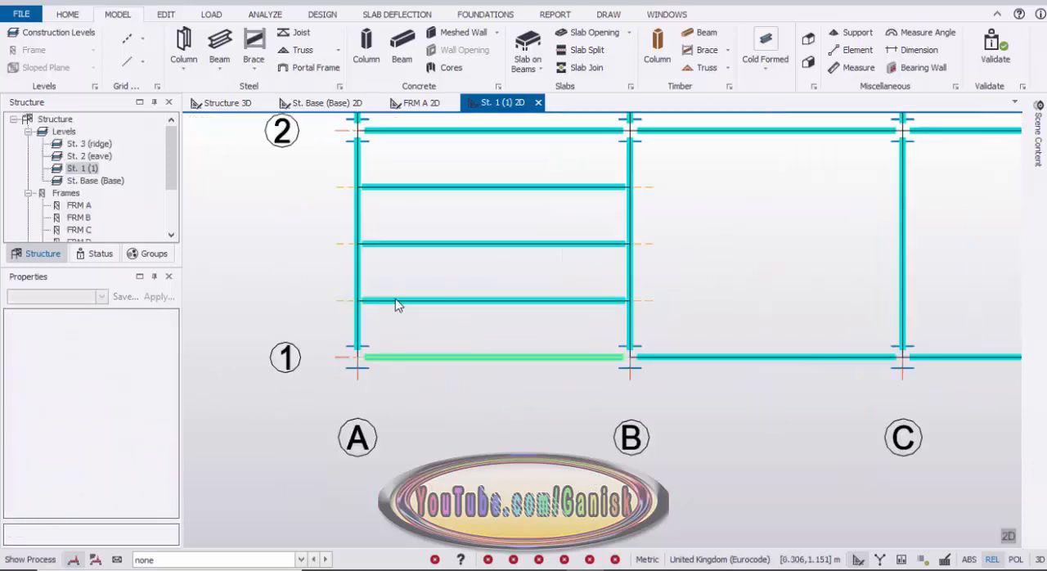
scroll(406, 337, "down", 2)
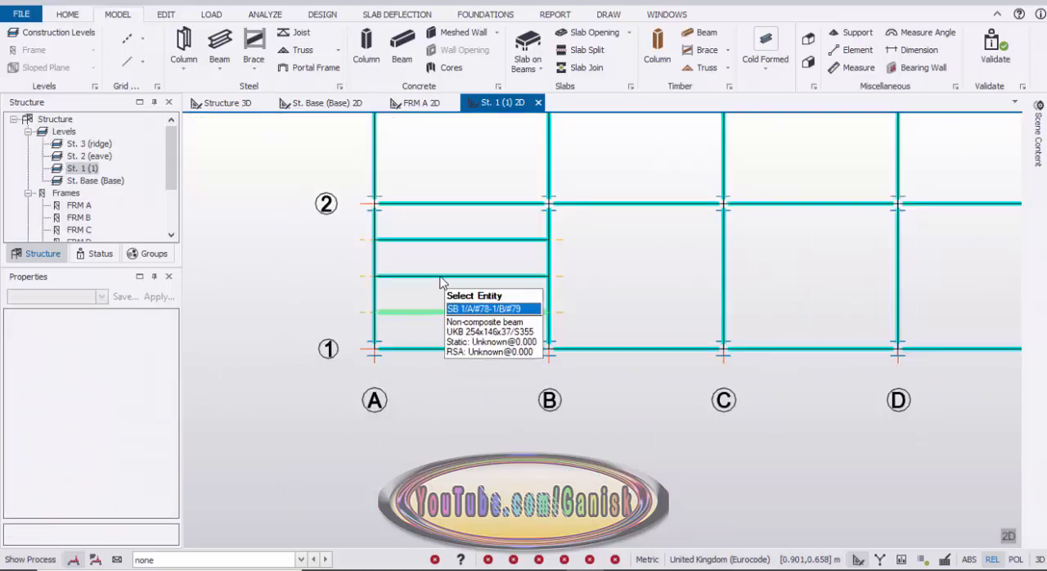
middle_click_drag(433, 276, 422, 354)
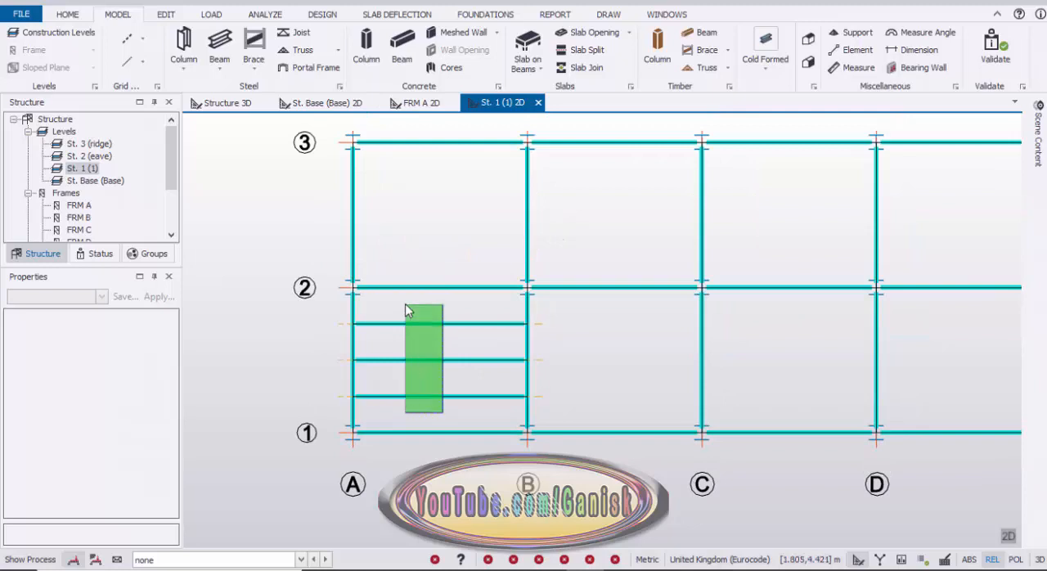
left_click_drag(443, 411, 405, 305)
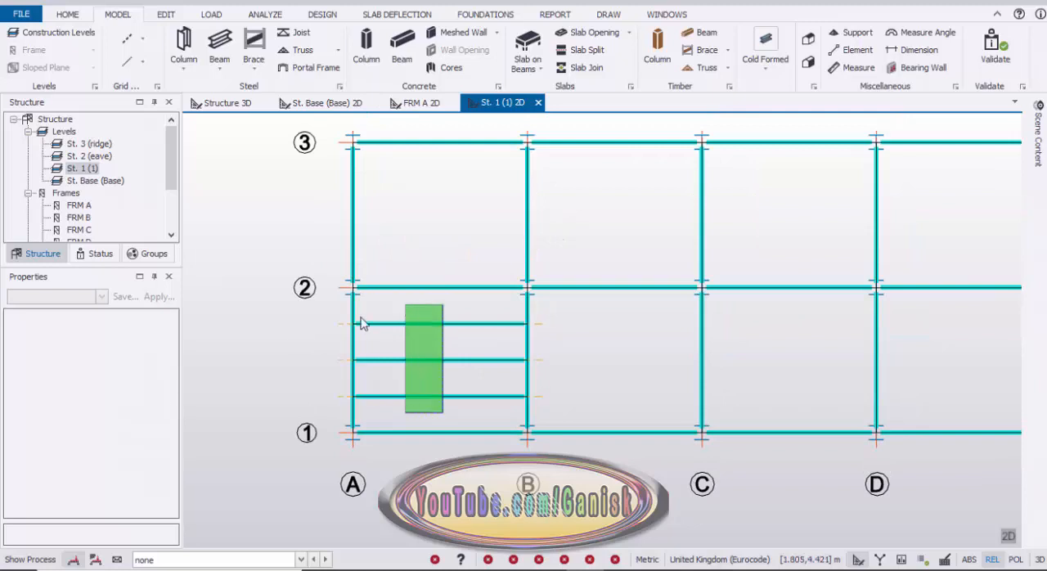
right_click(294, 318)
left_click(326, 358)
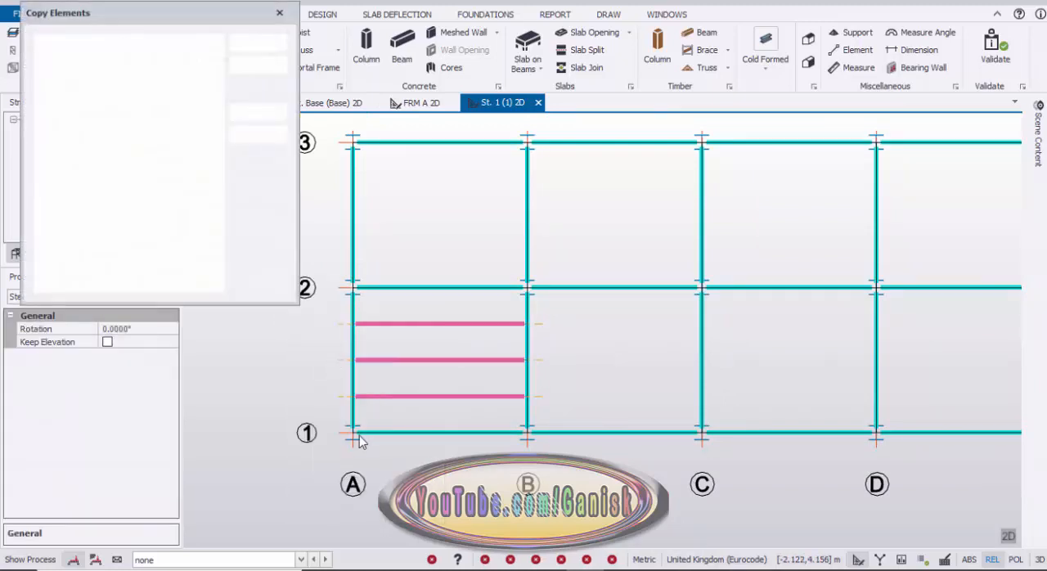
left_click(353, 433)
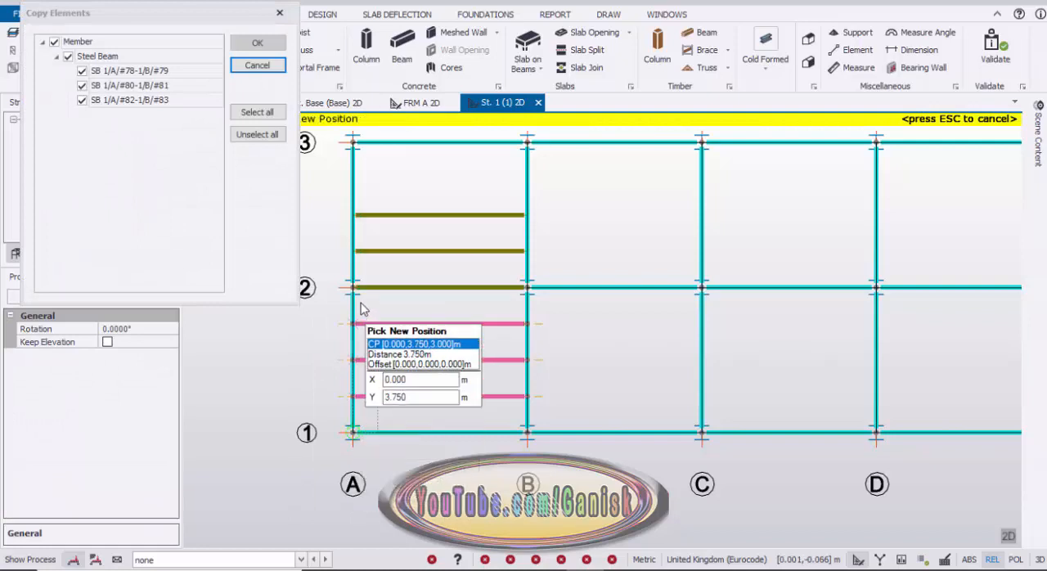
scroll(355, 291, "down", 2)
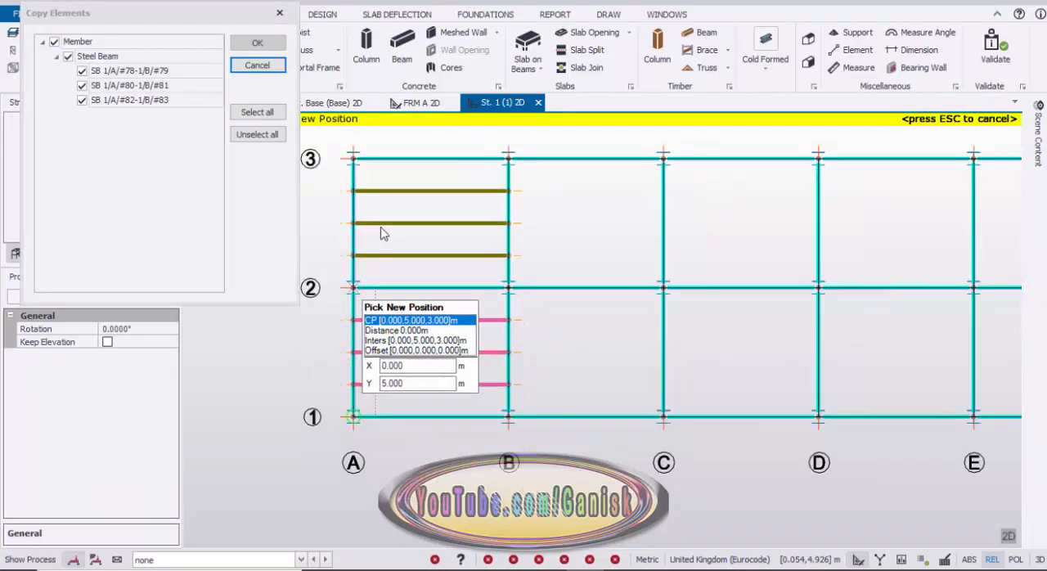
left_click(364, 344)
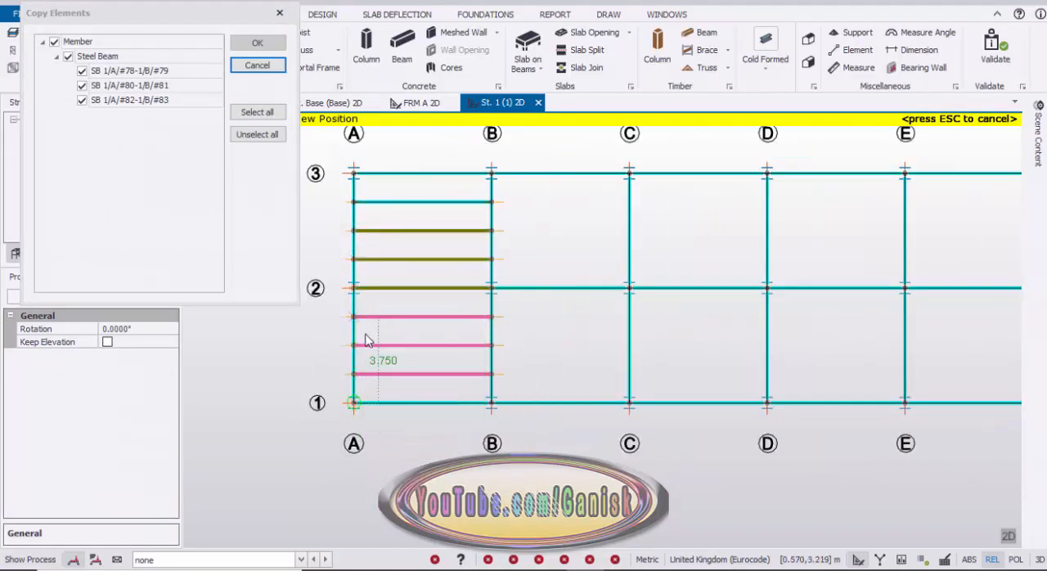
Copy the six secondary beams from reference node A/1 to the gridline 1 nodes at B, C, D and E.
left_click_drag(425, 390, 398, 311)
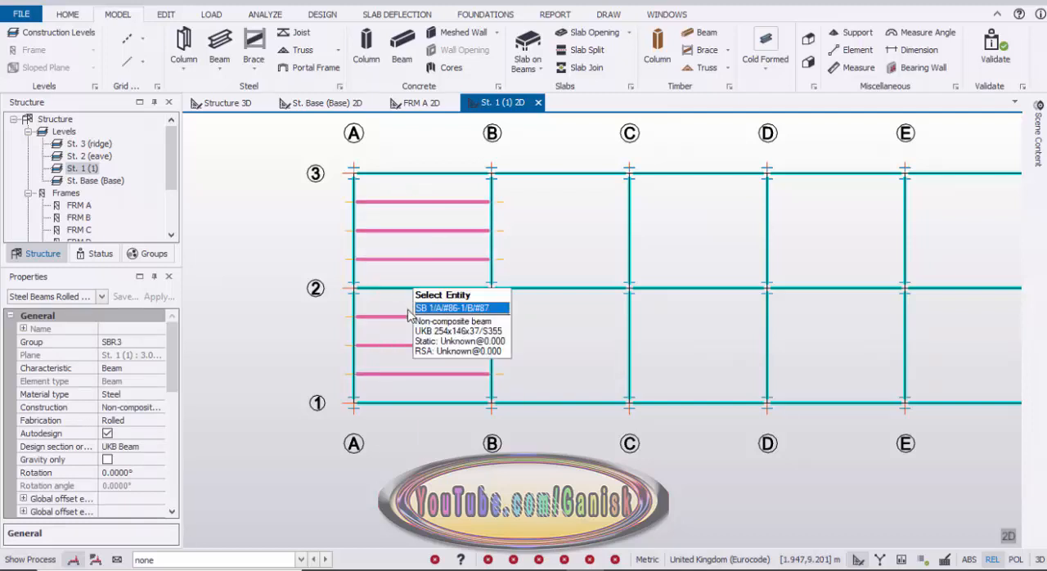
right_click(279, 334)
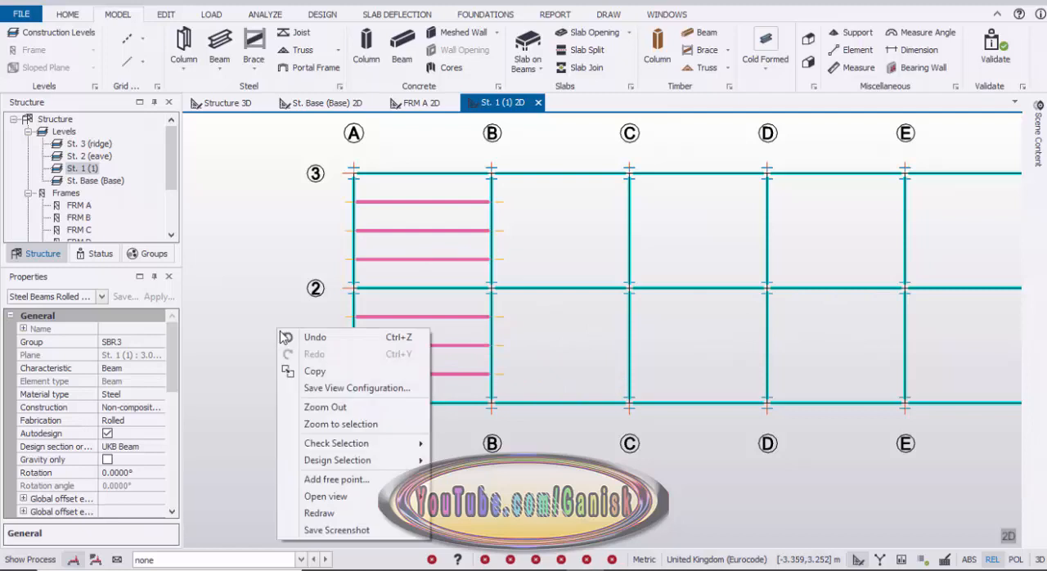
left_click(315, 370)
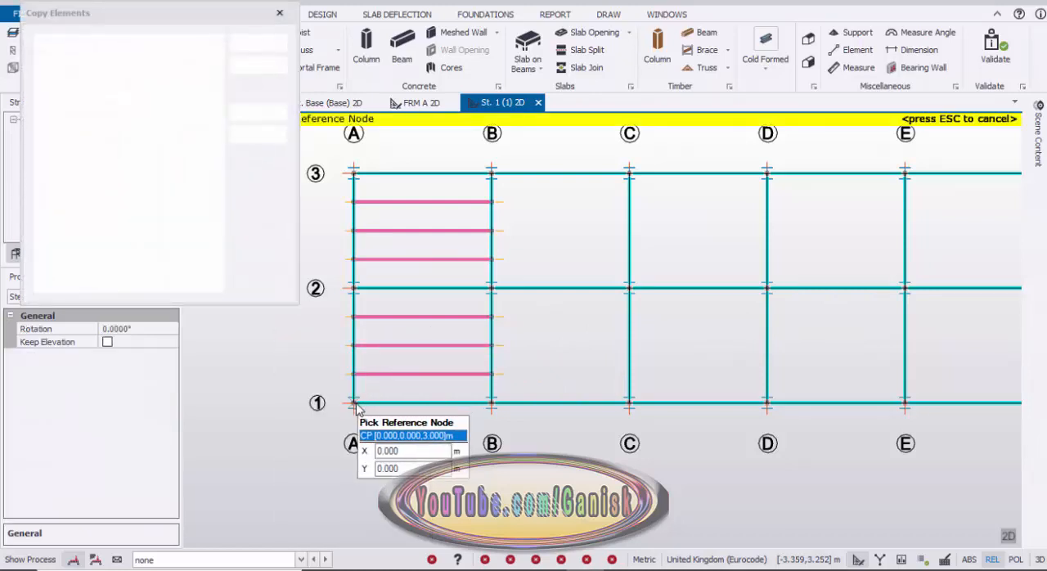
left_click(355, 405)
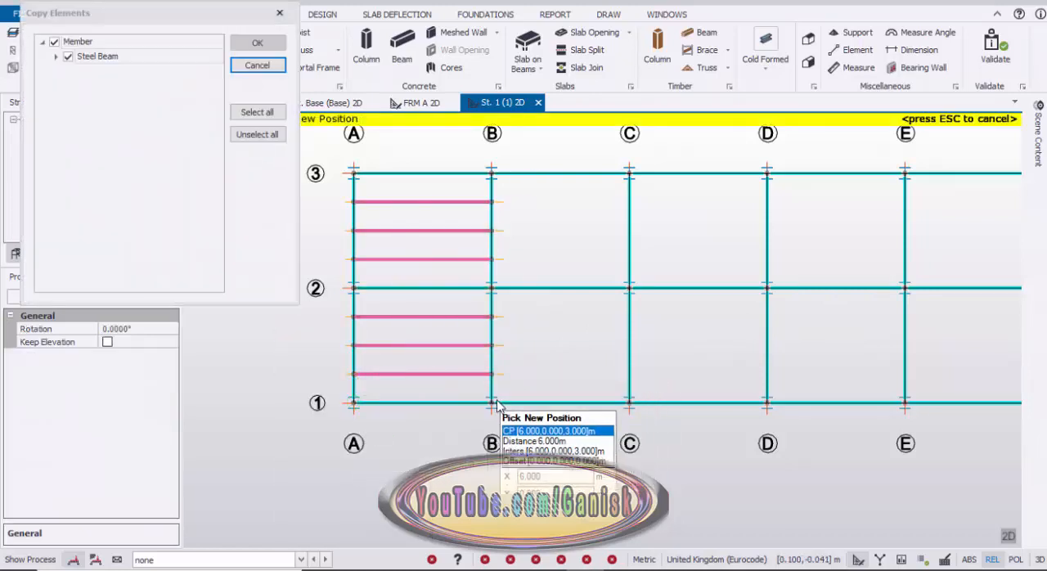
left_click(579, 380)
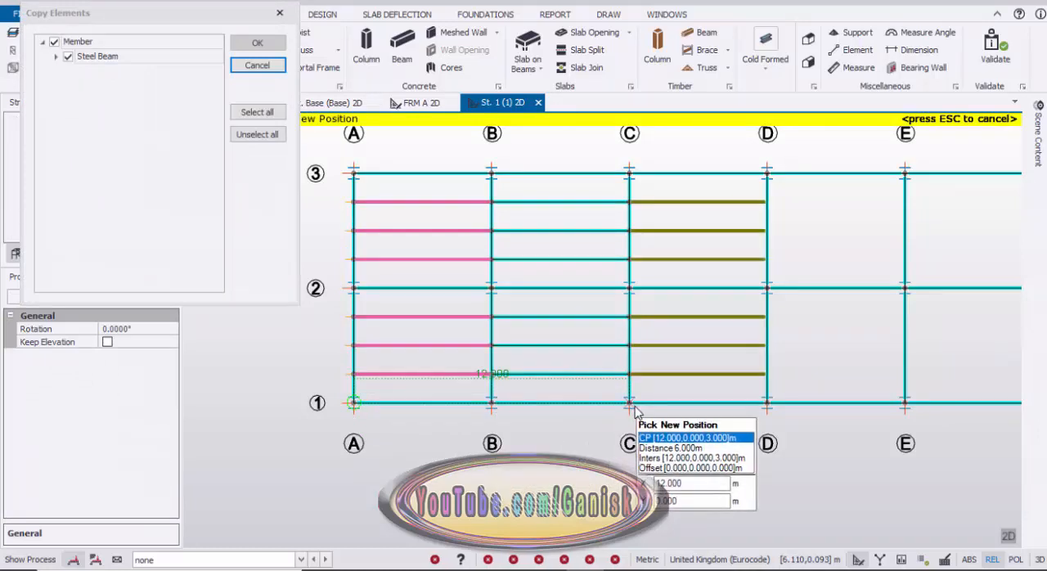
left_click(636, 408)
middle_click_drag(624, 425, 339, 422)
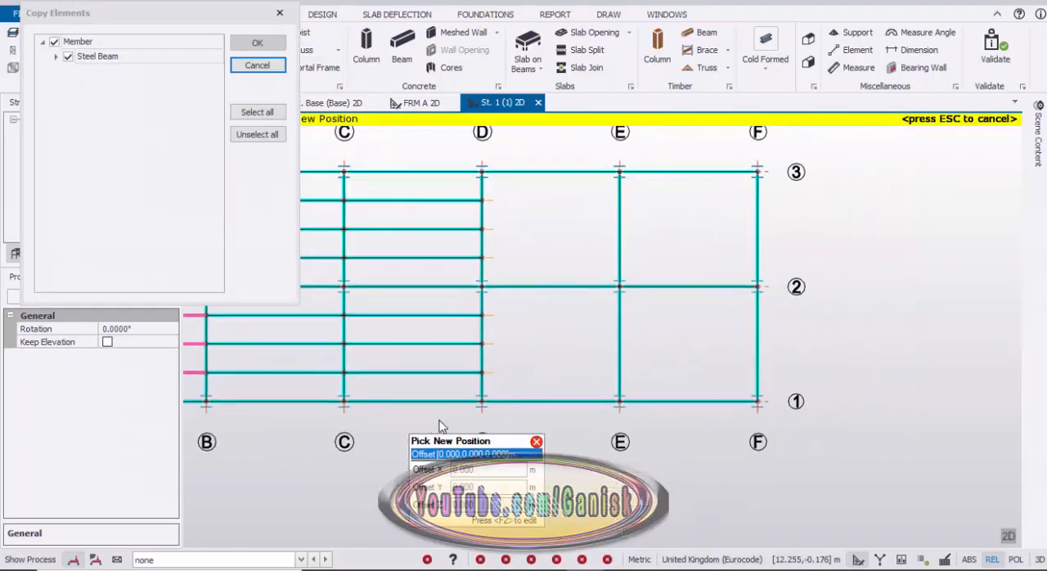
left_click(481, 409)
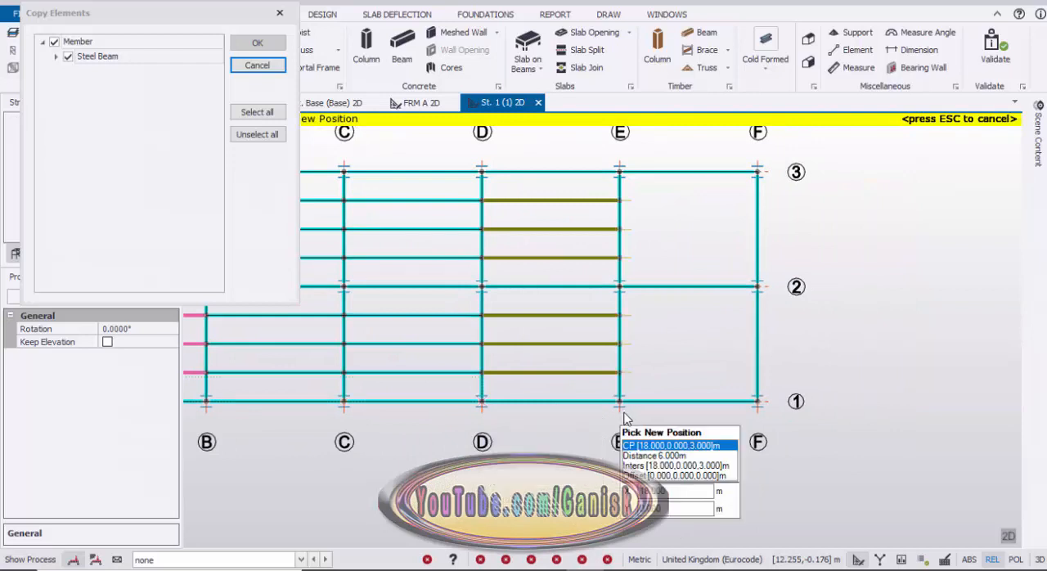
left_click(716, 410)
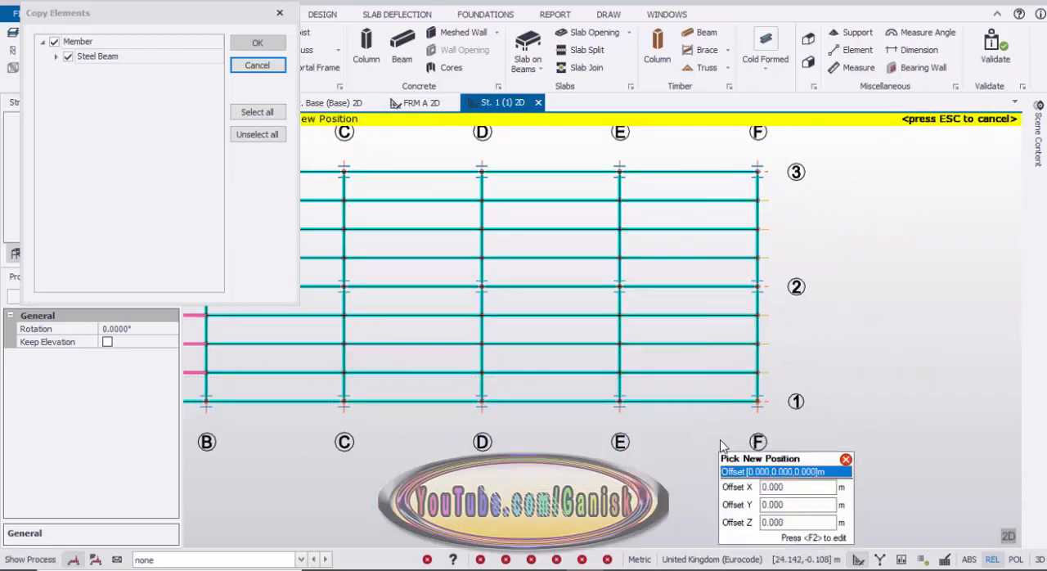
key("Escape")
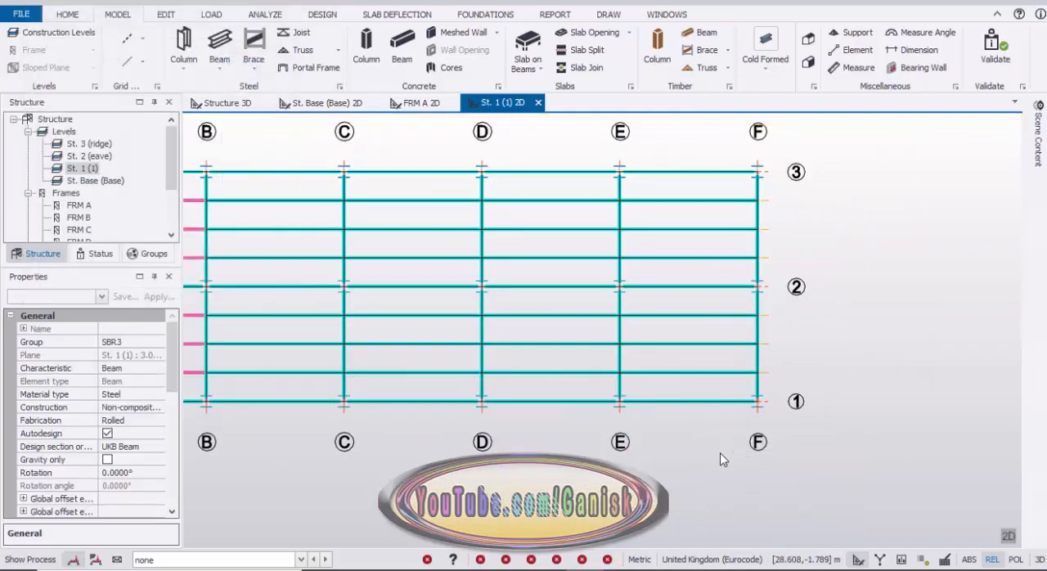
Return to the Structure 3D view of the whole model.
scroll(711, 471, "down", 2)
scroll(608, 455, "down", 1)
middle_click_drag(531, 445, 648, 425)
scroll(559, 369, "up", 2)
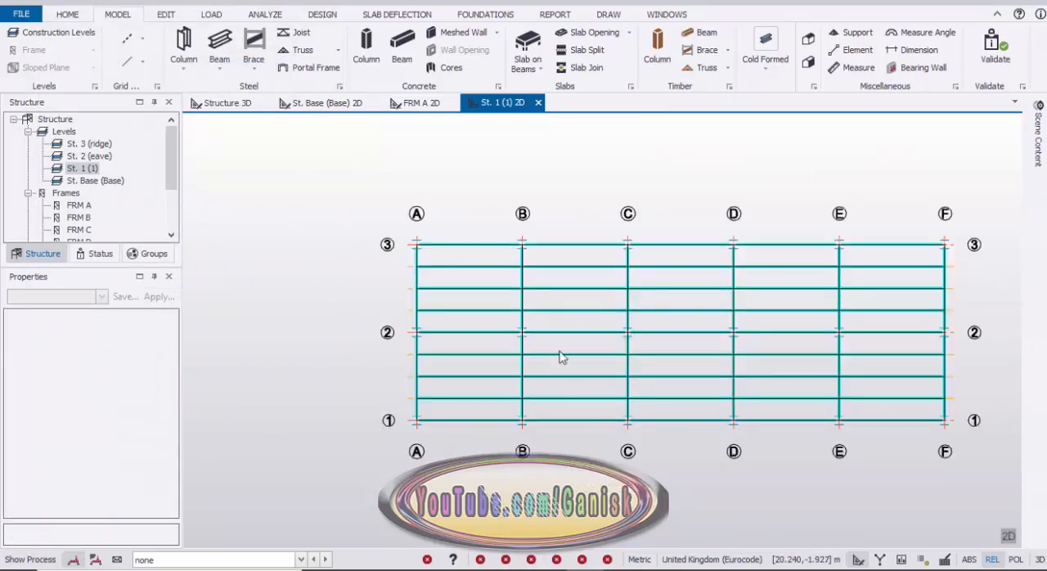
left_click(234, 103)
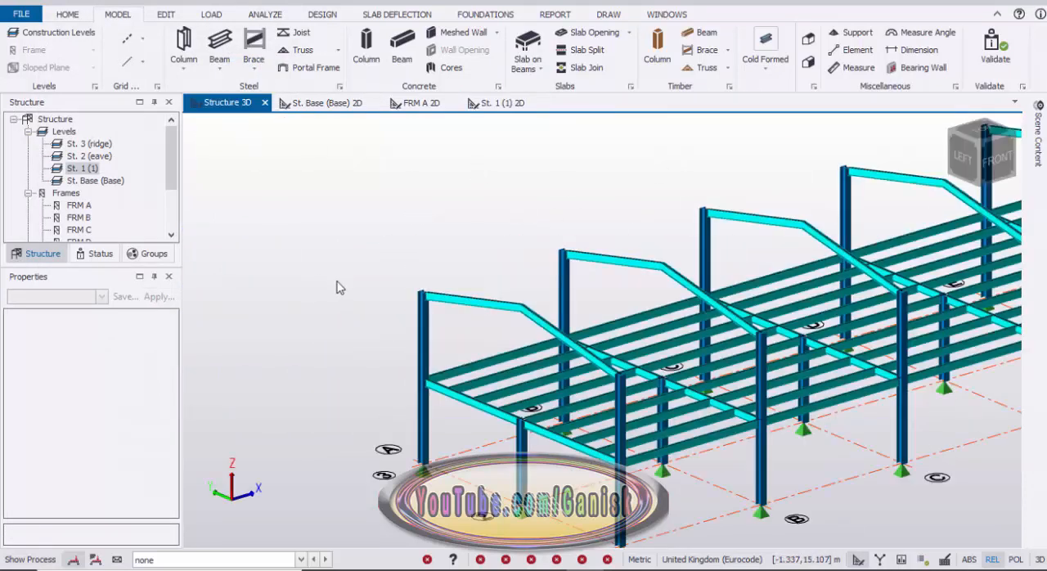
Examine the first-level floor beams and the rafter frames in 3D from several angles.
scroll(337, 287, "down", 2)
middle_click_drag(337, 287, 334, 237)
right_click_drag(334, 237, 407, 238)
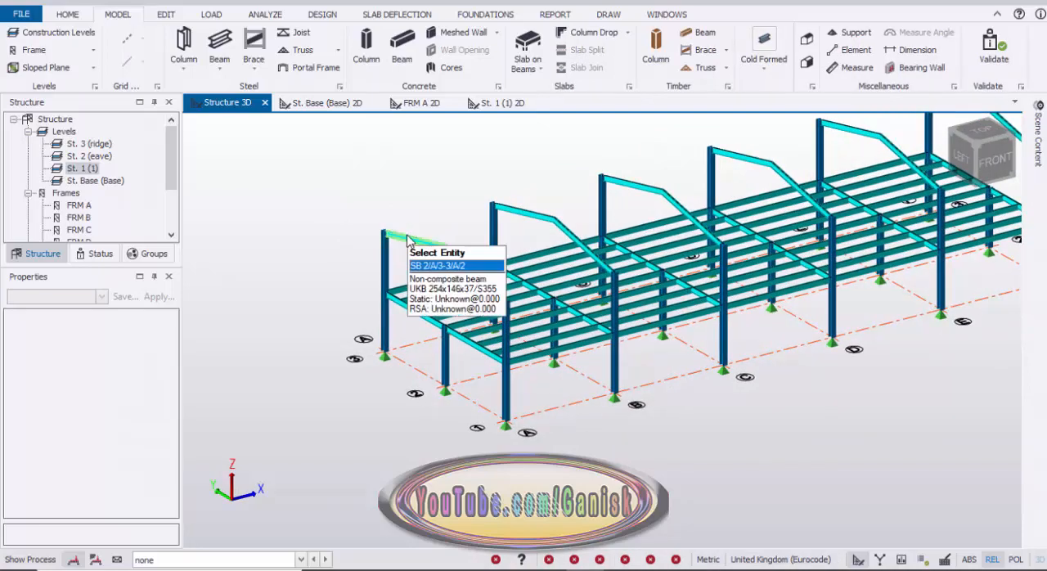
scroll(407, 239, "up", 6)
scroll(439, 229, "down", 3)
scroll(525, 214, "down", 1)
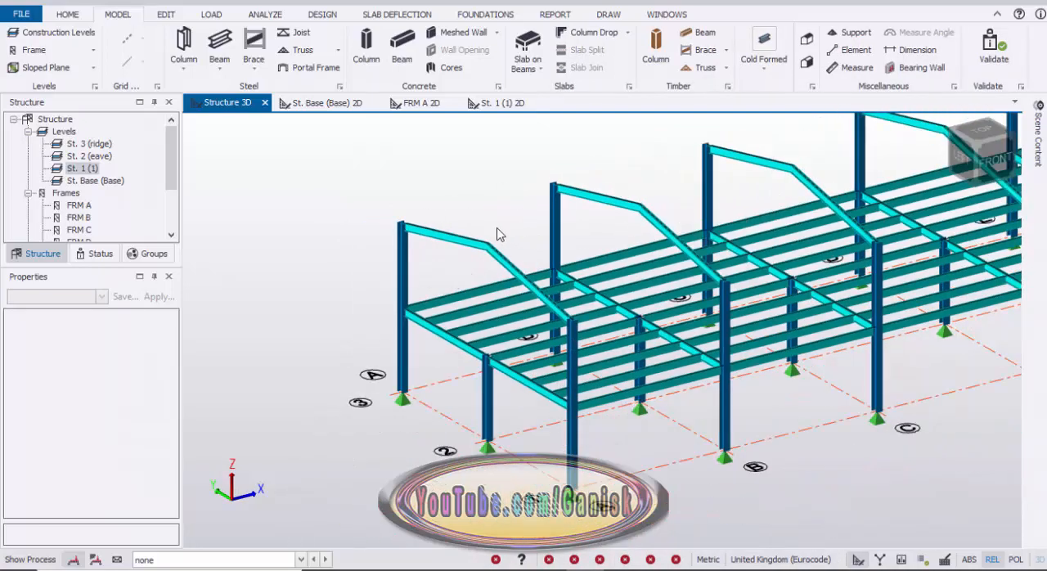
middle_click_drag(337, 190, 253, 195)
right_click_drag(284, 193, 248, 166)
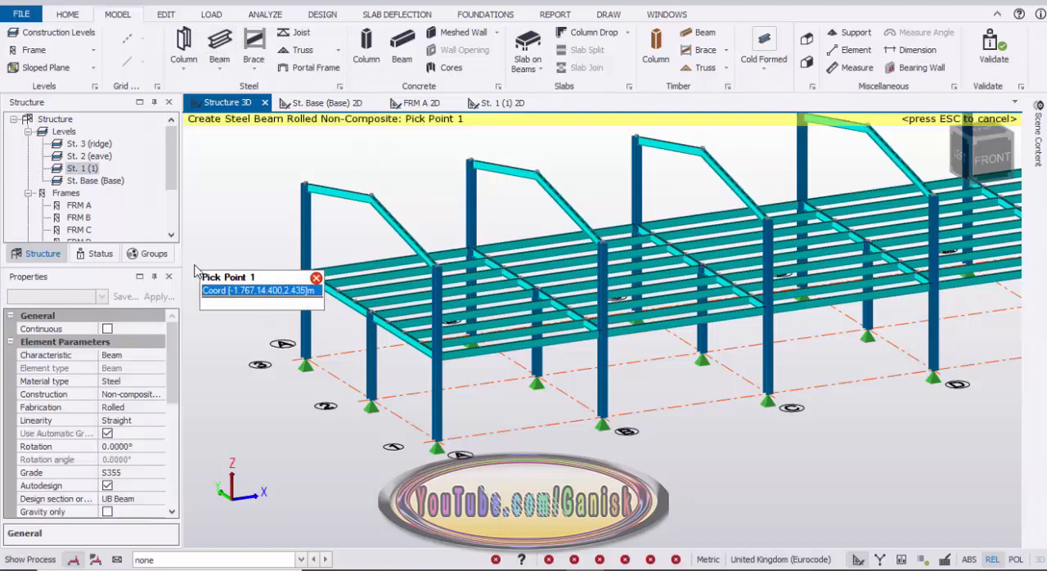
Start a steel beam and set its section to the rectangular hollow section RHS 76.2x50.8x3.0.
left_click_drag(173, 355, 168, 401)
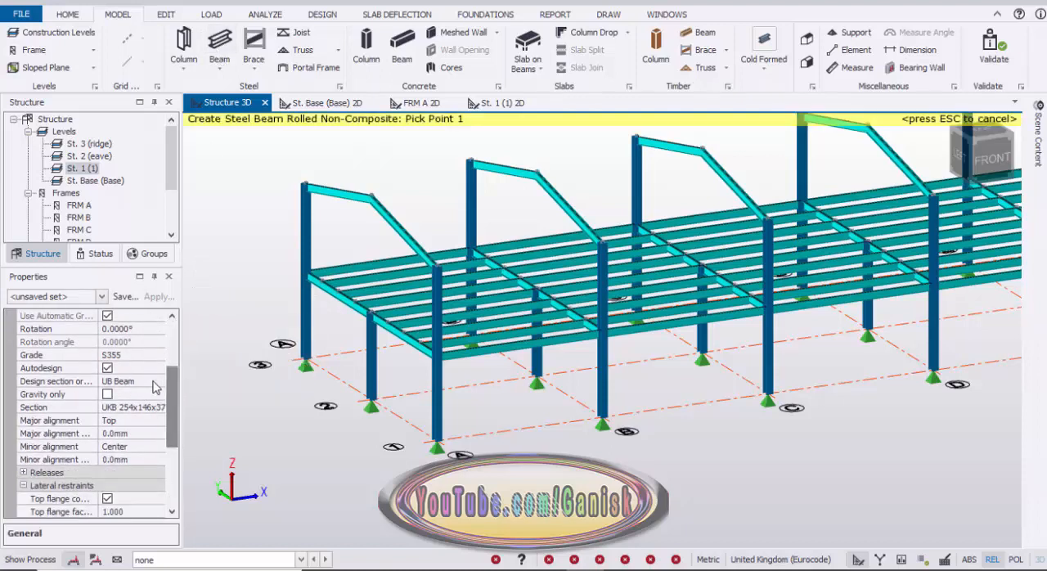
left_click(136, 409)
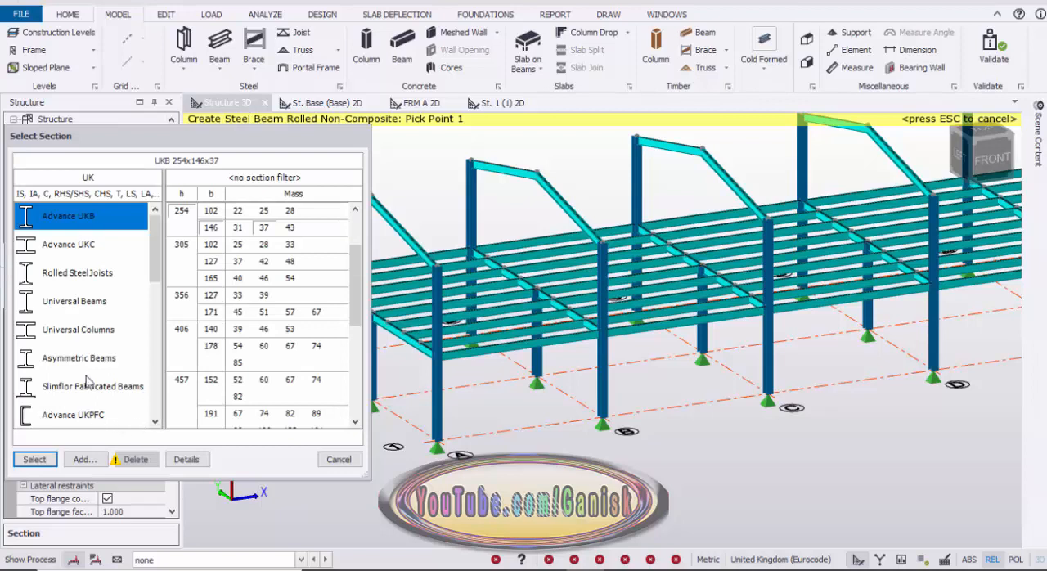
scroll(85, 379, "down", 2)
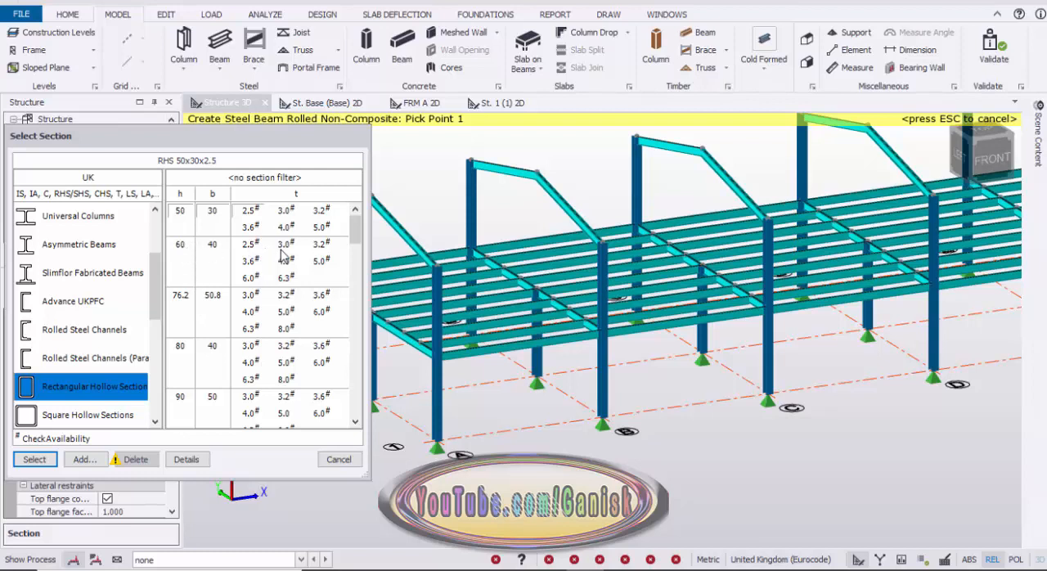
left_click(250, 297)
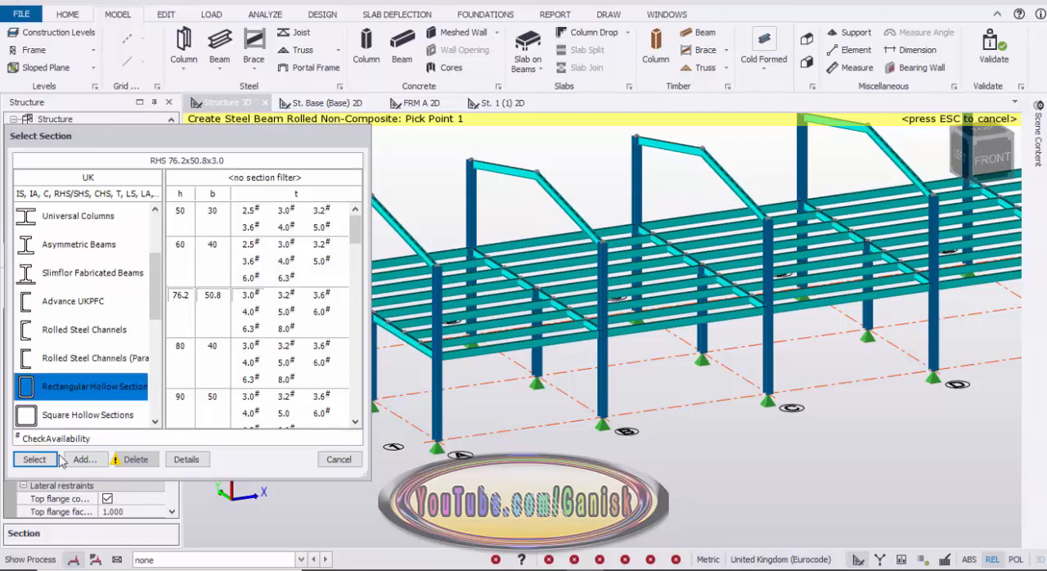
left_click(35, 459)
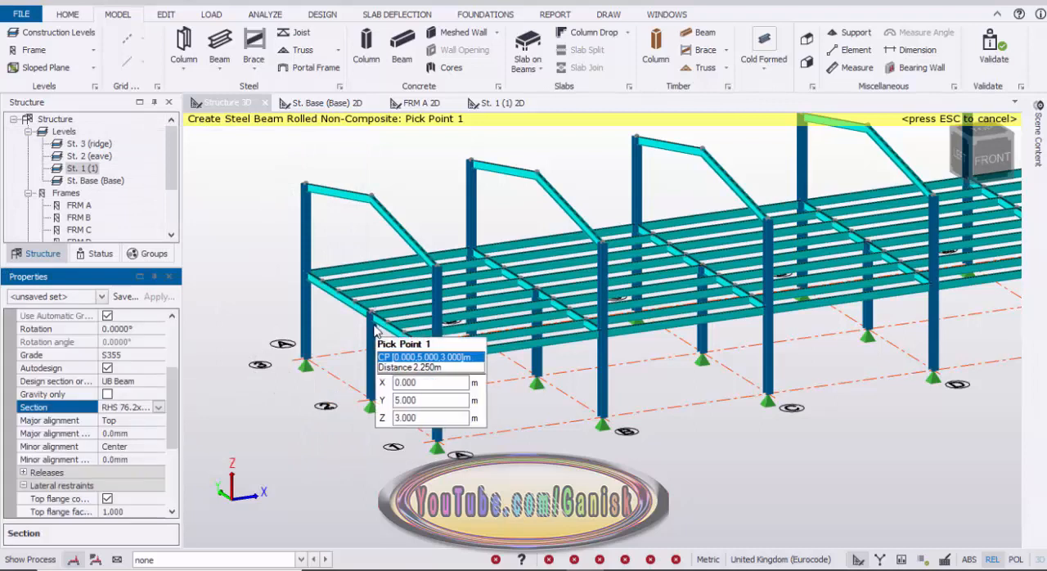
Set the new beam's design section order to RHS Hollow from the UK section orders.
middle_click_drag(287, 361, 204, 385)
left_click(124, 382)
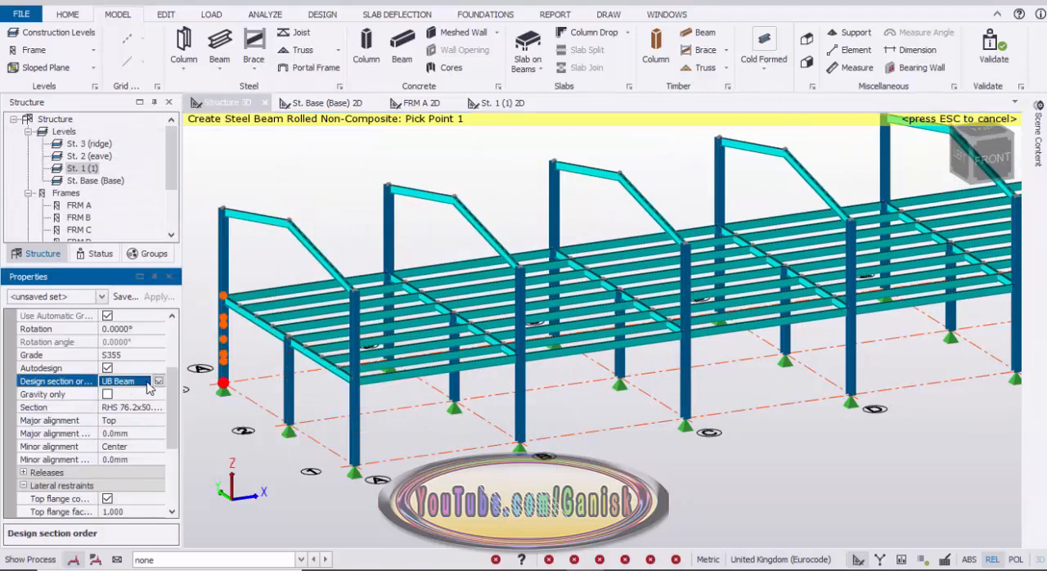
left_click(159, 382)
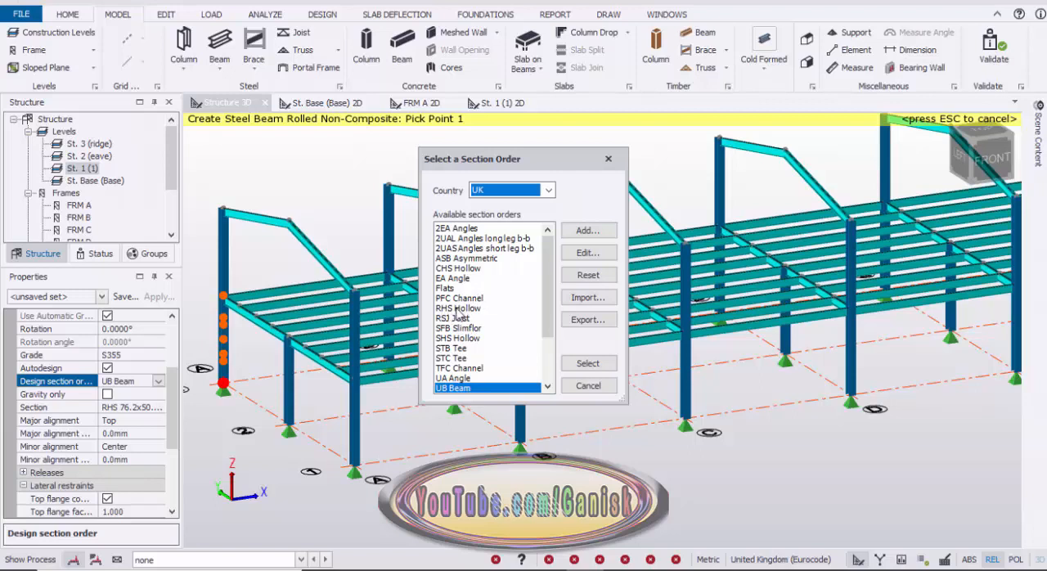
left_click(585, 365)
Draw RHS beams between frames A and B, one joining the gridline 1 eave nodes and one joining the ridge nodes.
middle_click_drag(242, 215, 266, 286)
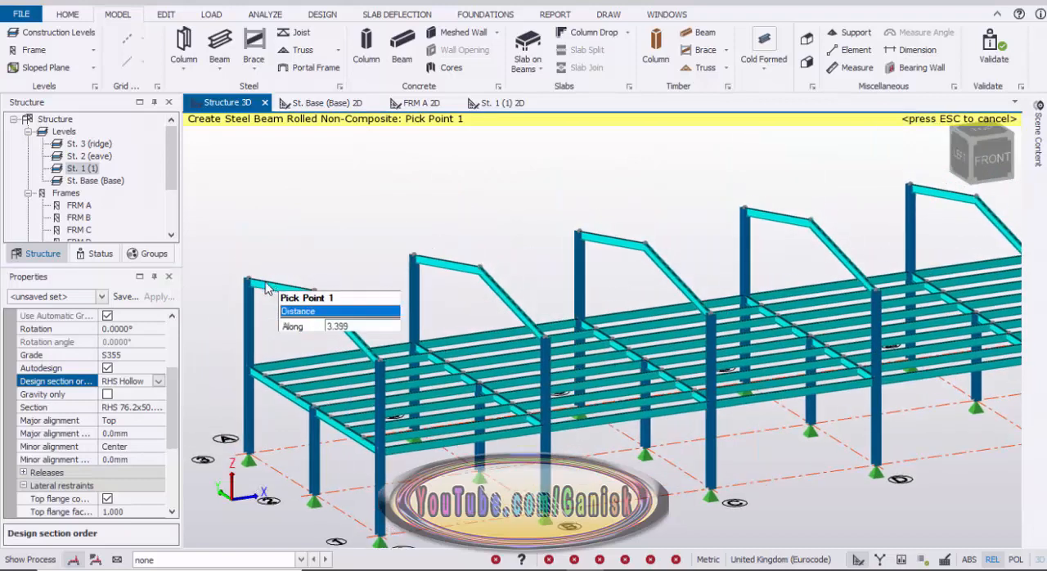
right_click_drag(400, 308, 367, 292)
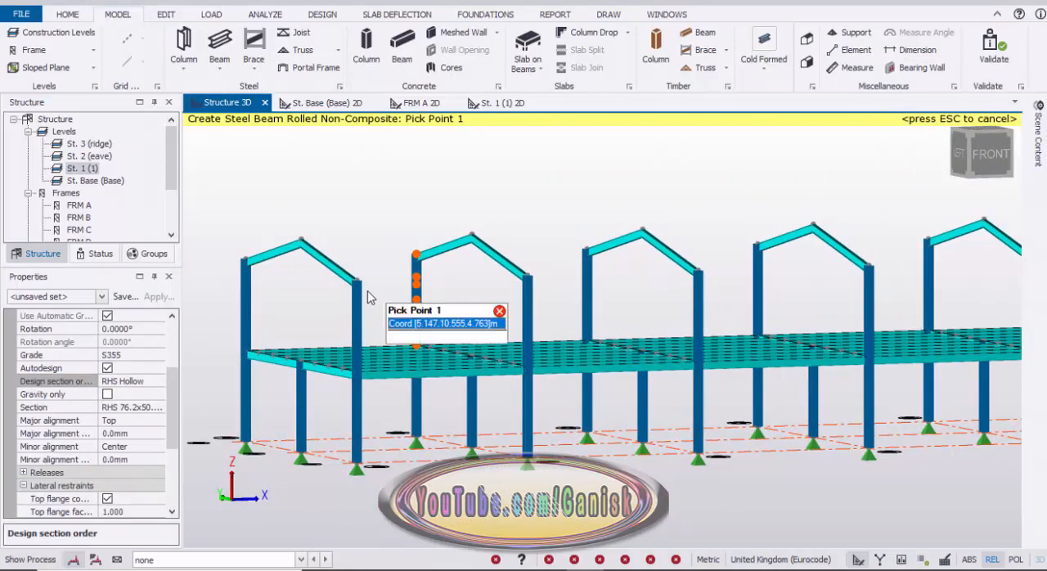
left_click(358, 281)
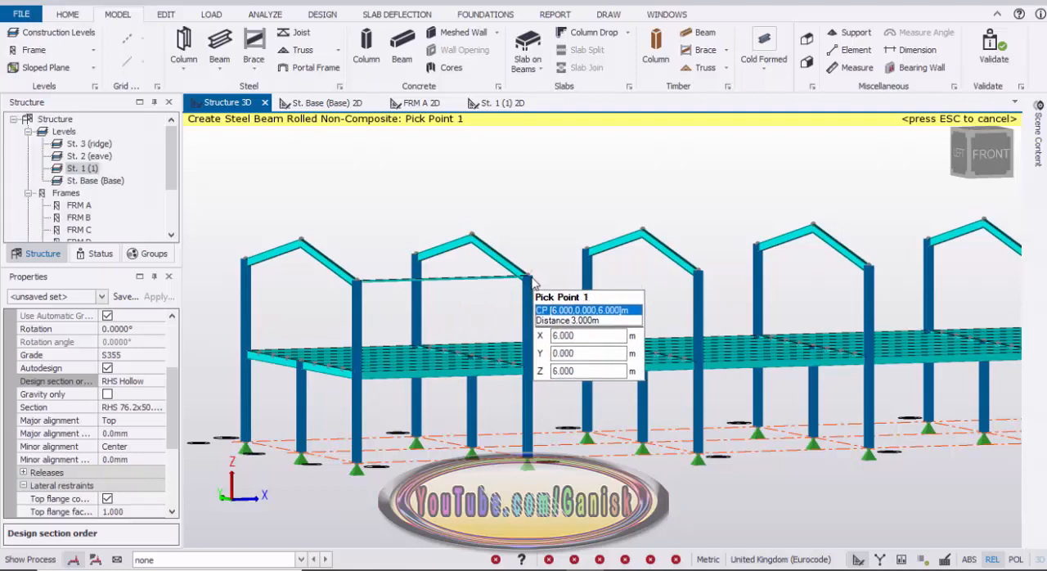
left_click(540, 282)
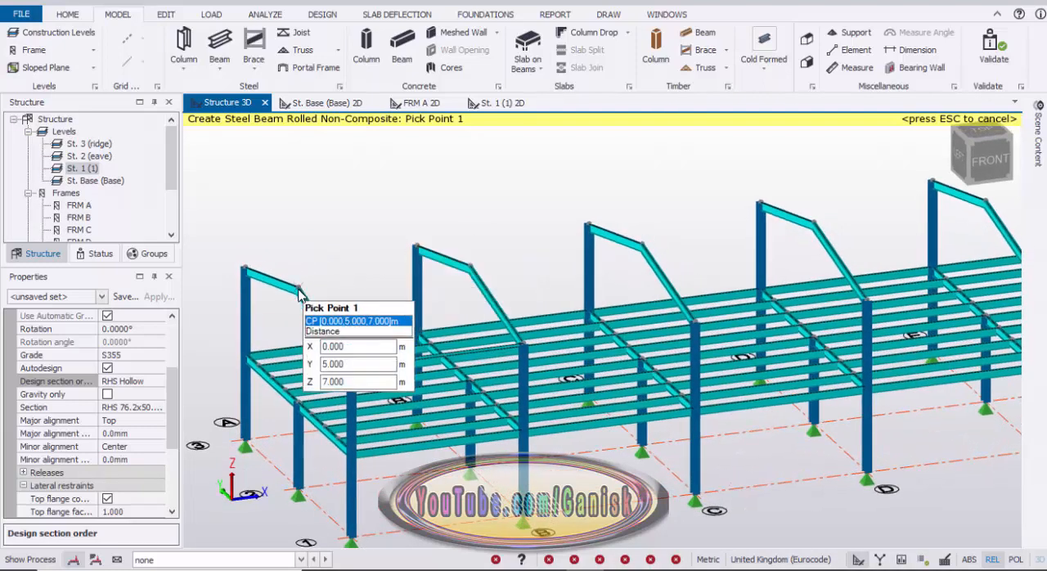
left_click(300, 292)
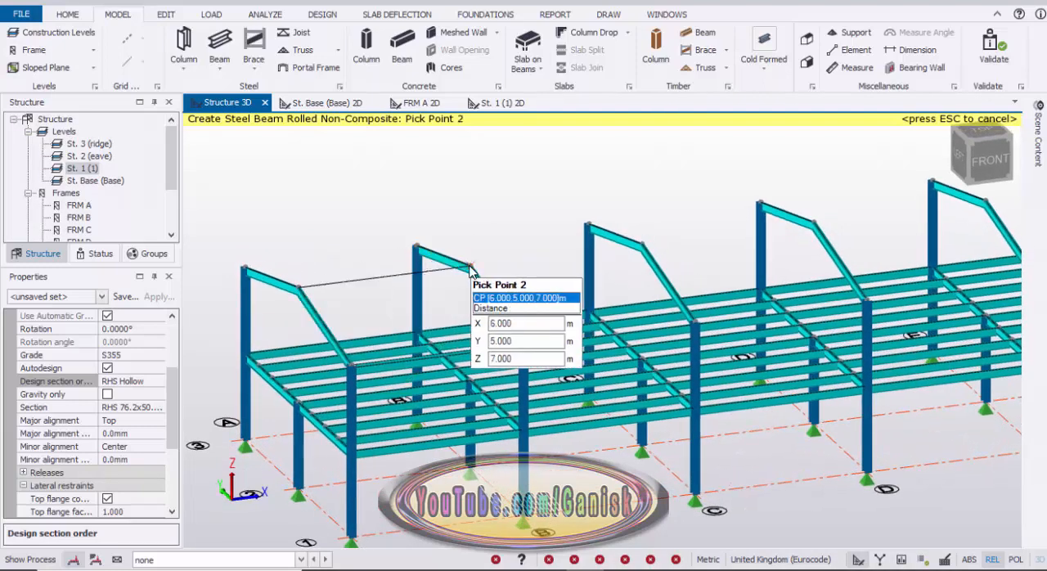
scroll(286, 262, "up", 3)
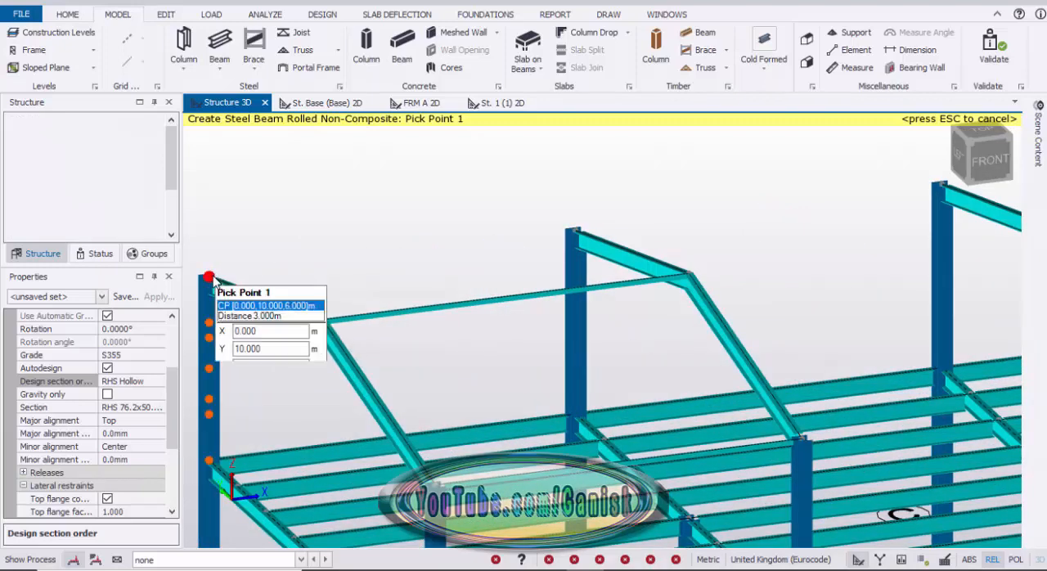
Draw an RHS beam joining the gridline 3 eave nodes of frames A and B, and end the beam command.
left_click(210, 275)
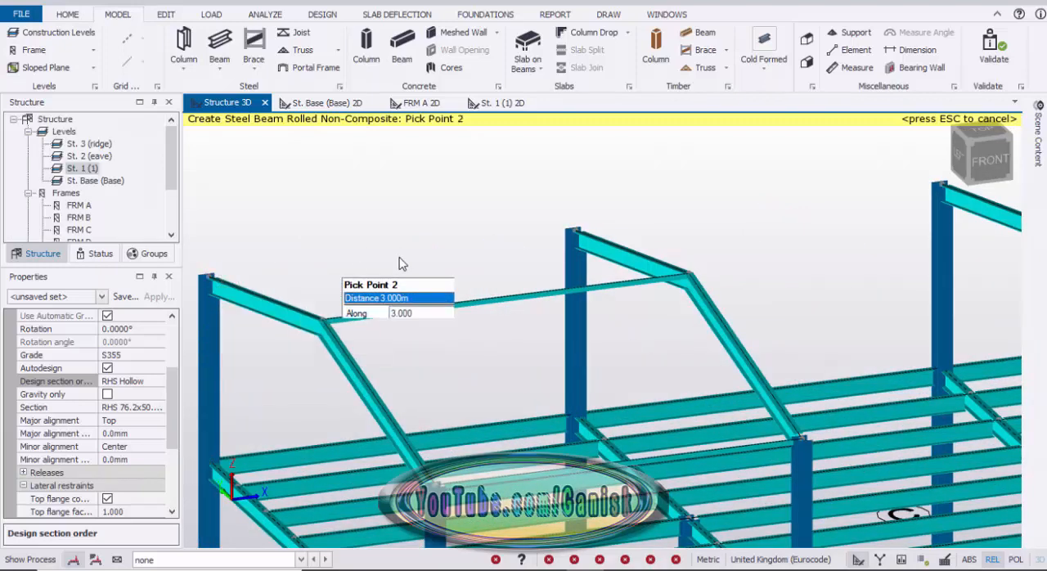
left_click(575, 225)
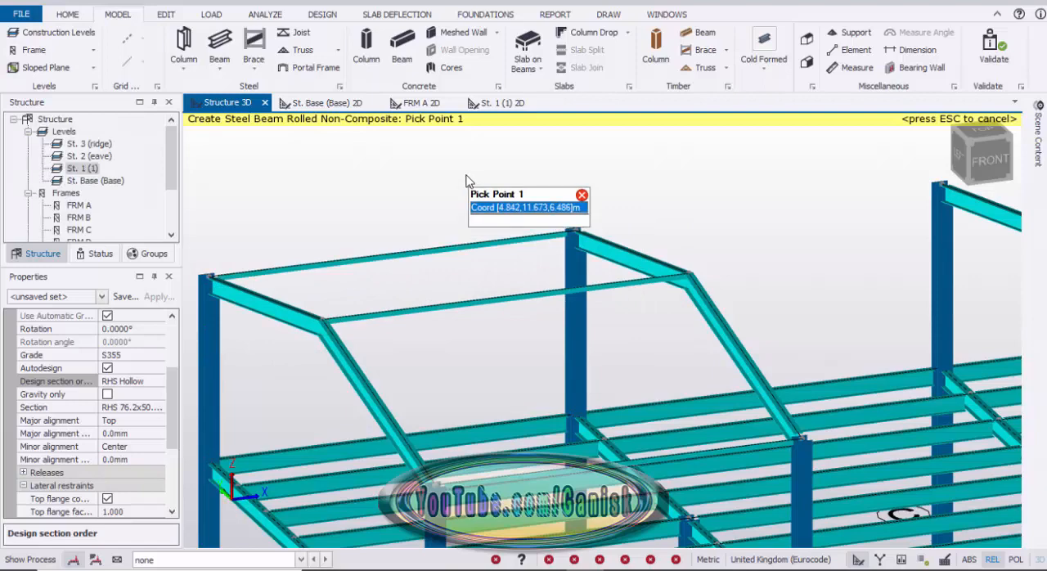
right_click(473, 181)
left_click(503, 184)
key("Escape")
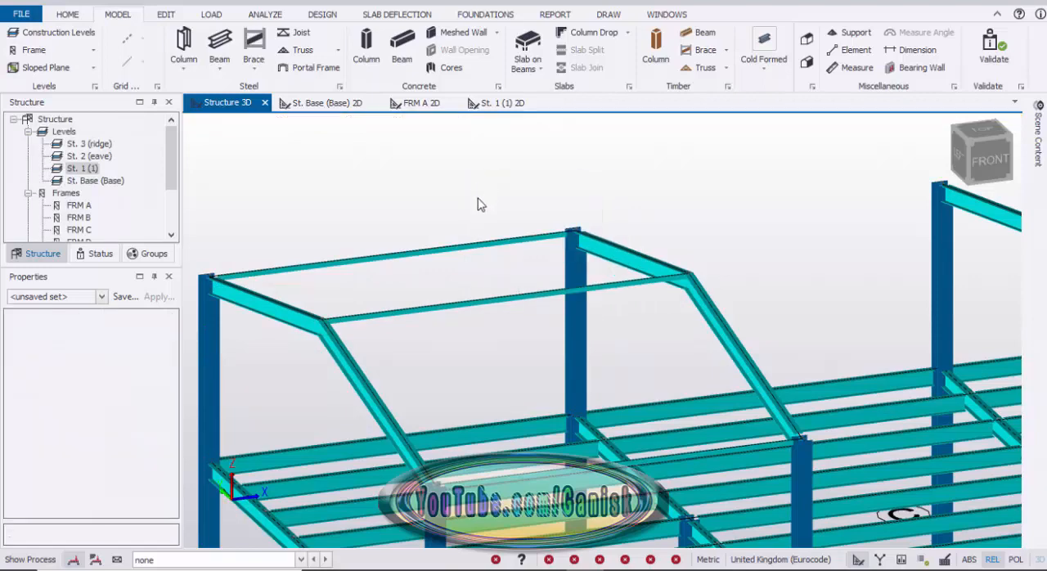
Select the three RHS beams between frames A and B and start copying them from frame A's gridline 1 eave node.
scroll(477, 209, "down", 3)
middle_click_drag(460, 222, 420, 206)
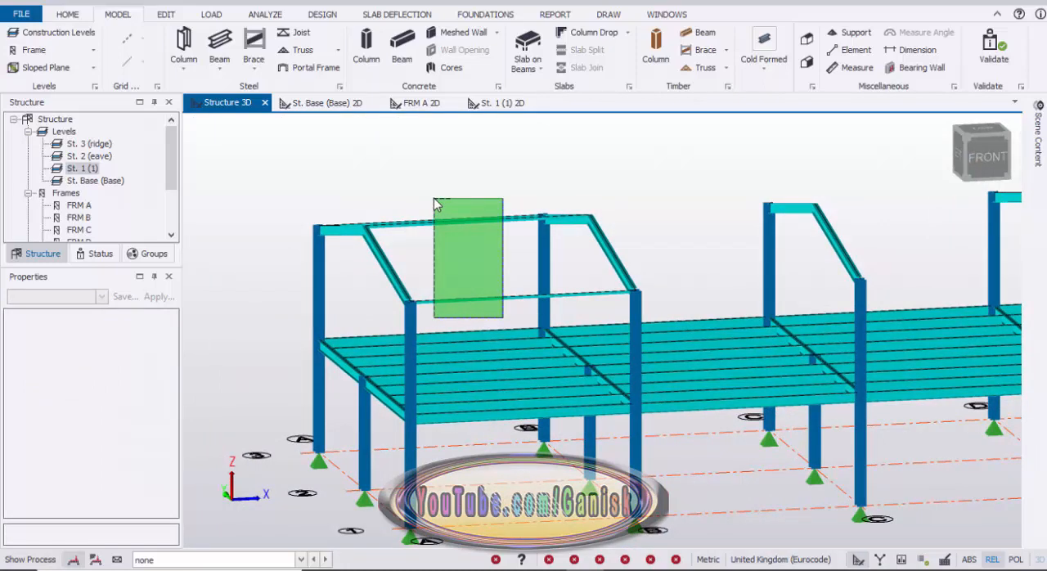
left_click(436, 204)
scroll(466, 197, "down", 2)
mouse_move(474, 192)
middle_mouse_down()
mouse_move(479, 212)
mouse_move(468, 200)
middle_mouse_up()
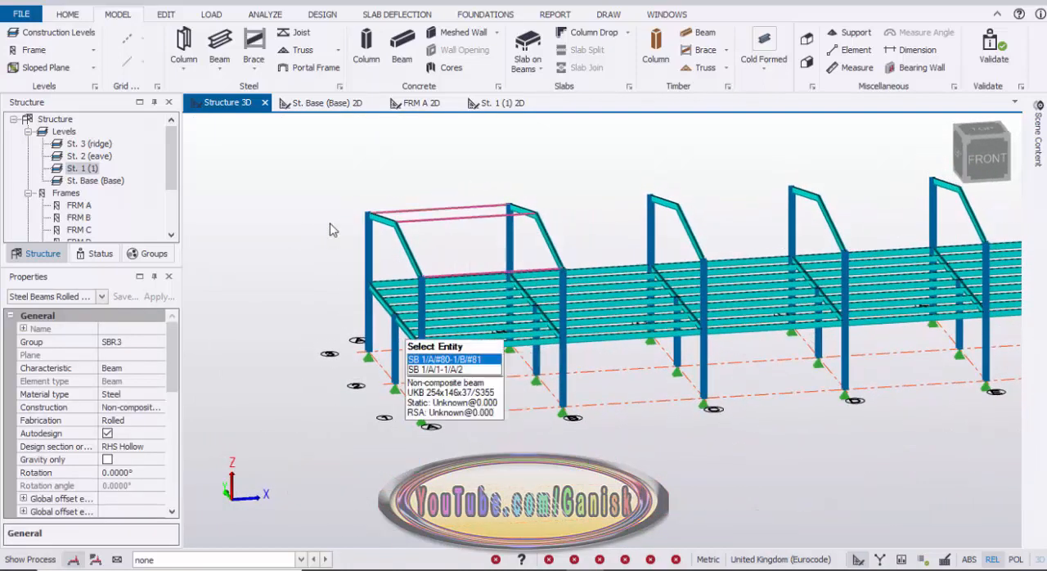
right_click(315, 187)
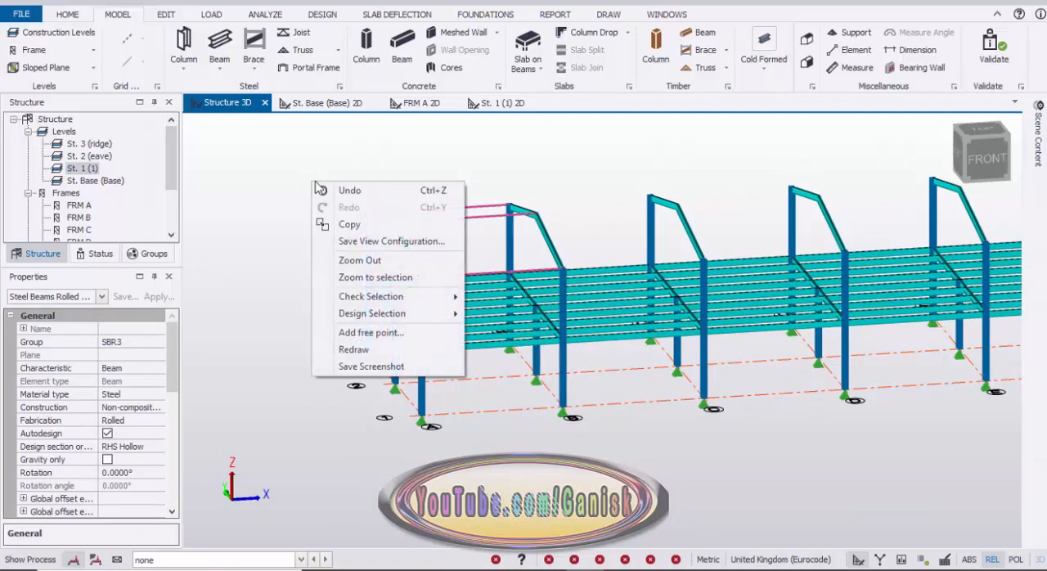
left_click(364, 229)
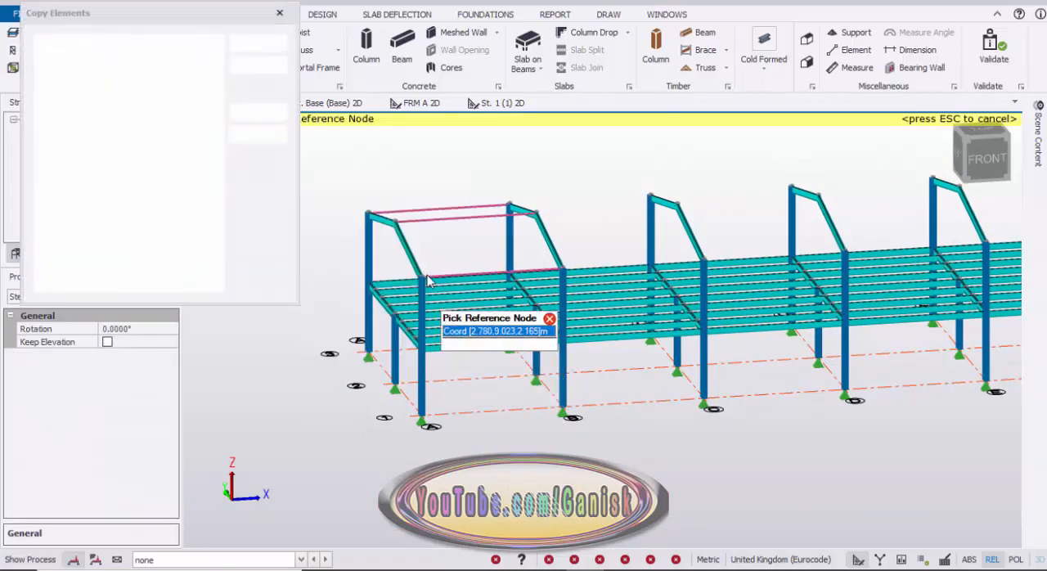
scroll(405, 257, "up", 4)
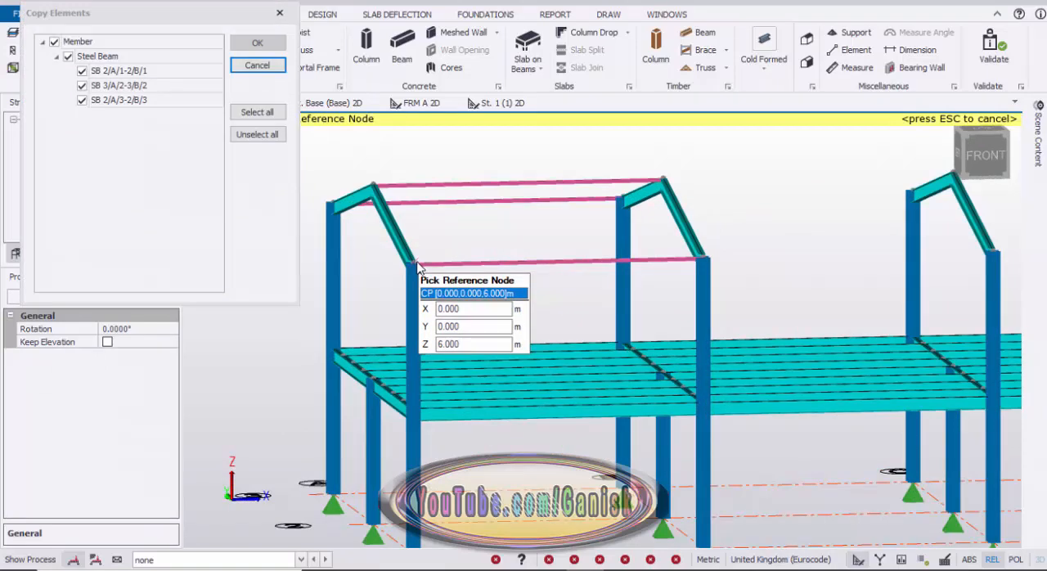
left_click(424, 261)
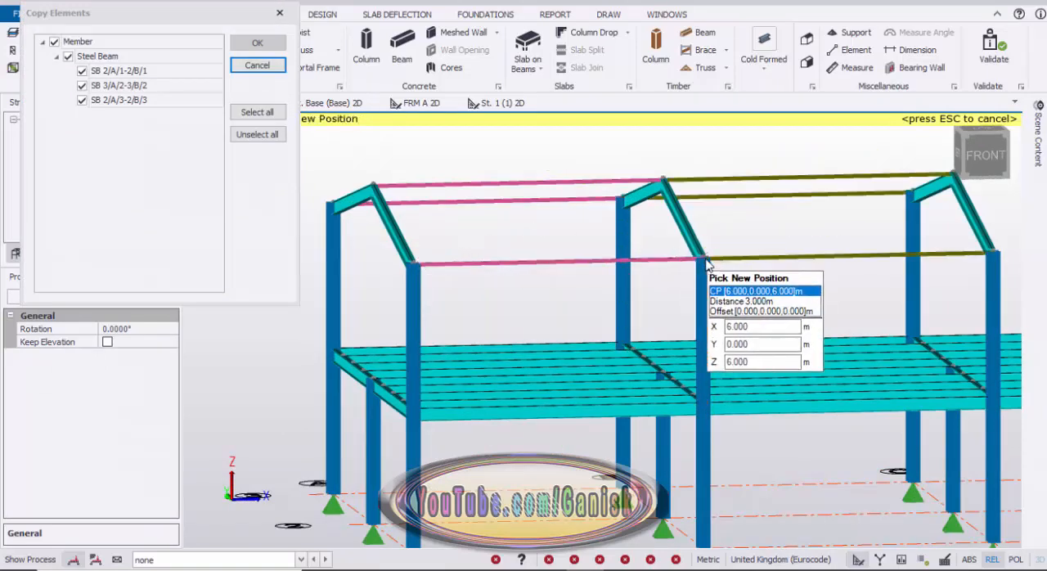
Place copies of the three RHS beams at the gridline 1 eave nodes of frames B, C, D and E to fill the remaining bays.
scroll(670, 280, "down", 3)
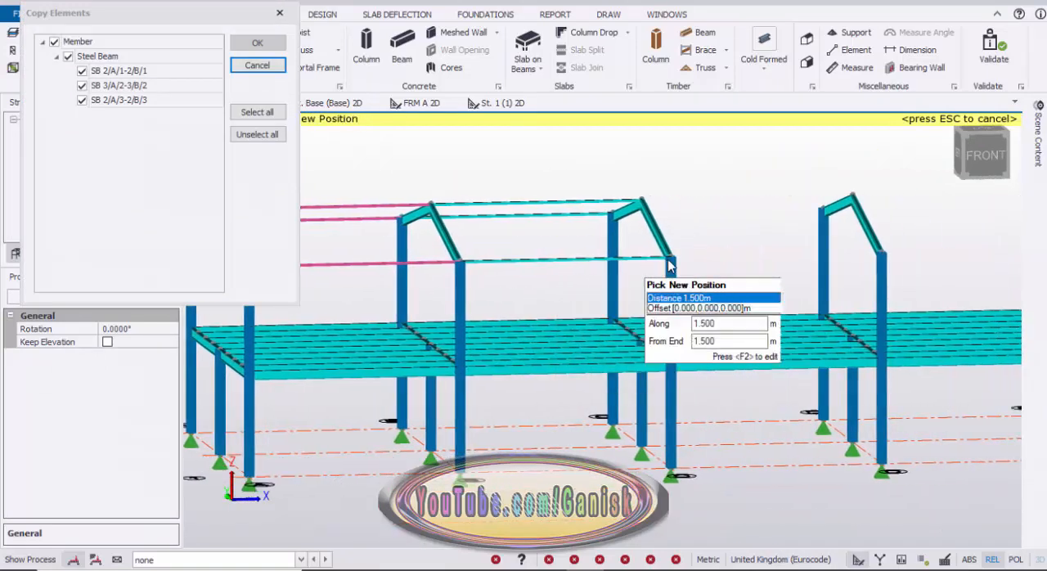
middle_click_drag(775, 296, 525, 302)
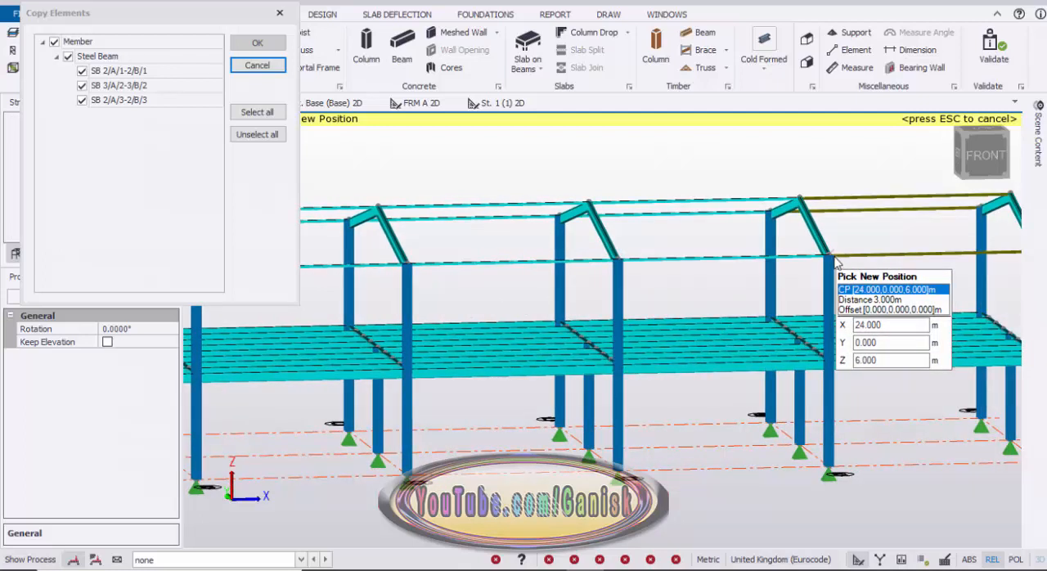
scroll(709, 286, "down", 3)
middle_click_drag(732, 291, 566, 306)
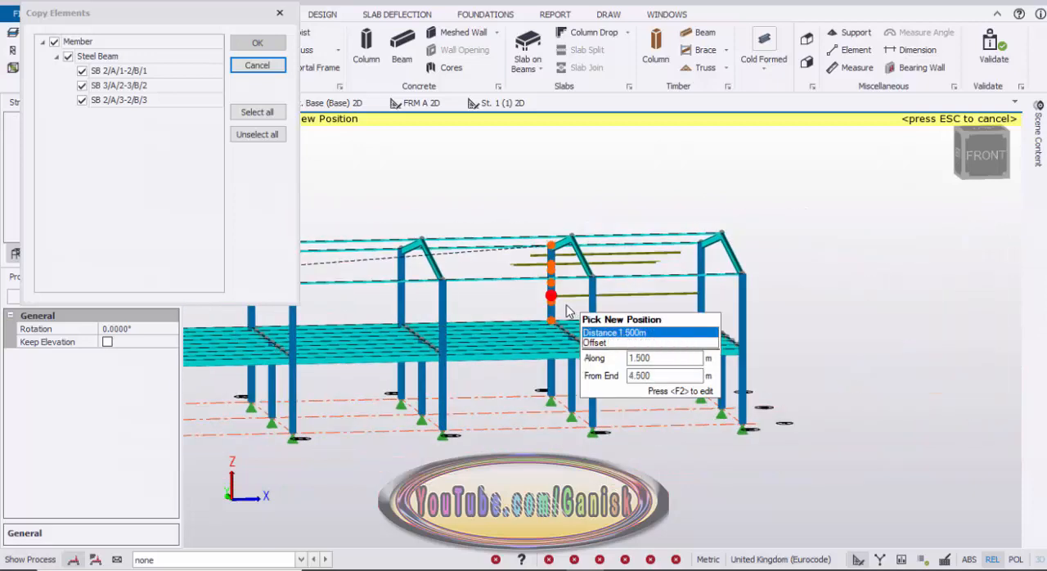
scroll(566, 306, "down", 1)
middle_click_drag(973, 292, 834, 296)
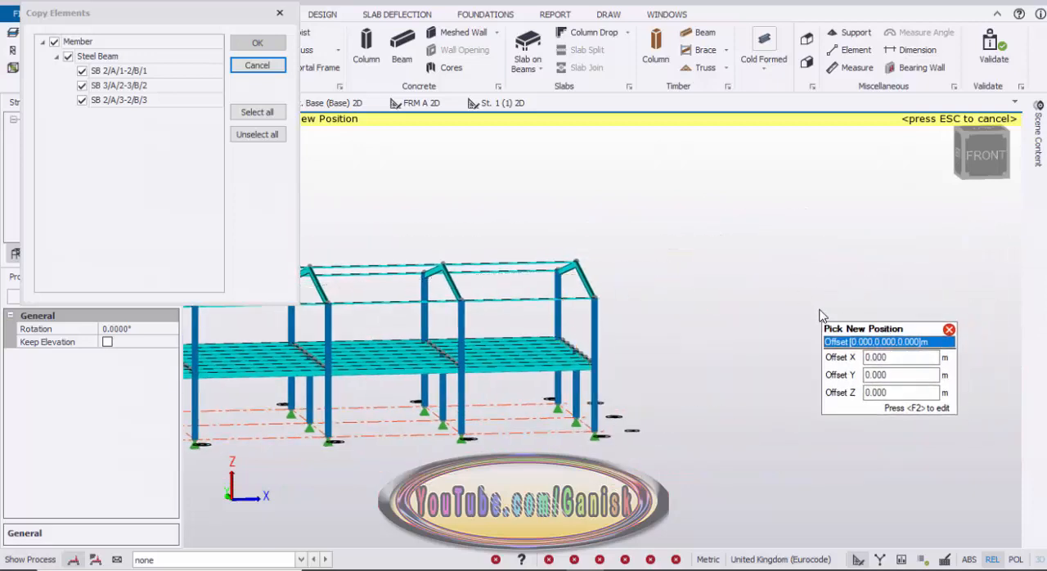
key("Escape")
Examine the eave and ridge beams along the whole building in 3D.
scroll(692, 248, "down", 3)
middle_click_drag(549, 255, 681, 269)
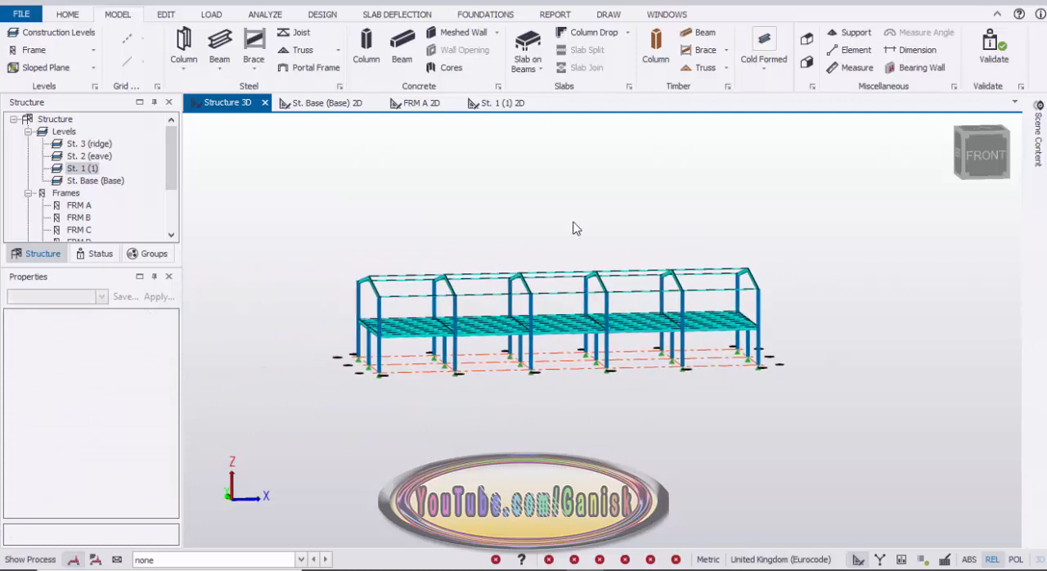
right_click_drag(572, 206, 553, 261)
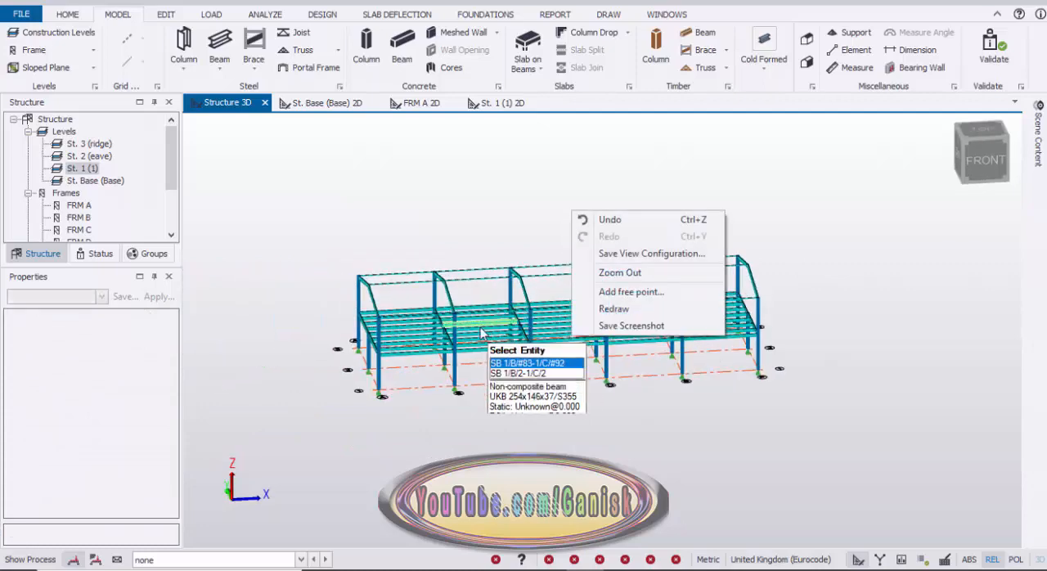
left_click(464, 284)
scroll(465, 283, "up", 1)
scroll(479, 274, "up", 6)
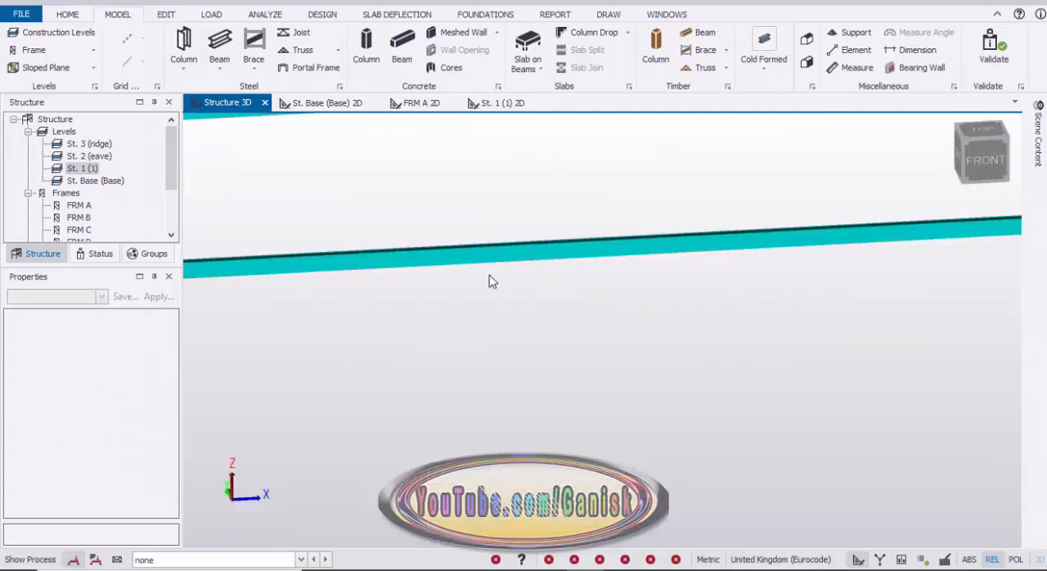
scroll(533, 278, "down", 3)
scroll(540, 281, "down", 5)
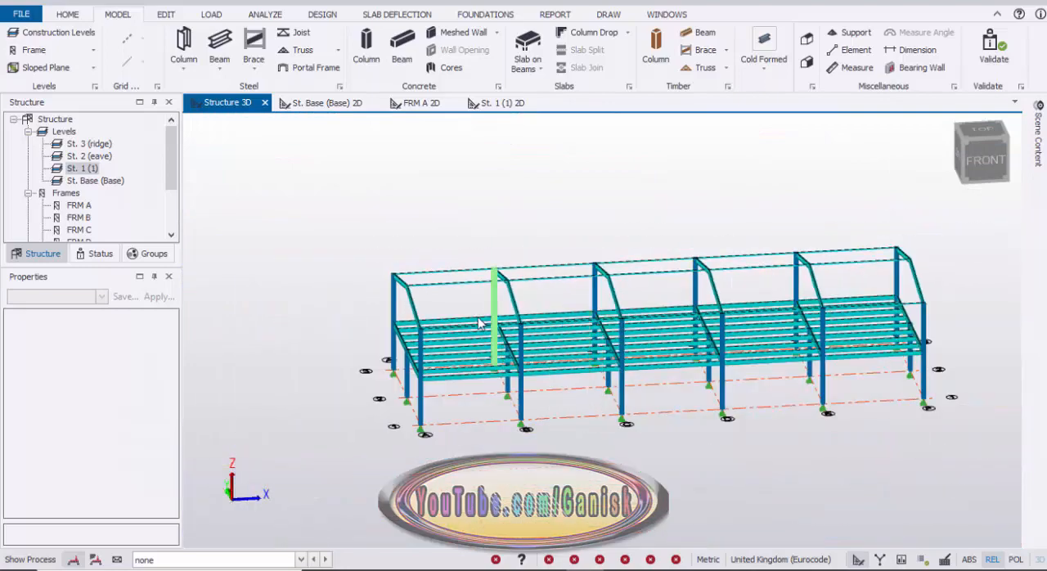
Create a steel X brace on gridline 1 between frames A and B, from the column bases up to the first level.
mouse_move(467, 296)
right_mouse_down()
mouse_move(464, 268)
mouse_move(487, 265)
mouse_move(449, 294)
right_mouse_up()
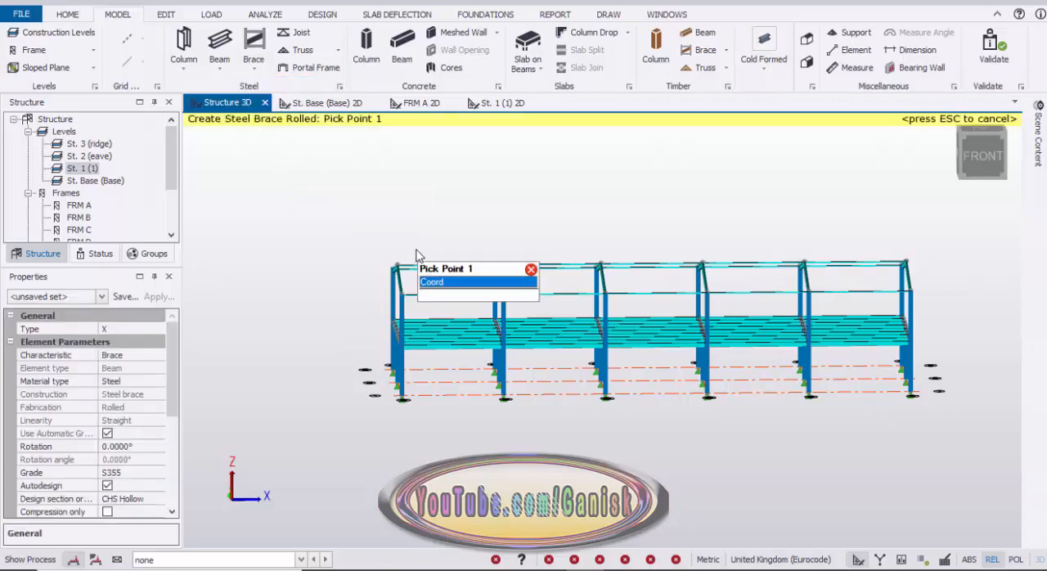
scroll(422, 420, "up", 5)
scroll(400, 407, "down", 5)
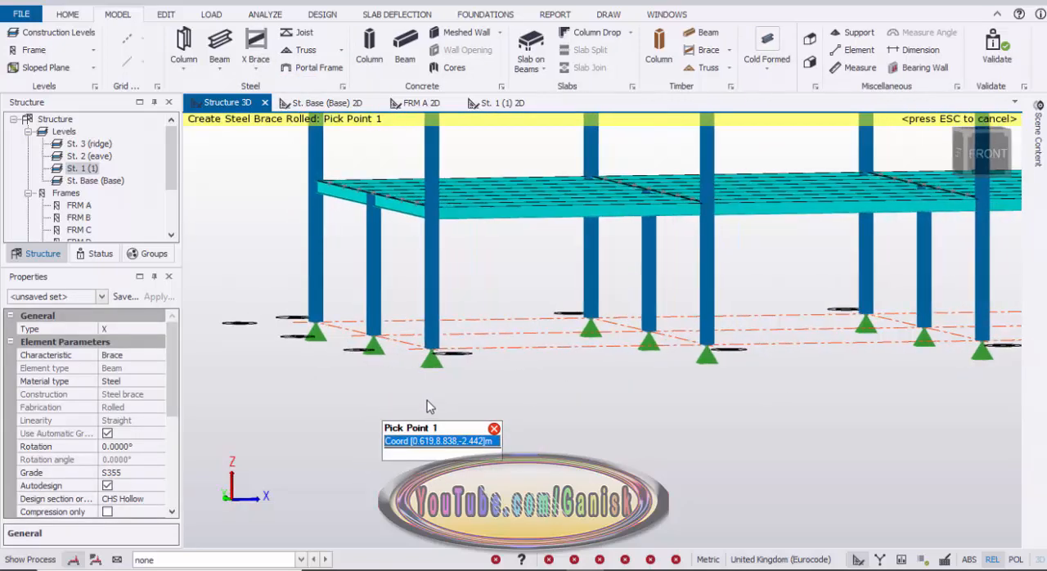
scroll(427, 384, "up", 6)
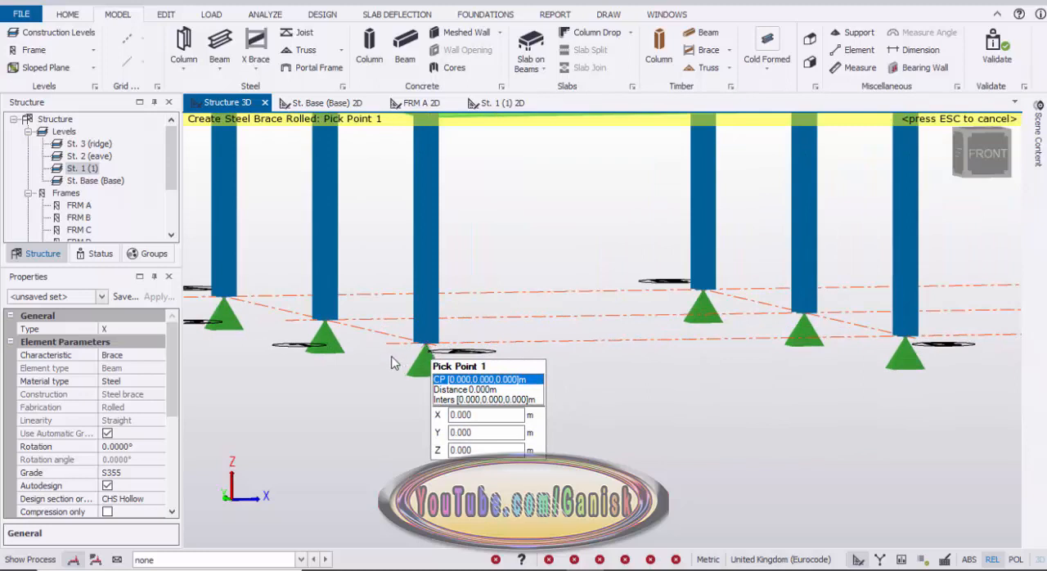
left_click(427, 346)
scroll(391, 358, "down", 3)
middle_click_drag(640, 343, 455, 372)
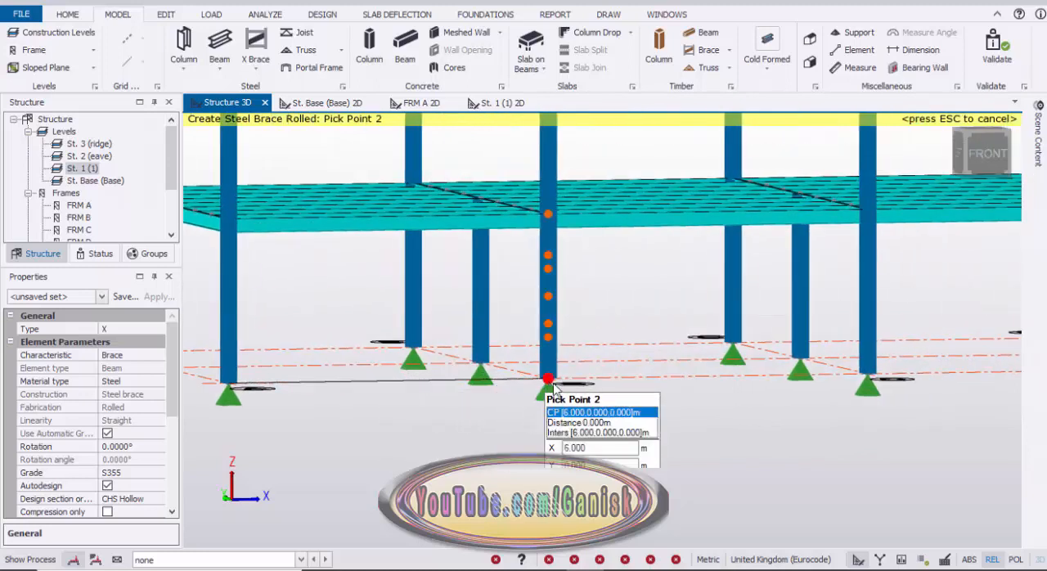
left_click(546, 221)
scroll(245, 245, "down", 2)
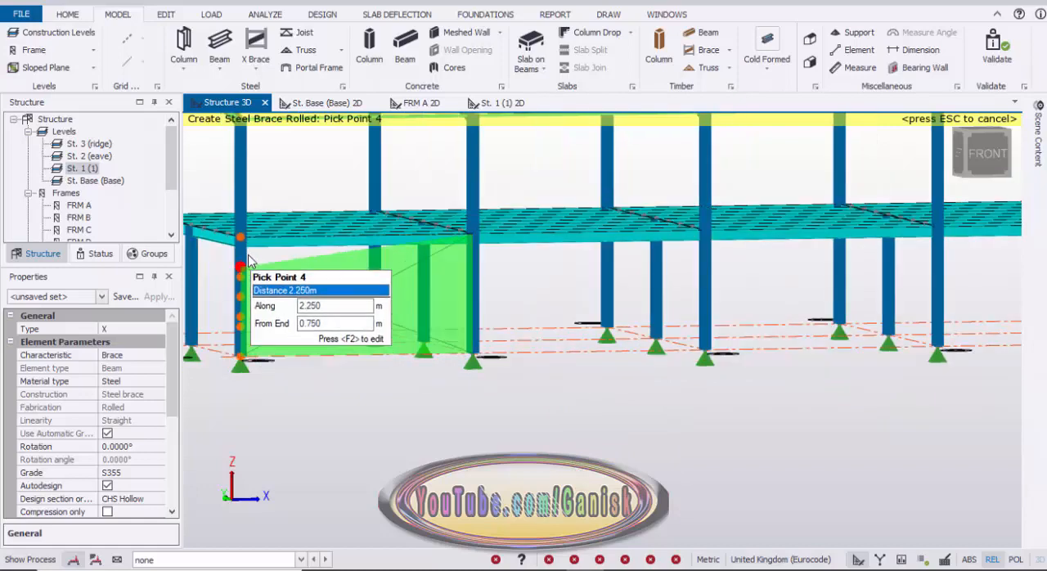
left_click(243, 246)
Inspect the X brace's crossing point up close and check the section options in the brace properties.
scroll(397, 351, "up", 2)
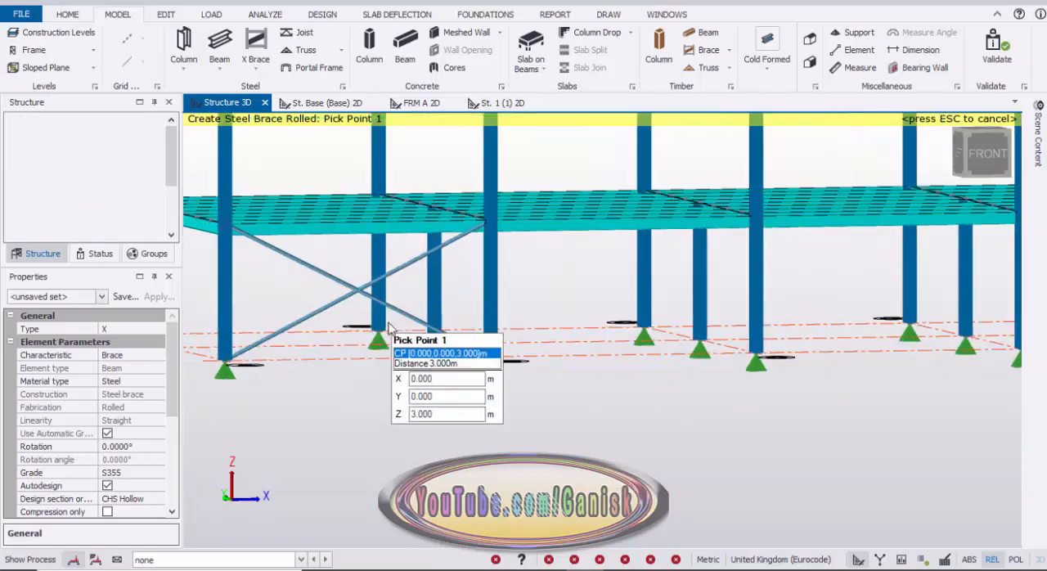
scroll(397, 366, "up", 4)
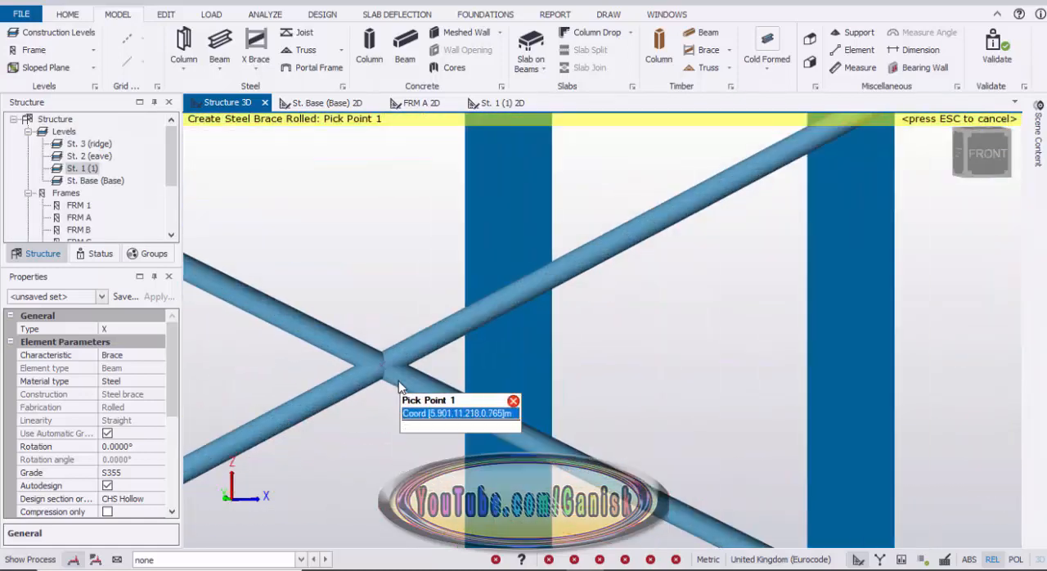
scroll(421, 364, "down", 5)
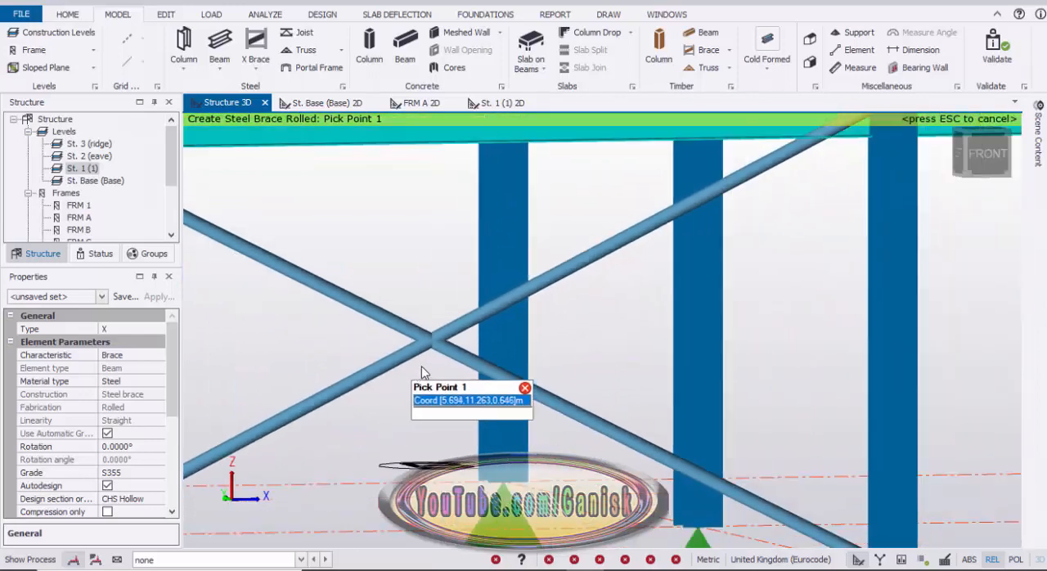
scroll(415, 356, "down", 3)
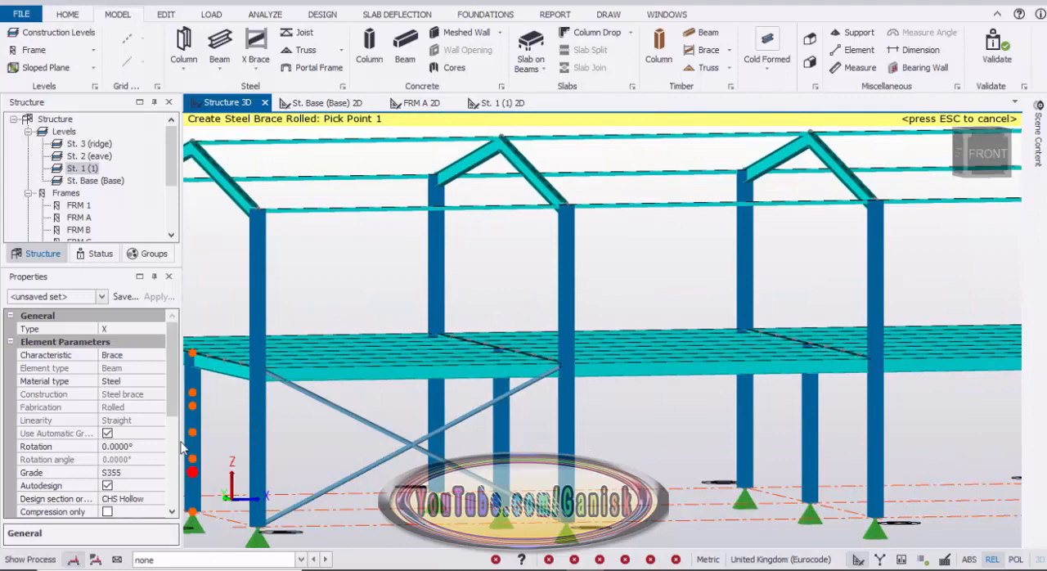
left_click_drag(175, 406, 170, 448)
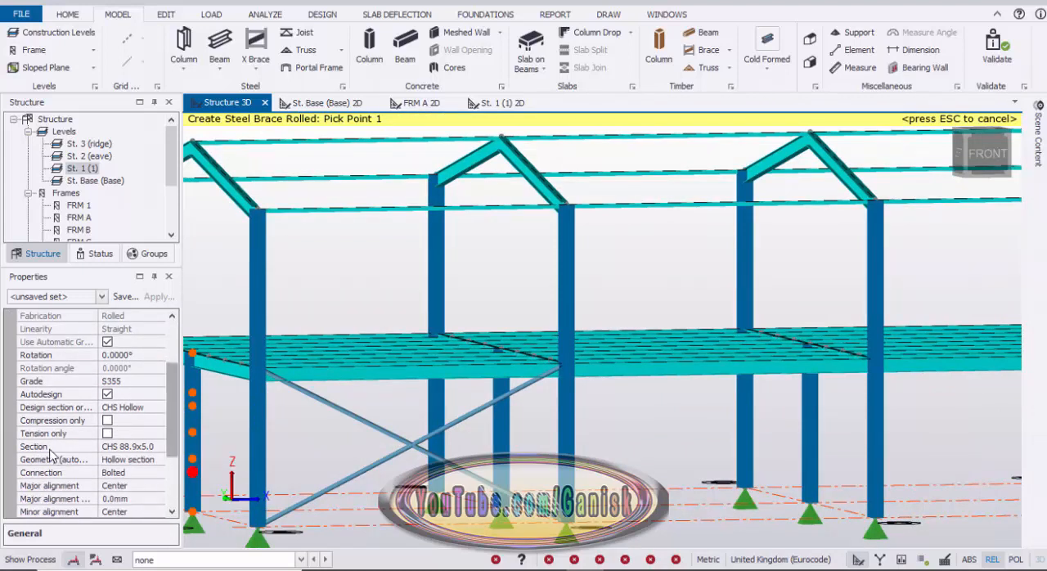
left_click(133, 448)
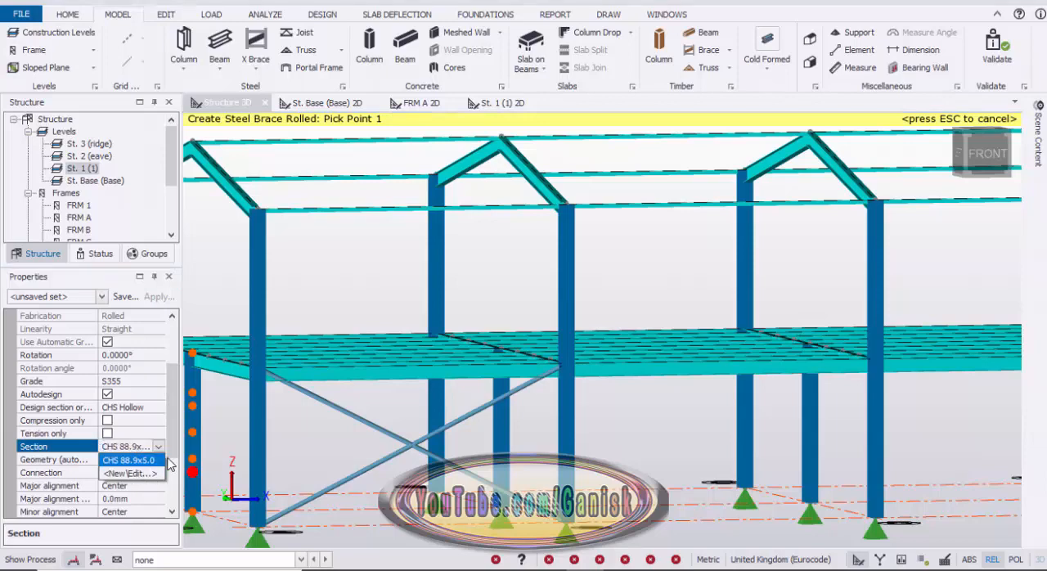
scroll(258, 384, "up", 4)
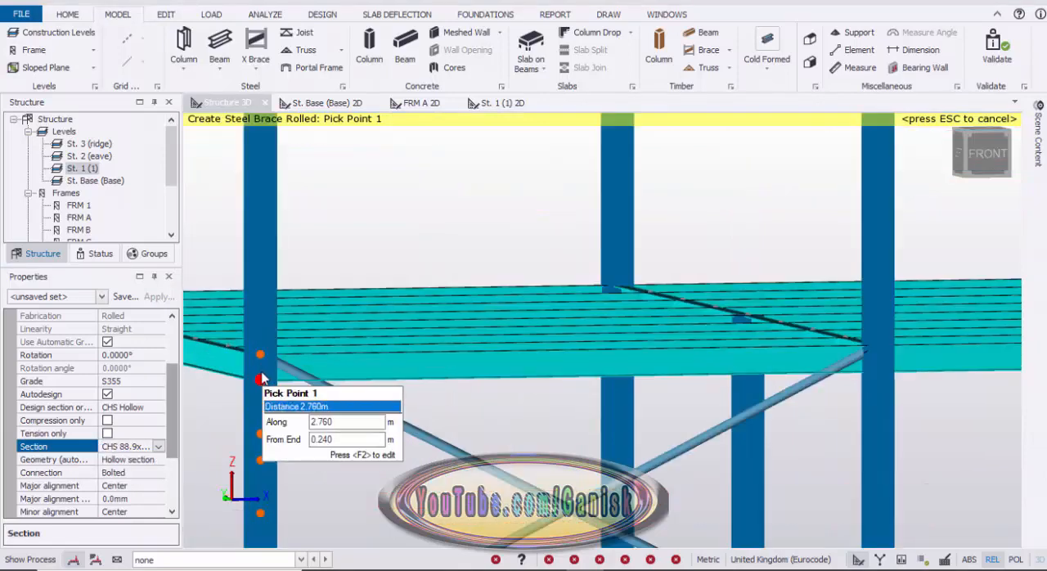
Create a CHS 88.9x5.0 X brace on gridline 1 between frames A and B, from the first level up to the eave.
left_click(238, 350)
scroll(409, 347, "down", 3)
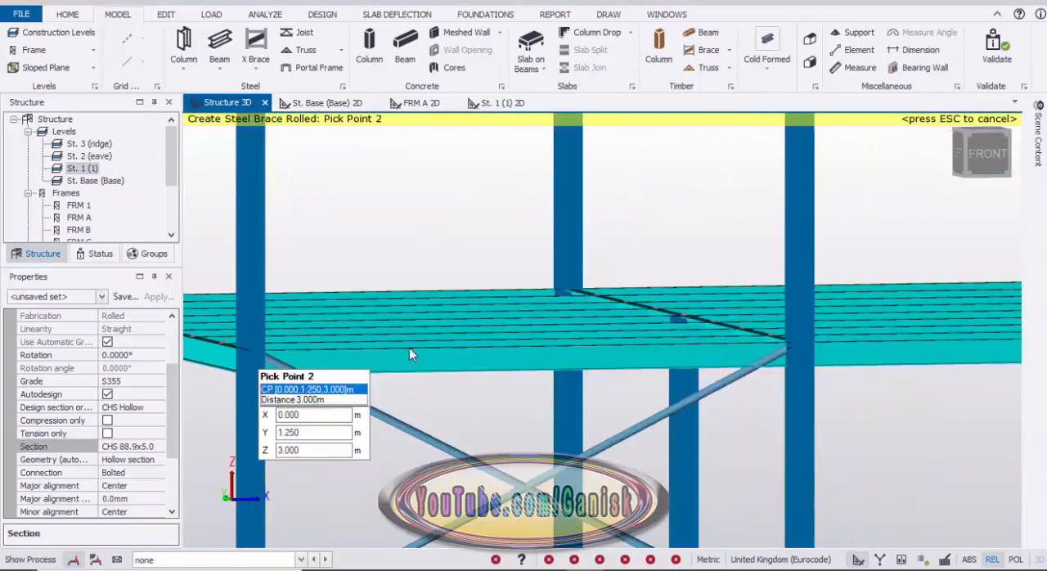
scroll(327, 360, "up", 3)
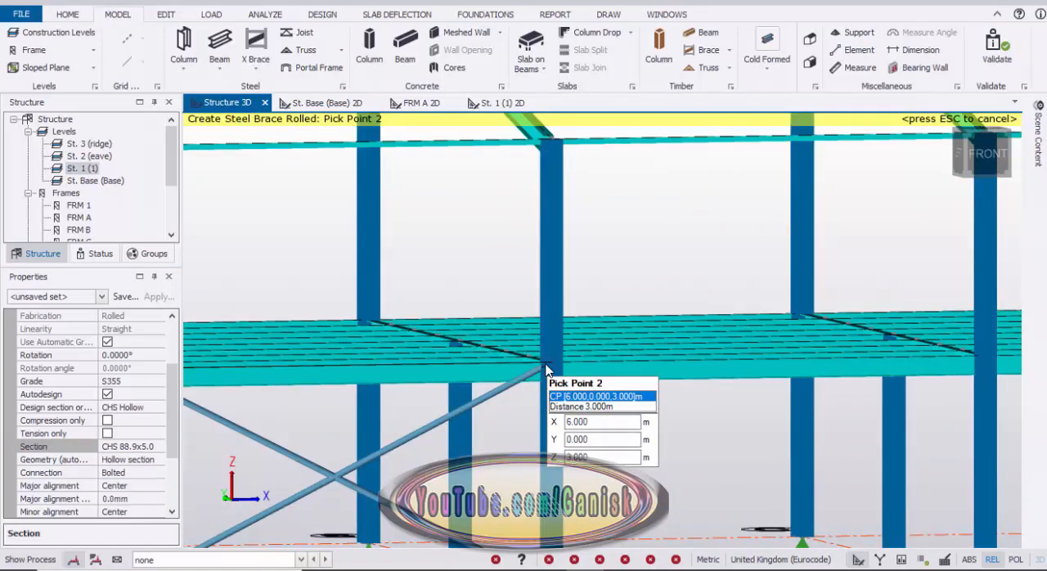
left_click(546, 369)
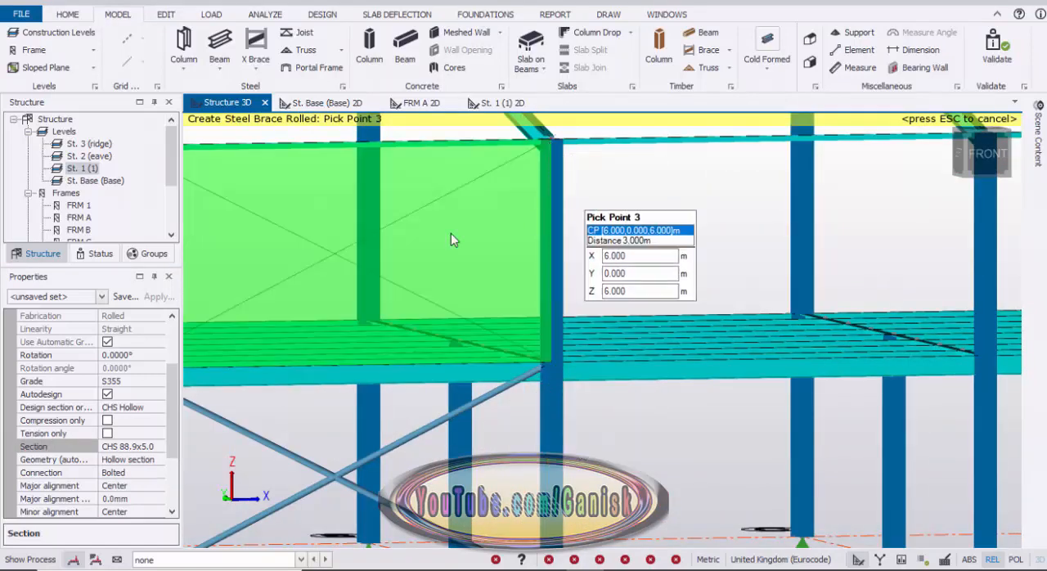
left_click(455, 239)
scroll(409, 262, "down", 3)
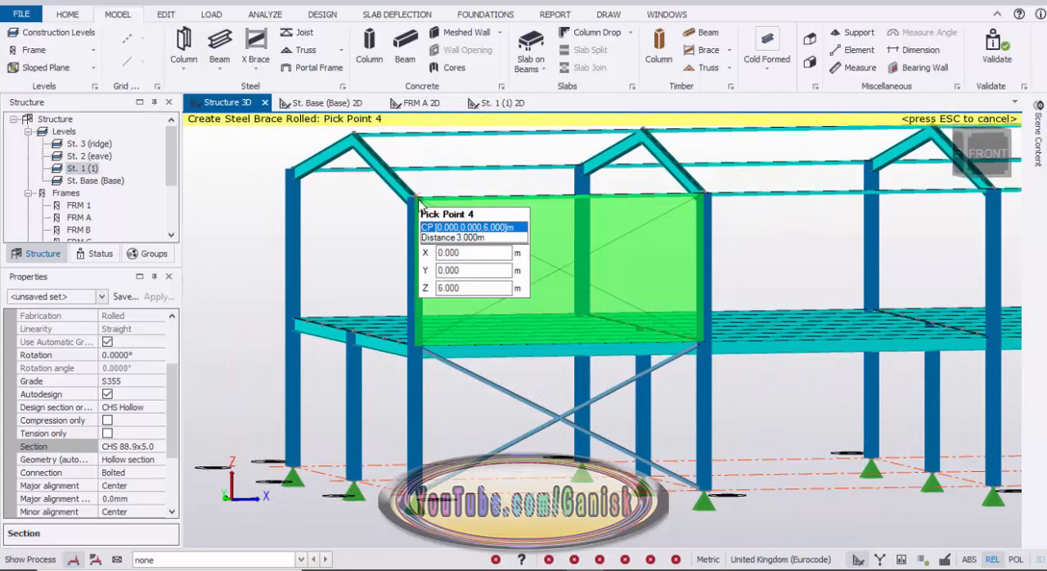
left_click(417, 202)
scroll(466, 278, "down", 5)
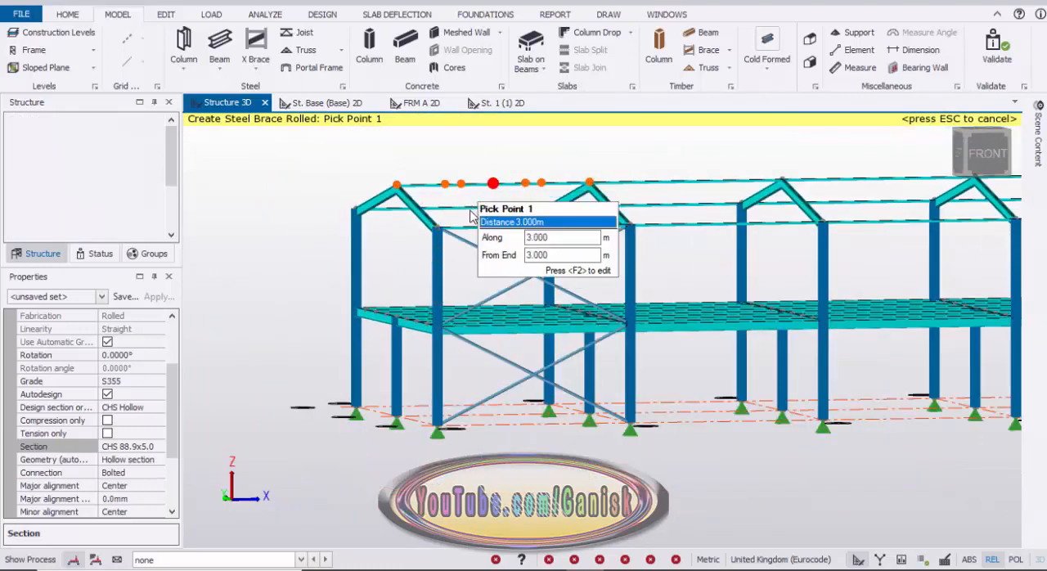
mouse_move(470, 216)
right_mouse_down()
mouse_move(467, 237)
mouse_move(476, 225)
right_mouse_up()
right_click_drag(440, 303, 437, 272)
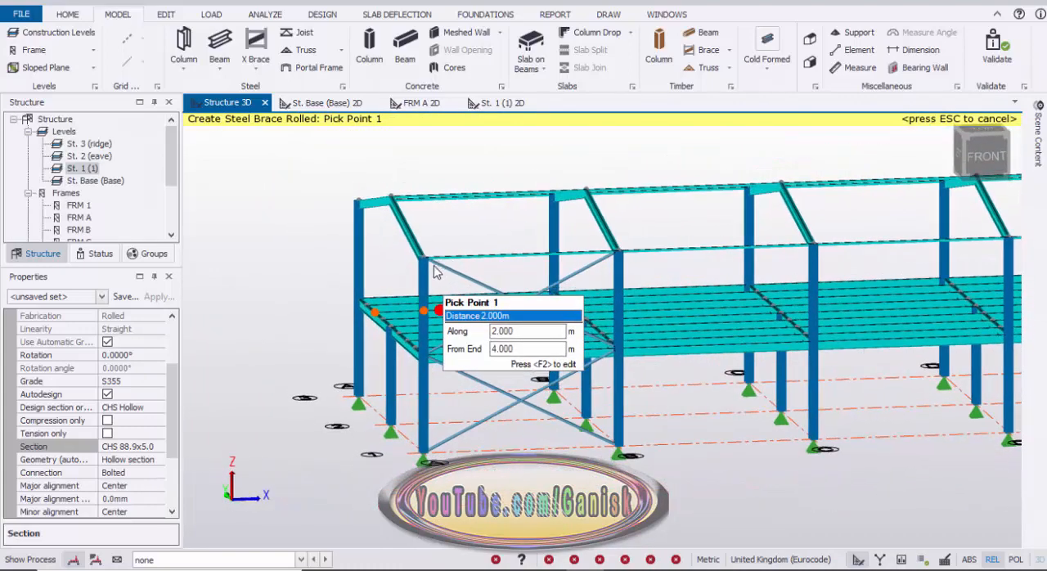
Create a CHS 88.9x5.0 X brace on the roof slope between frames A and B, from the gridline 1 eave up to the ridge.
scroll(435, 273, "up", 2)
left_click(504, 250)
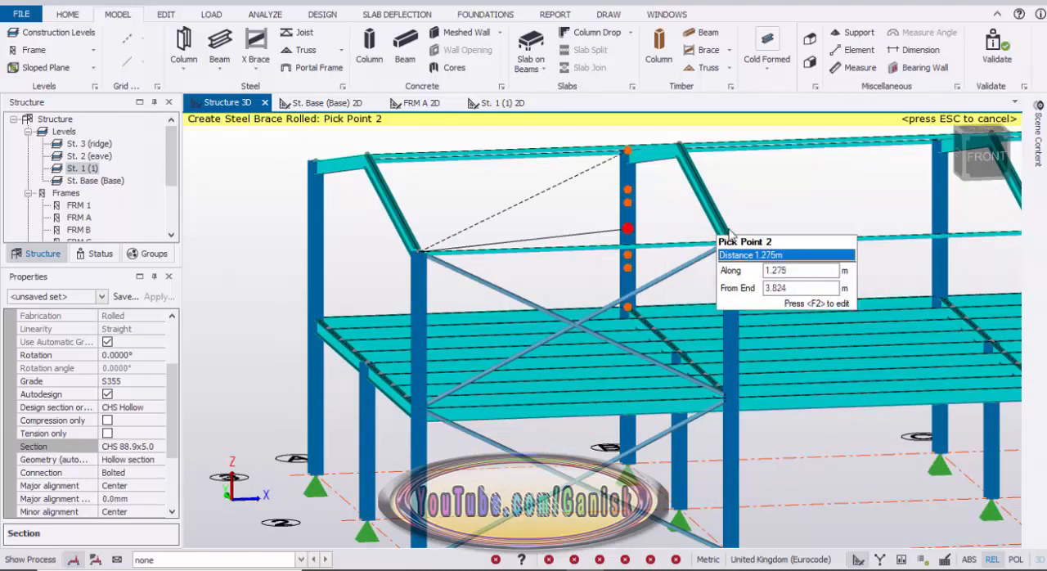
left_click(724, 232)
scroll(693, 210, "down", 2)
middle_click_drag(693, 210, 702, 306)
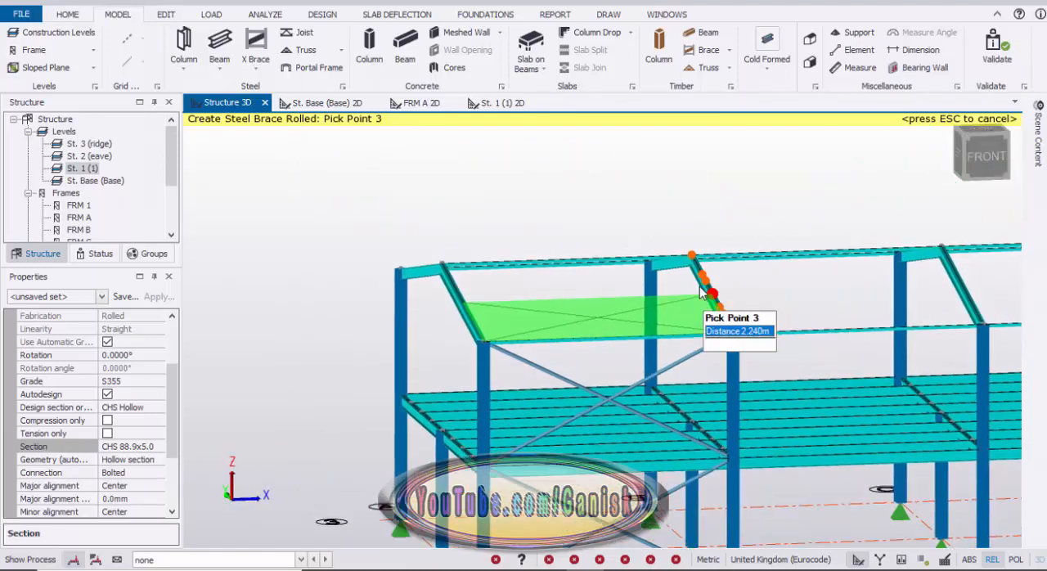
left_click(691, 257)
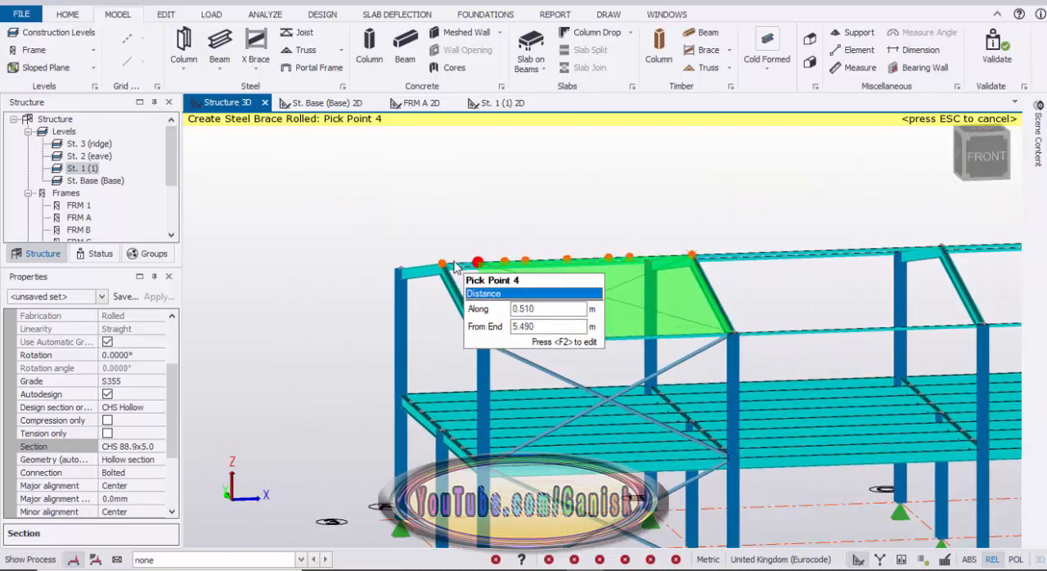
left_click(526, 296)
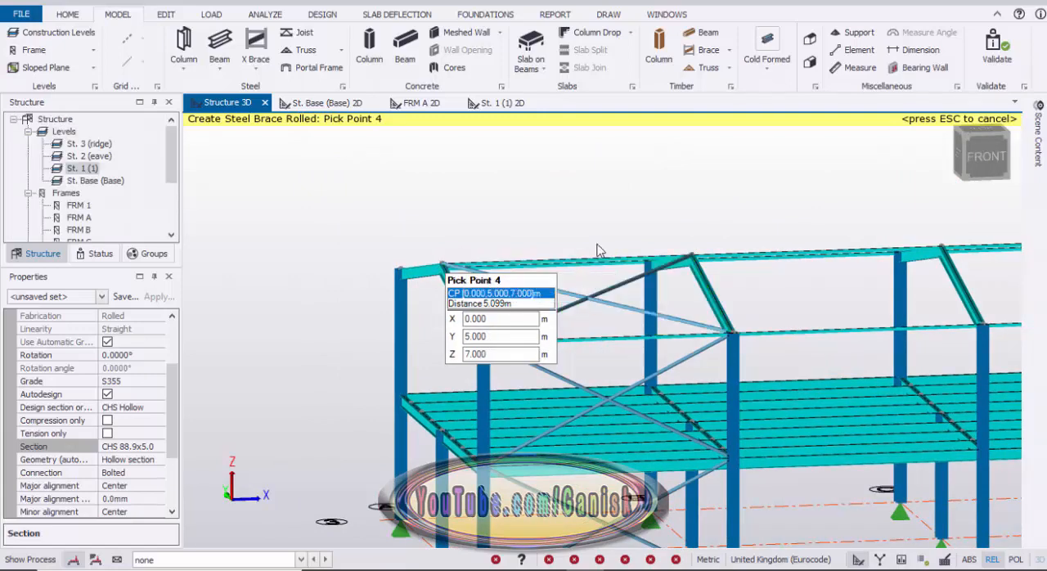
Create a CHS 88.9x5.0 X brace on the opposite roof slope between frames A and B, from the ridge down to the gridline 3 eave.
right_click_drag(608, 194, 602, 230)
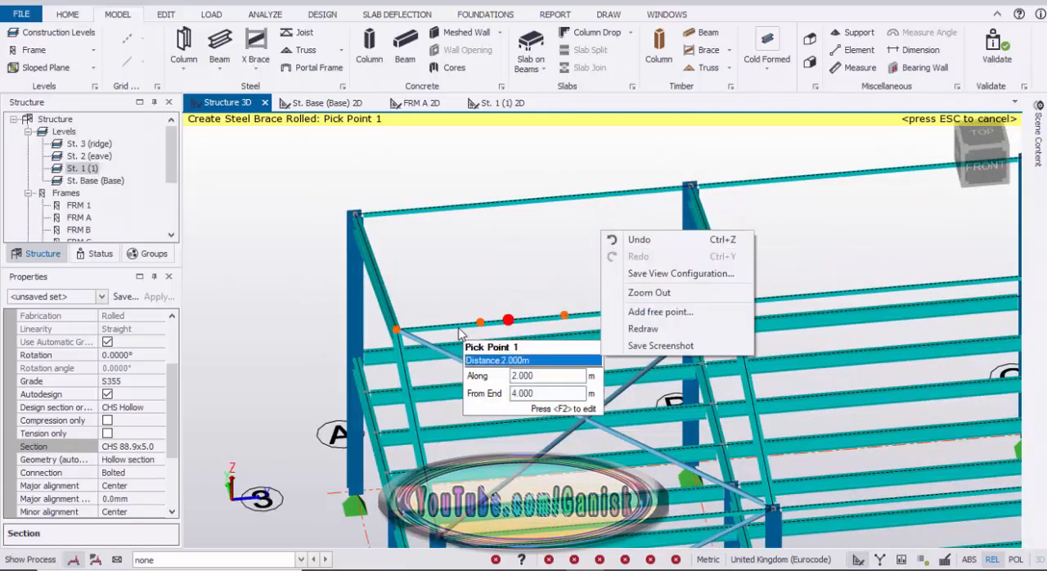
left_click(412, 335)
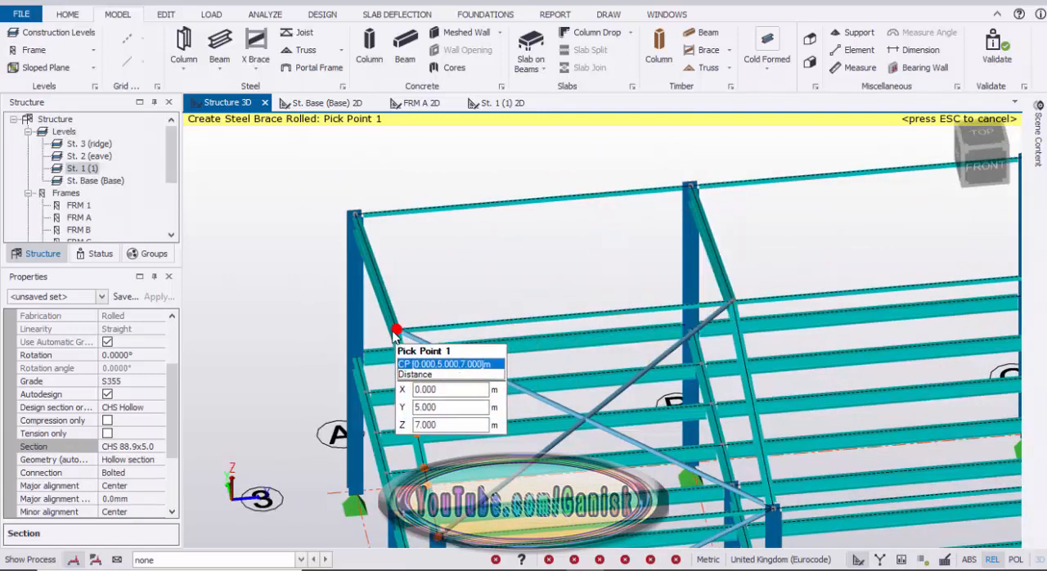
left_click(476, 321)
left_click(730, 289)
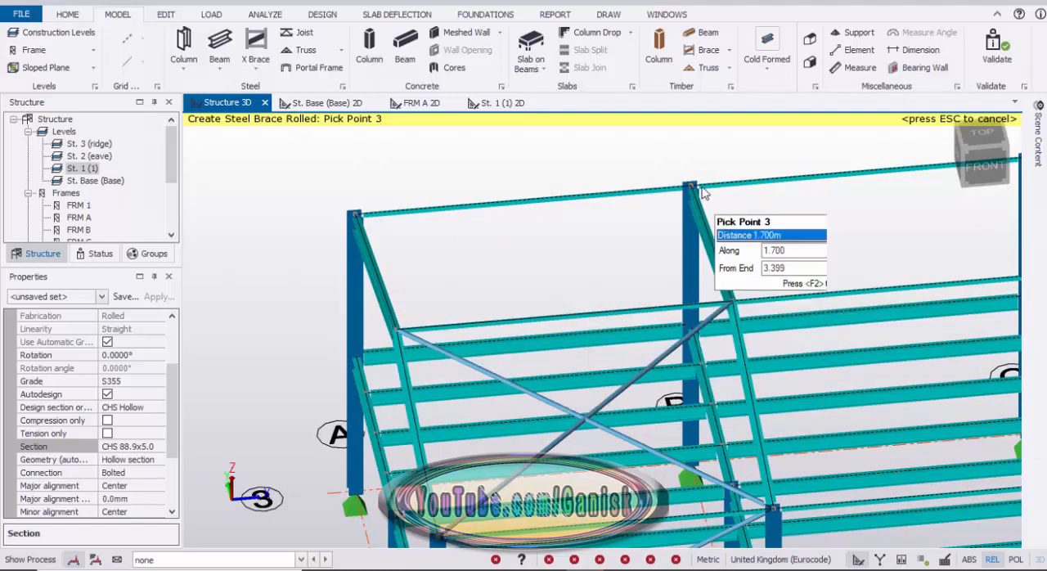
left_click(695, 182)
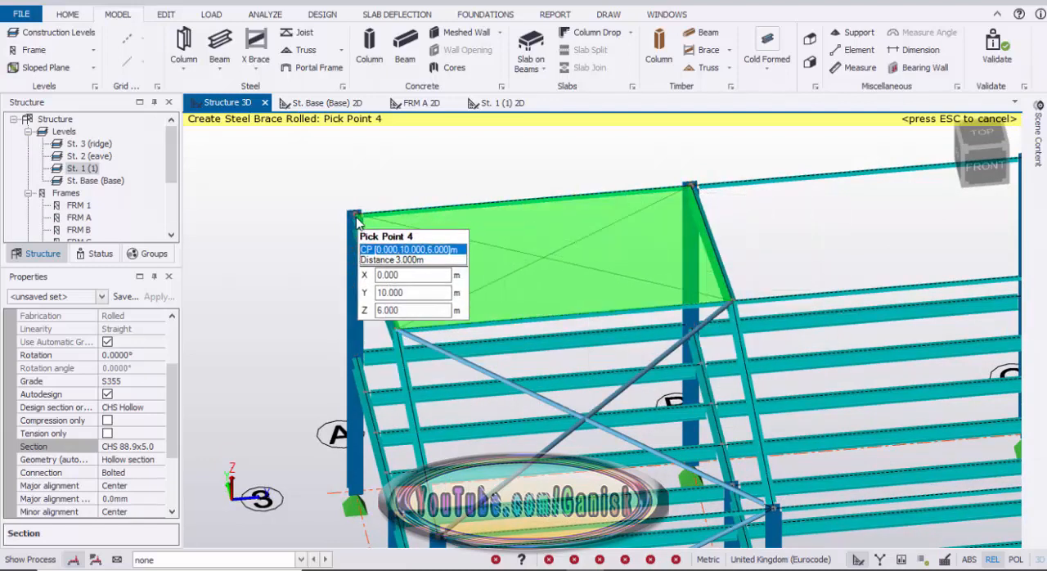
left_click(540, 245)
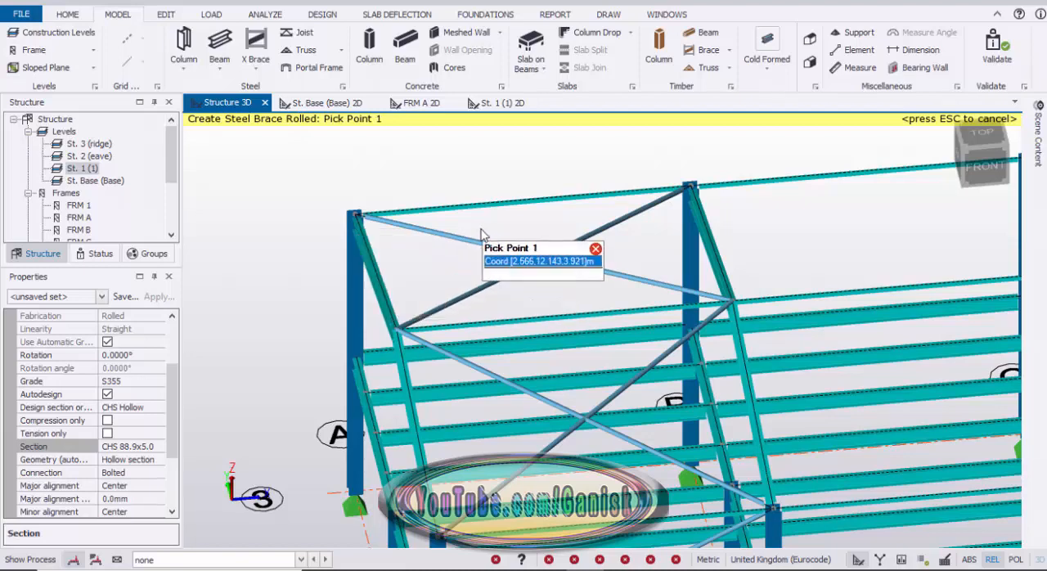
key("Escape")
Copy the two gridline 1 wall X braces between frames A and B to gridline 3, using base node A/1 as reference and A/3 as new position.
scroll(472, 228, "down", 6)
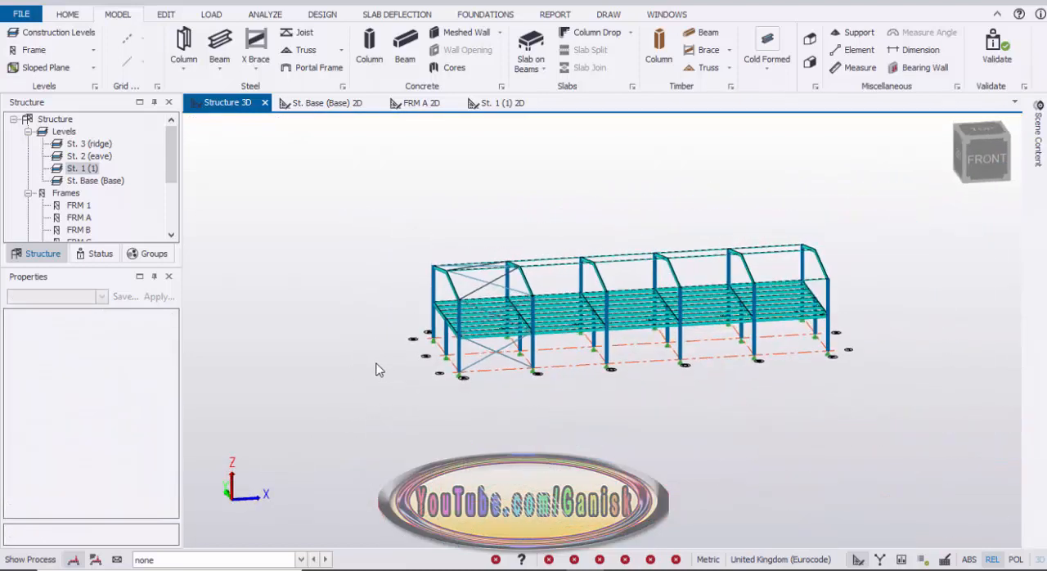
scroll(501, 359, "up", 5)
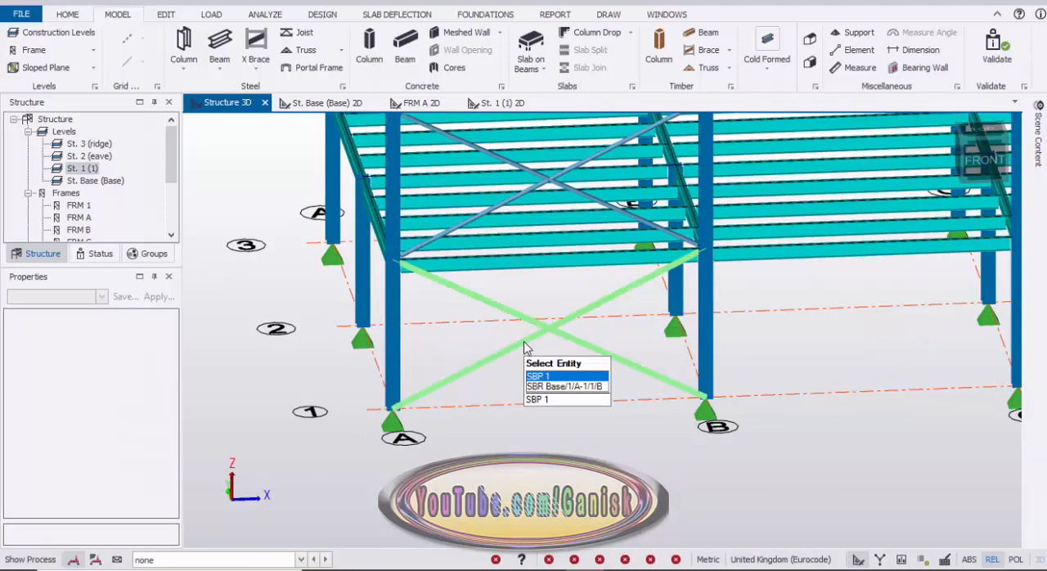
left_click(537, 202)
left_click(541, 196)
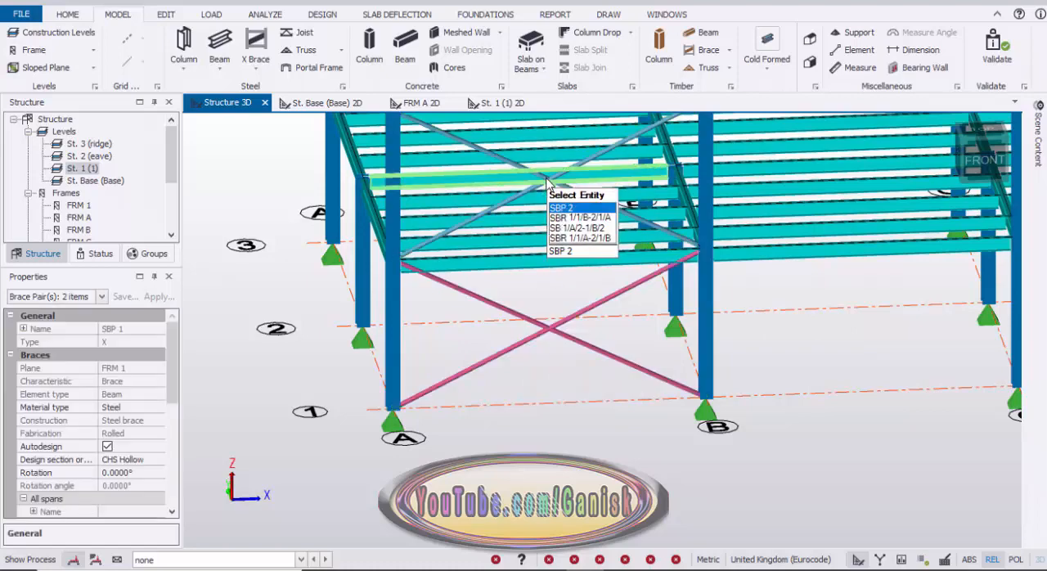
scroll(553, 242, "down", 4)
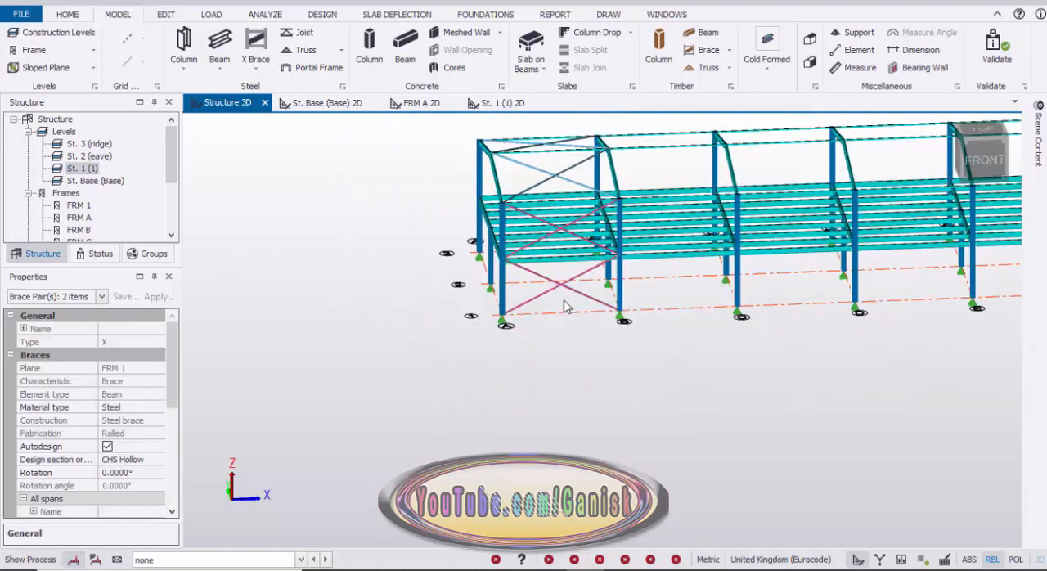
scroll(556, 214, "up", 3)
scroll(583, 239, "down", 2)
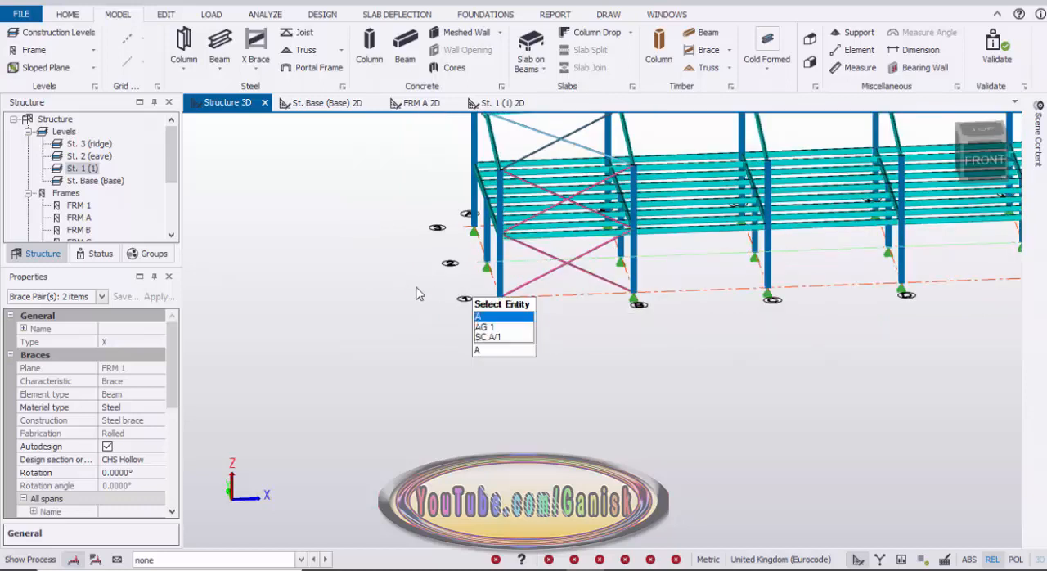
right_click(405, 272)
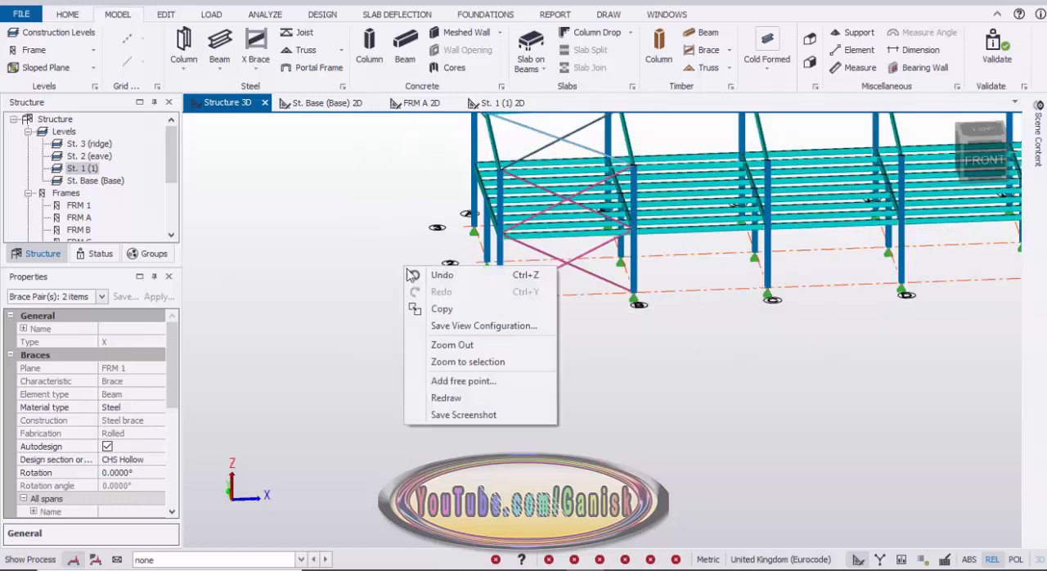
left_click(461, 314)
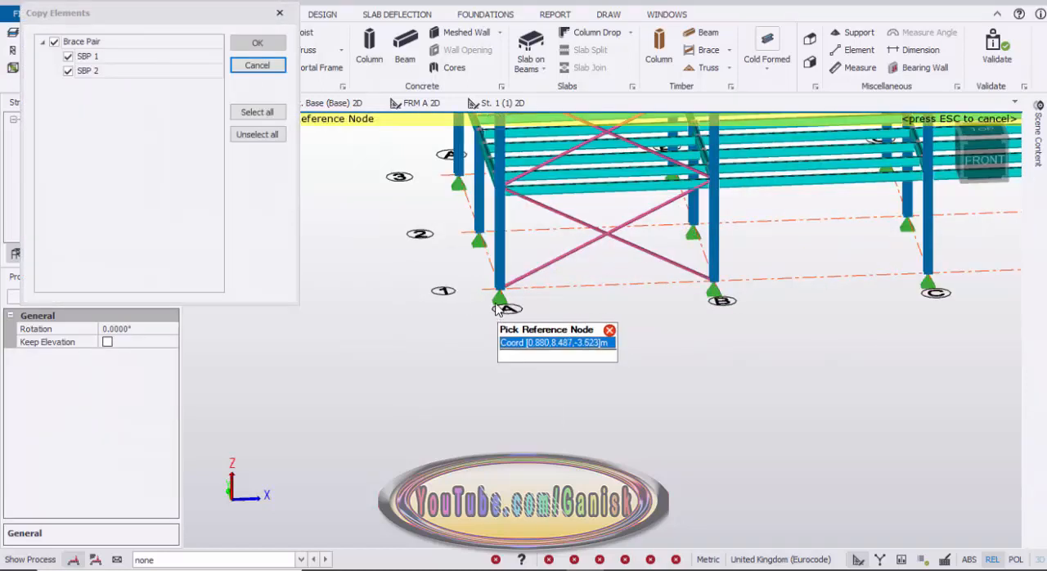
left_click(500, 296)
scroll(483, 270, "up", 3)
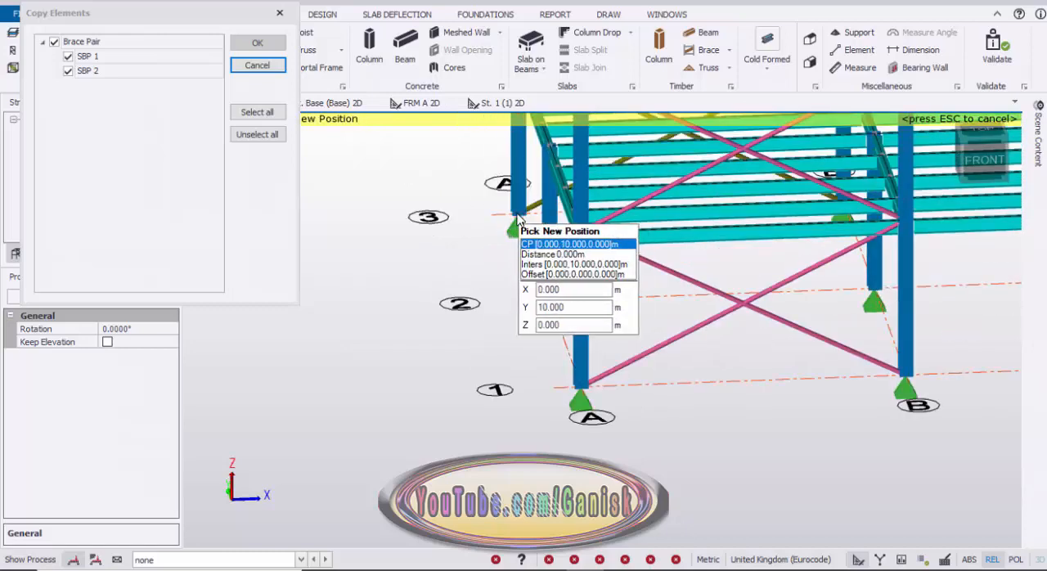
scroll(515, 237, "down", 3)
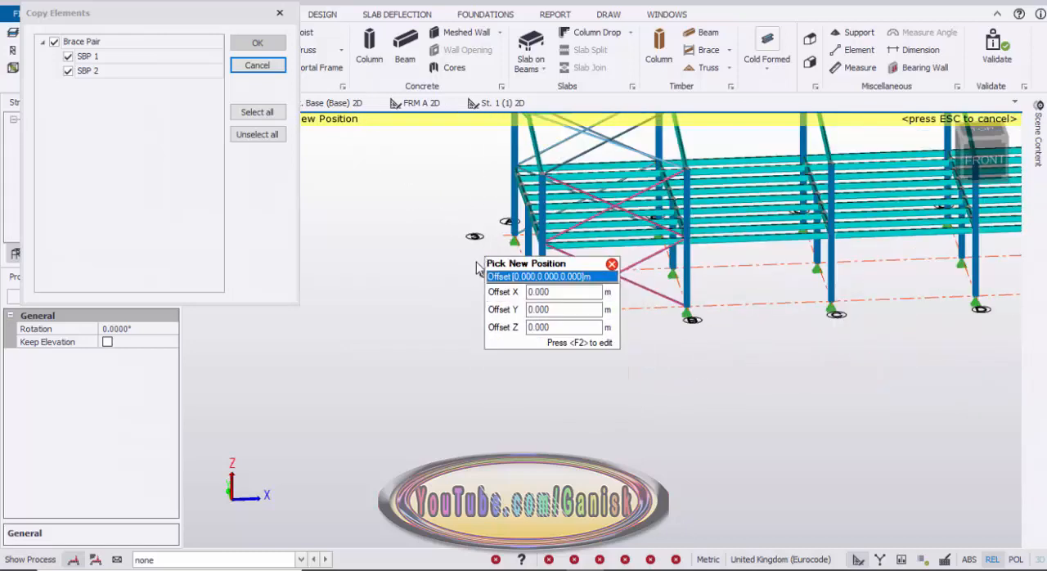
left_click(477, 271)
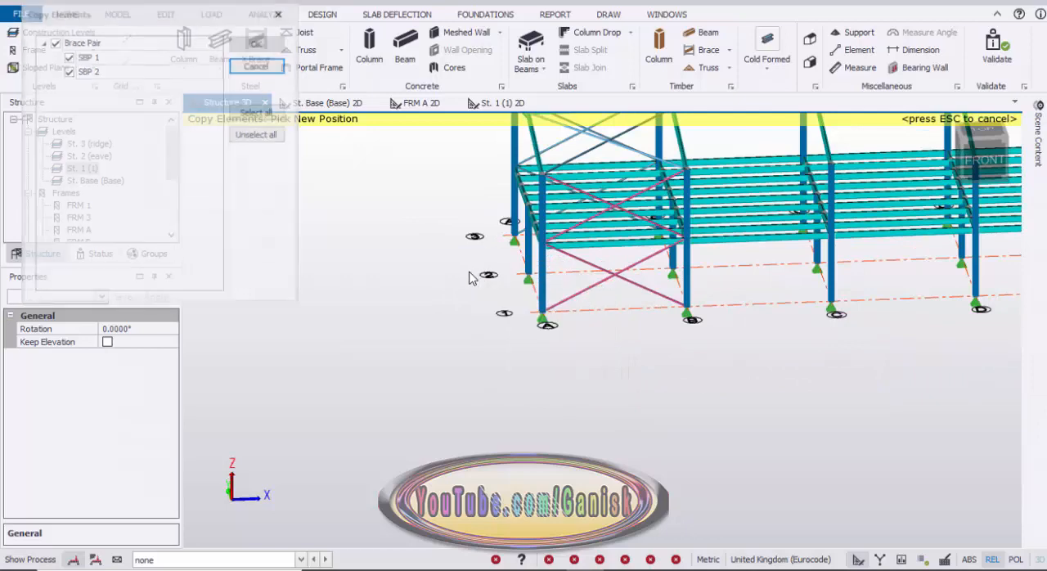
Copy all six wall and roof X braces of bay A-B to bays C-D and E-F, from reference node A/1 to base nodes C/1 and E/1.
right_click_drag(386, 260, 386, 217)
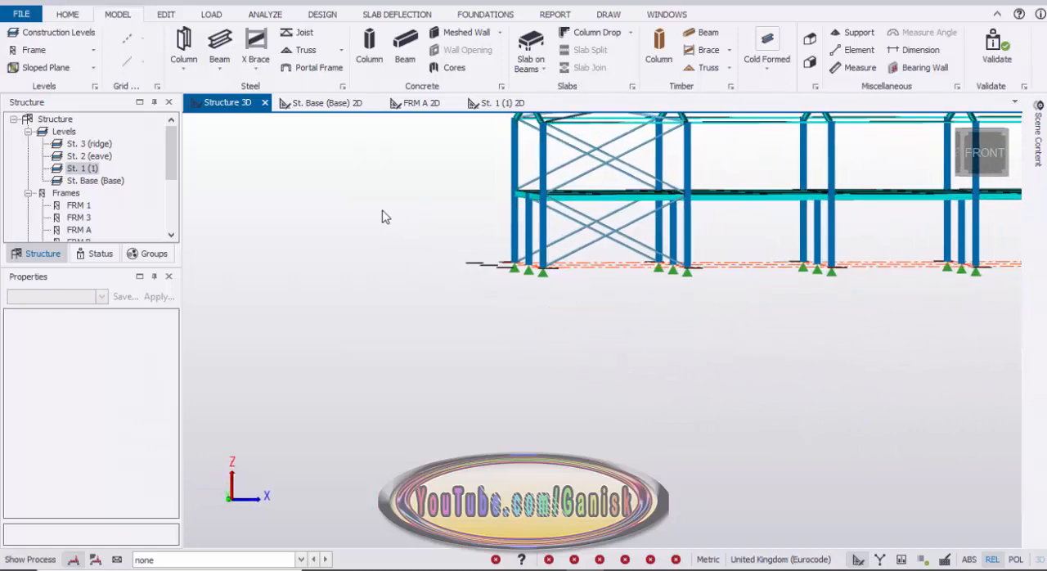
scroll(561, 238, "up", 3)
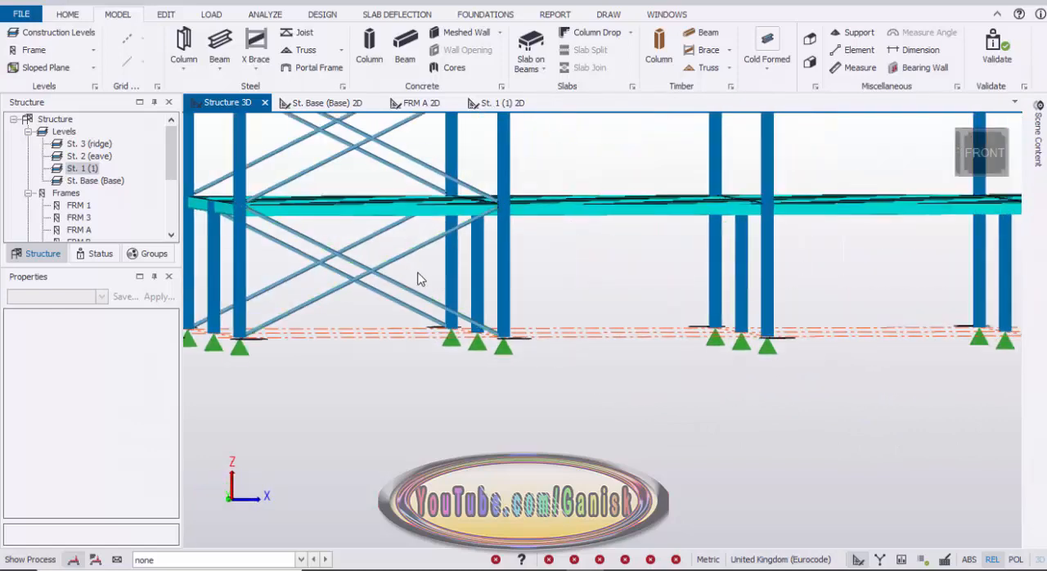
left_click(298, 267)
scroll(363, 273, "down", 5)
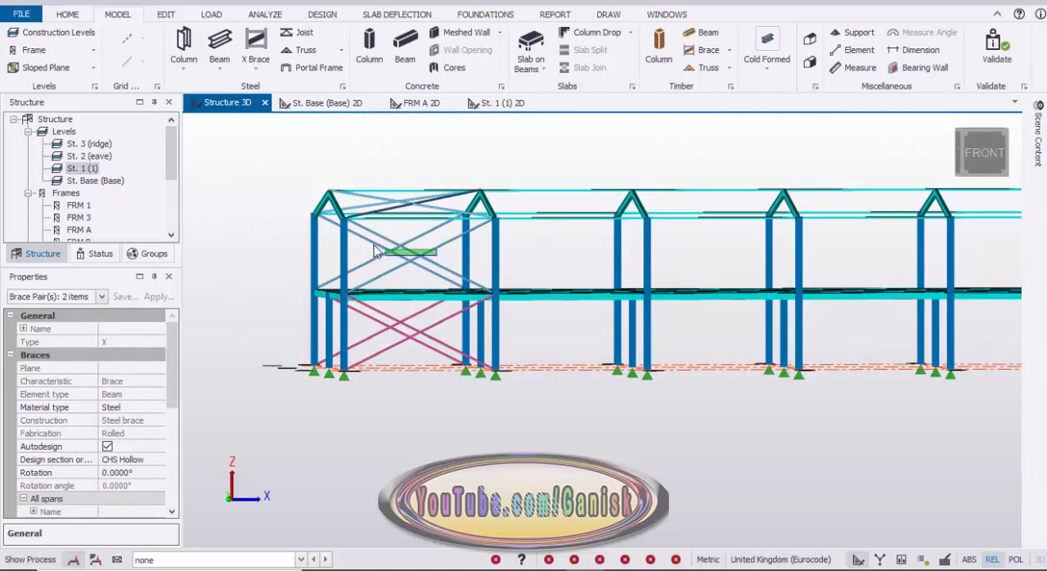
scroll(408, 276, "down", 3)
right_click_drag(439, 201, 402, 259)
scroll(402, 259, "up", 5)
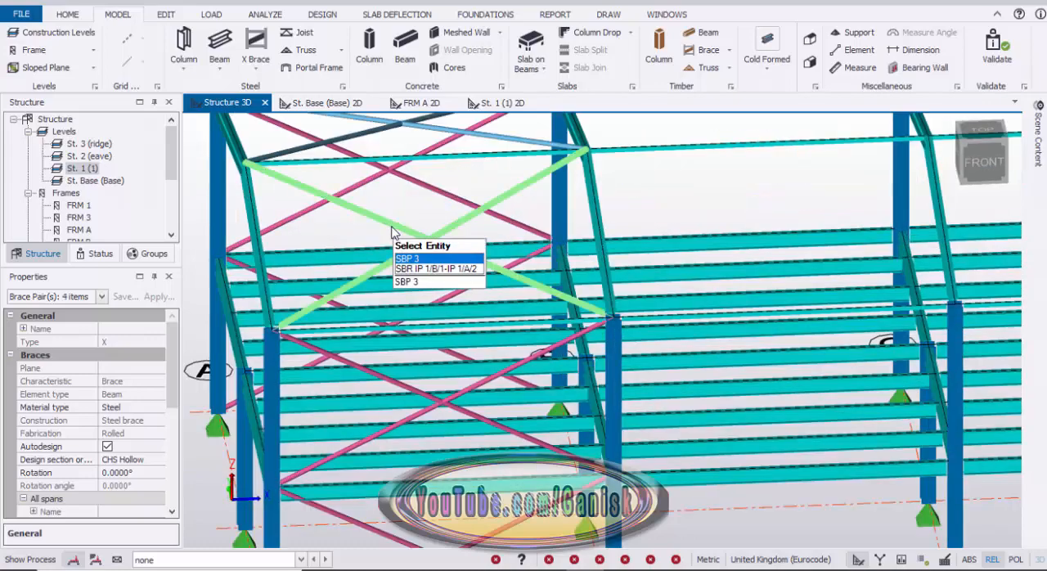
scroll(424, 222, "down", 3)
scroll(380, 233, "up", 4)
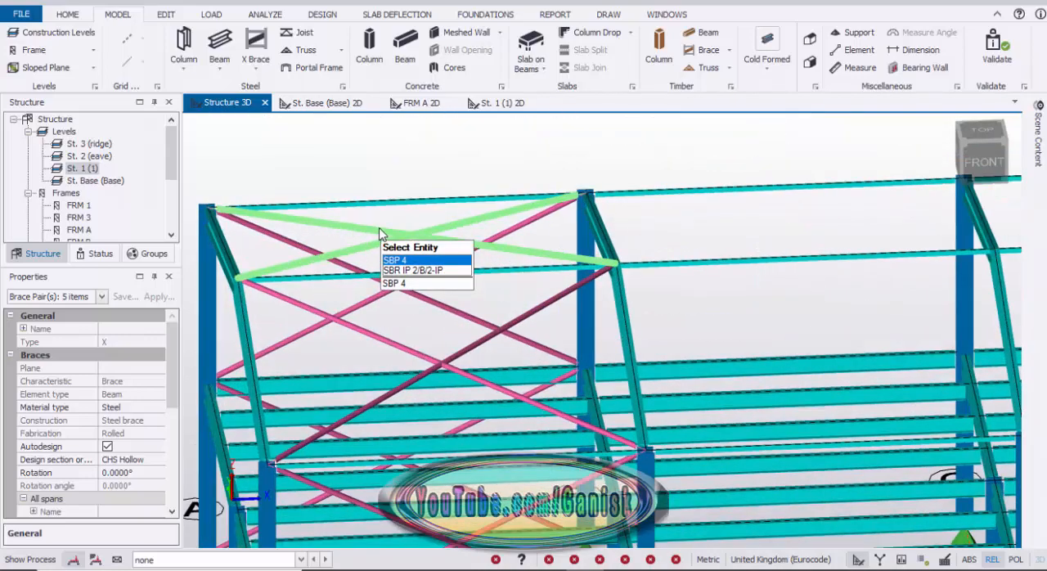
scroll(398, 241, "down", 6)
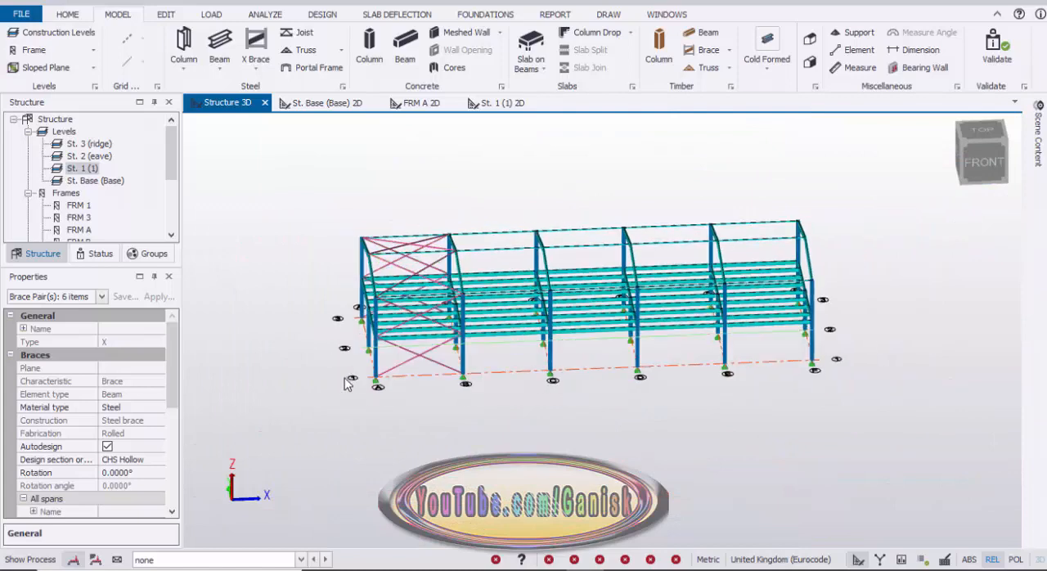
scroll(372, 382, "up", 2)
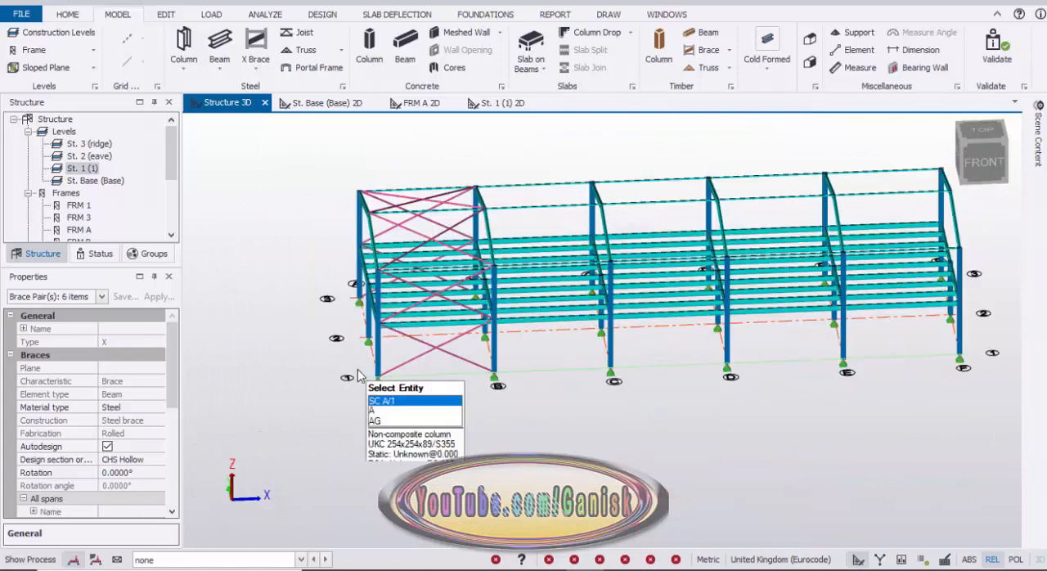
right_click(286, 230)
left_click(319, 266)
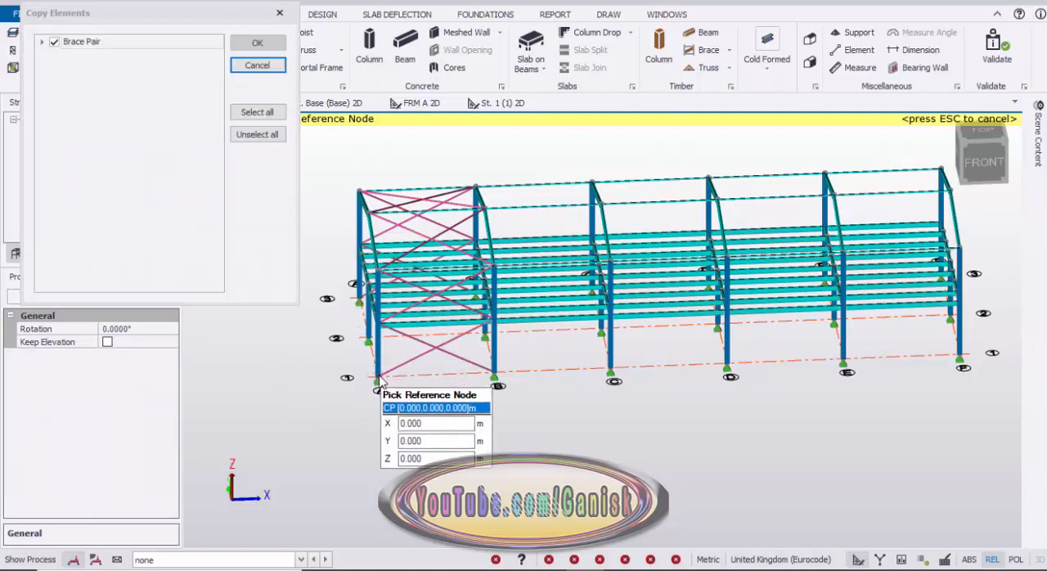
left_click(462, 358)
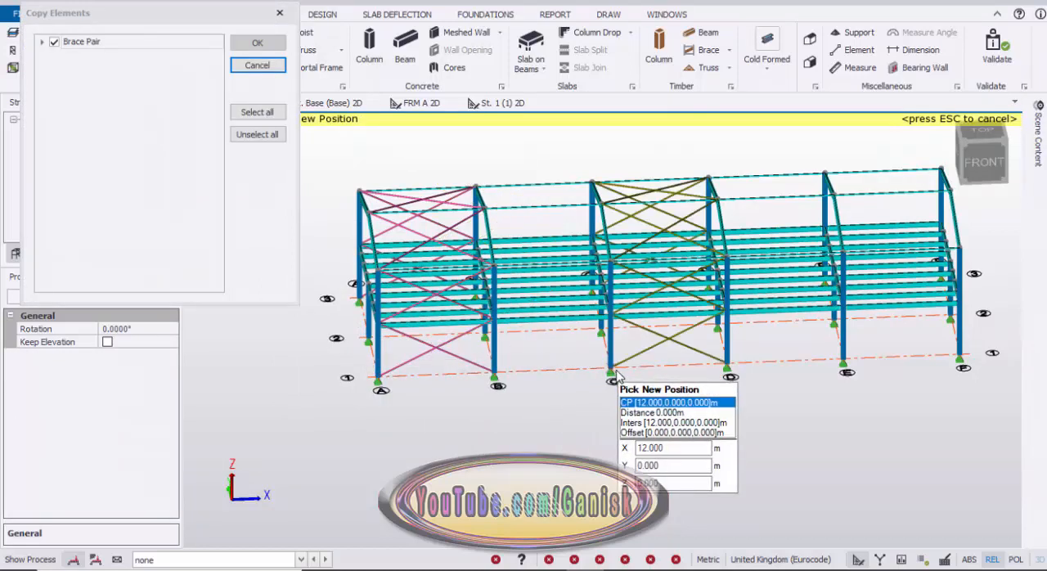
left_click(719, 364)
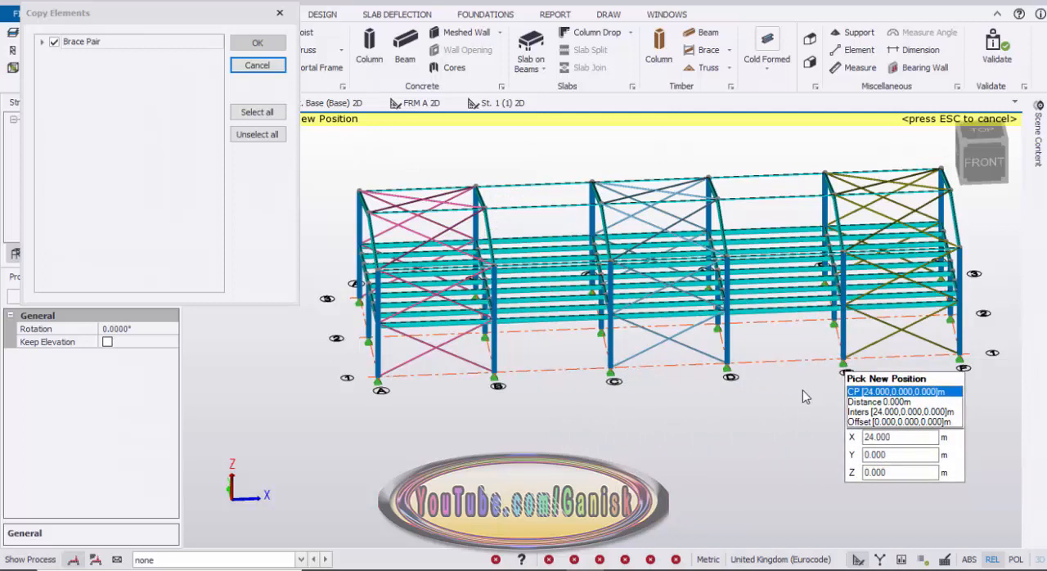
left_click(804, 398)
key("Escape")
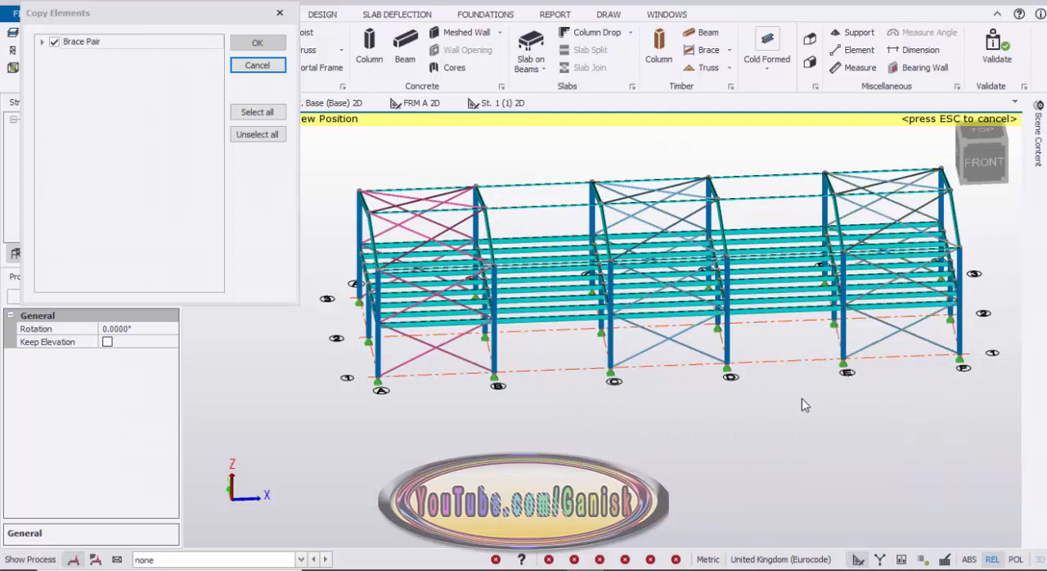
Examine the wall and roof bracing in 3D along the whole building and up close at the frame A end.
scroll(750, 435, "down", 1)
middle_click_drag(572, 451, 571, 429)
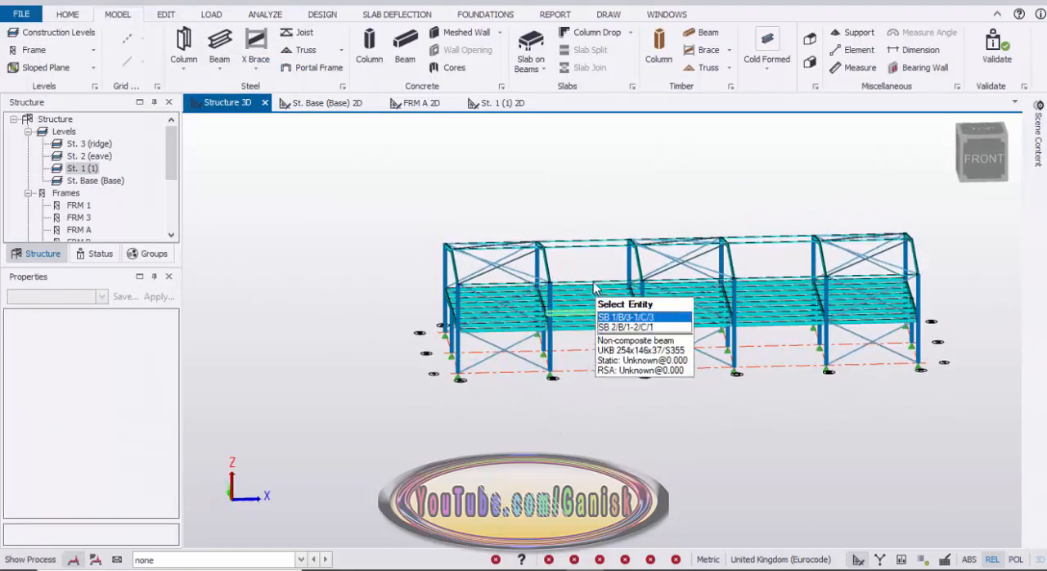
scroll(565, 286, "up", 6)
scroll(584, 270, "down", 5)
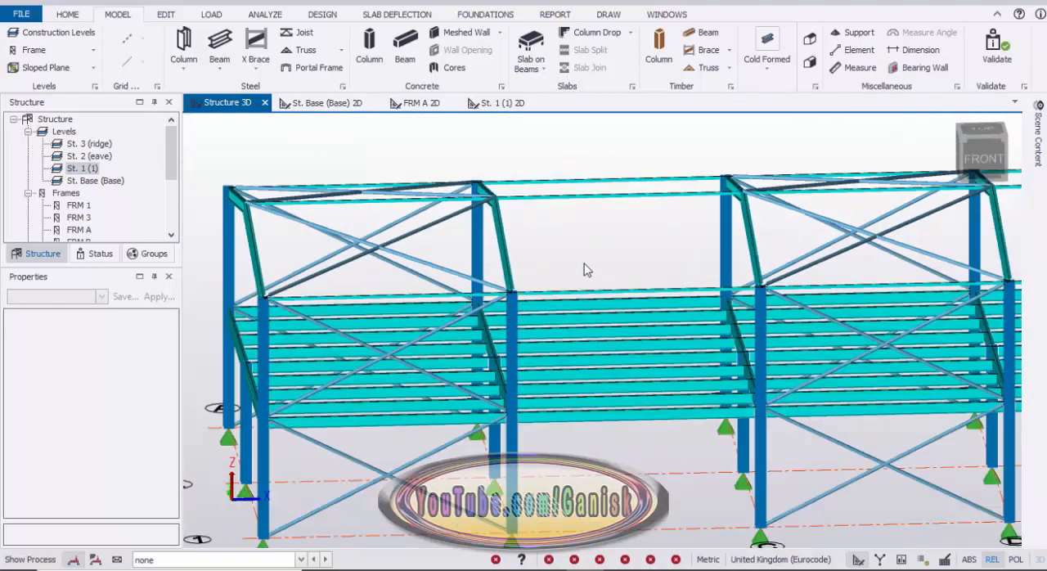
scroll(566, 219, "down", 4)
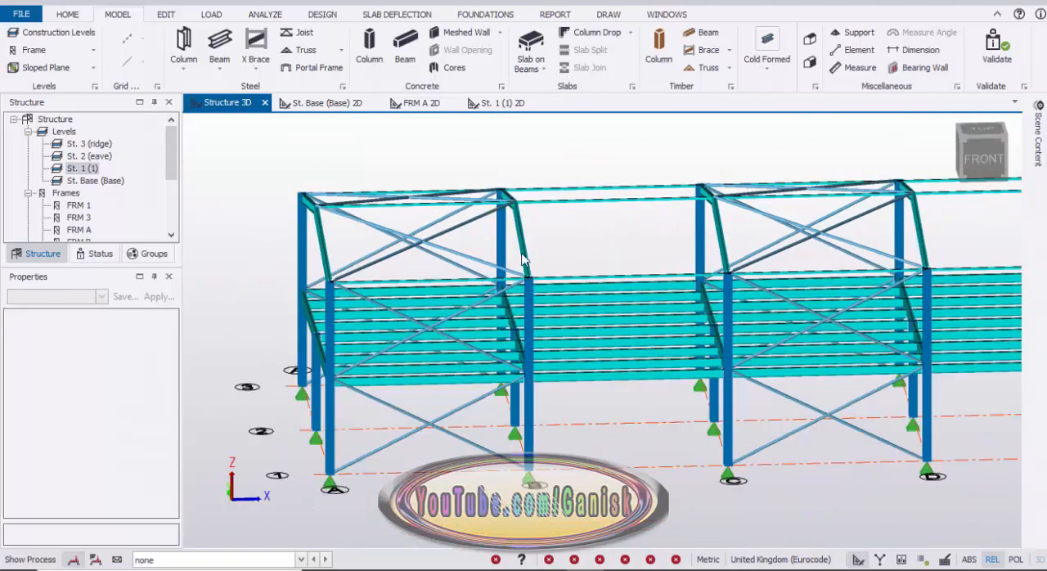
scroll(422, 335, "up", 3)
right_click_drag(358, 356, 463, 367)
scroll(466, 368, "down", 3)
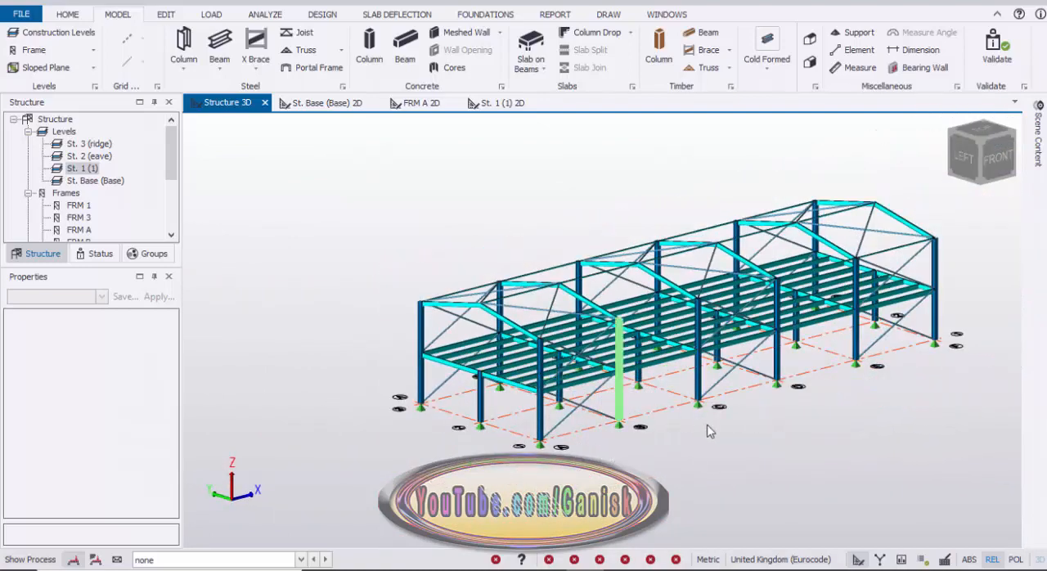
scroll(505, 393, "up", 6)
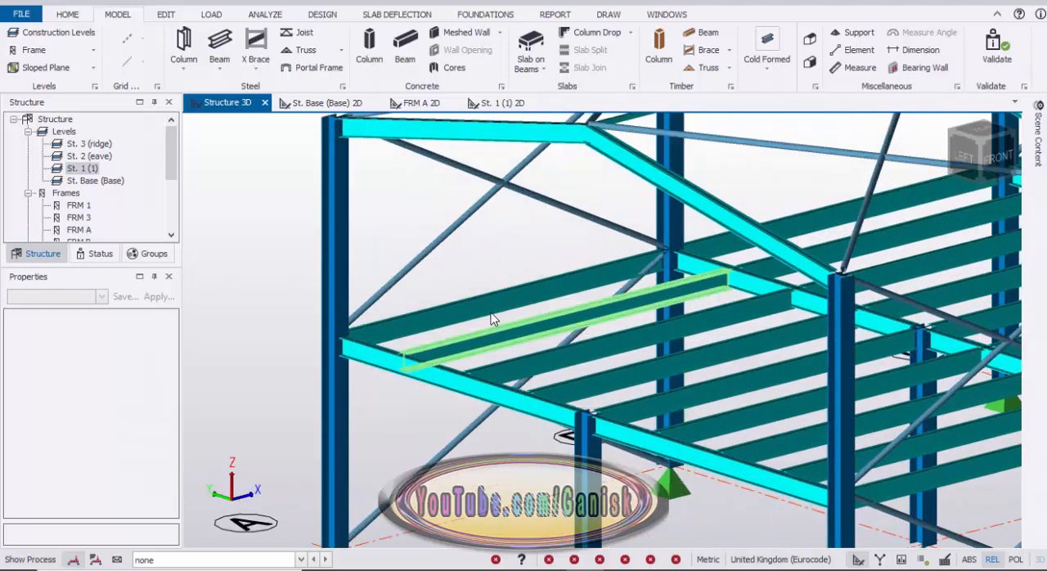
Create a 100 mm two-way reinforced concrete slab on beams, C32/40, in every level 1 bay between gridlines A-F and 1-3.
left_click(501, 104)
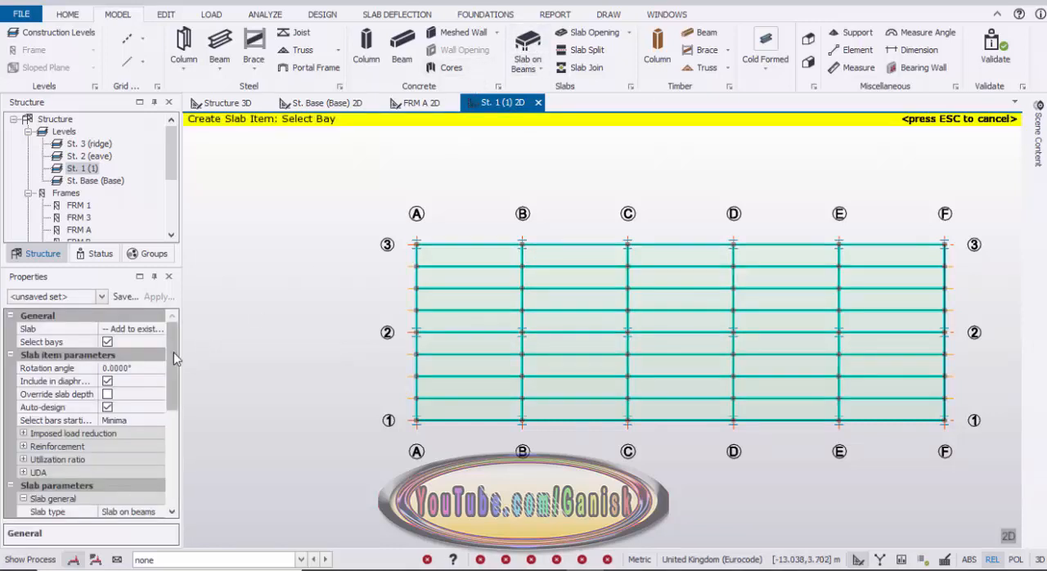
left_click_drag(168, 354, 165, 408)
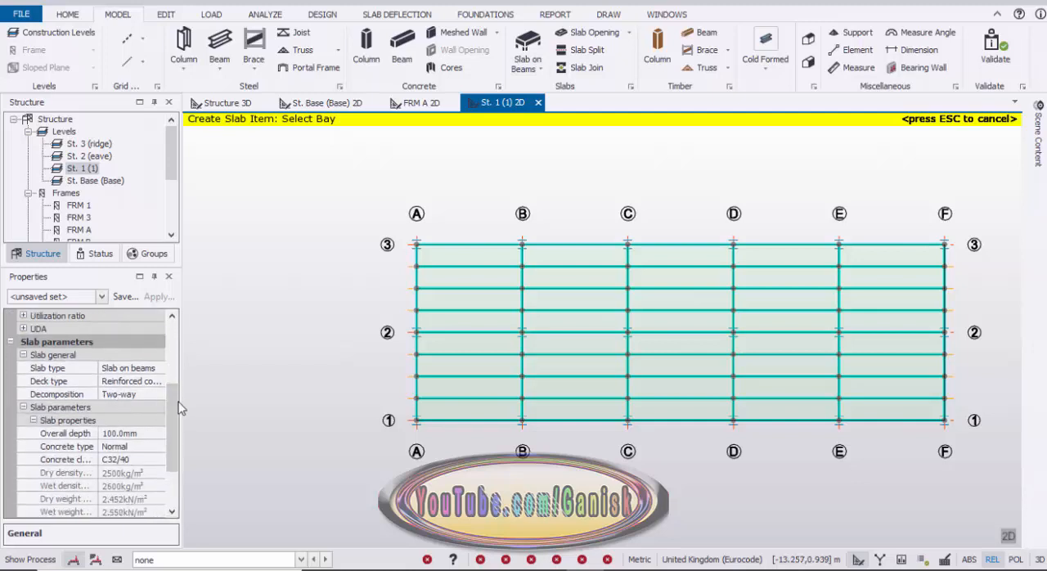
scroll(174, 415, "down", 1)
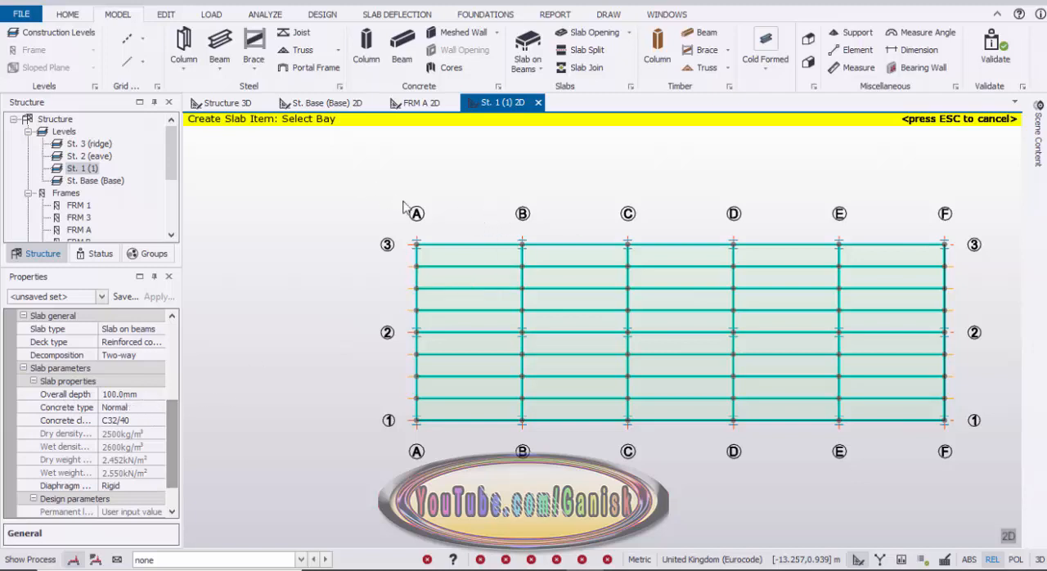
left_click_drag(366, 180, 981, 455)
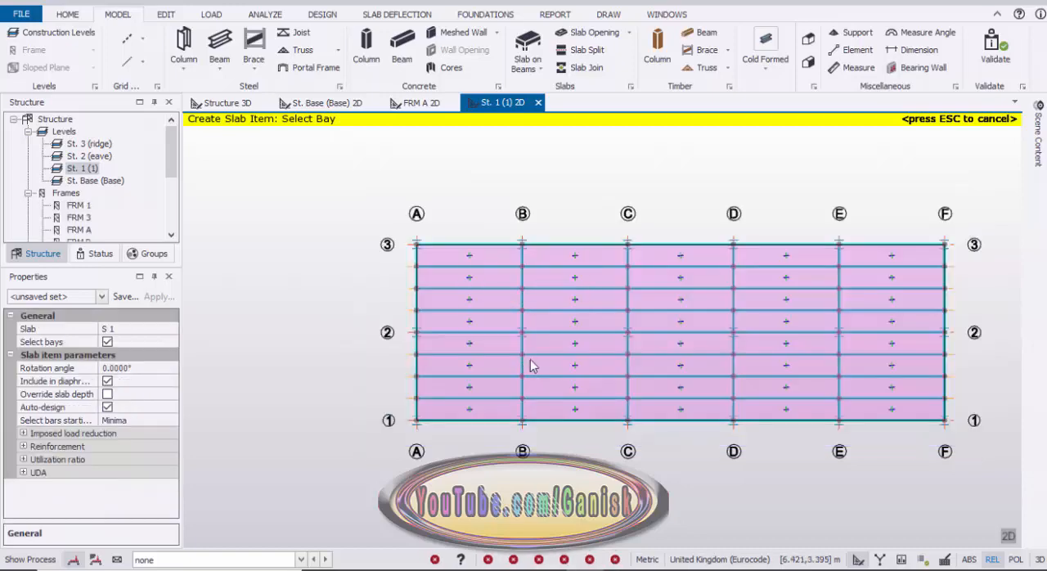
scroll(463, 292, "up", 4)
scroll(467, 283, "down", 3)
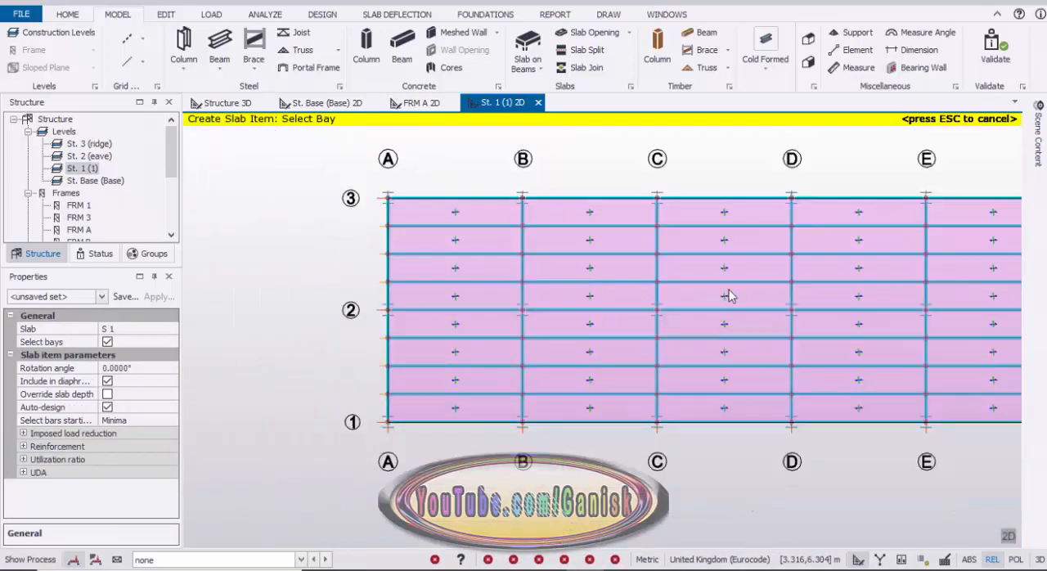
scroll(728, 296, "down", 1)
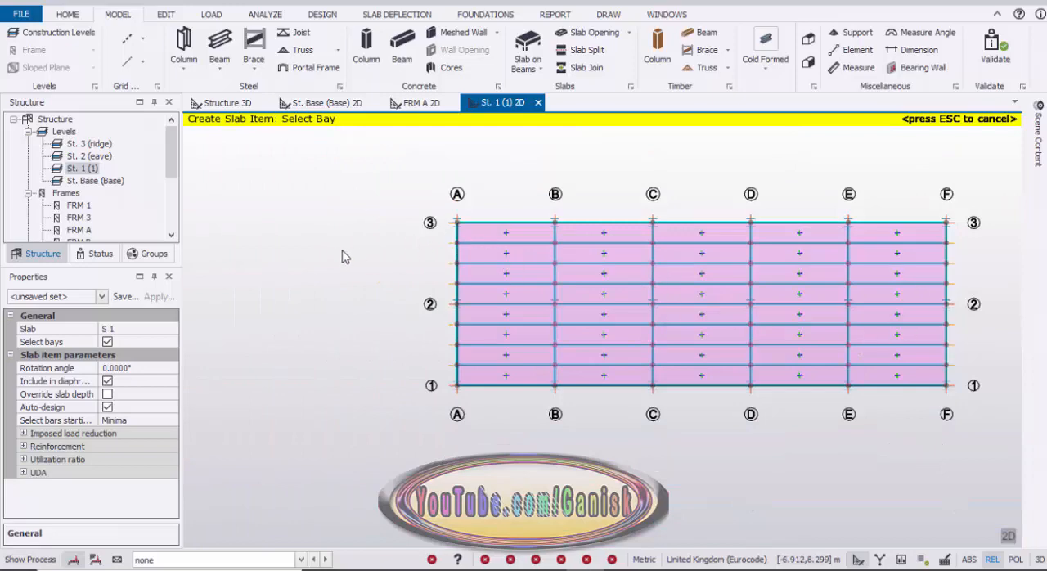
key("Escape")
Create a default roof panel in 3D over the gridline 1 slope, from eave to ridge between frames A and F.
left_click(228, 103)
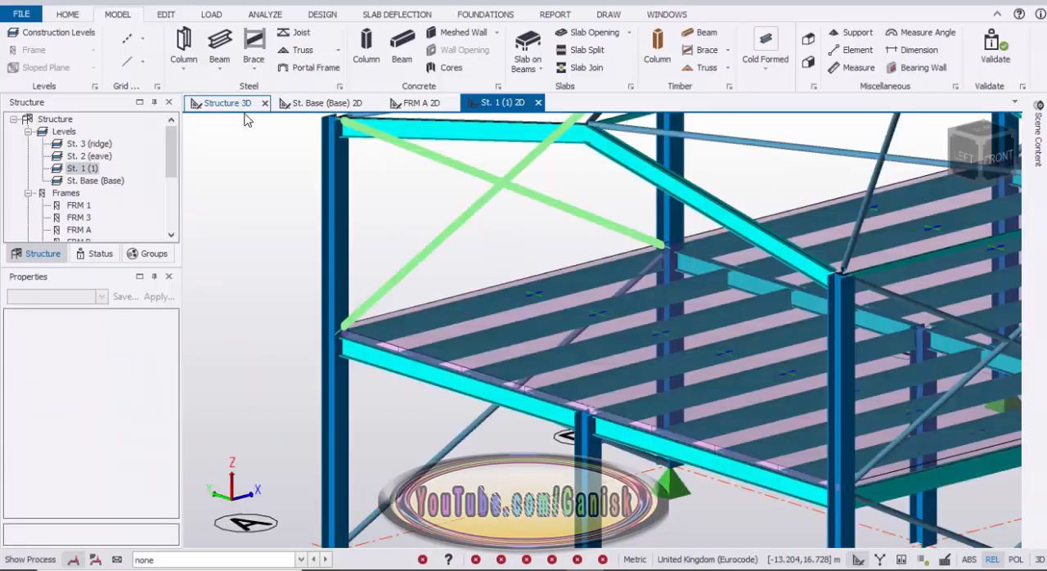
scroll(381, 280, "down", 3)
mouse_move(376, 321)
scroll(573, 286, "up", 5)
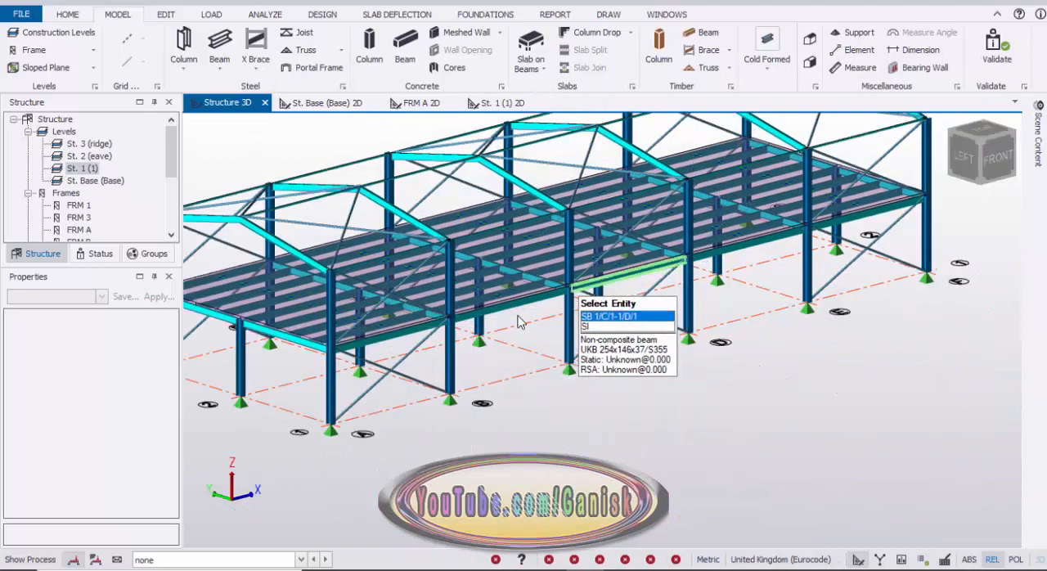
scroll(678, 275, "down", 5)
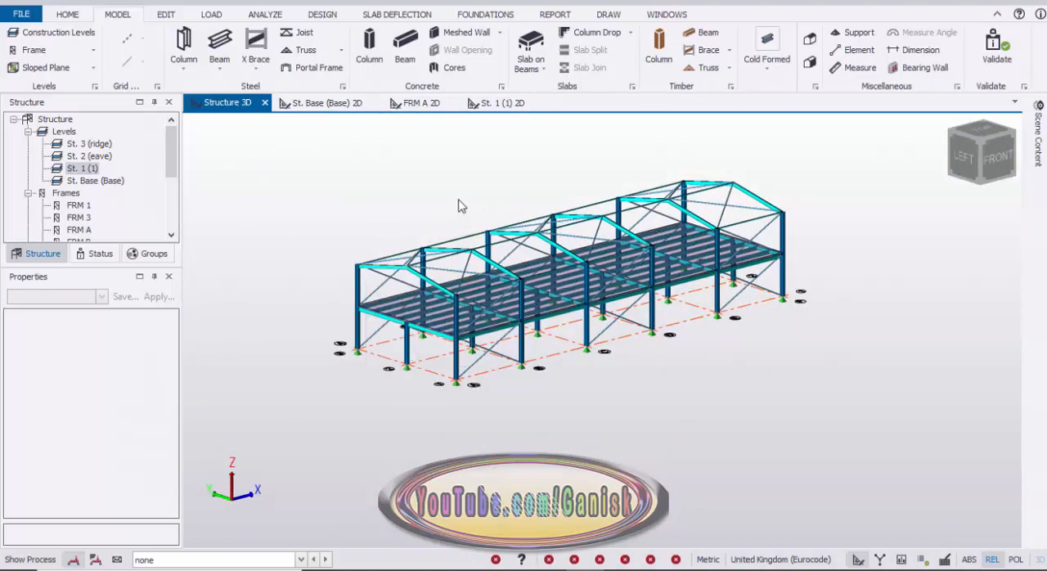
scroll(464, 229, "up", 2)
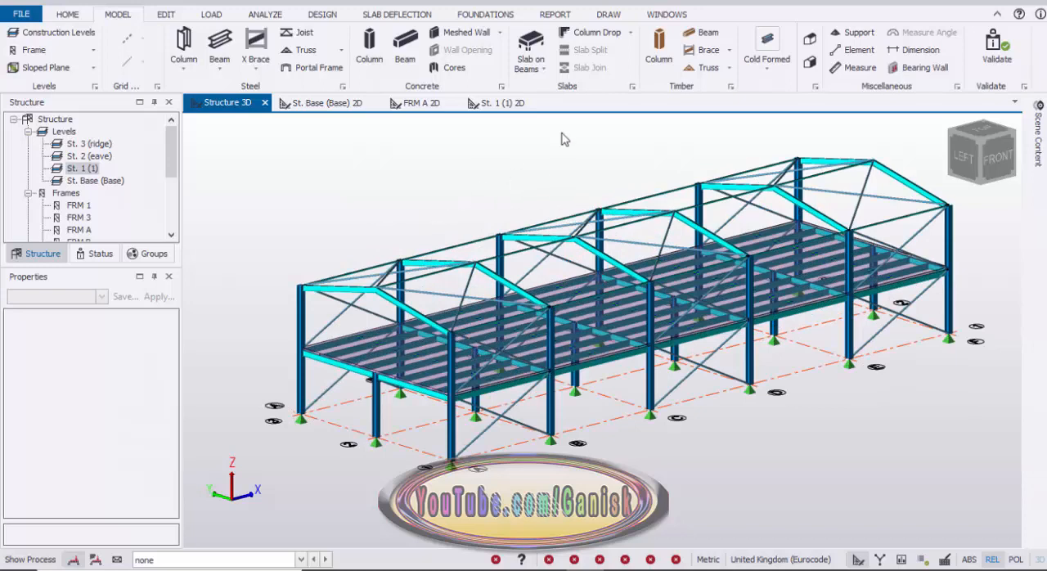
left_click(809, 40)
scroll(535, 319, "up", 4)
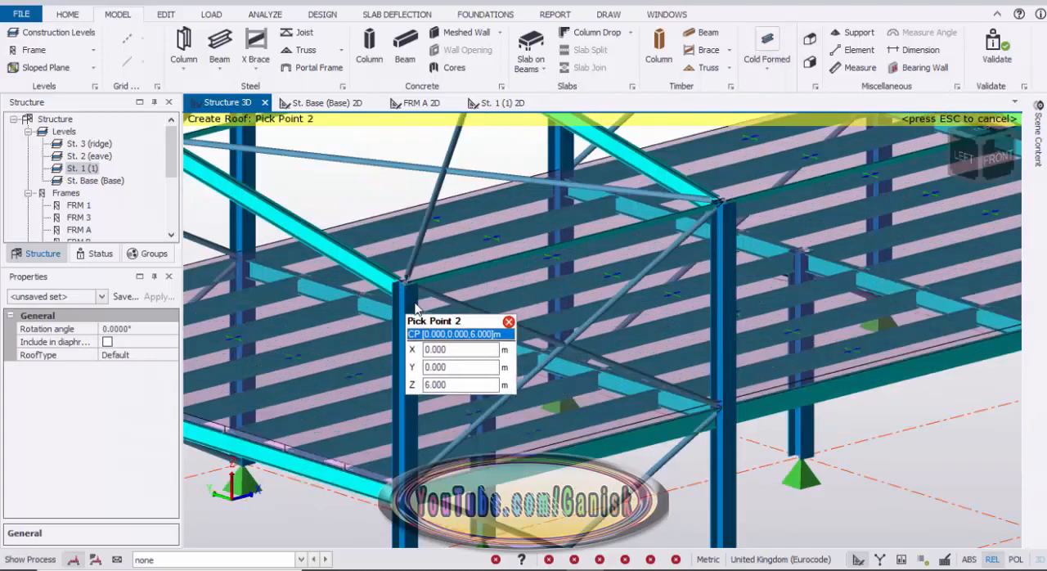
scroll(415, 310, "down", 5)
scroll(579, 273, "up", 2)
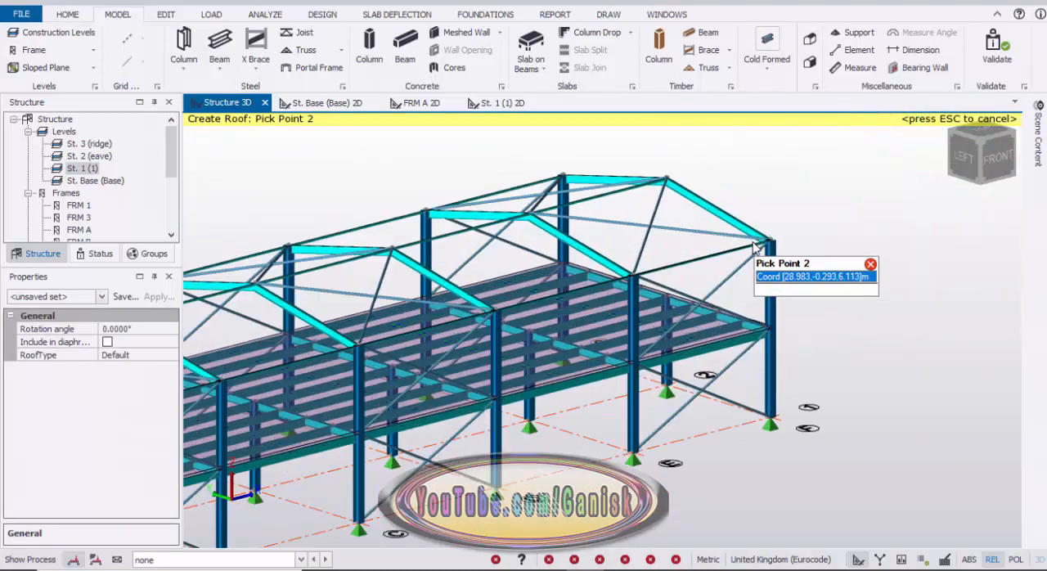
scroll(768, 244, "up", 1)
left_click(759, 226)
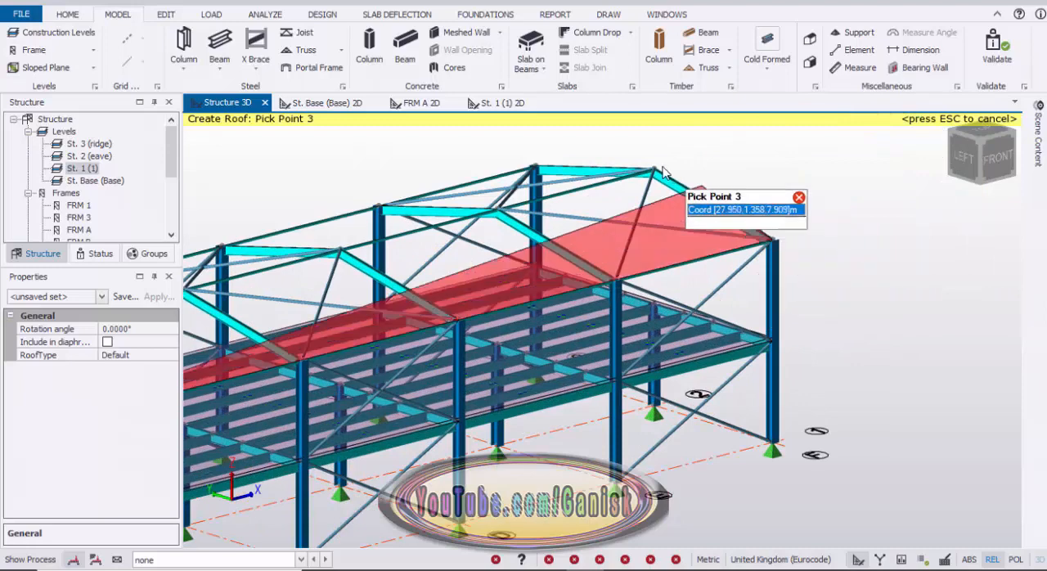
left_click(716, 176)
scroll(446, 190, "down", 3)
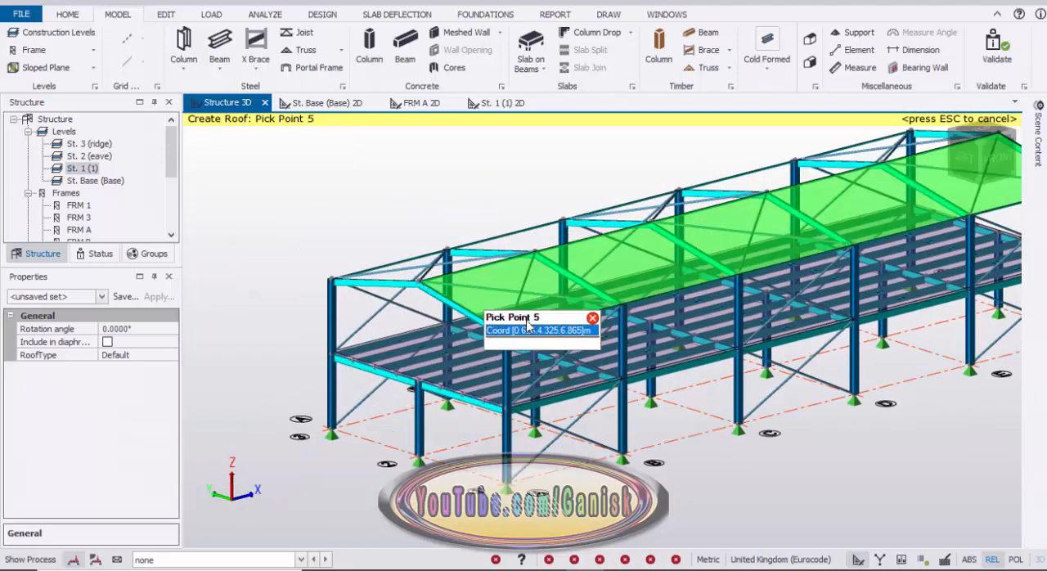
left_click(501, 337)
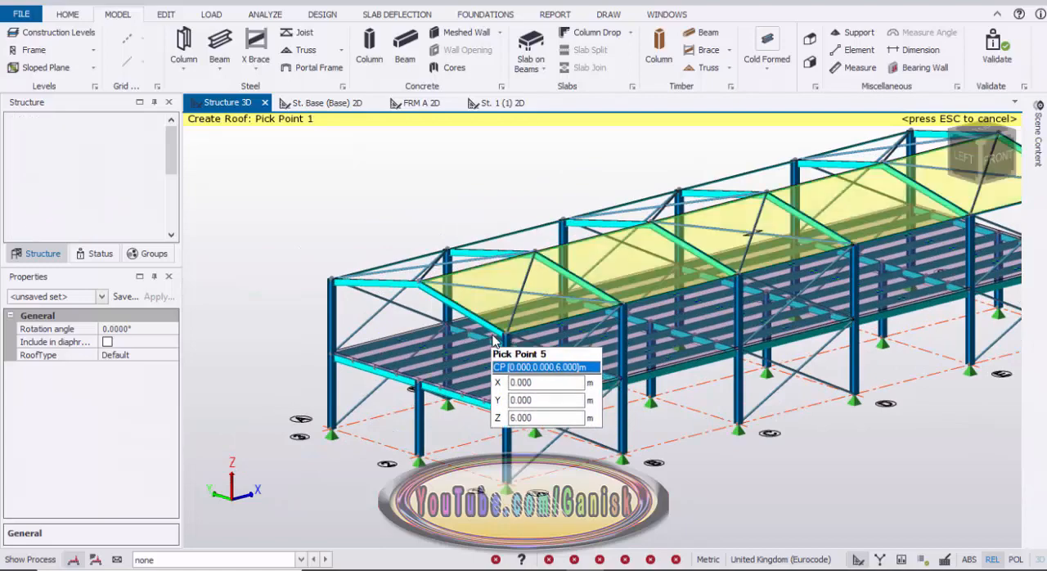
Create a default roof panel over the gridline 3 slope, from the 6 m eave to the 7 m ridge between frames F and A.
scroll(503, 335, "down", 3)
right_click_drag(533, 333, 552, 339)
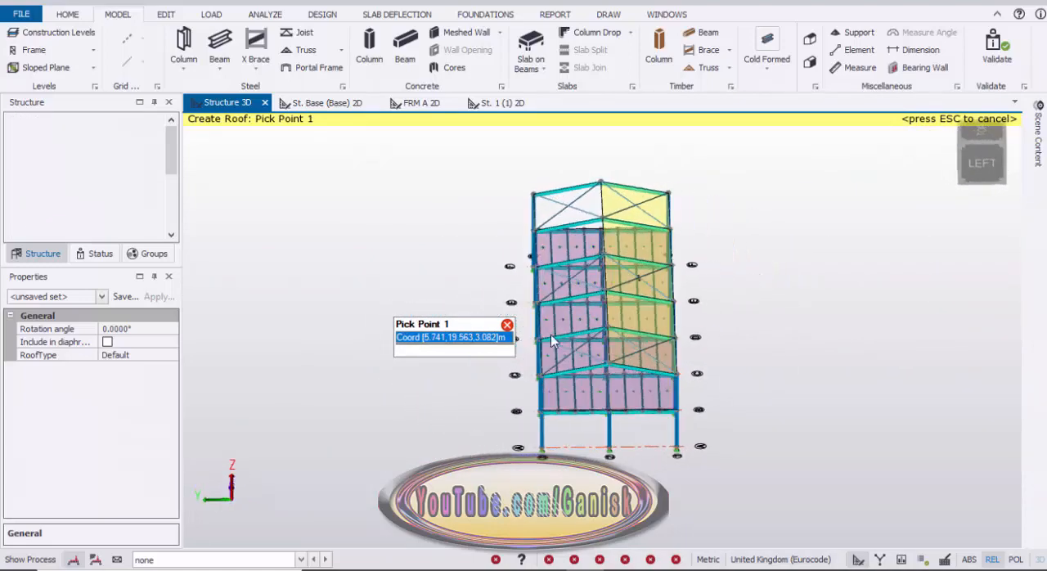
right_click_drag(478, 332, 520, 316)
scroll(396, 279, "up", 5)
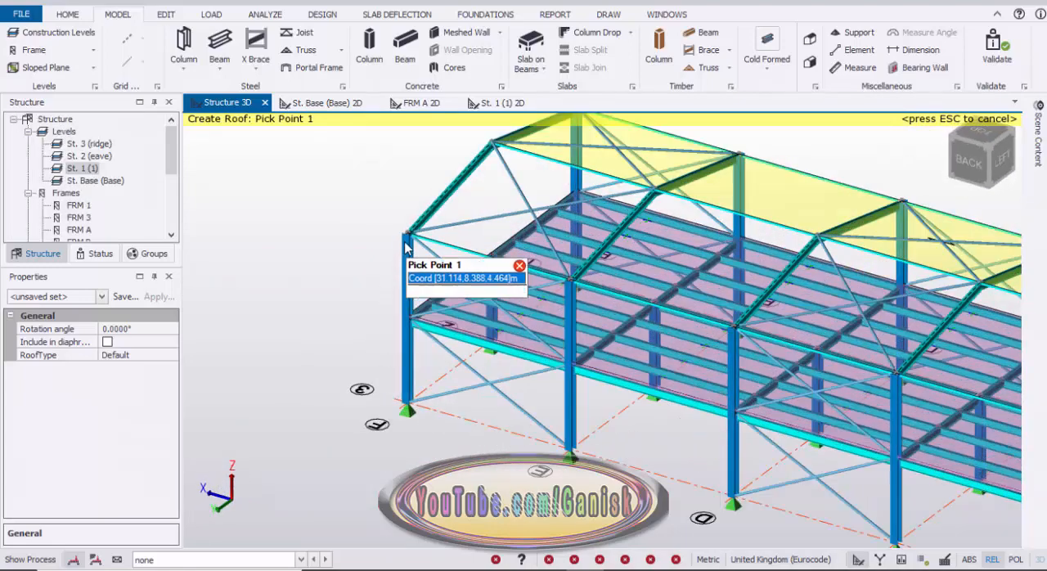
left_click(402, 237)
scroll(377, 247, "down", 3)
scroll(600, 374, "up", 5)
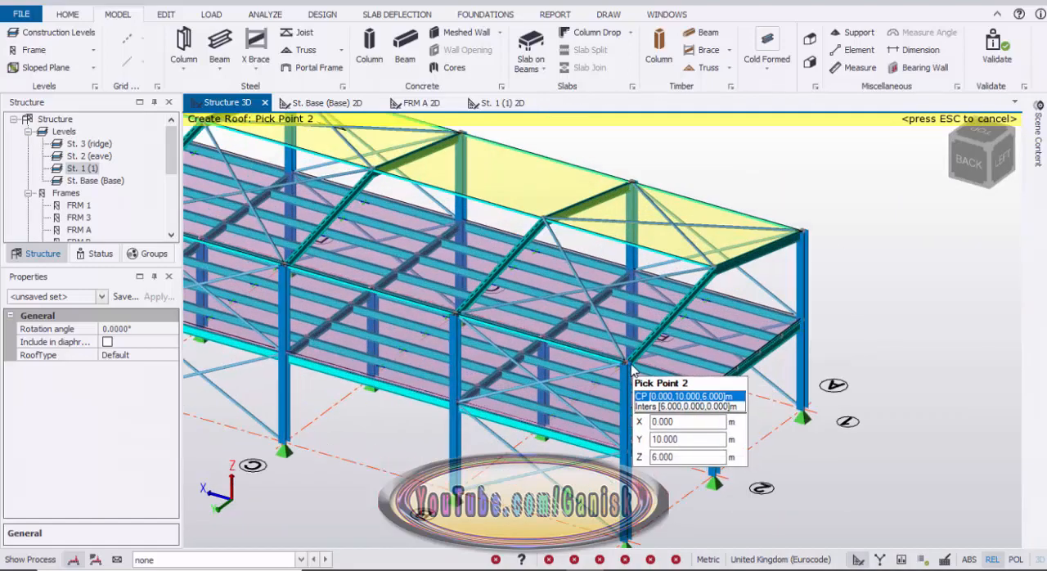
left_click(631, 366)
left_click(718, 272)
scroll(820, 309, "down", 3)
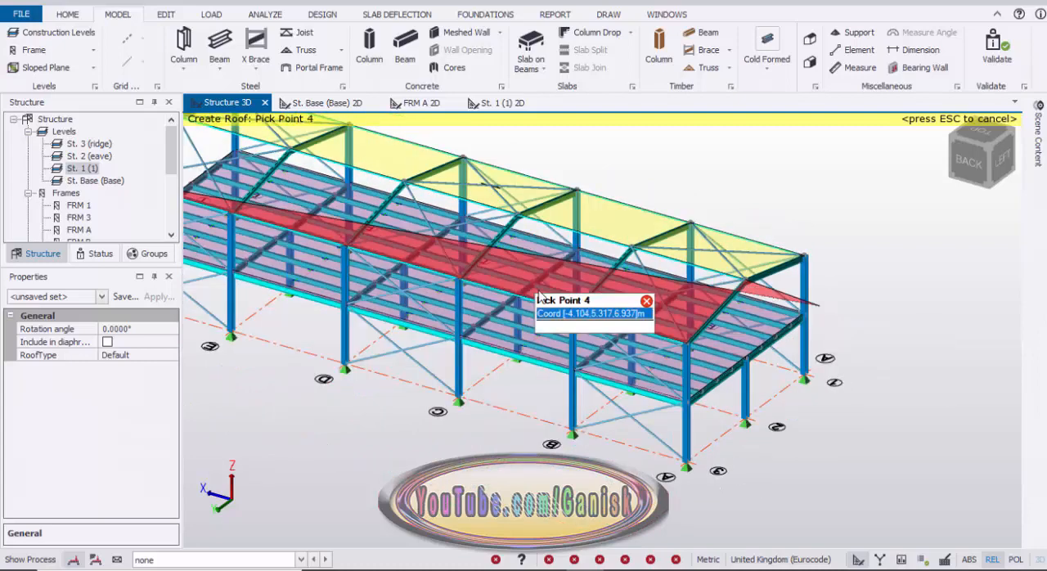
scroll(538, 299, "up", 5)
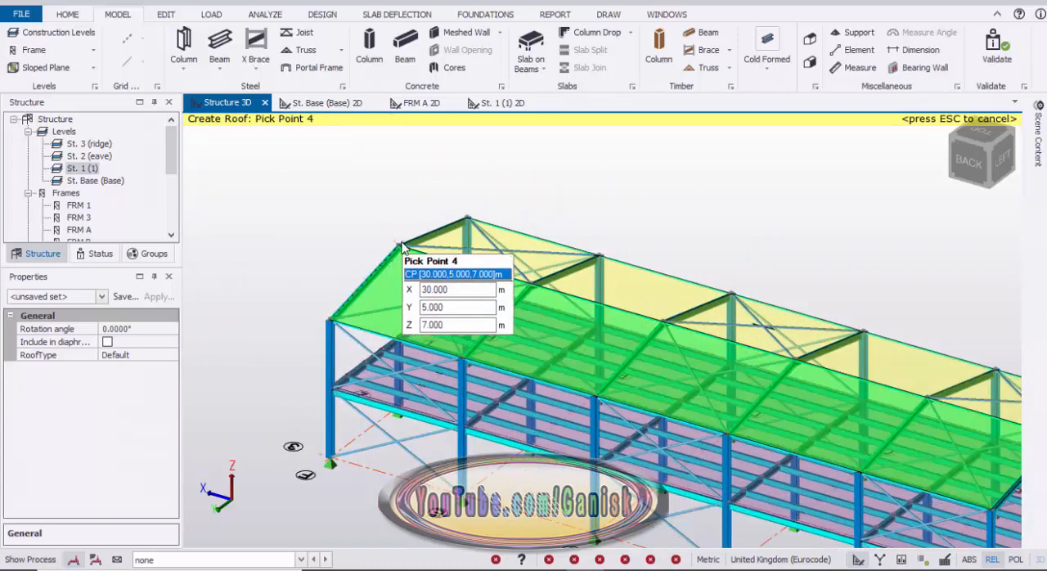
left_click(402, 245)
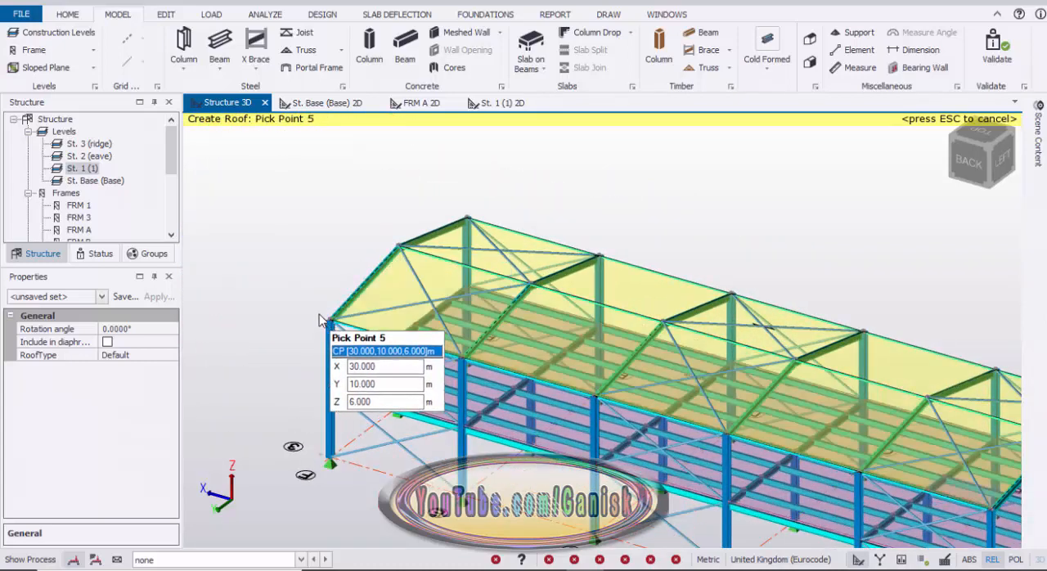
left_click(330, 324)
scroll(441, 348, "down", 5)
scroll(441, 347, "up", 3)
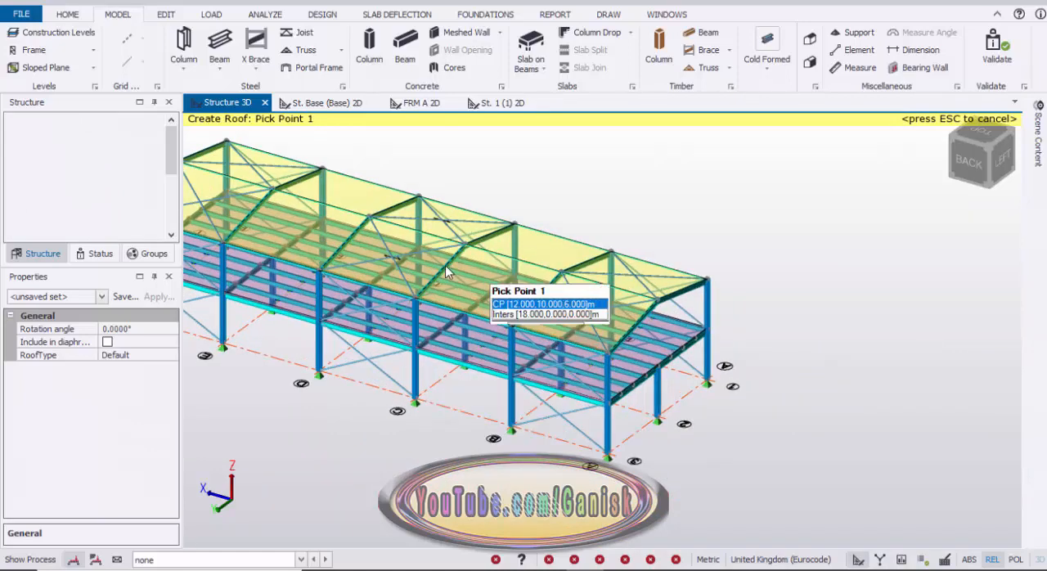
key("Escape")
Examine the whole building in 3D from both long sides, checking the roof panels, floor slab and bracing.
scroll(552, 456, "down", 3)
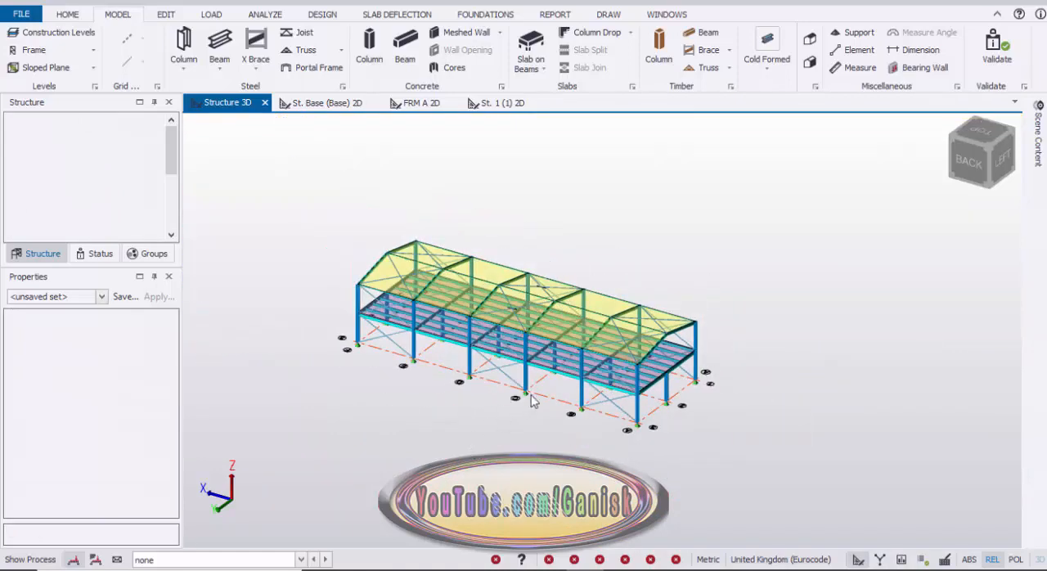
right_click_drag(531, 395, 303, 429)
right_click_drag(589, 441, 540, 432)
scroll(456, 286, "up", 3)
scroll(534, 455, "down", 1)
middle_click_drag(534, 456, 543, 398)
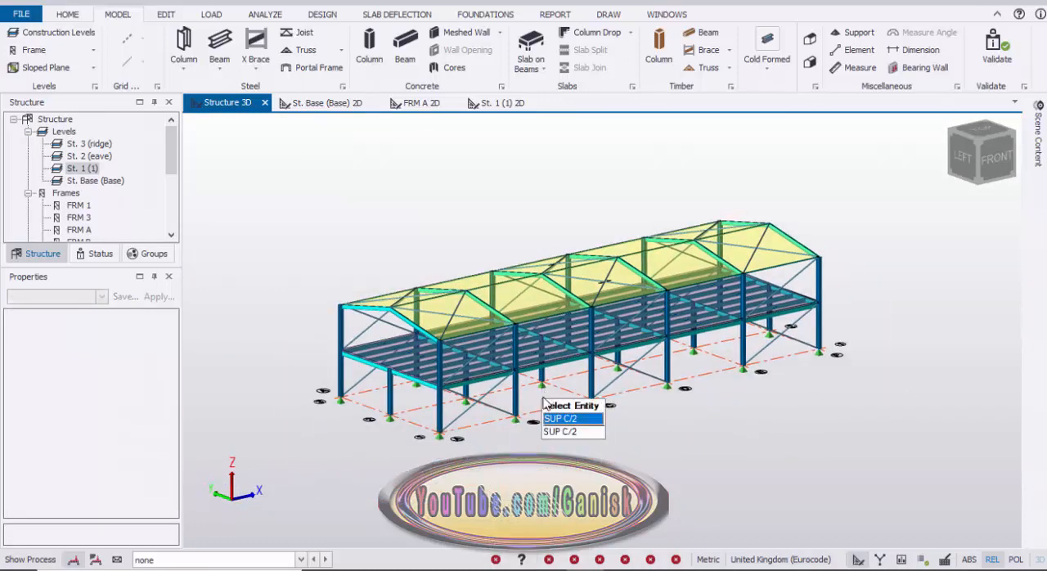
scroll(543, 401, "up", 1)
scroll(683, 391, "up", 1)
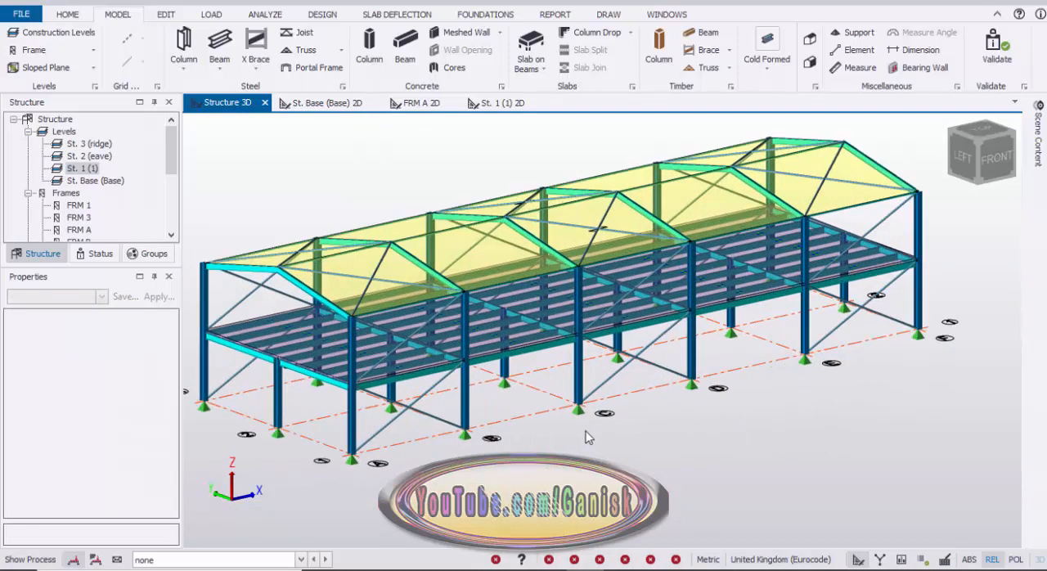
scroll(641, 419, "down", 1)
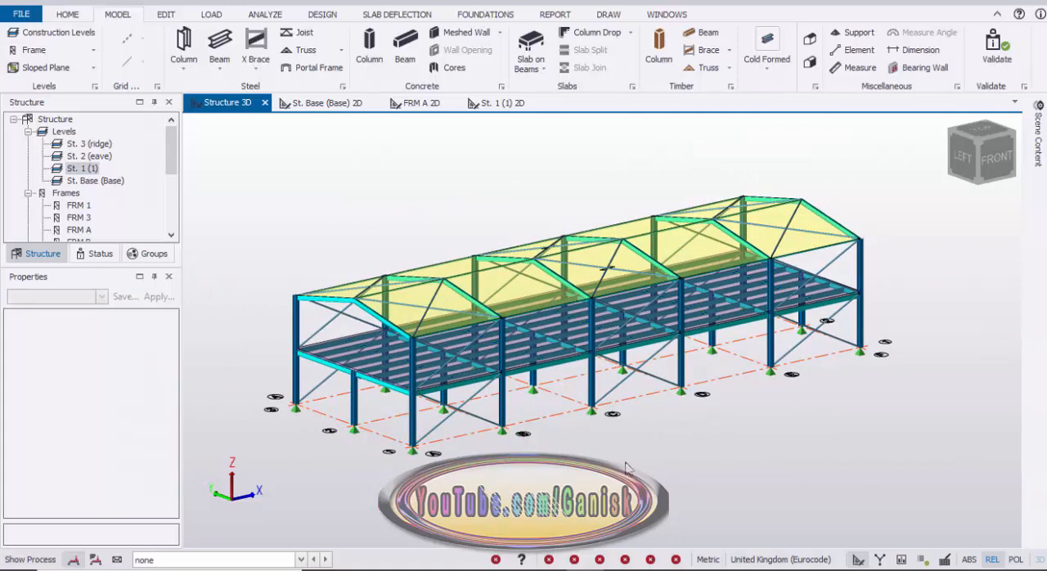
right_click_drag(626, 468, 703, 421)
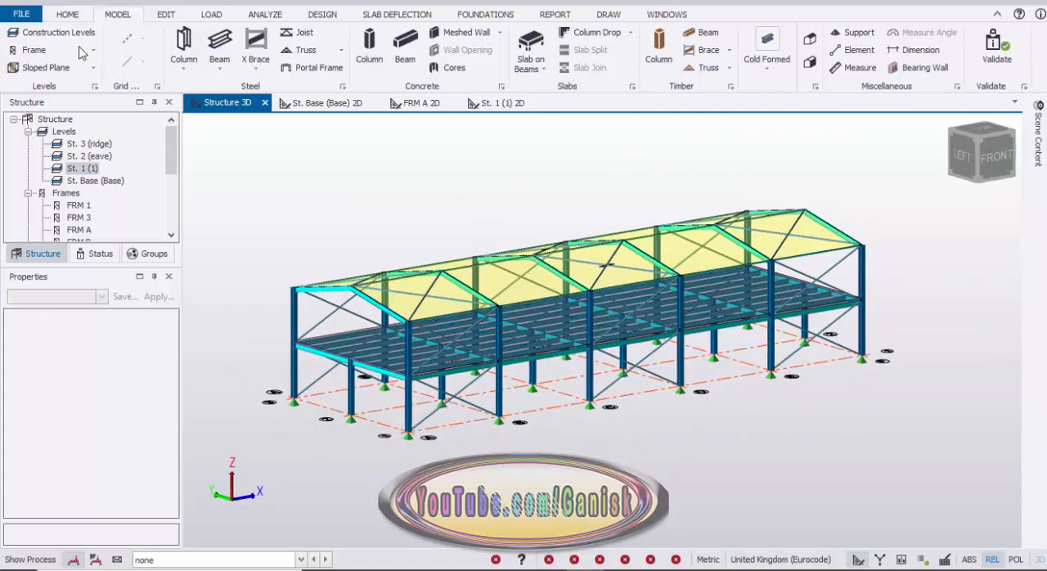
Save the model as a new project file in the TSD folder, with a name beginning with TSD2.
left_click(25, 14)
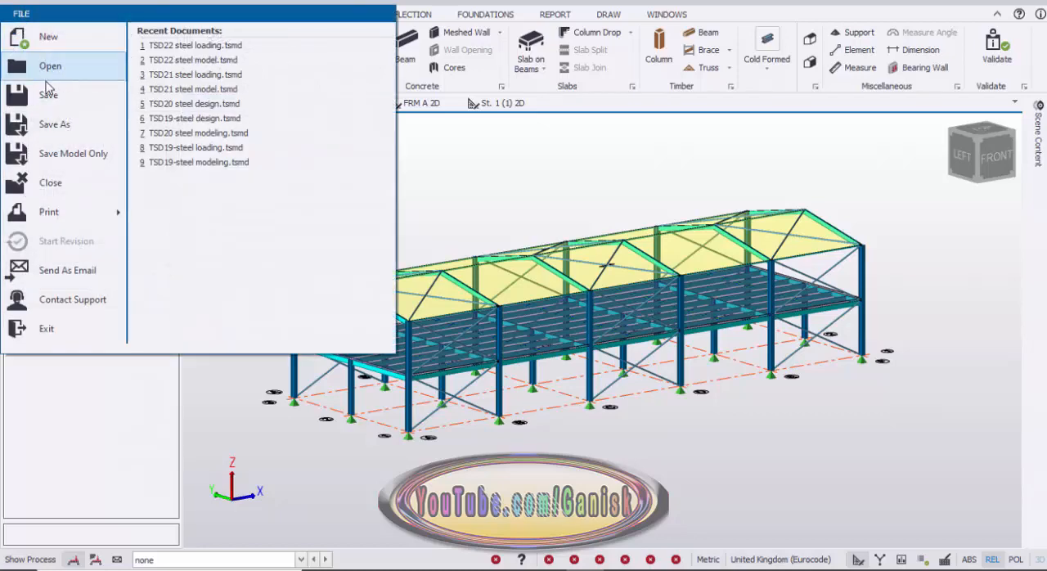
left_click(59, 131)
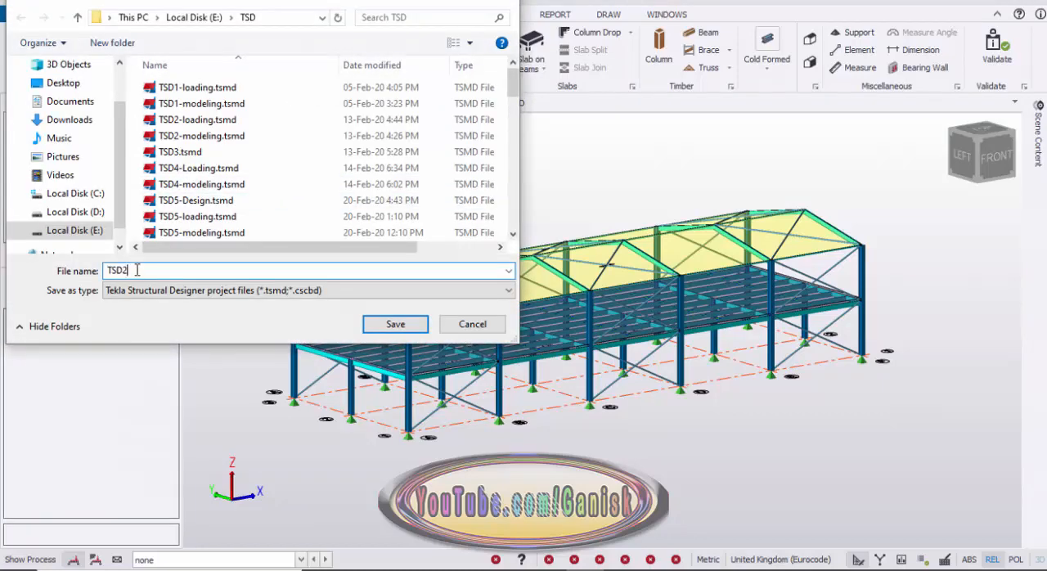
scroll(225, 189, "down", 12)
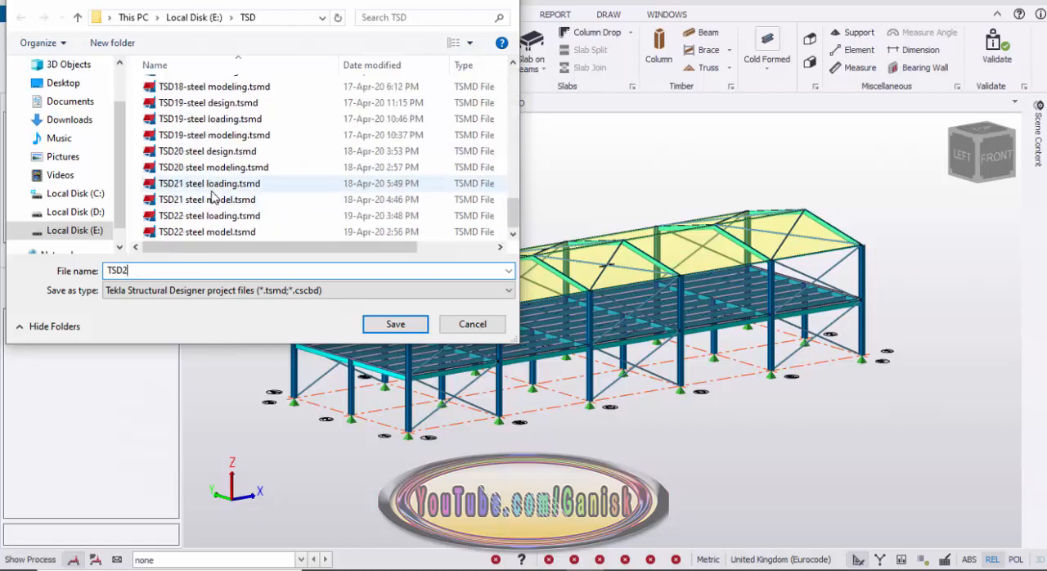
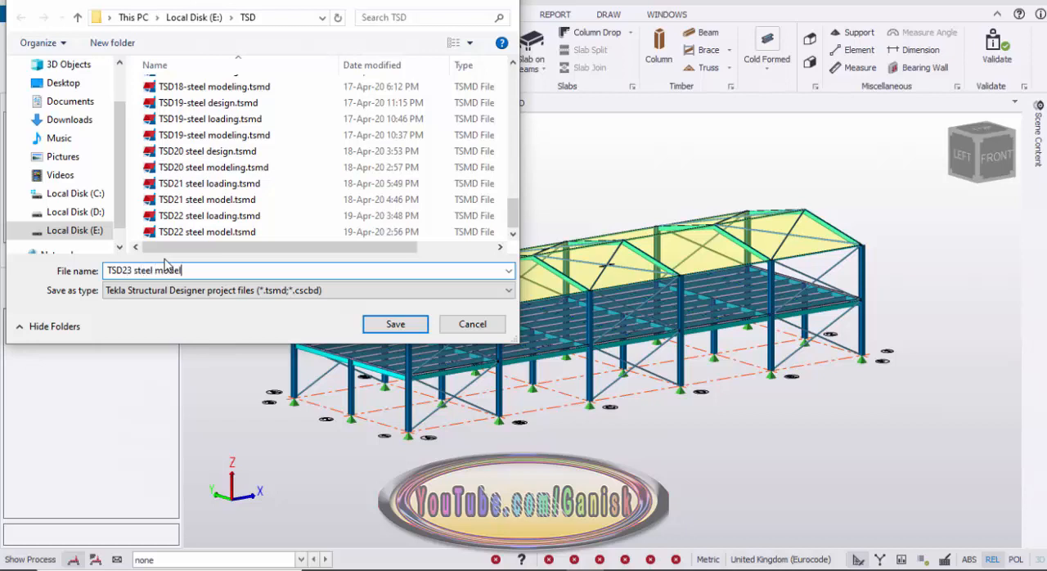
Save the model in the TSD folder under the file name "TSD23 steel model".
left_click(395, 324)
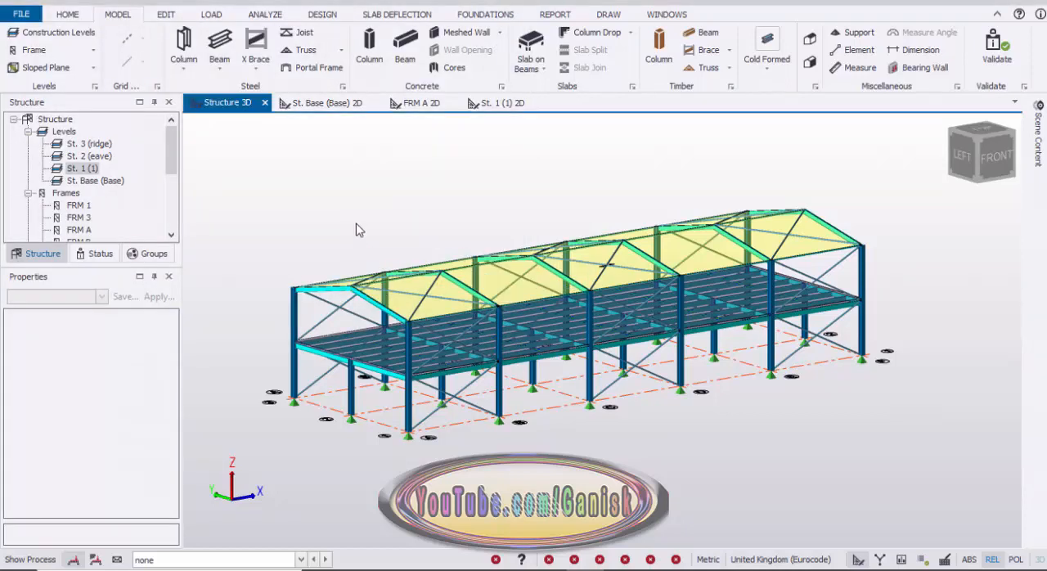
scroll(356, 232, "down", 2)
scroll(355, 239, "up", 5)
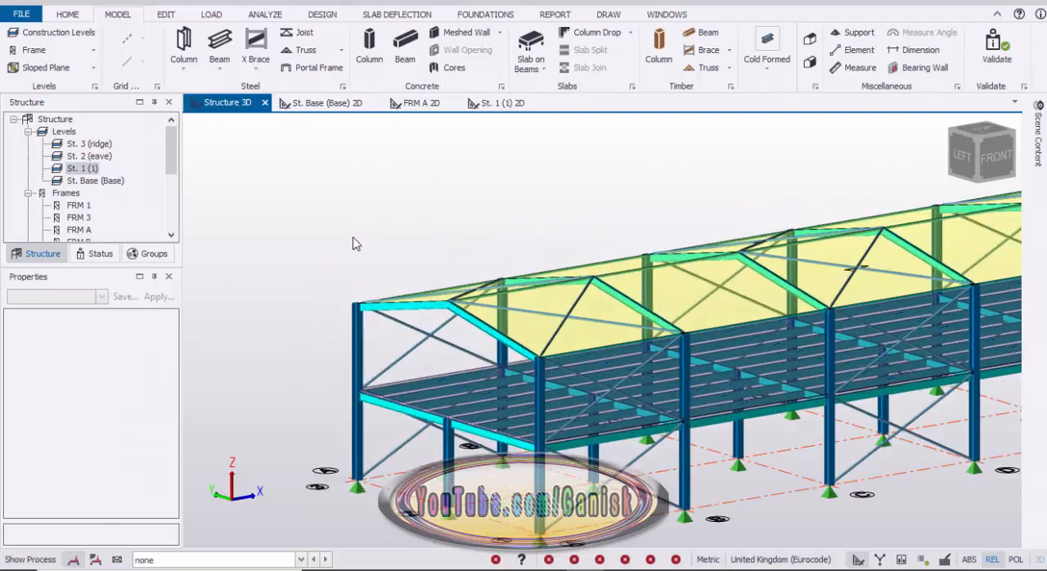
scroll(356, 244, "down", 4)
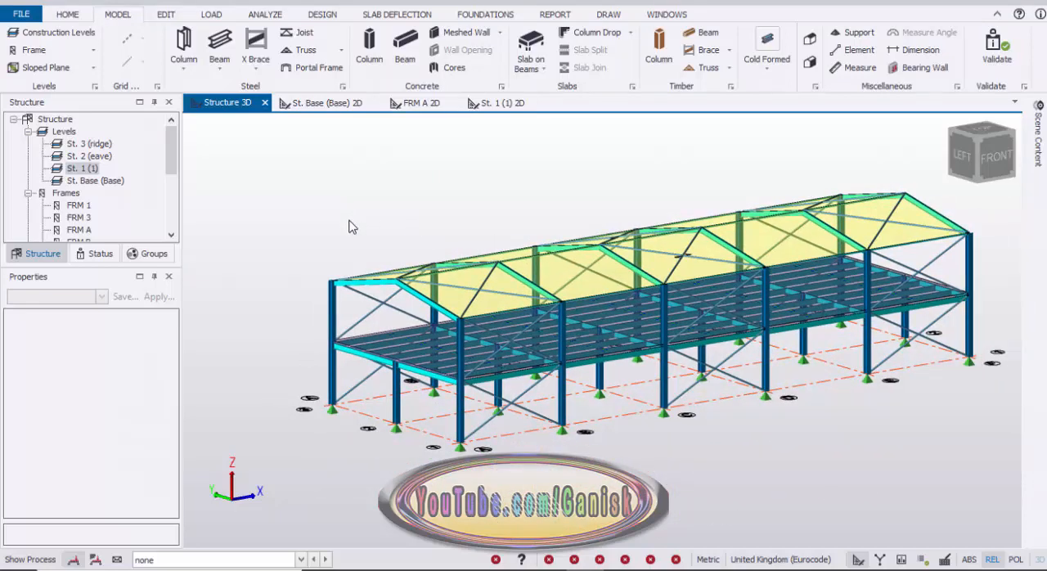
In the loadcase definitions, rename the Services loadcase as Imposed and change its type to Imposed.
left_click(212, 16)
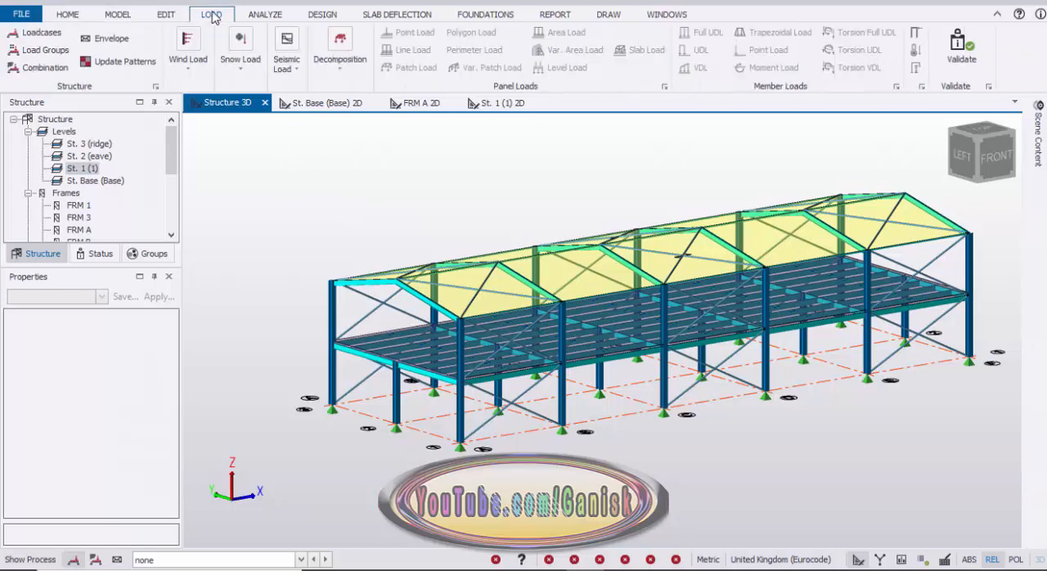
left_click(43, 34)
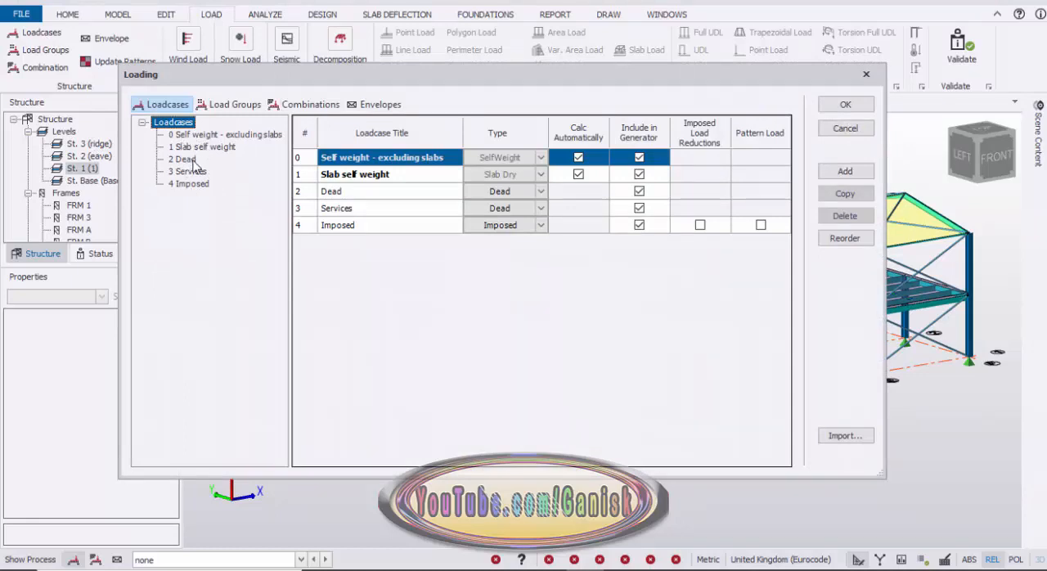
left_click(183, 158)
left_click(188, 170)
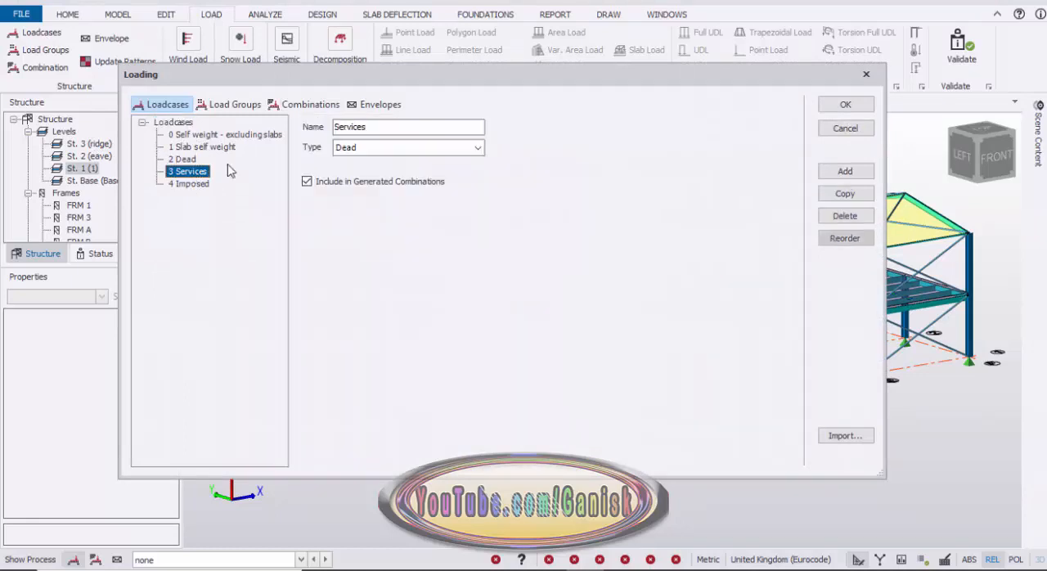
left_click_drag(385, 127, 273, 129)
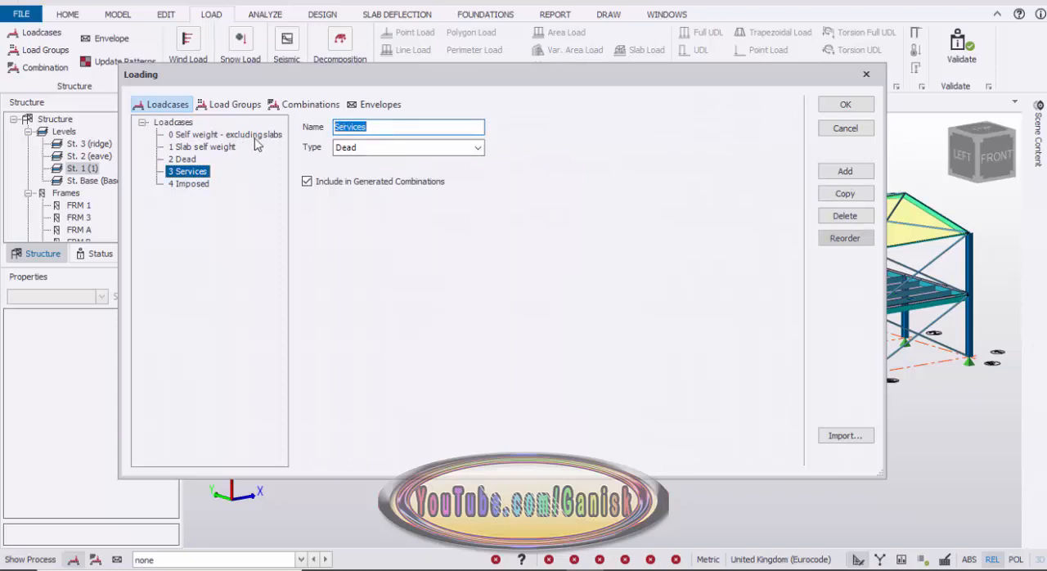
type("Im")
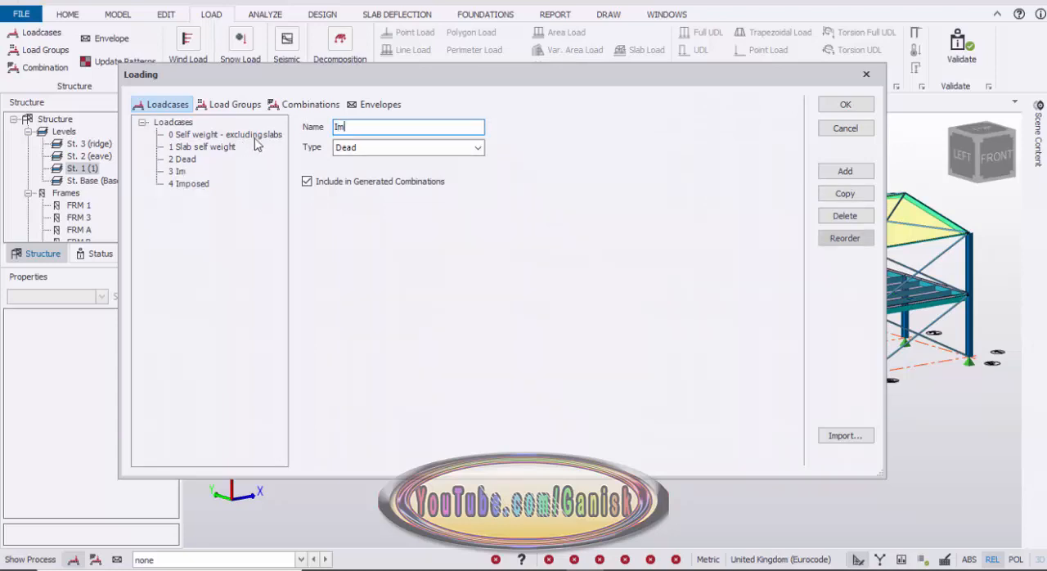
type("posed")
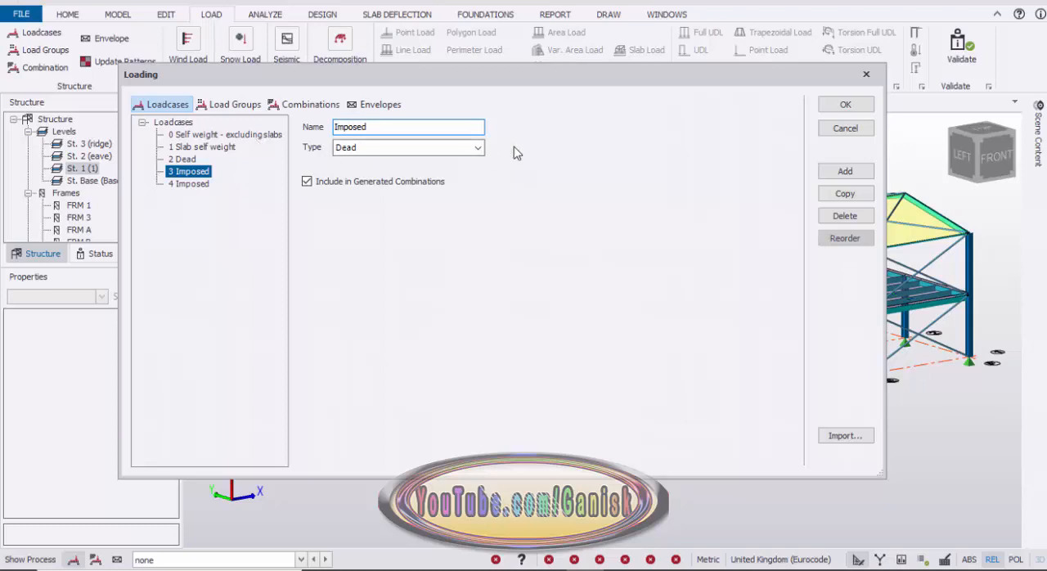
left_click(451, 149)
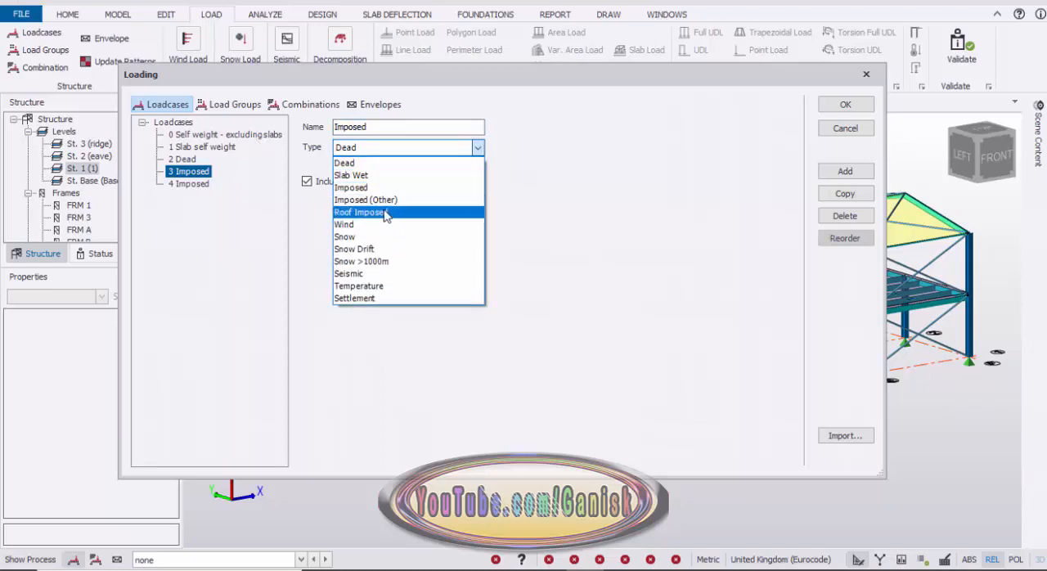
left_click(376, 187)
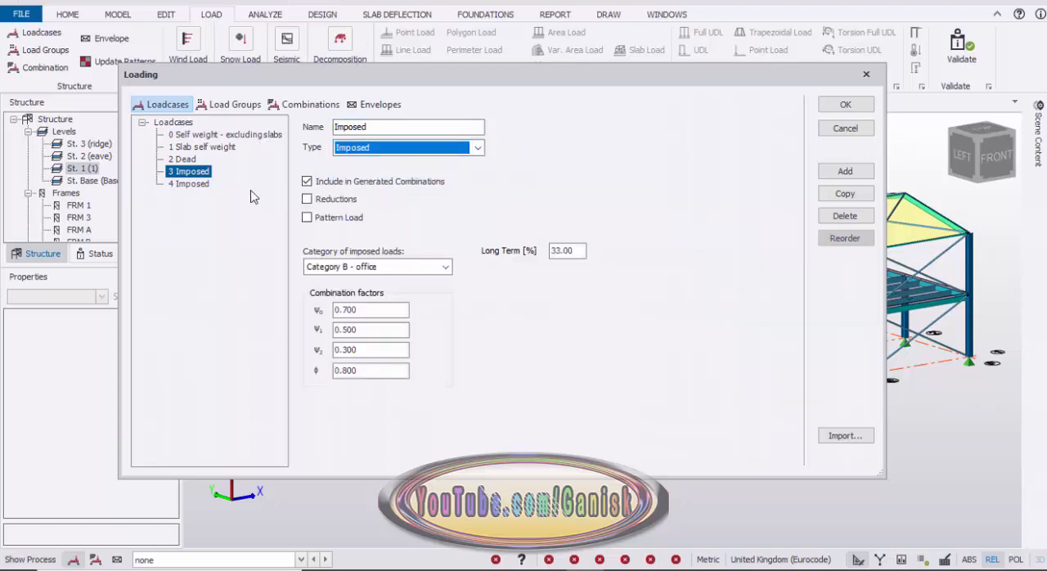
Rename the last loadcase as Roof Imposed, set its type to Roof Imposed, and accept the loadcase definitions.
left_click(190, 185)
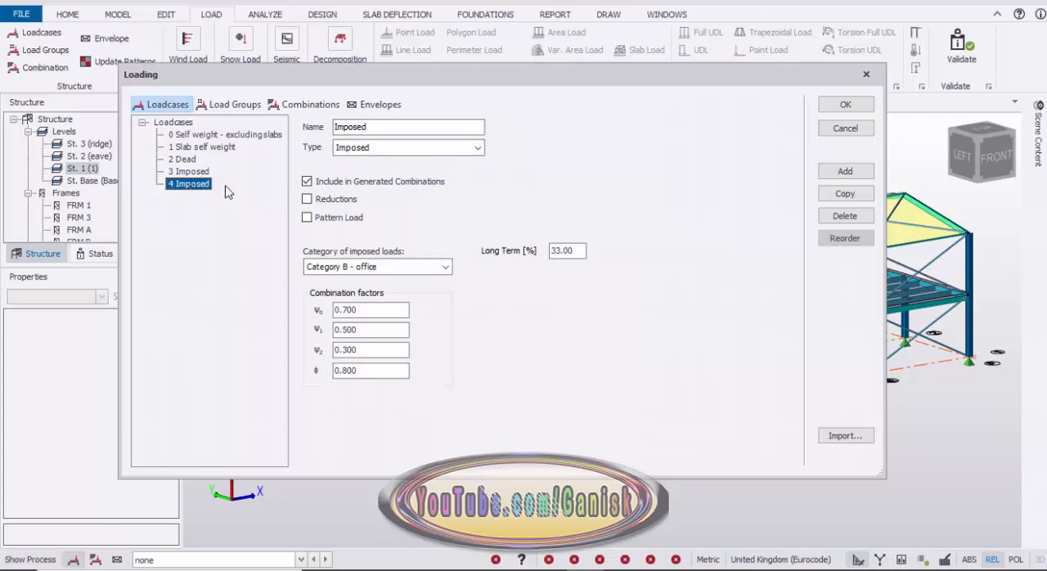
left_click(337, 128)
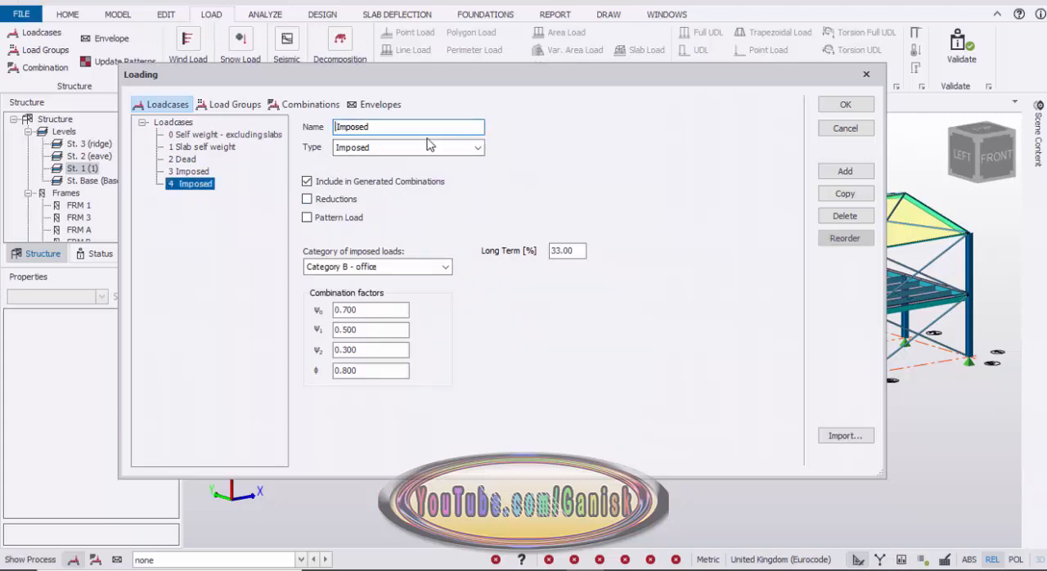
type("Roof")
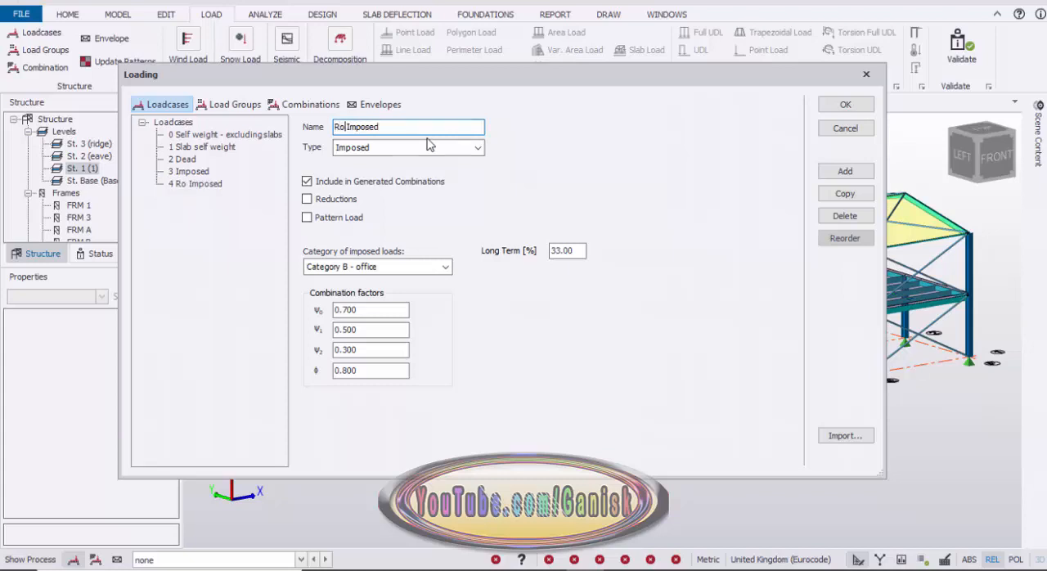
left_click(470, 147)
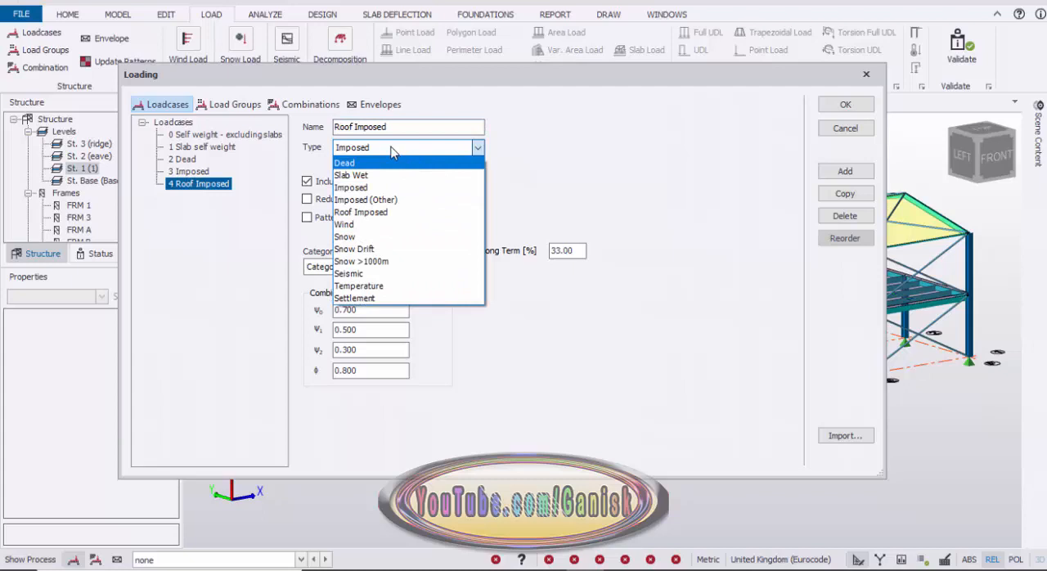
left_click(381, 211)
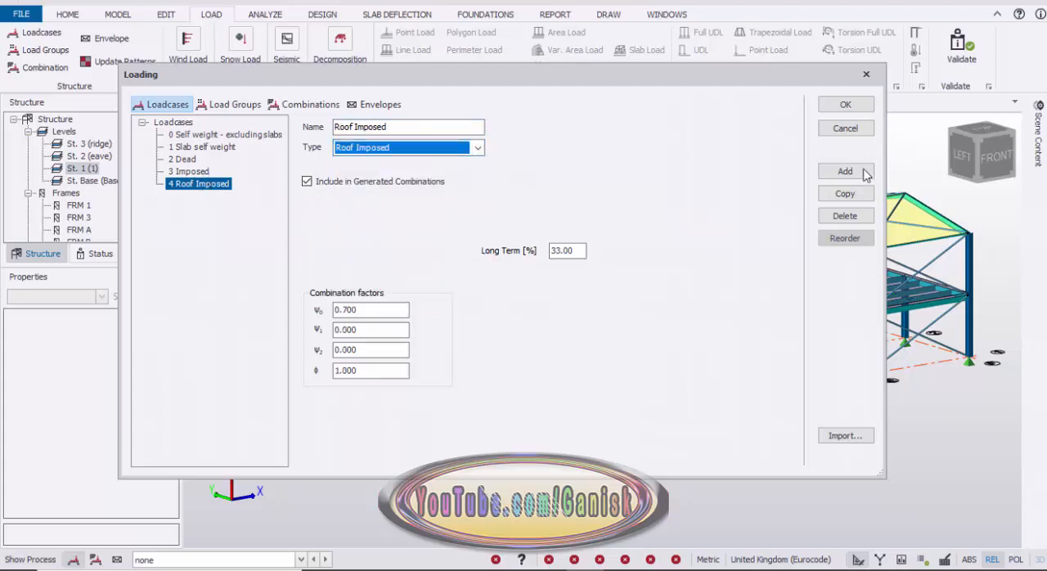
left_click(846, 106)
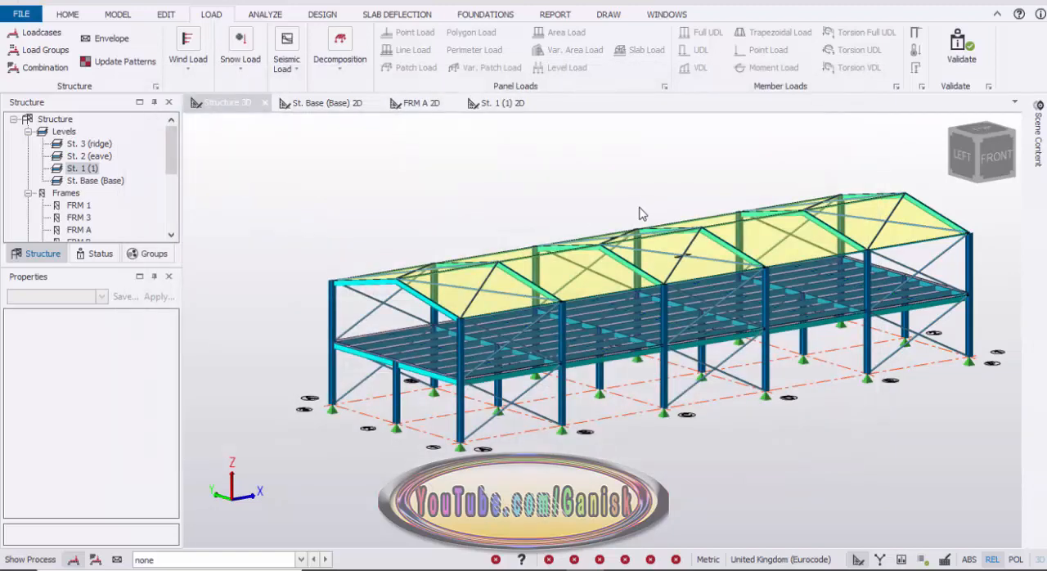
In the Dead loadcase, apply an area load of 0.5 kN/m² to the far roof slope, RI 2.
right_click_drag(305, 351, 298, 379)
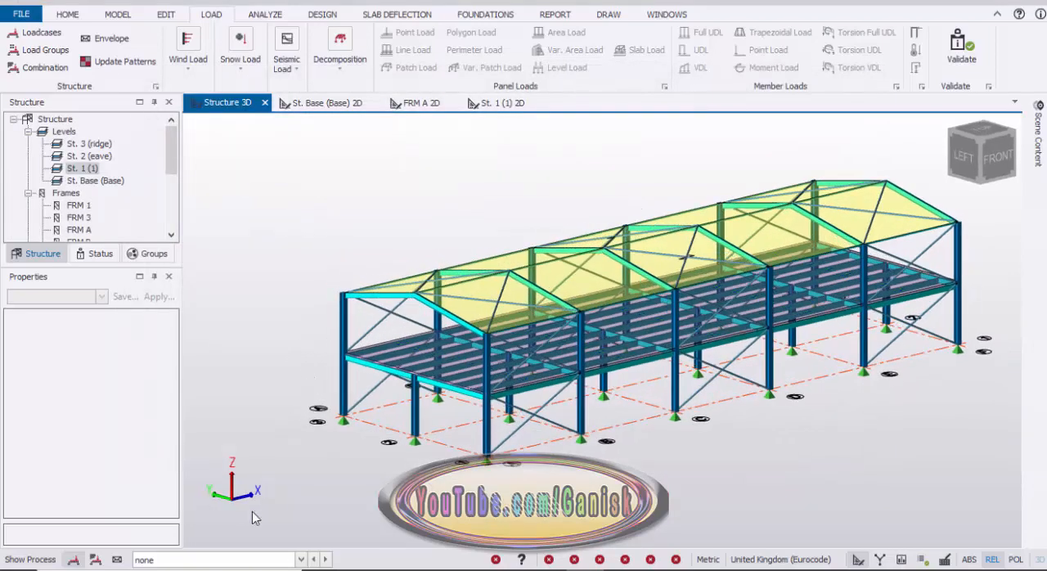
left_click(301, 559)
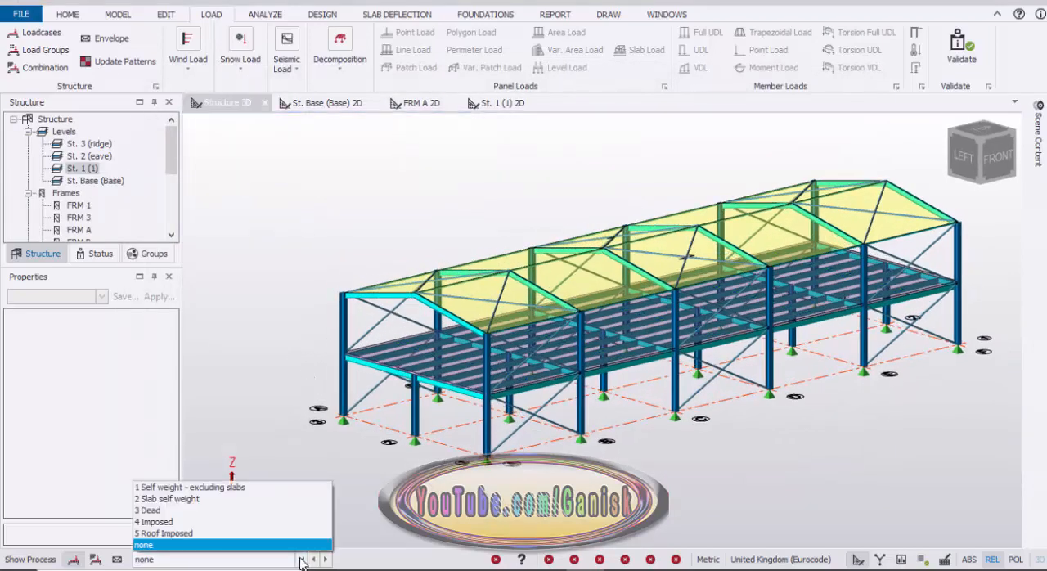
left_click(227, 509)
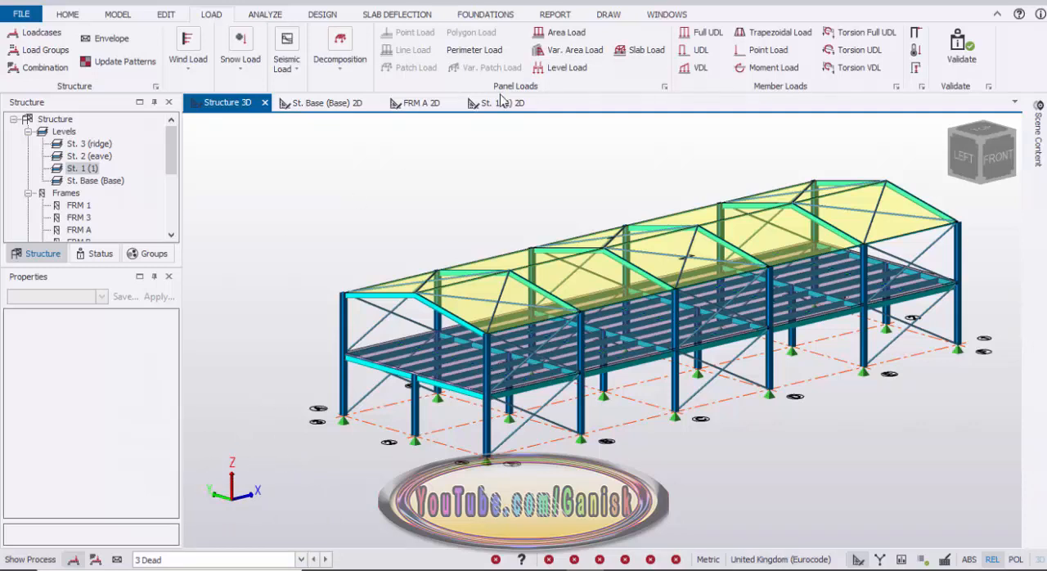
left_click(571, 33)
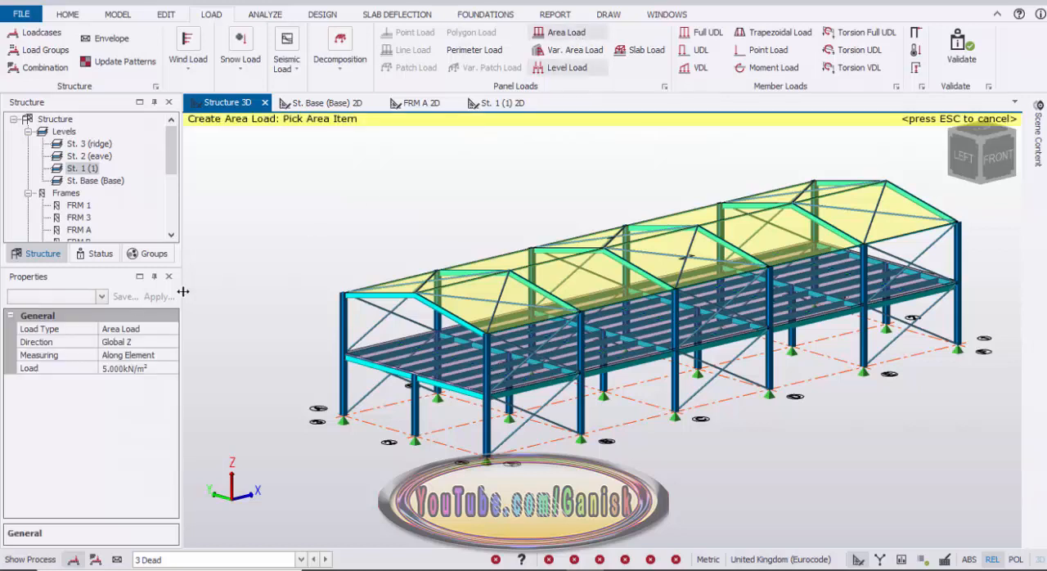
left_click(143, 368)
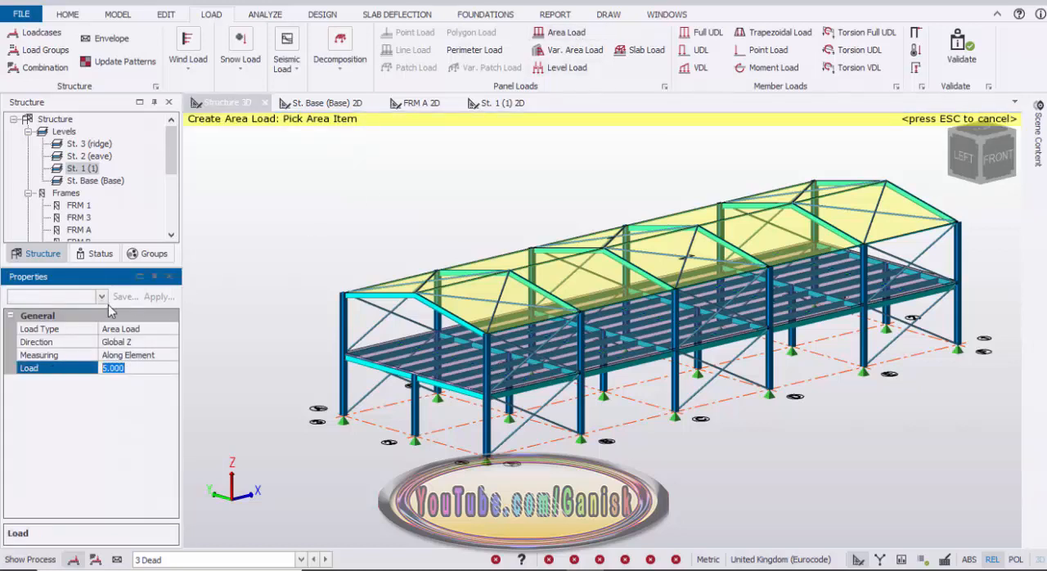
type("0.56")
key("BackSpace")
scroll(388, 264, "up", 5)
left_click(549, 378)
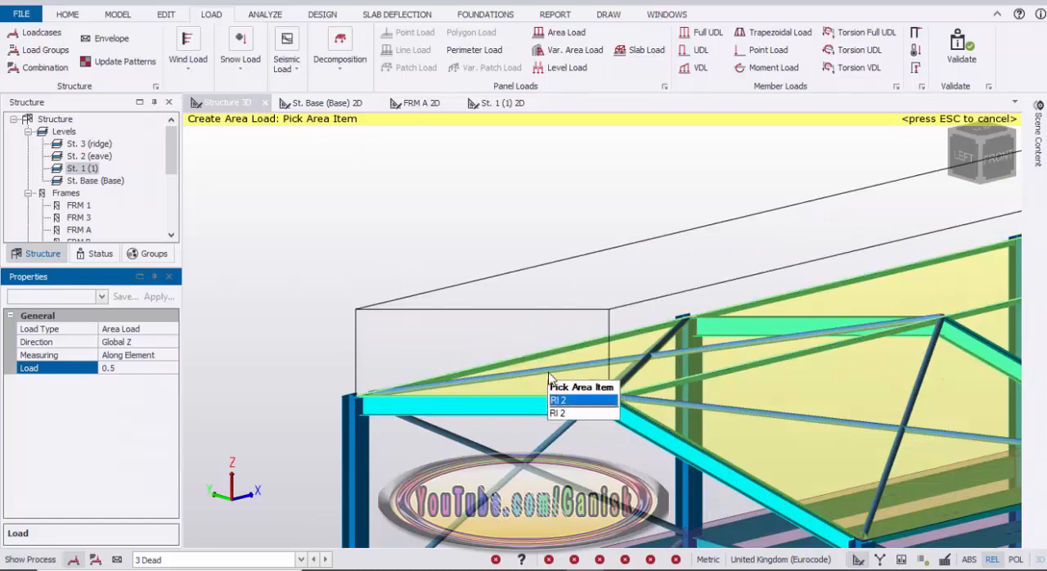
left_click(550, 380)
Apply the same 0.5 kN/m² dead area load to the near roof slope, RI 1, and finish area loading.
scroll(467, 322, "down", 2)
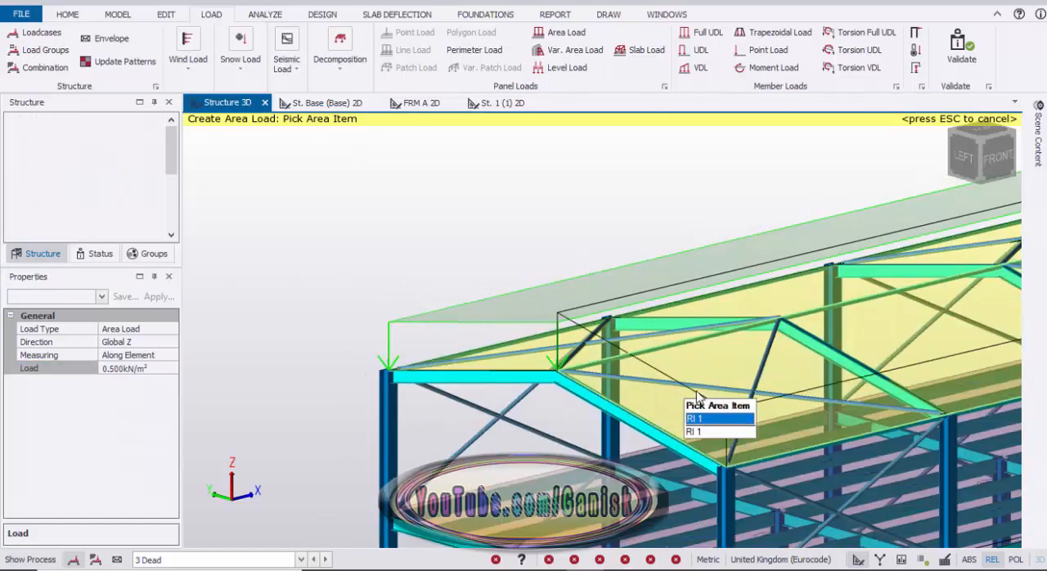
left_click(683, 374)
scroll(677, 373, "down", 1)
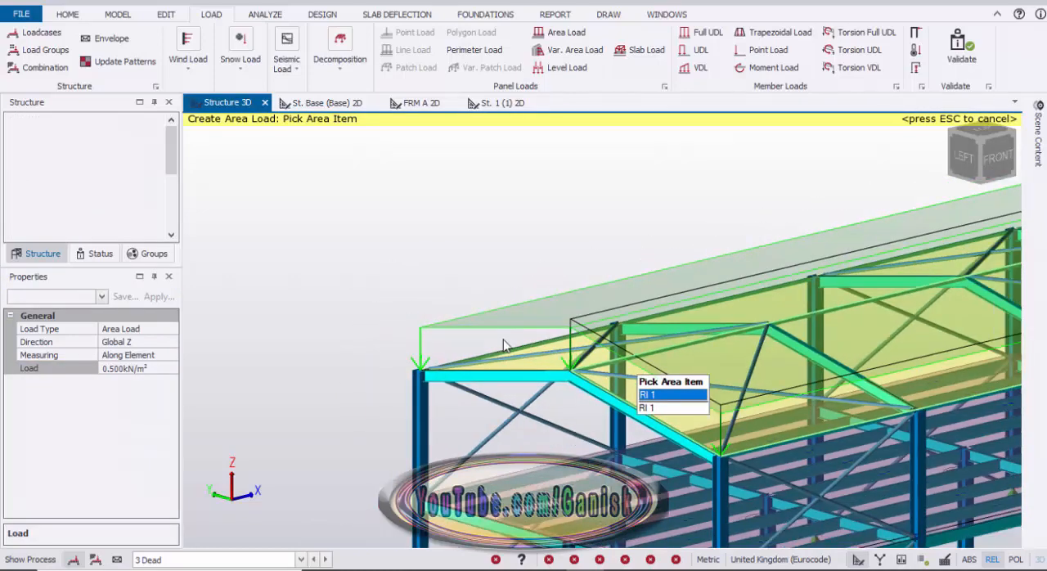
scroll(491, 339, "down", 2)
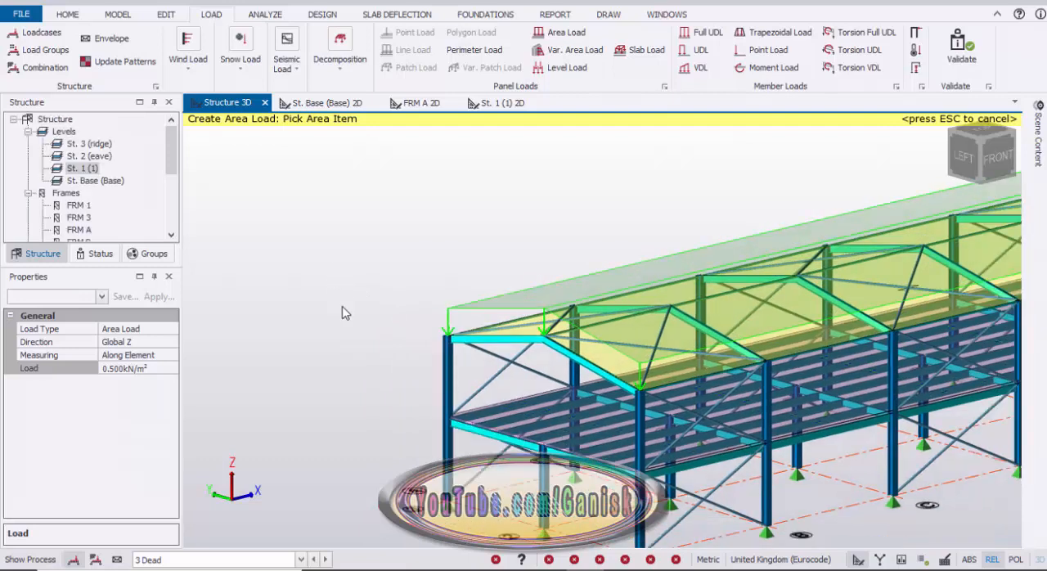
key("Escape")
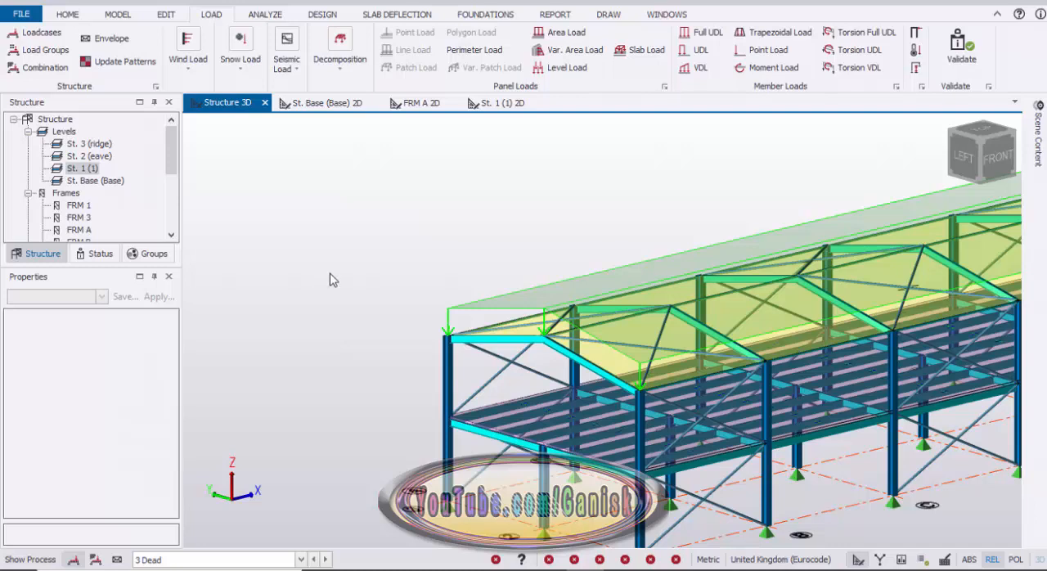
Apply a level load of 1.5 kN/m² to the first-floor slab in the Dead loadcase.
left_click(563, 69)
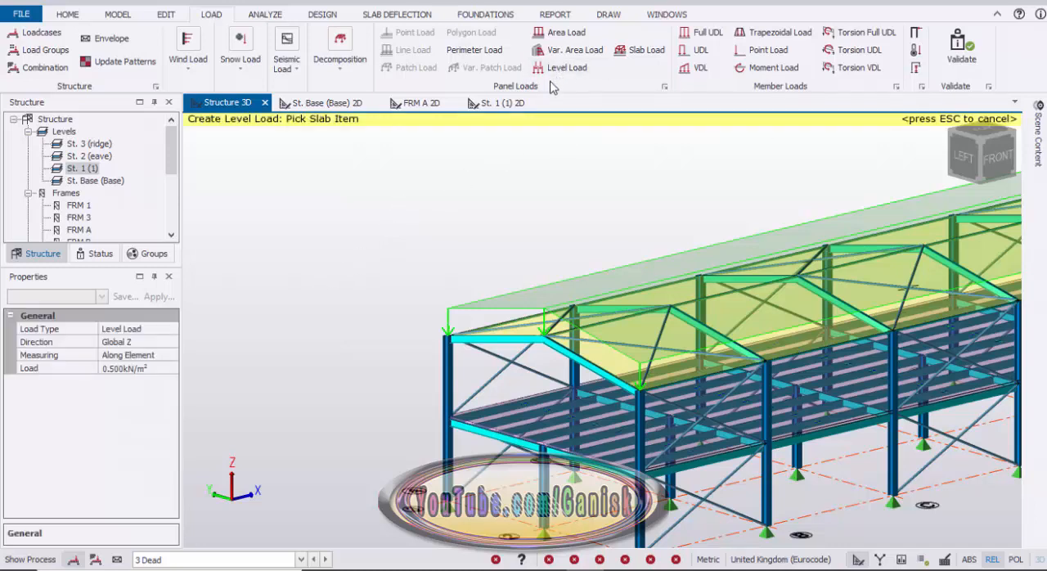
left_click(144, 368)
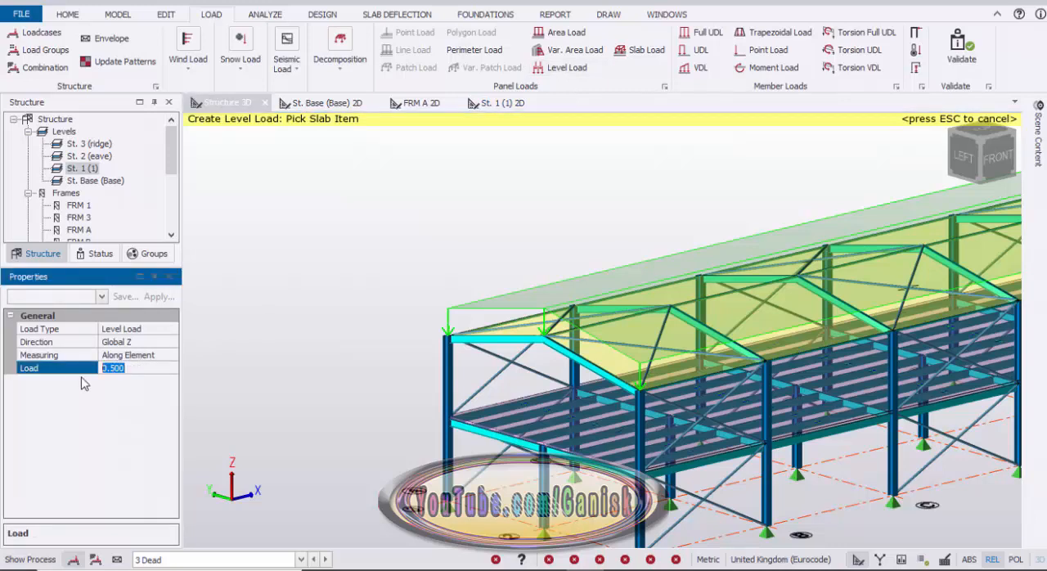
type("1.5")
scroll(515, 415, "up", 2)
scroll(515, 416, "up", 1)
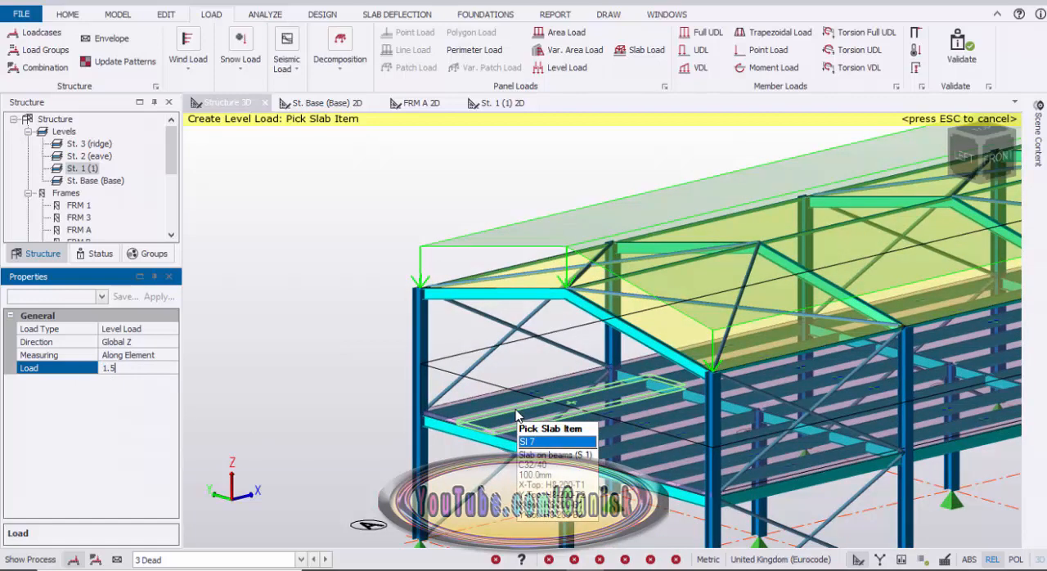
scroll(504, 410, "down", 2)
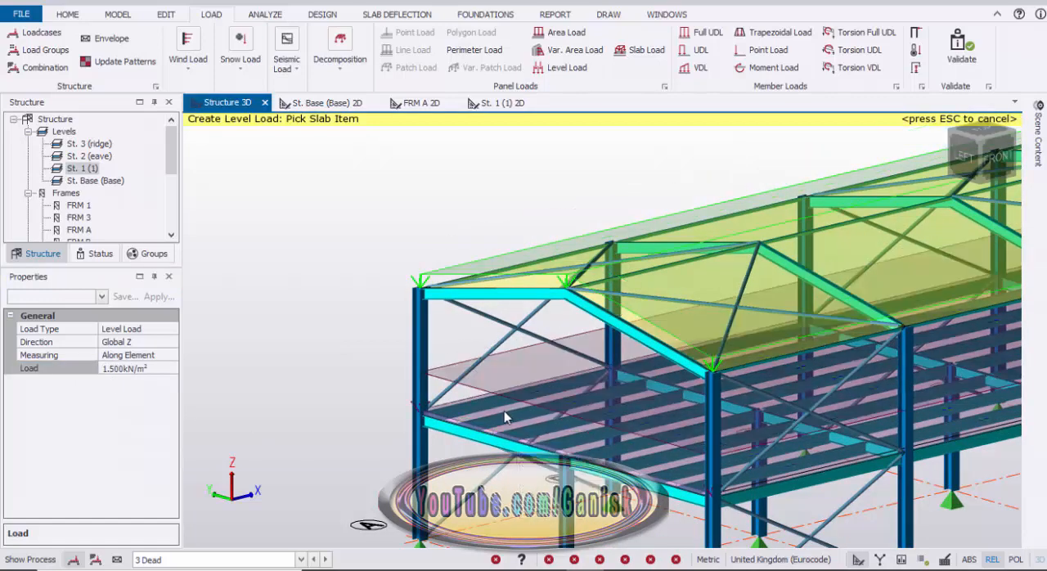
scroll(441, 416, "down", 2)
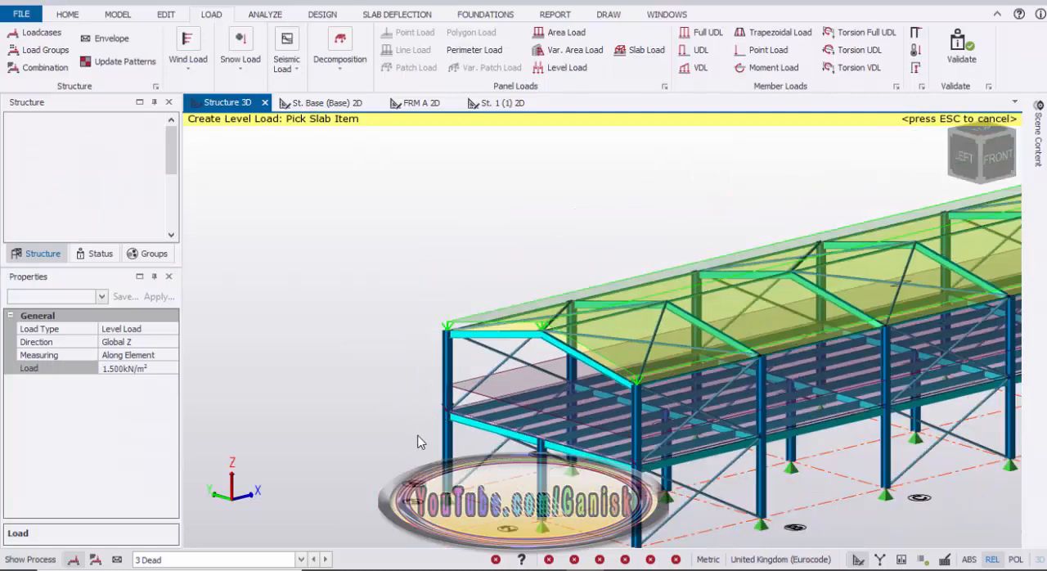
middle_click_drag(417, 441, 360, 407)
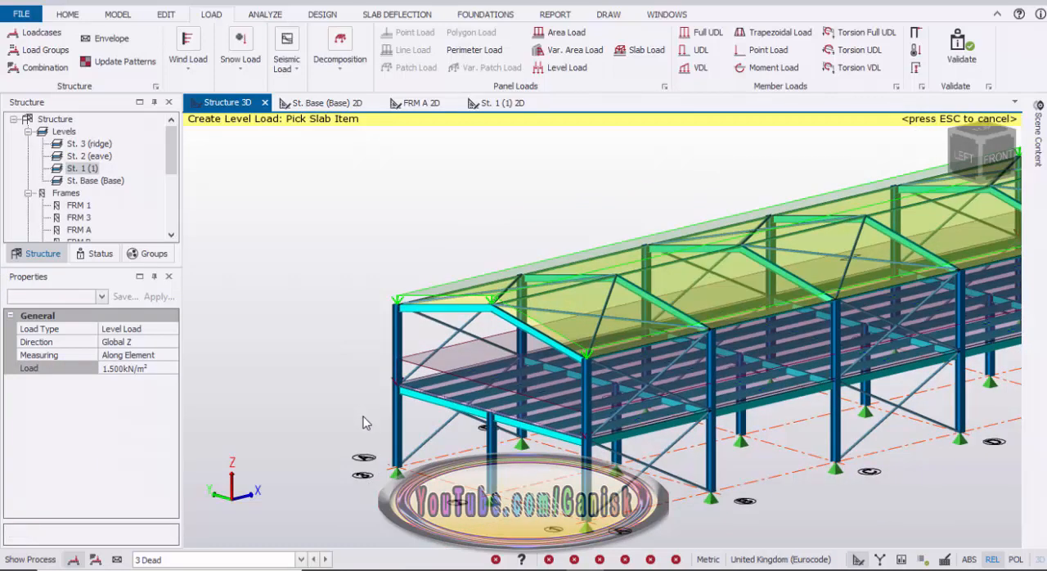
key("Escape")
In the Imposed loadcase, apply a level load of 3 kN/m² to the first-floor slab and finish level loading.
left_click(300, 559)
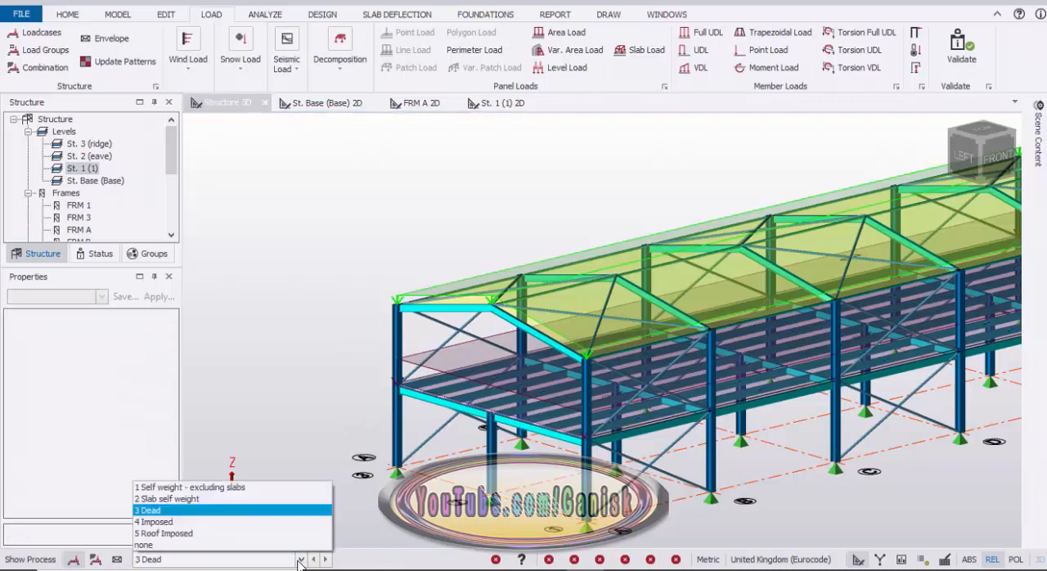
left_click(225, 522)
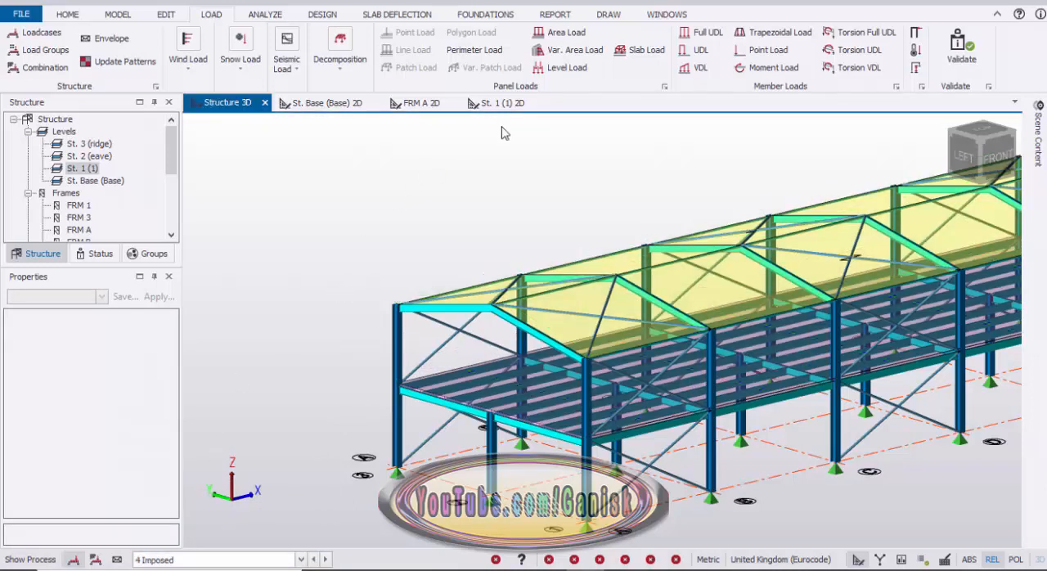
left_click(570, 70)
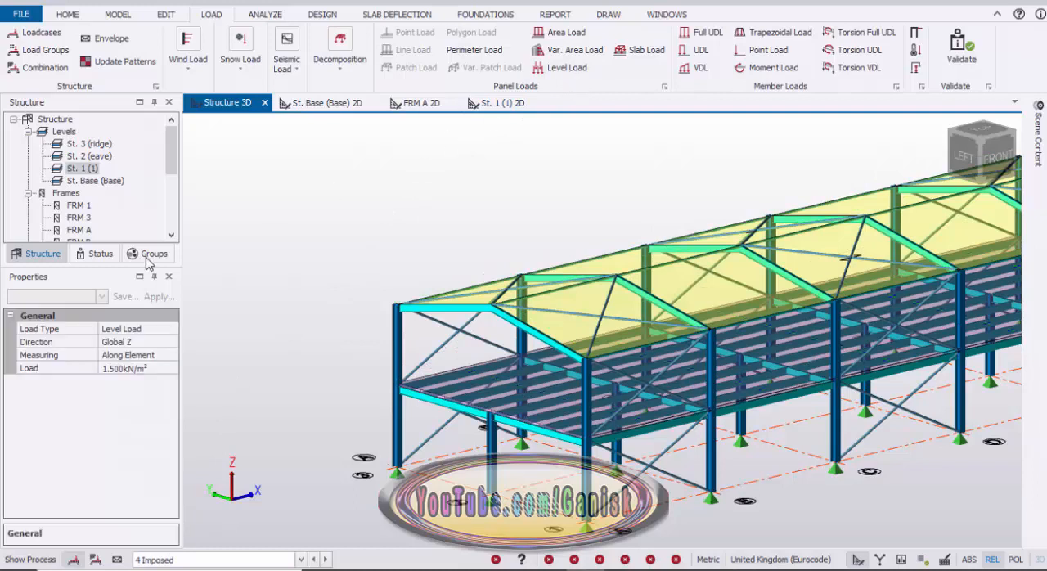
left_click(133, 368)
left_click_drag(146, 367, 22, 370)
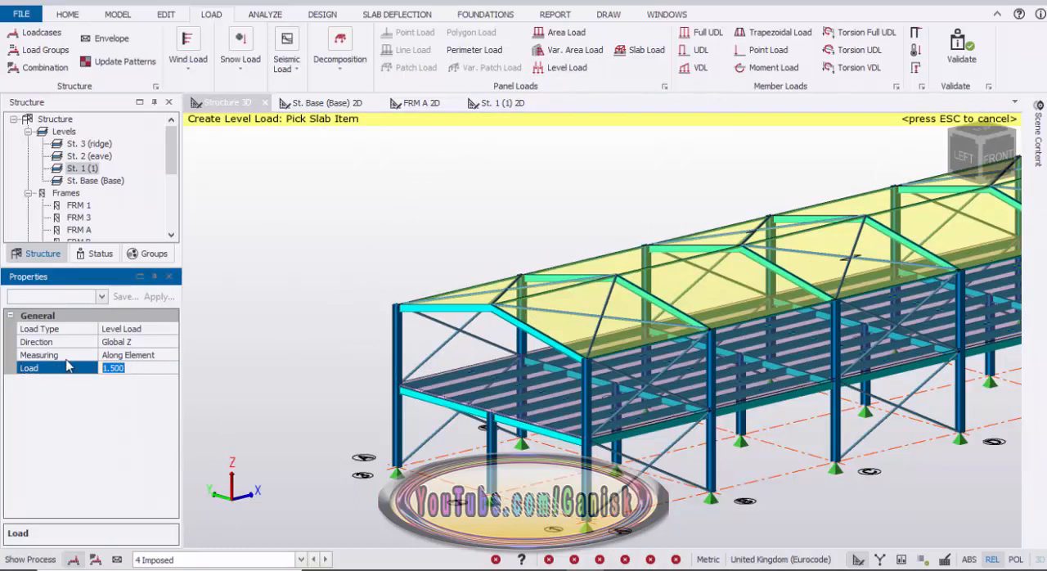
type("3")
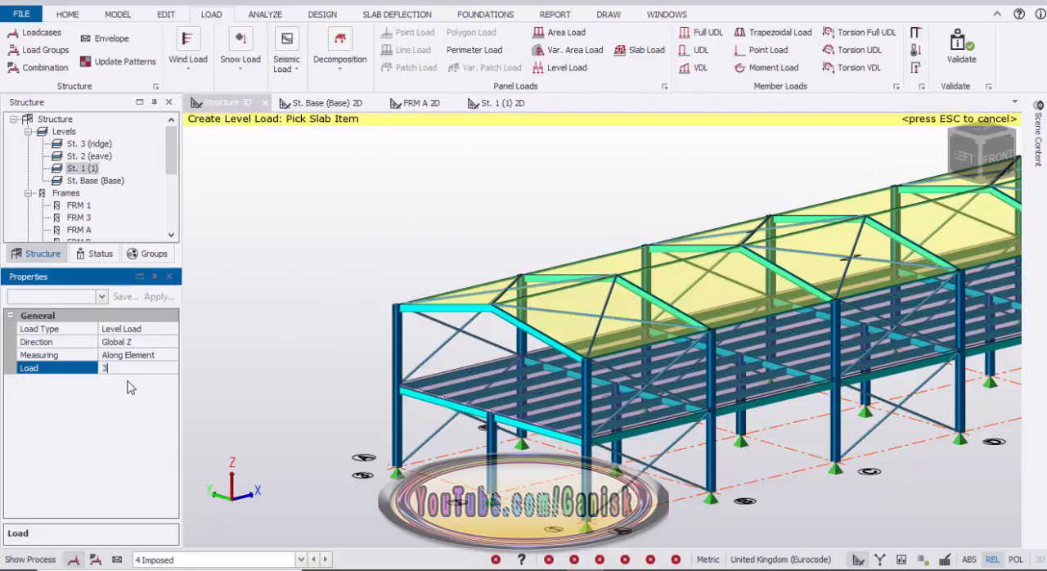
left_click(456, 391)
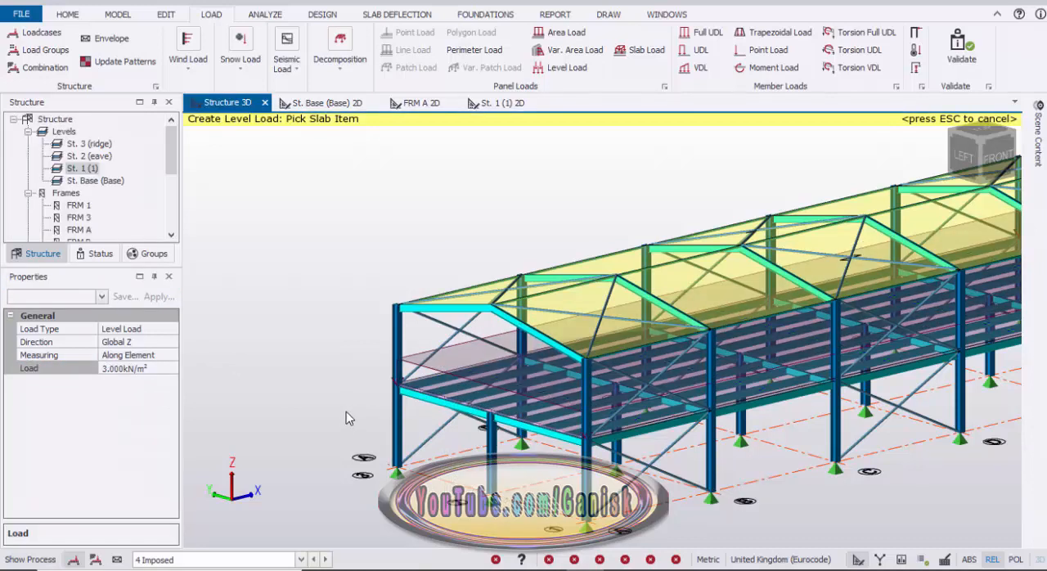
key("Escape")
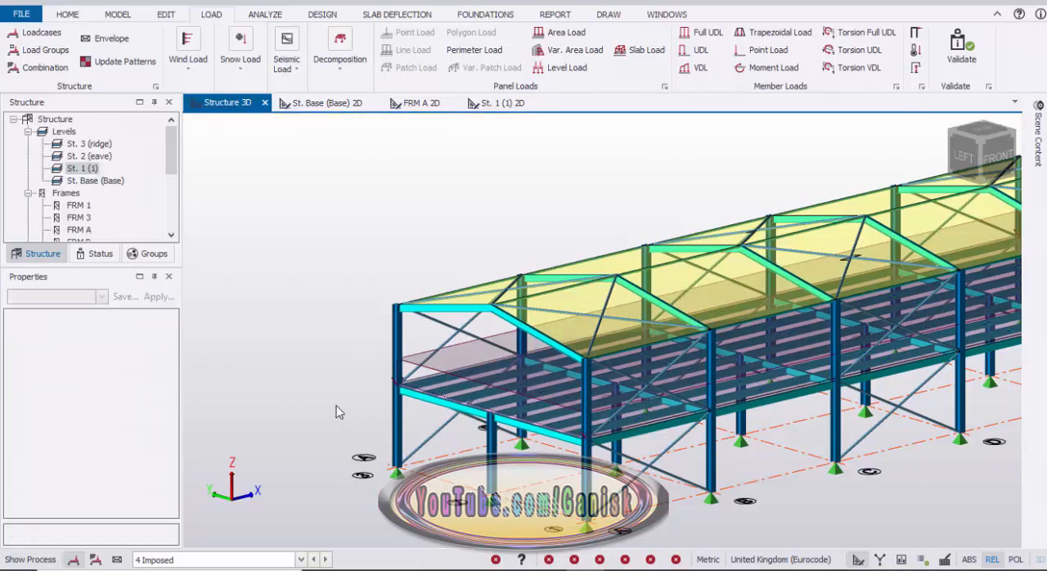
Switch to the Roof Imposed loadcase and start an area load with its measuring set to Projected.
left_click(301, 559)
left_click(214, 533)
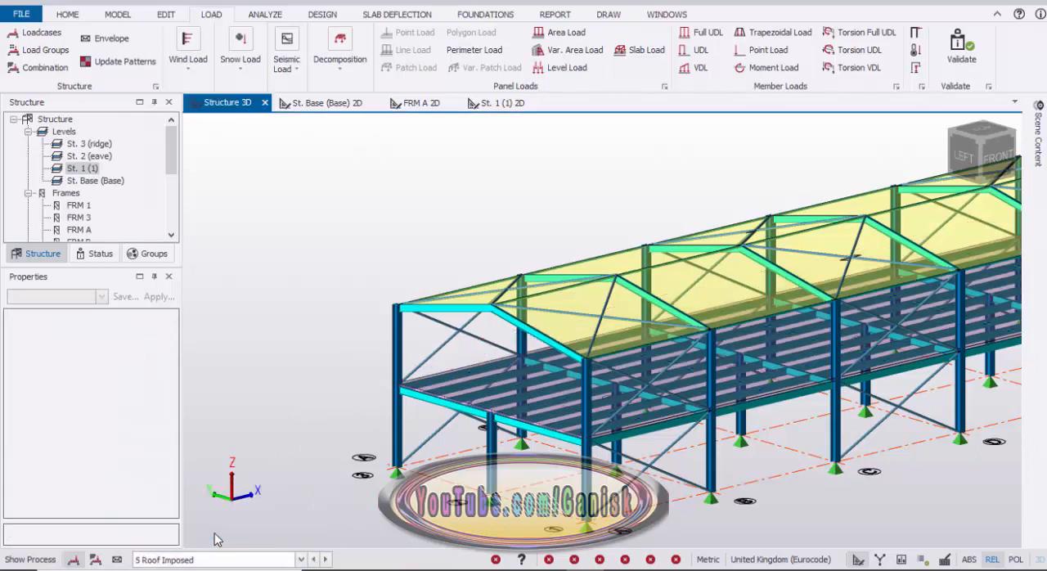
left_click(570, 32)
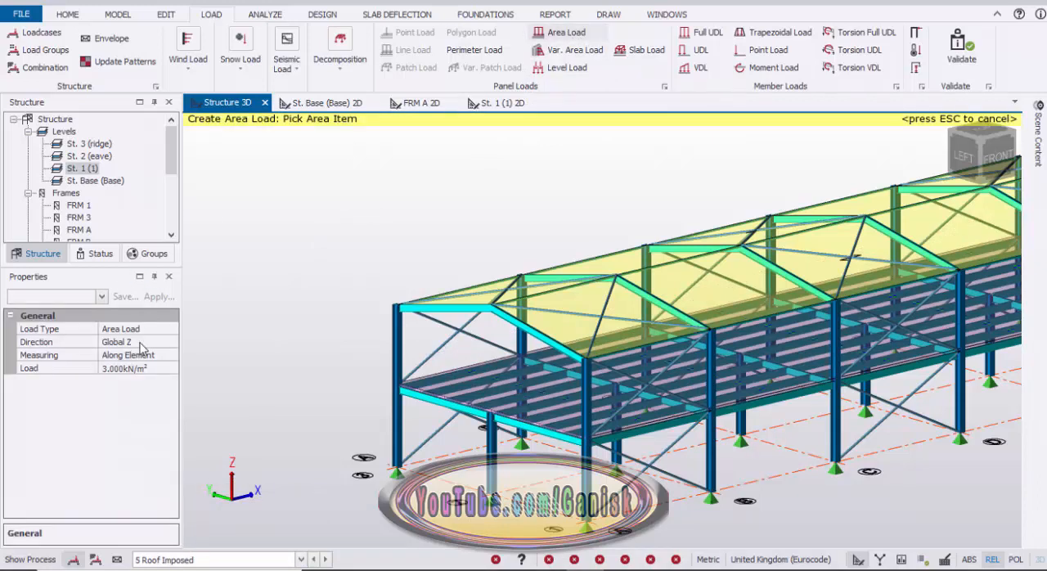
left_click(155, 355)
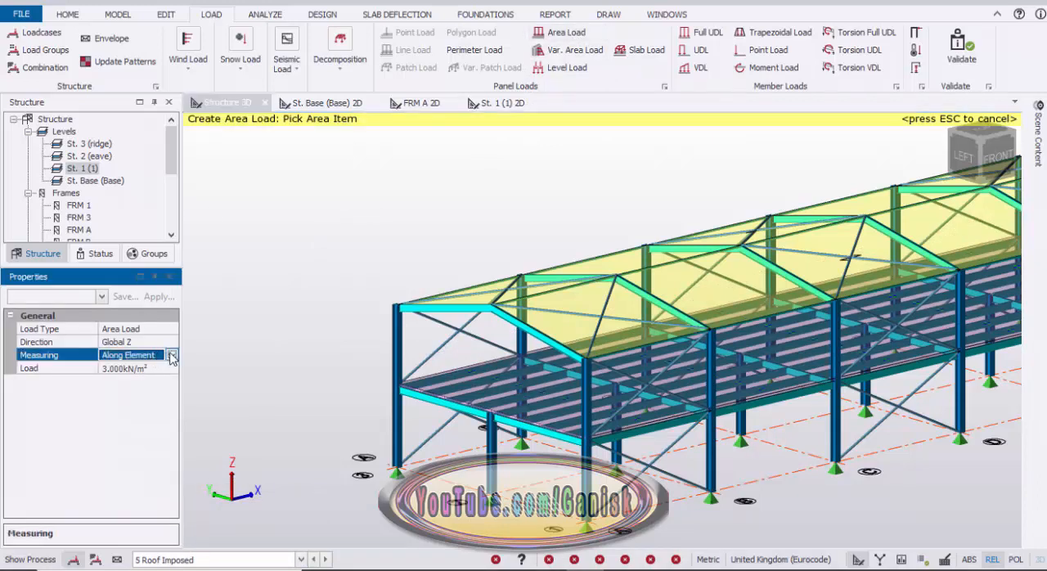
left_click(171, 355)
left_click(131, 382)
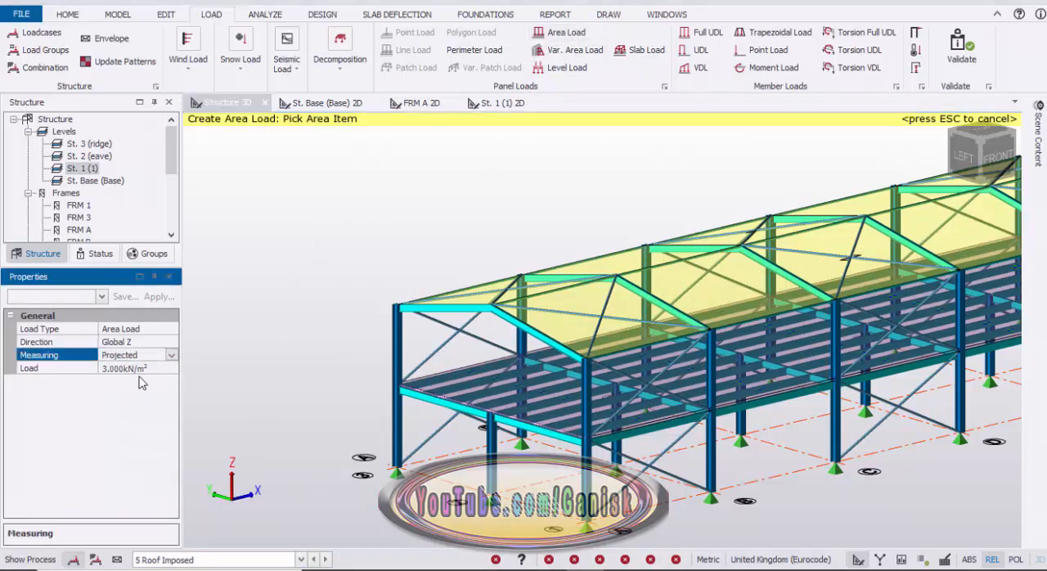
Set the area load to 0.8 kN/m², apply it to both roof slopes, and finish area loading.
left_click(82, 368)
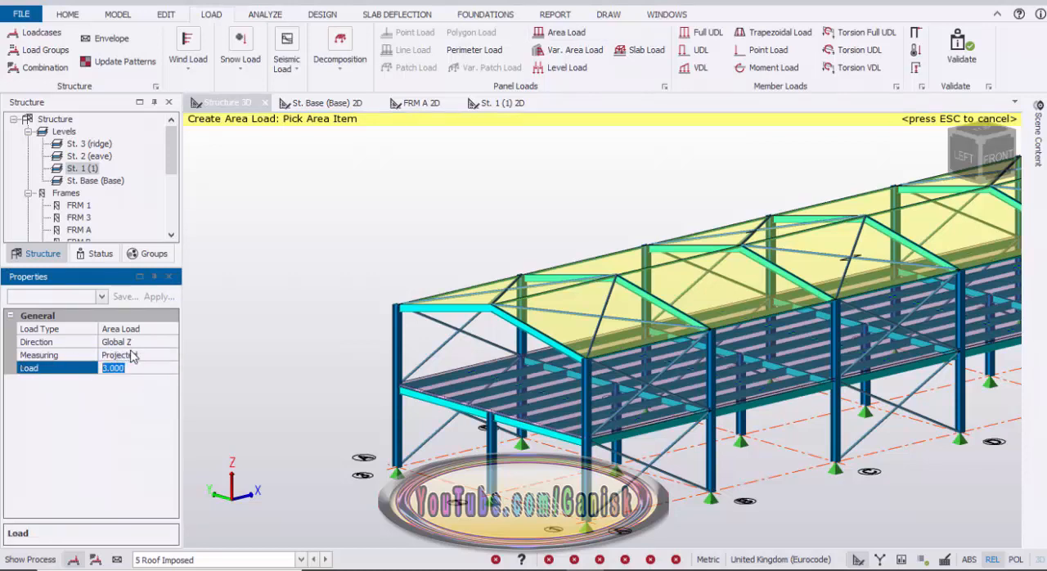
type("0.8")
mouse_move(475, 291)
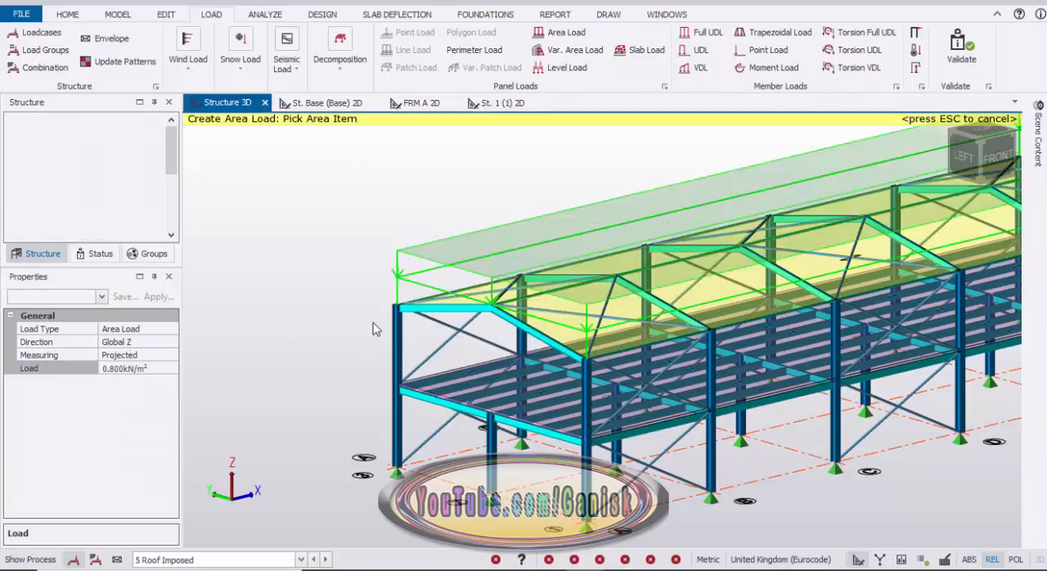
scroll(342, 357, "down", 3)
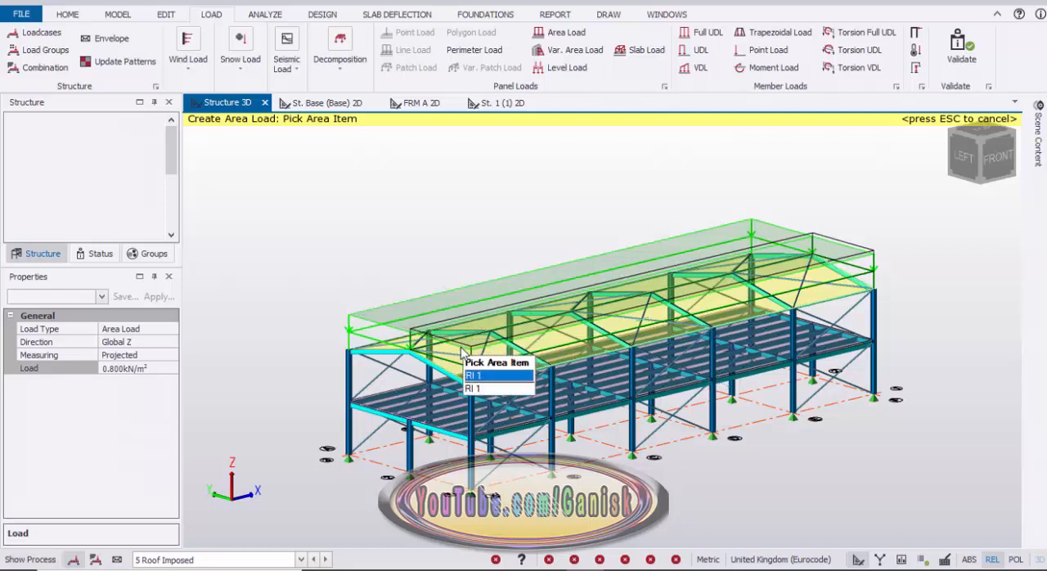
left_click(508, 333)
key("Escape")
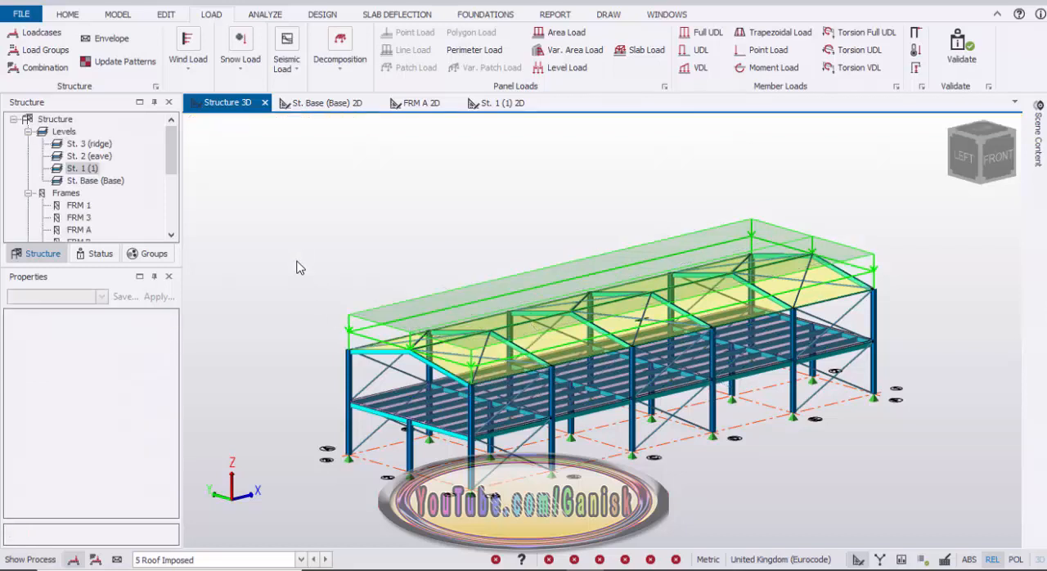
Start generating load combinations with the default Table A1.2(B) Eq 6.10 parameters and advance to the EHF settings.
scroll(303, 302, "down", 3)
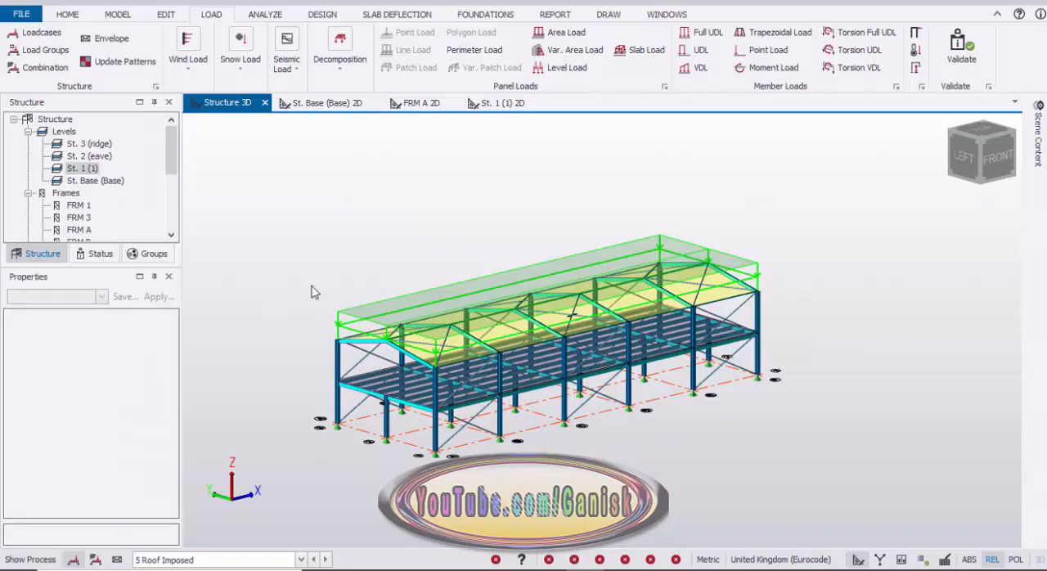
mouse_move(423, 332)
scroll(332, 340, "up", 4)
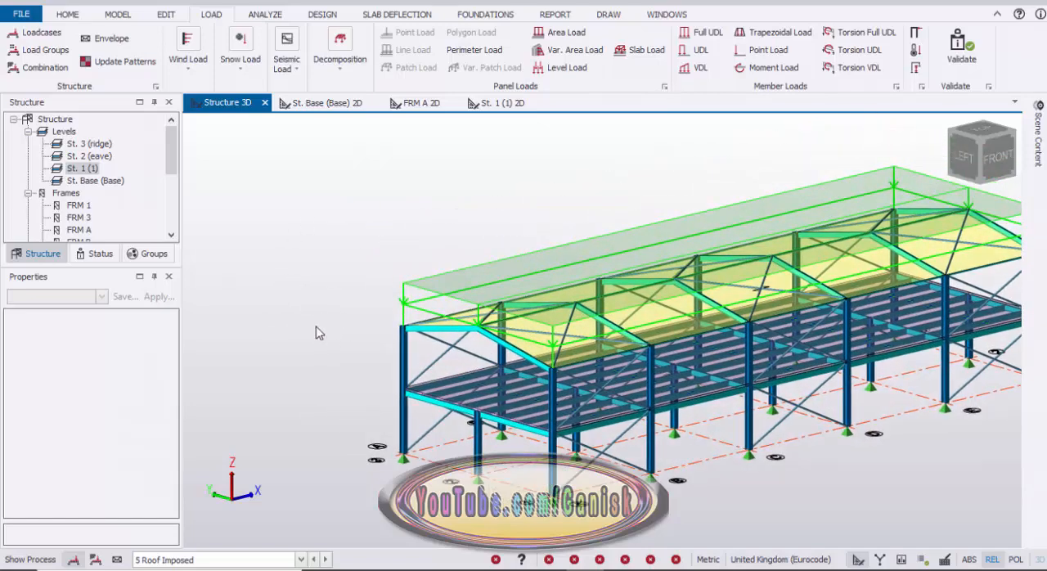
left_click(55, 74)
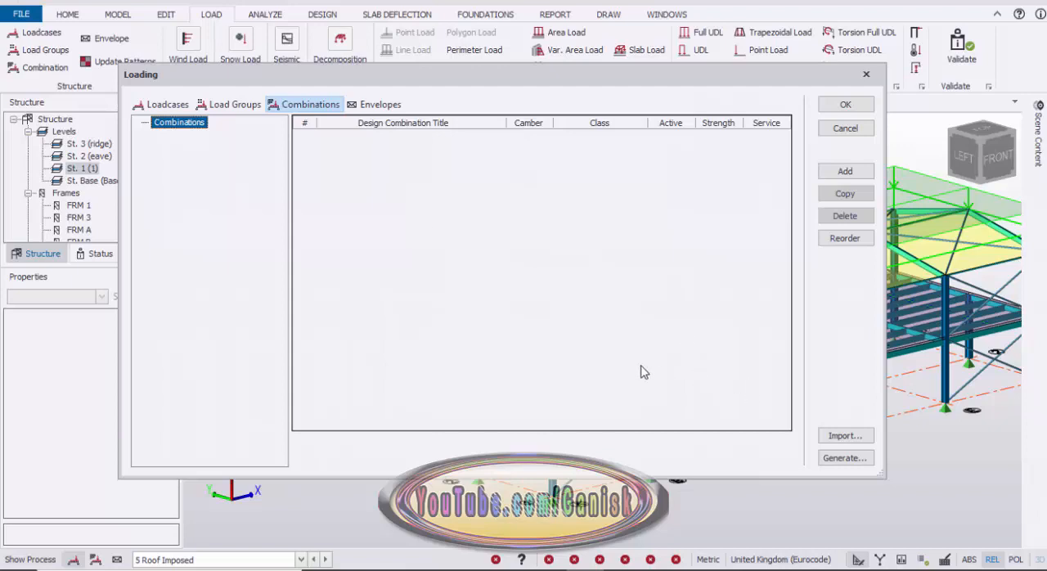
left_click(844, 459)
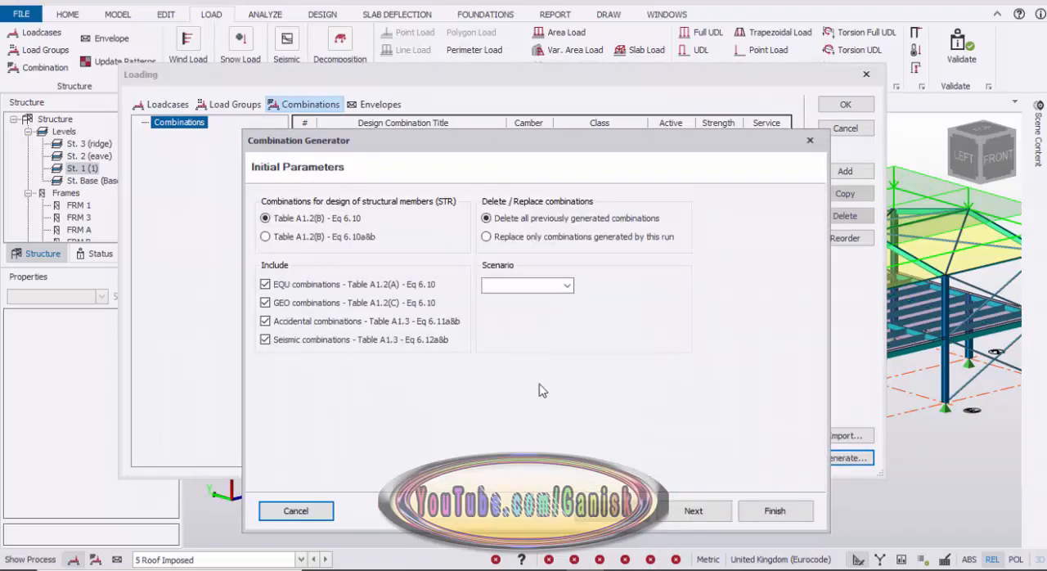
left_click(700, 517)
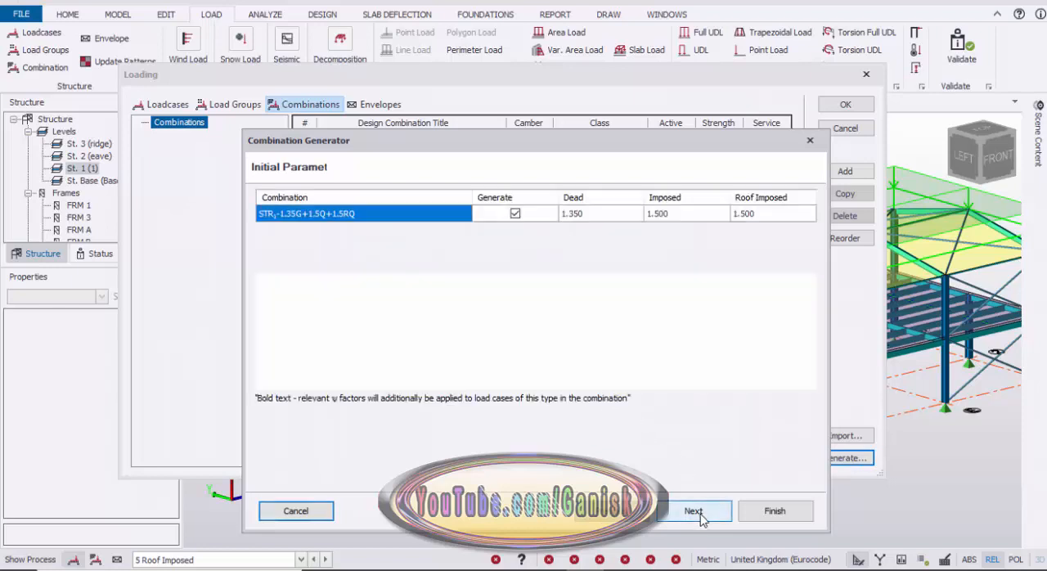
left_click(697, 513)
left_click(696, 514)
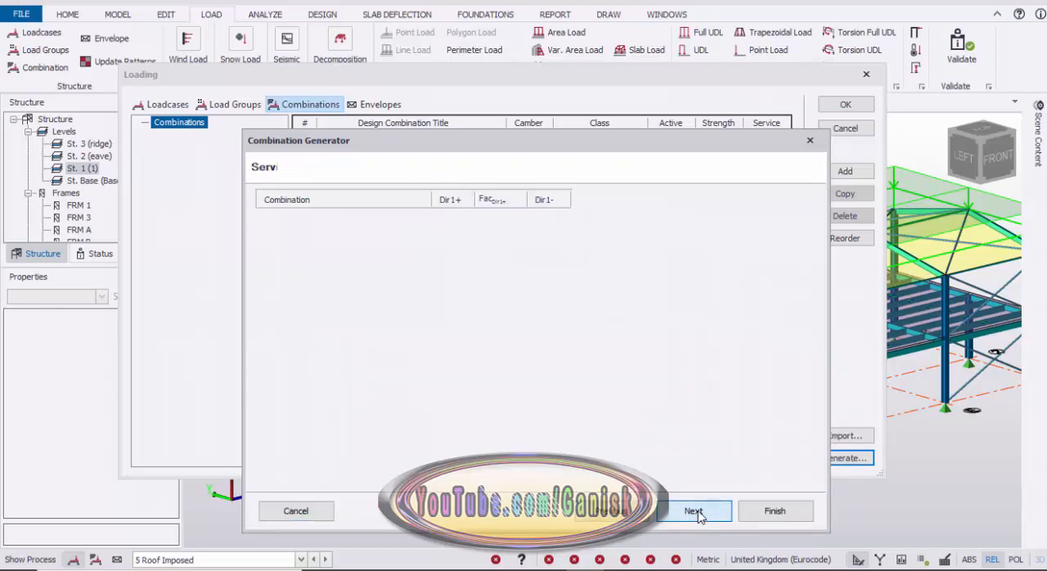
Include EHF in Dir1+, Dir1-, Dir2+ and Dir2- for the STR 1.35G+1.5Q+1.5RQ+EHF combination.
left_click(453, 233)
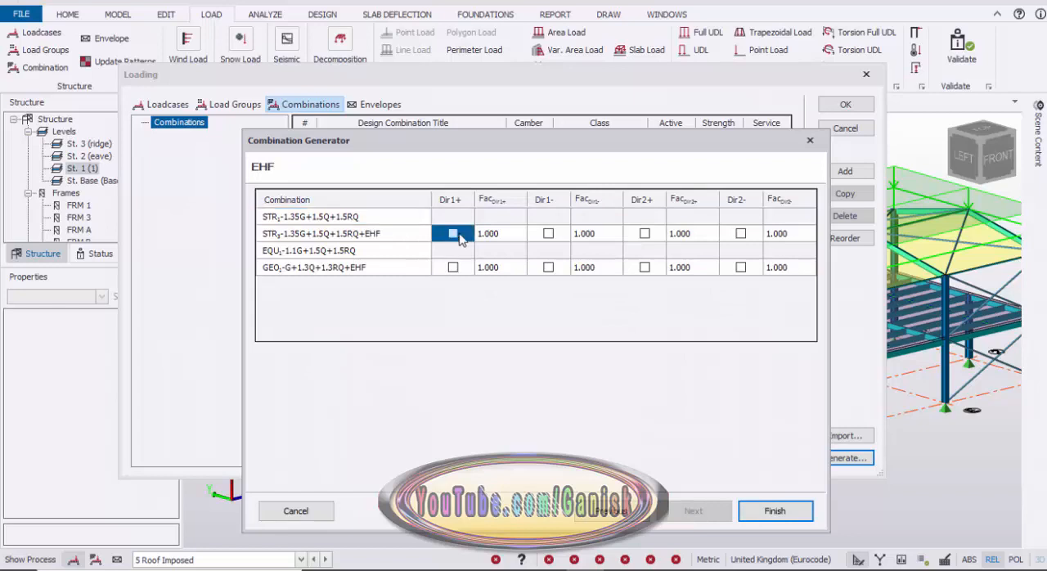
left_click(548, 234)
left_click(644, 234)
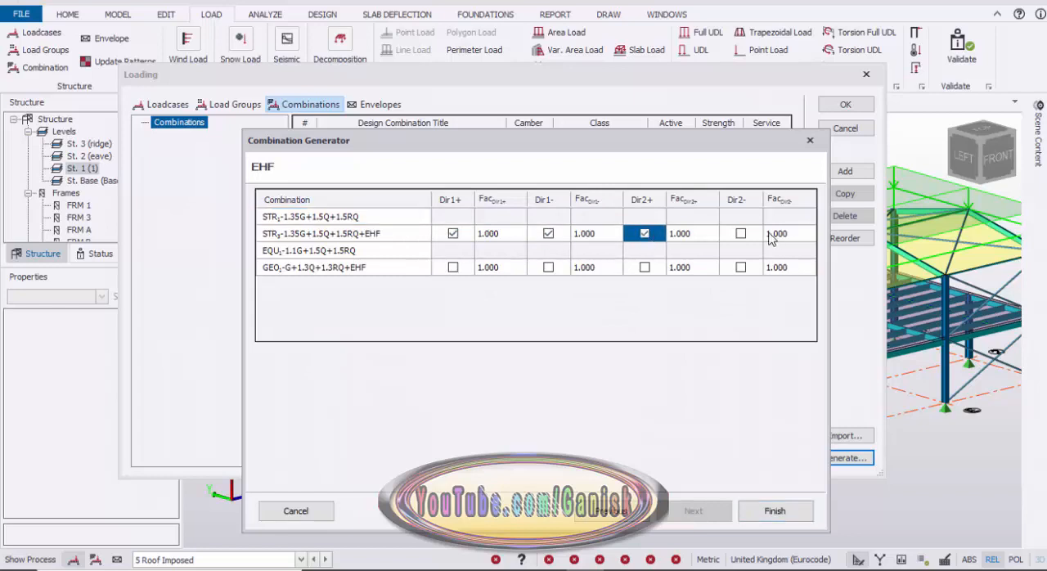
left_click(740, 234)
Include EHF in all four directions for the GEO G+1.3Q+1.3RQ+EHF combination, then generate and accept the combinations.
left_click(453, 270)
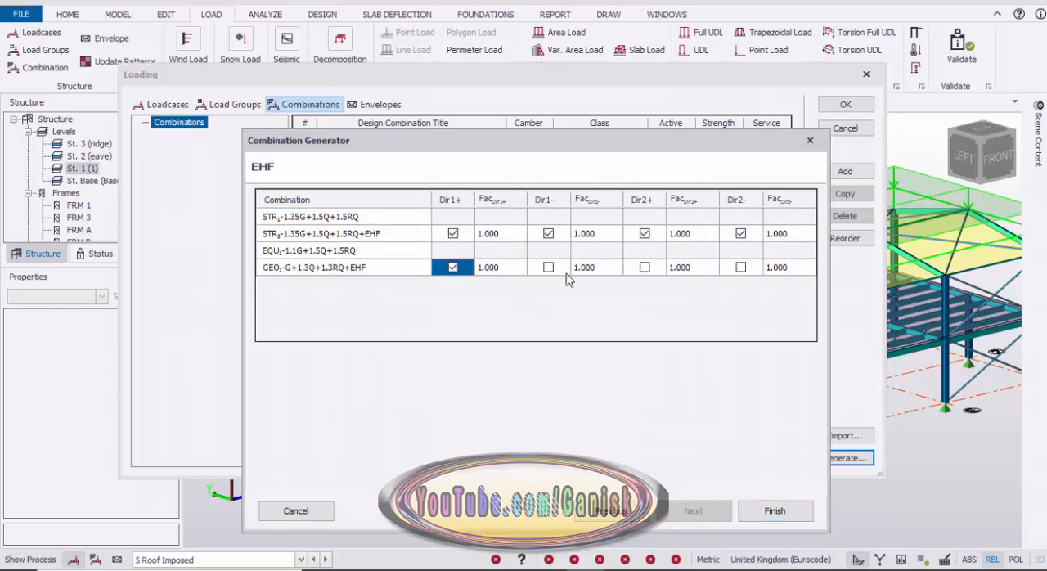
left_click(548, 269)
left_click(646, 272)
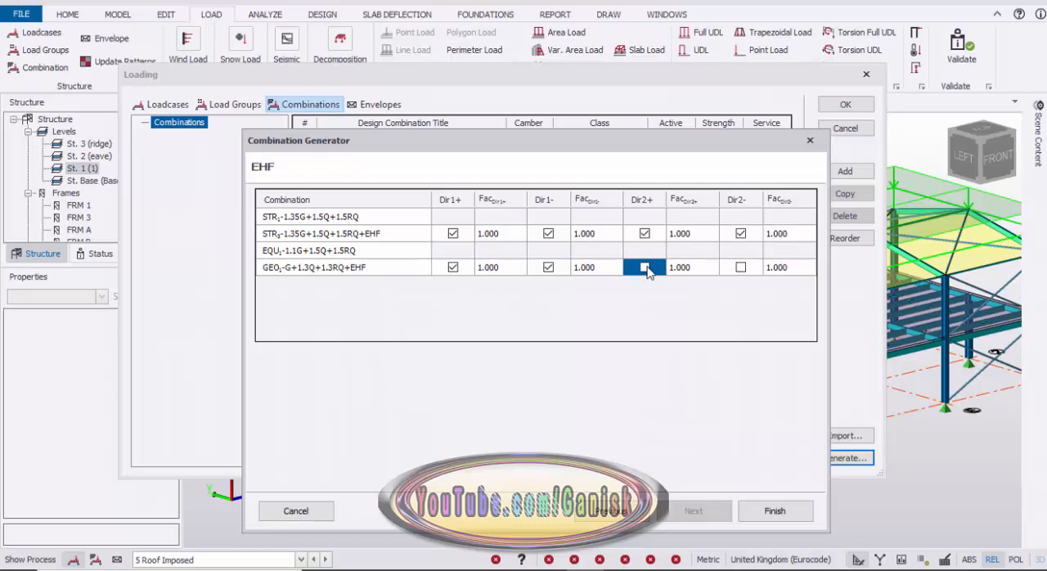
left_click(740, 268)
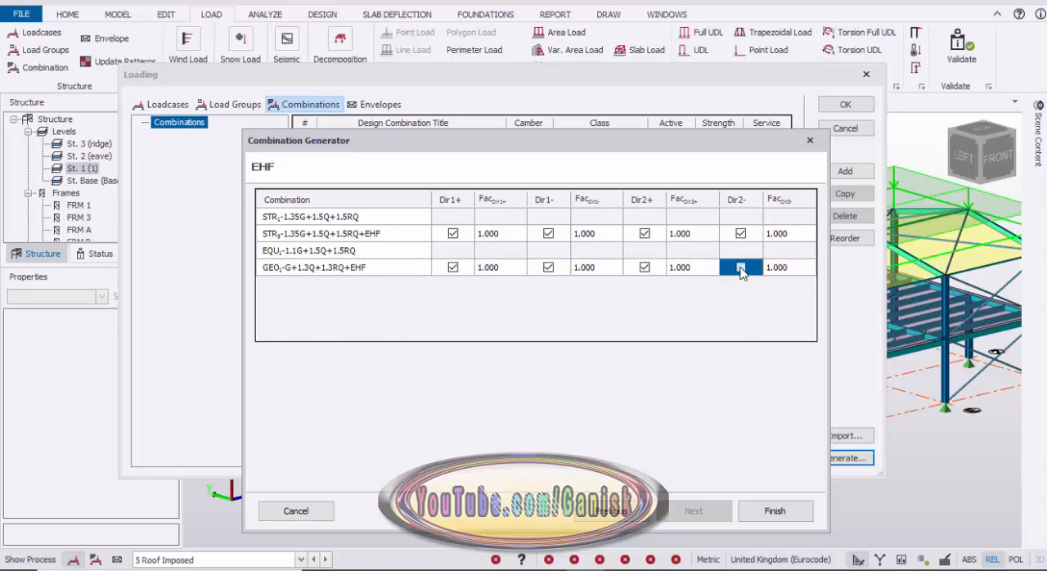
left_click(773, 510)
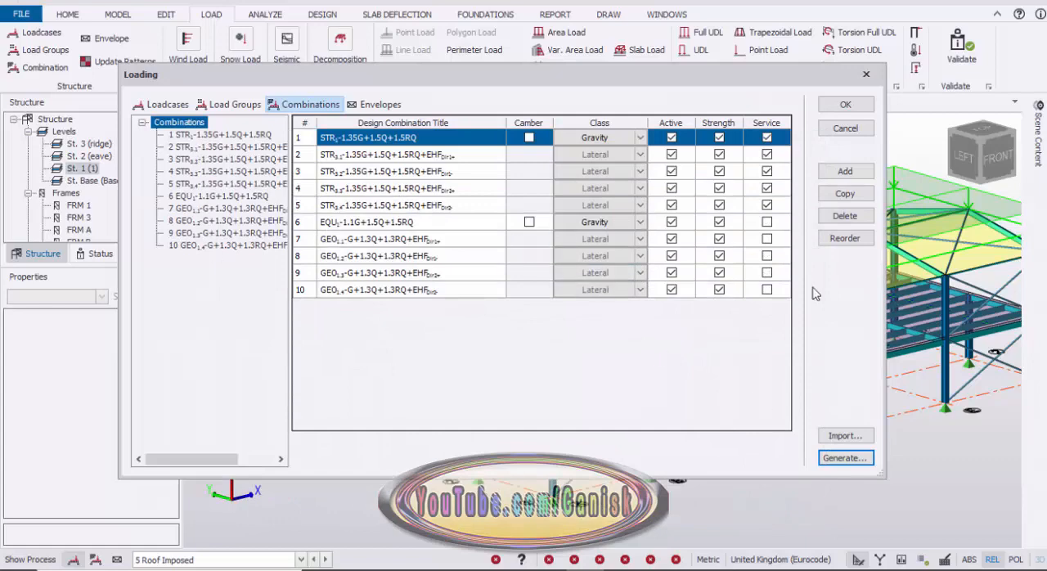
left_click(847, 105)
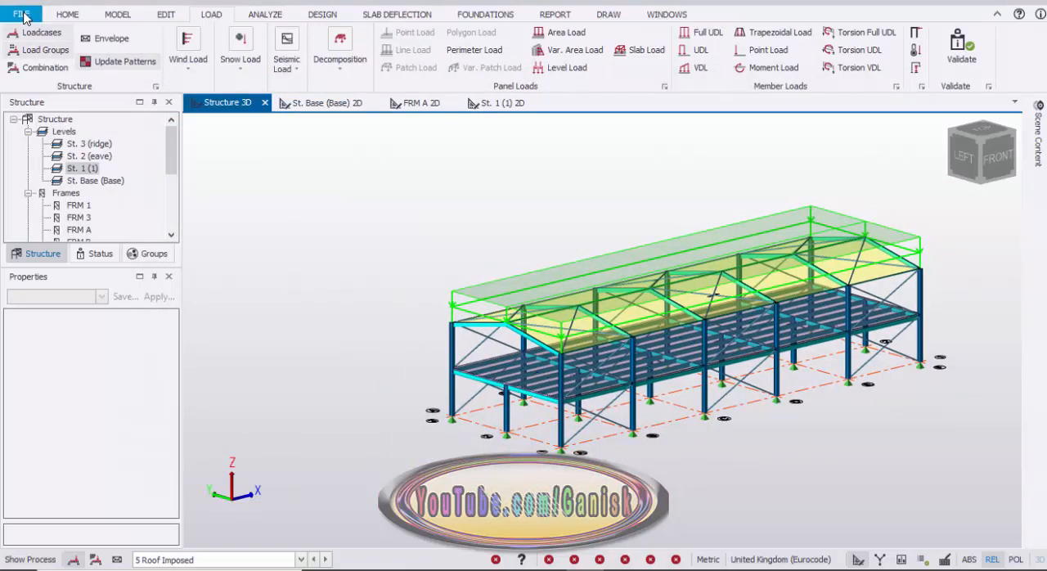
Save the loaded model in the TSD folder under the new file name TSD23 steel loading.
left_click(68, 16)
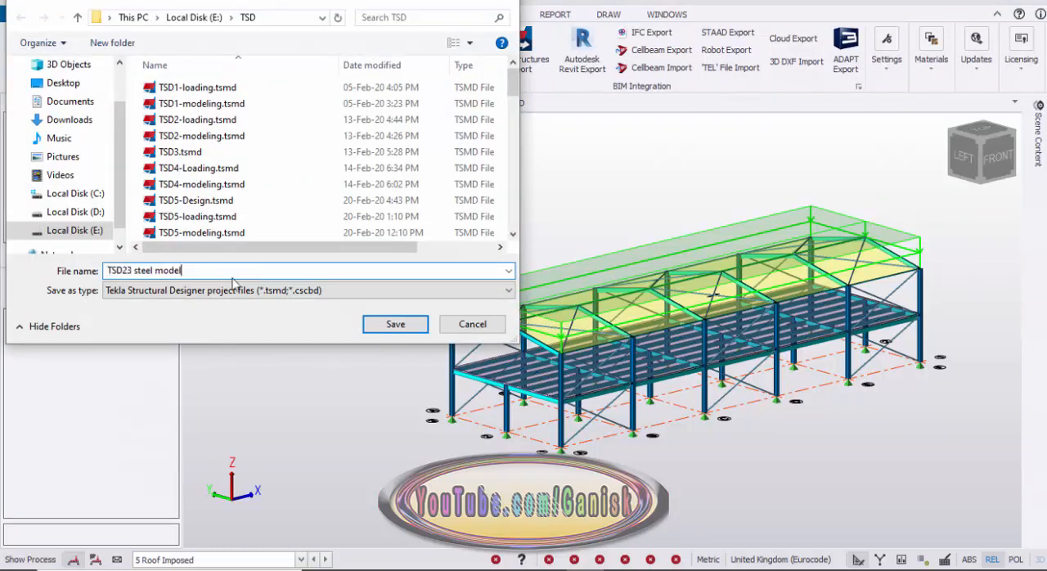
key("BackSpace")
key("BackSpace")
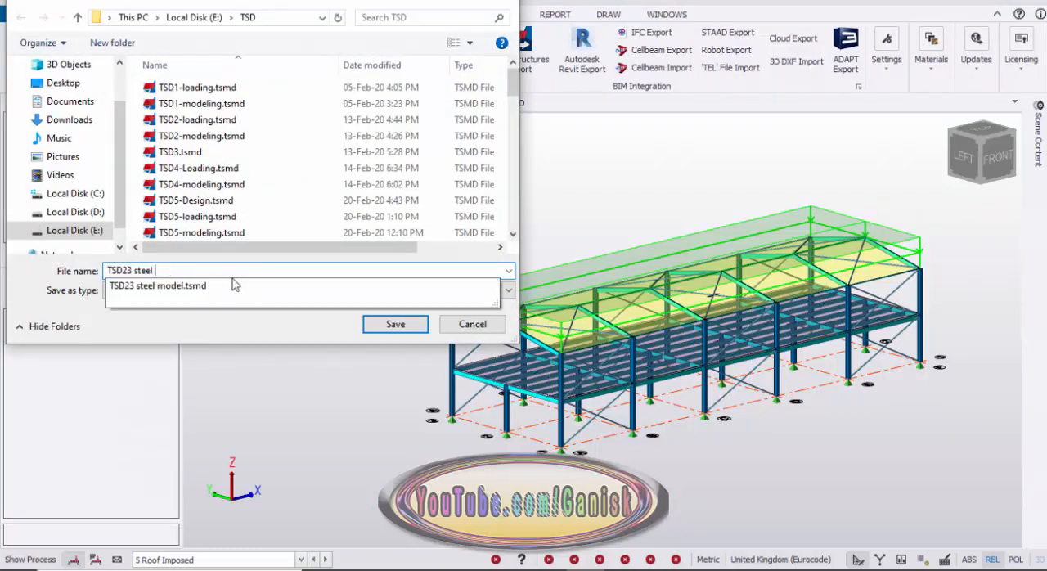
type("loading")
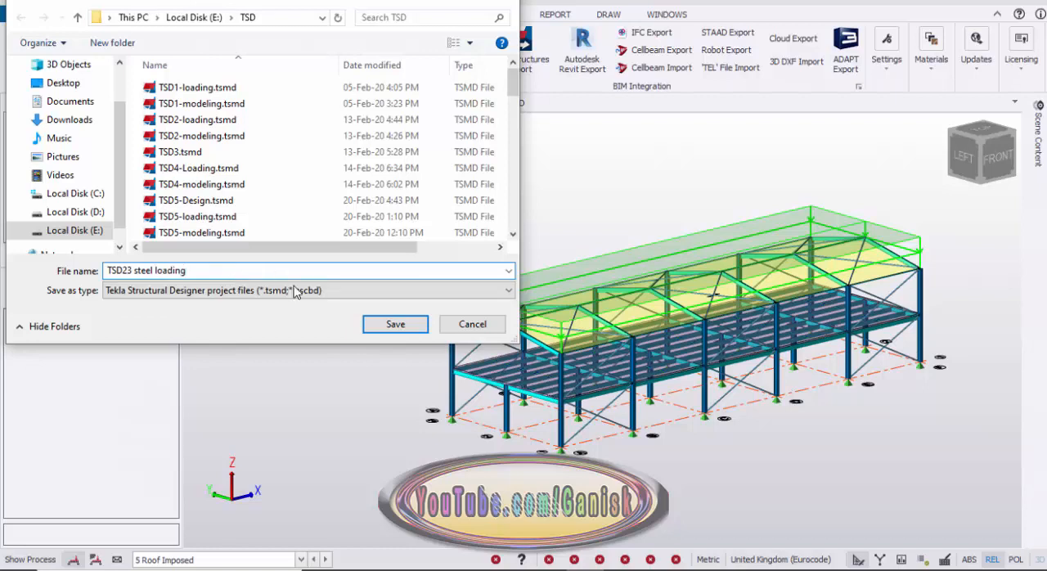
left_click(386, 330)
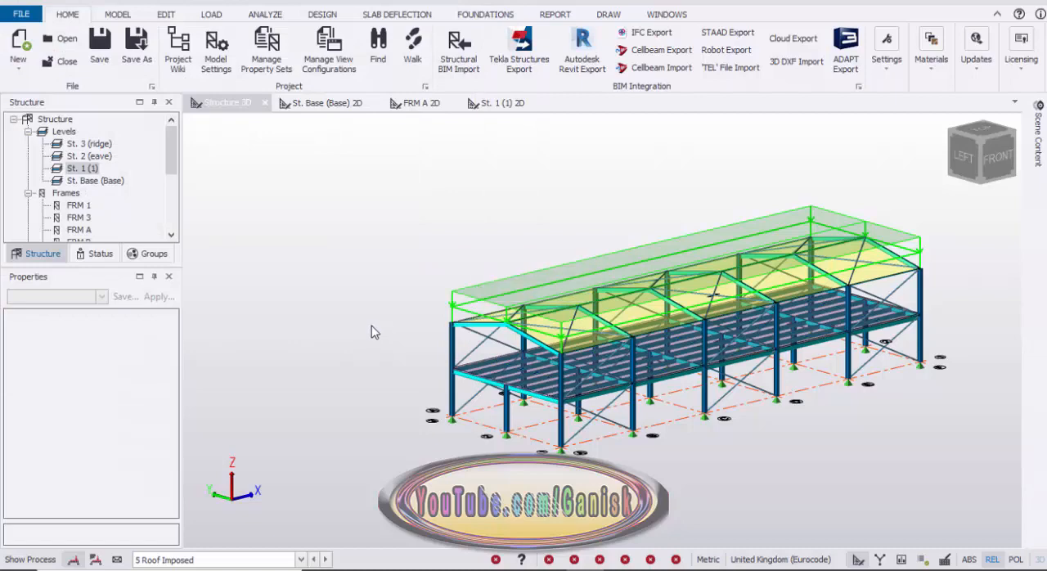
Display the model's status tree to review the validation, wind model, solver and design entries.
scroll(286, 297, "down", 2)
scroll(286, 294, "up", 4)
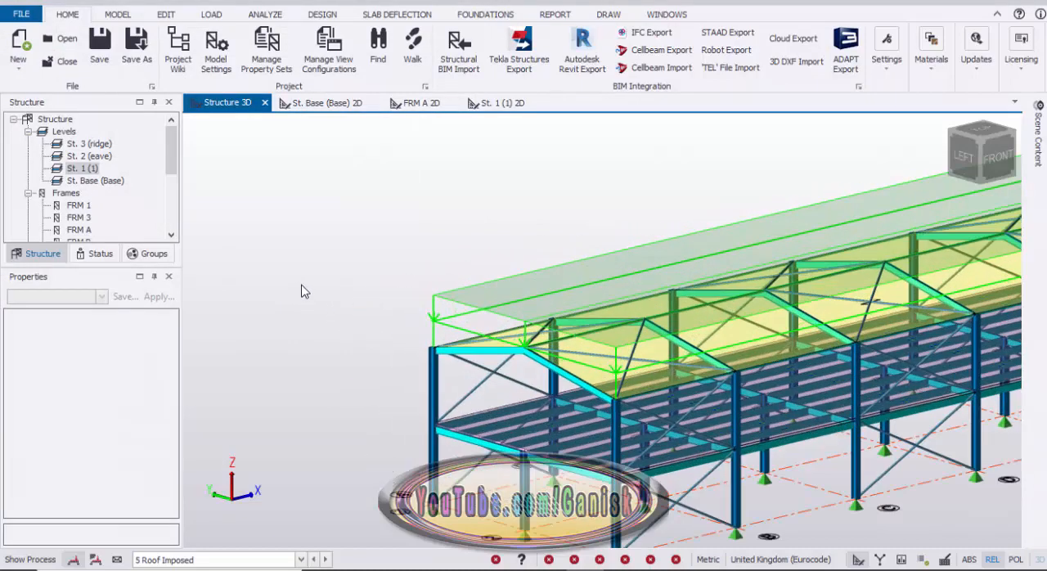
scroll(304, 245, "down", 1)
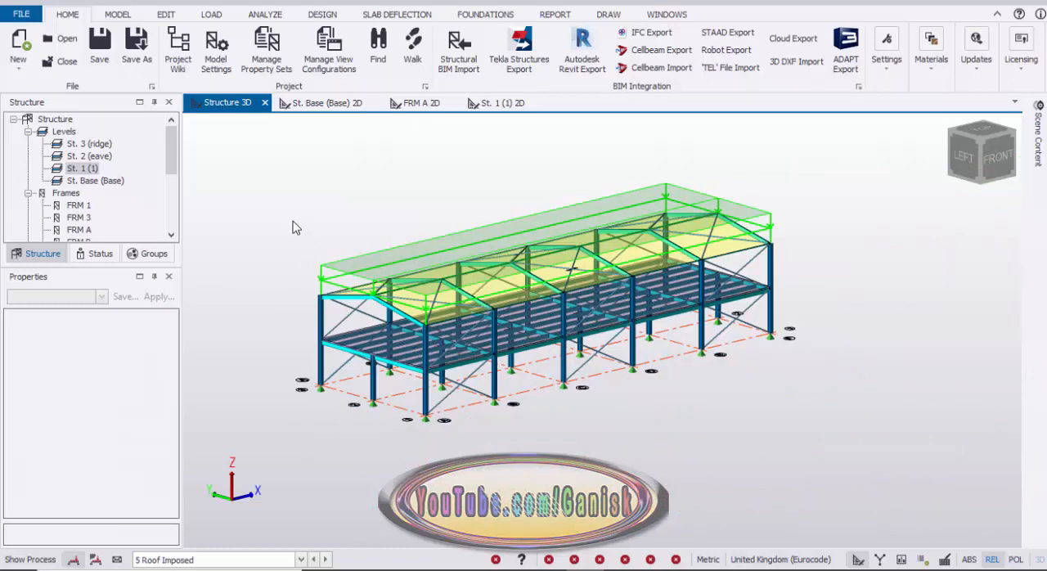
left_click(101, 254)
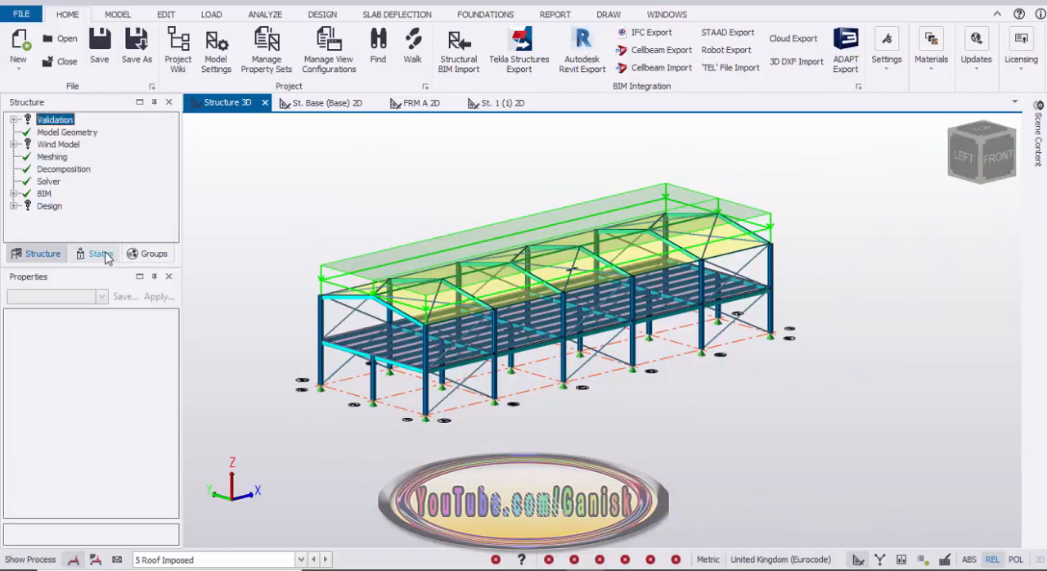
Expand the validation status entries, set the displayed loadcase to none, and validate the model.
left_click(13, 120)
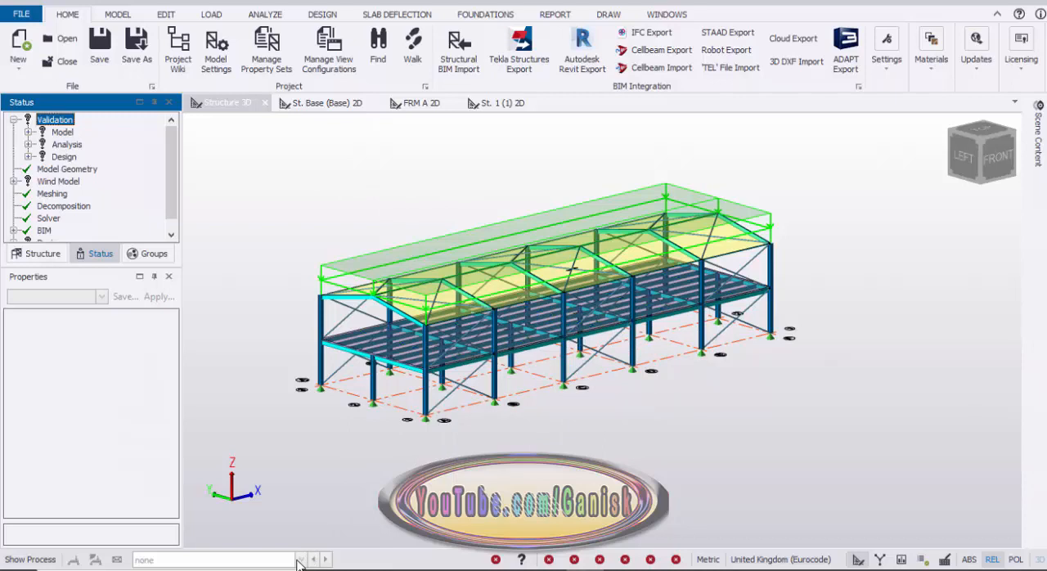
left_click(494, 155)
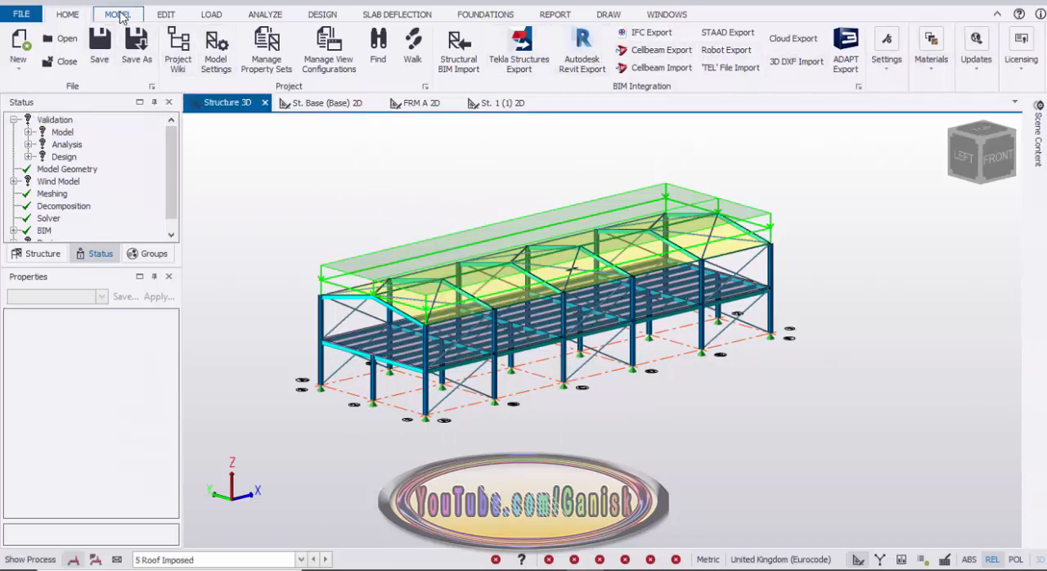
left_click(117, 15)
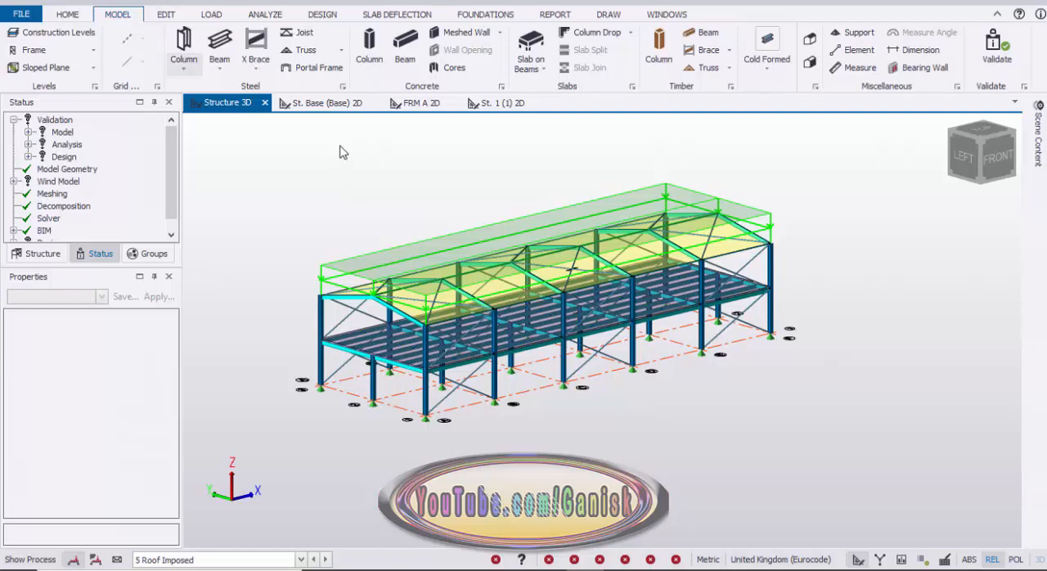
left_click(301, 560)
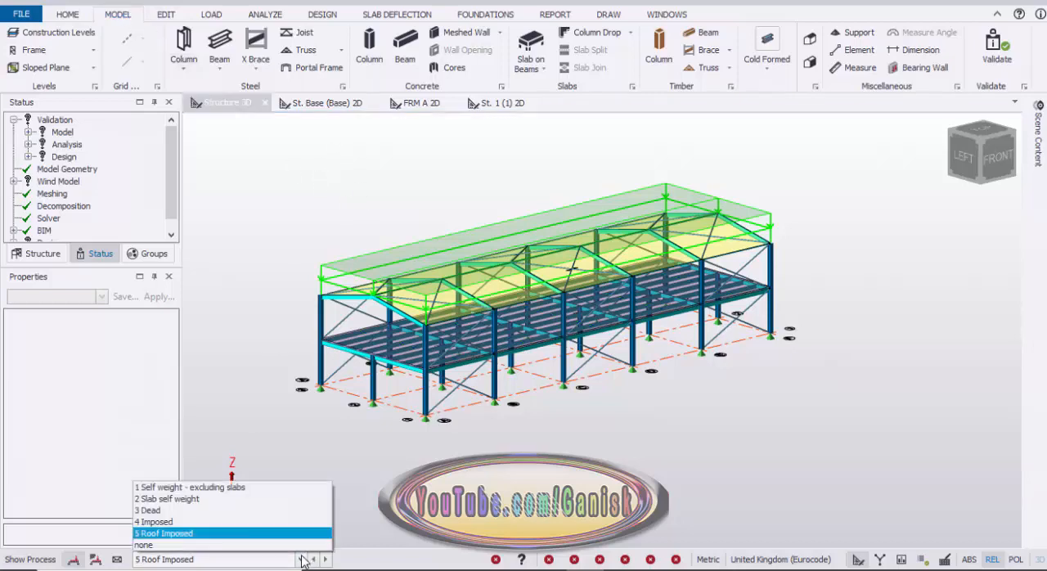
left_click(242, 544)
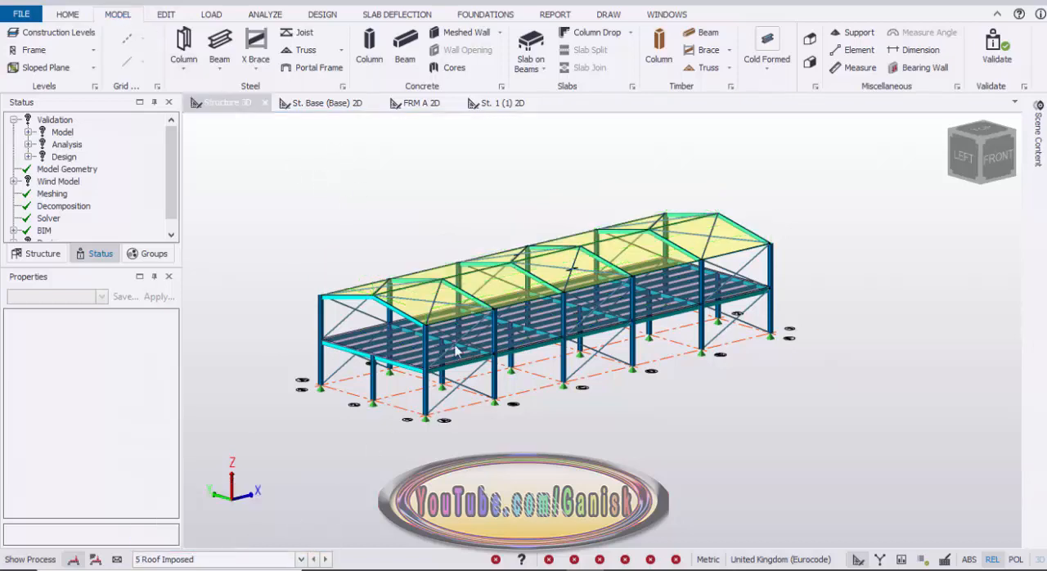
left_click(991, 57)
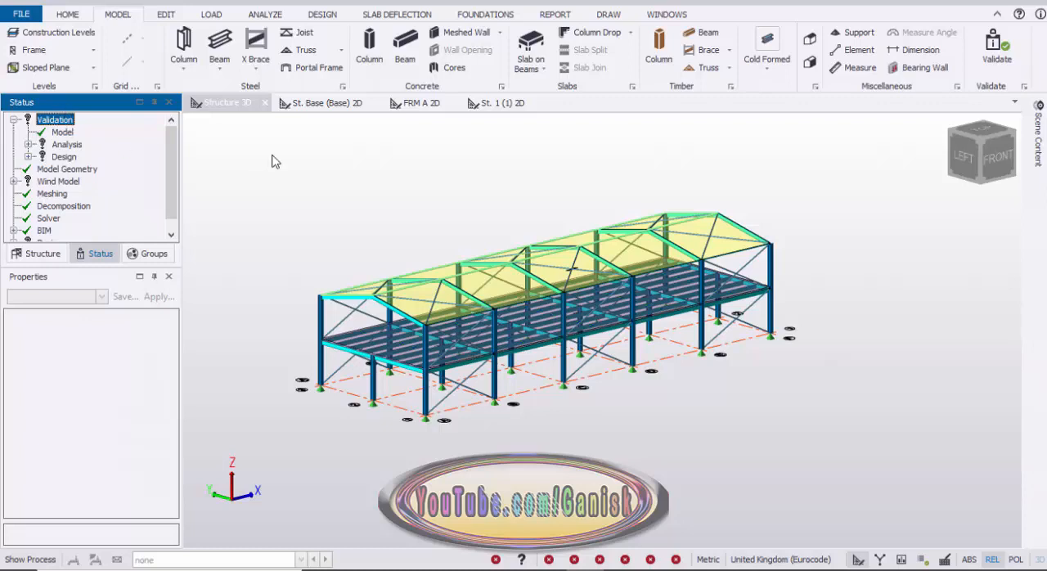
Run the static analysis and design of all steel members and close the process log.
middle_click_drag(345, 193, 405, 225)
scroll(399, 234, "up", 3)
middle_click_drag(413, 264, 393, 204)
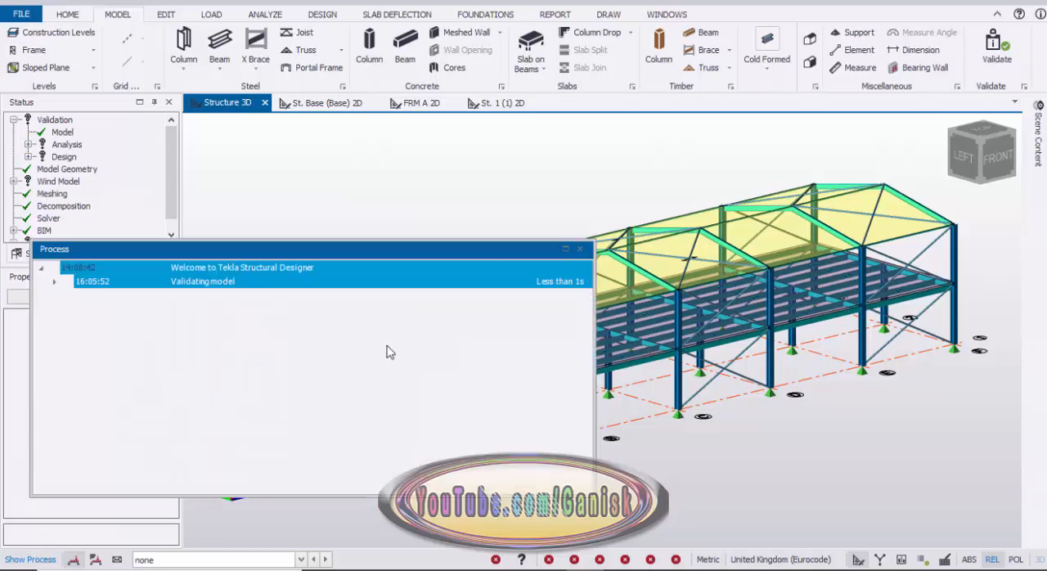
left_click(322, 15)
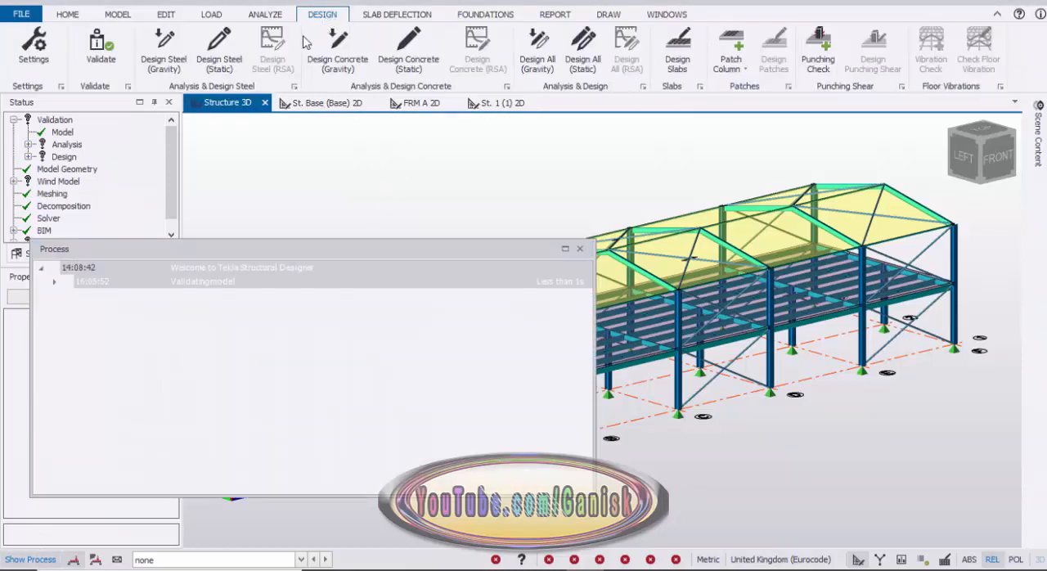
left_click(220, 62)
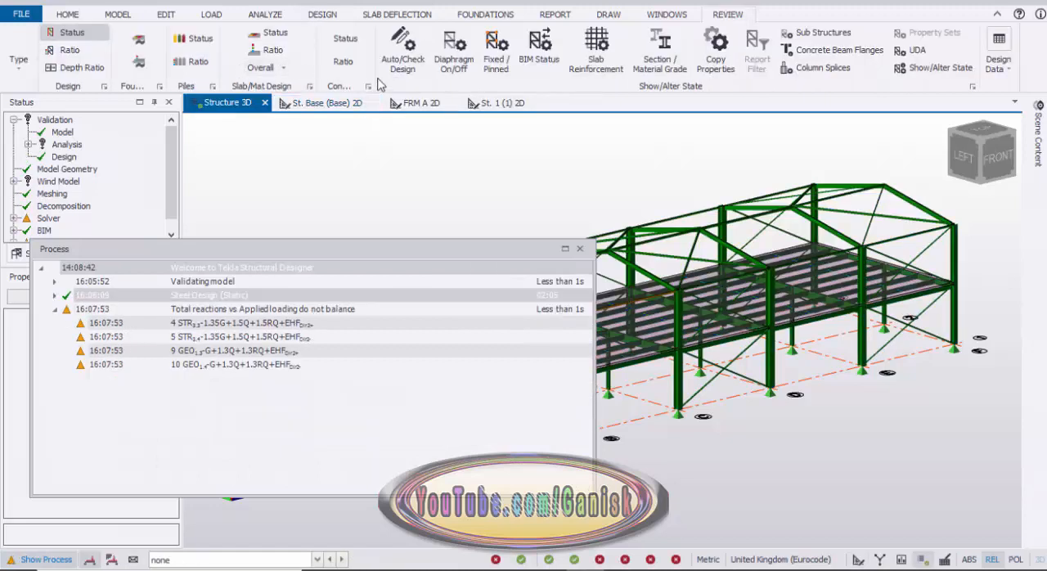
left_click(580, 250)
Examine the member design status in 3D and the solver and sway warnings in the status tree.
scroll(453, 228, "up", 6)
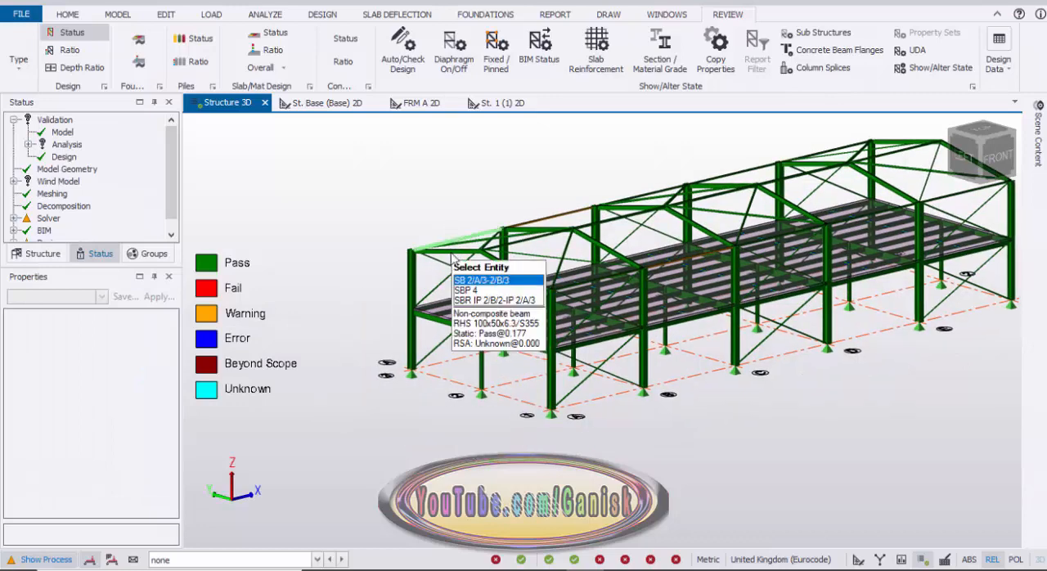
scroll(532, 274, "down", 5)
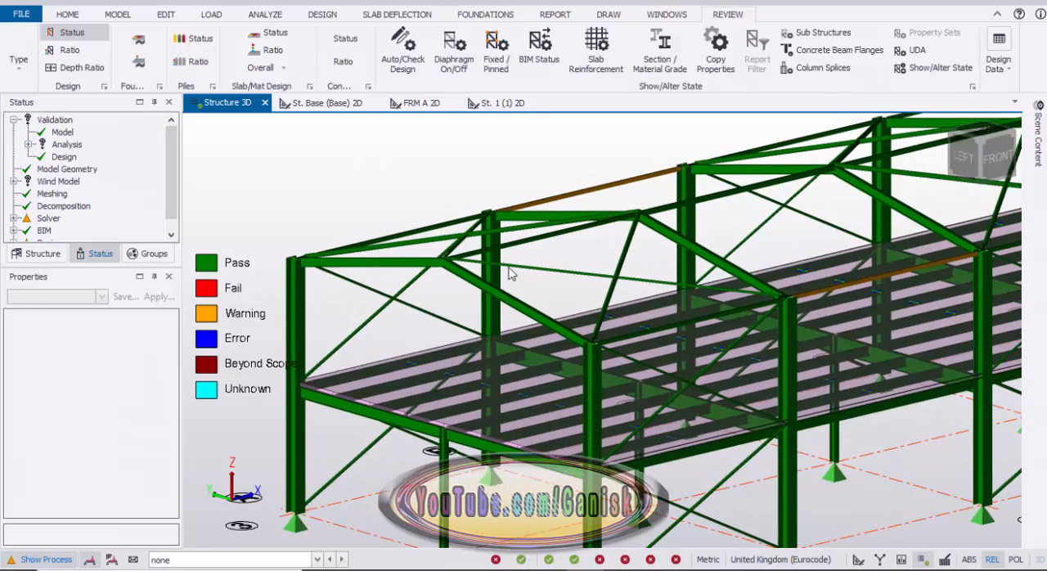
left_click(14, 219)
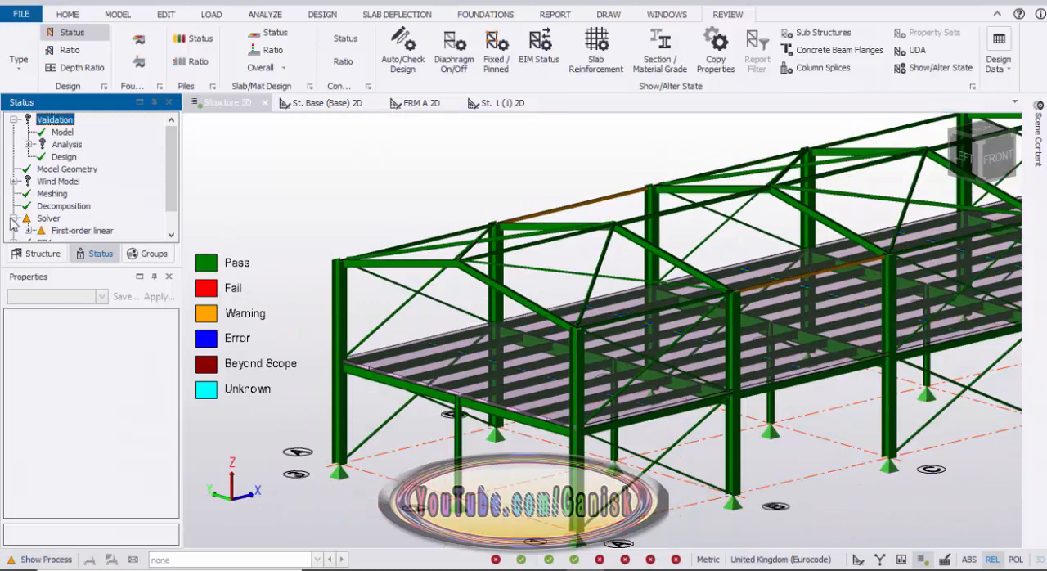
scroll(18, 223, "down", 1)
left_click(14, 231)
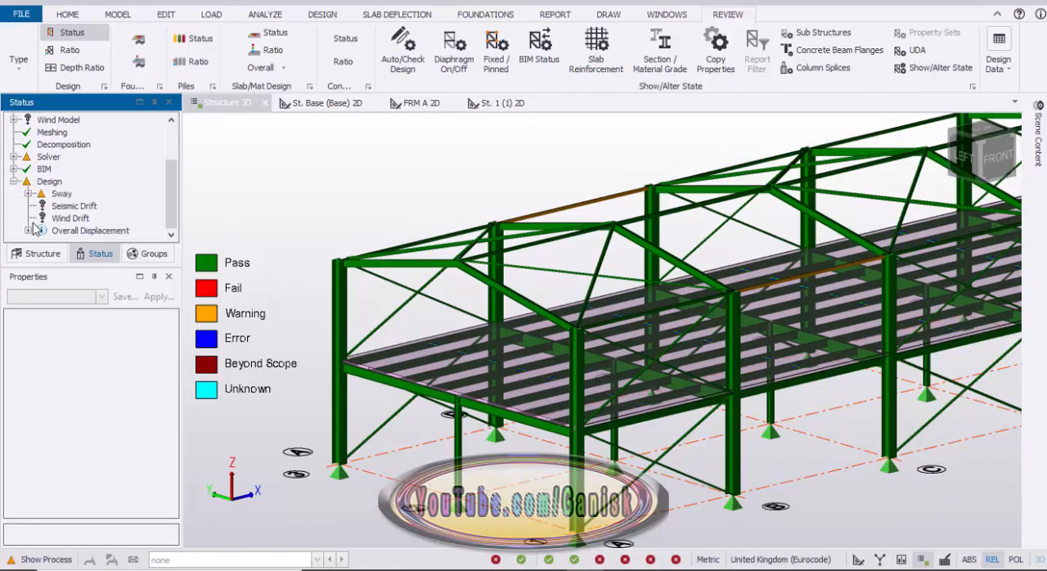
double_click(46, 202)
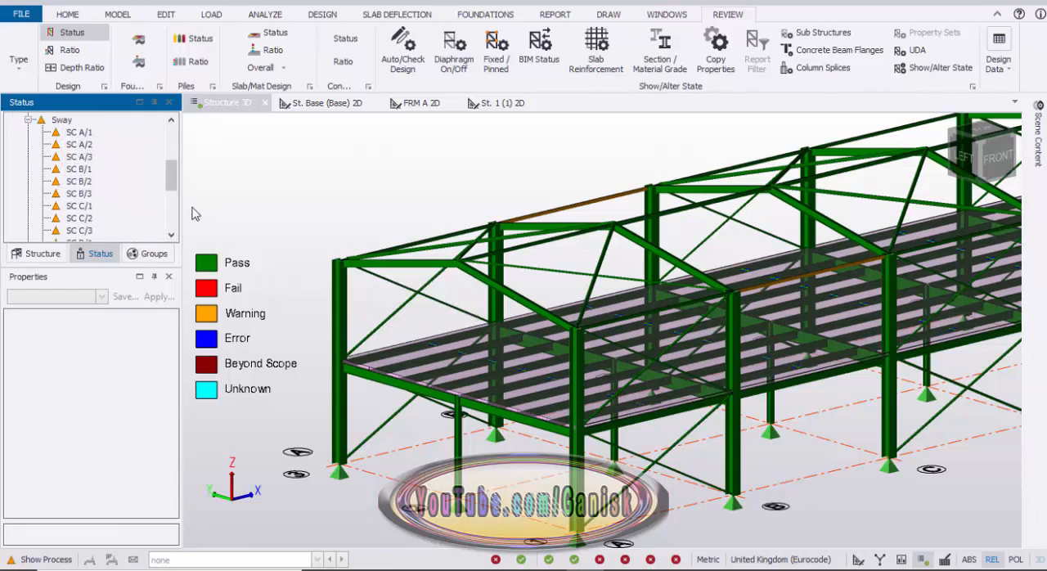
scroll(70, 178, "up", 6)
scroll(71, 196, "down", 3)
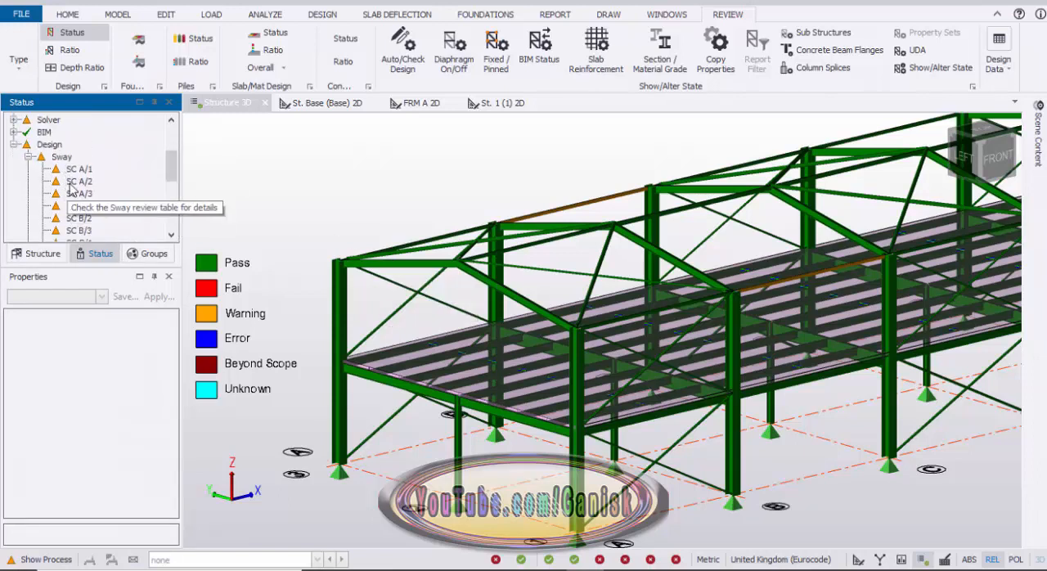
Select all column supports at base level from a front view and filter the selection's properties to supports only.
scroll(327, 201, "down", 3)
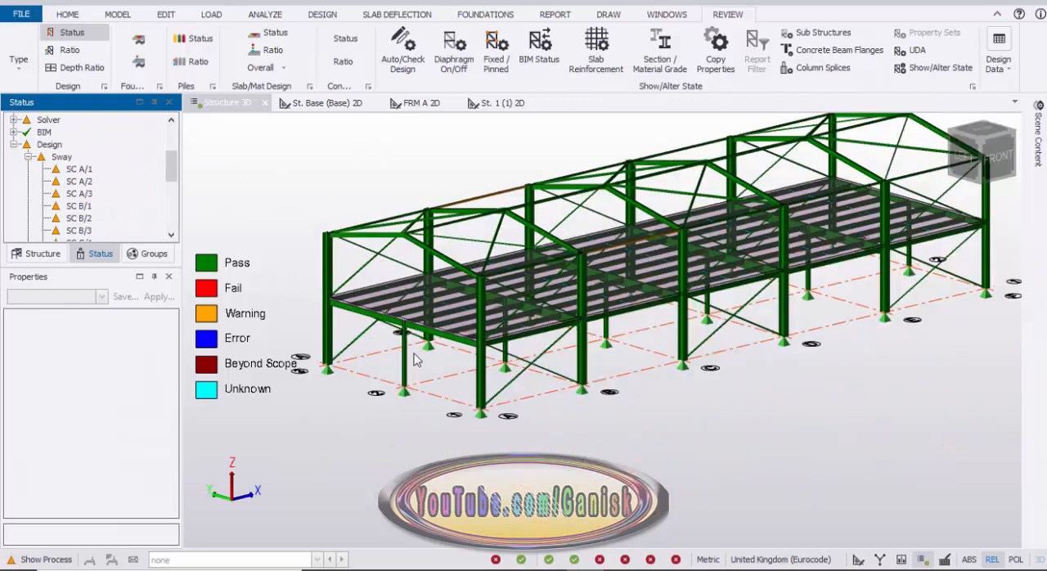
middle_click_drag(400, 373, 466, 358)
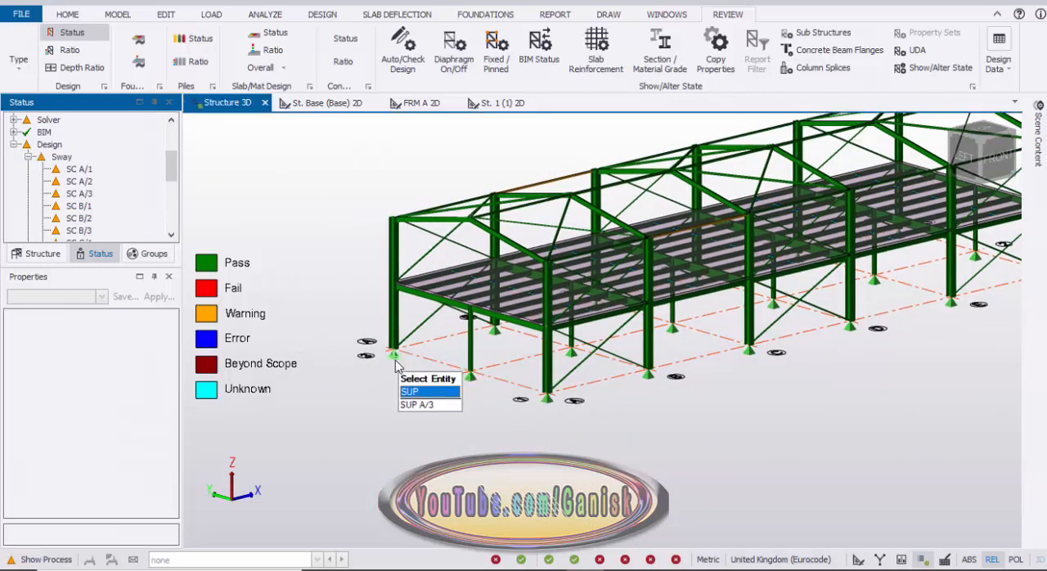
scroll(491, 409, "down", 5)
right_click_drag(475, 403, 424, 396)
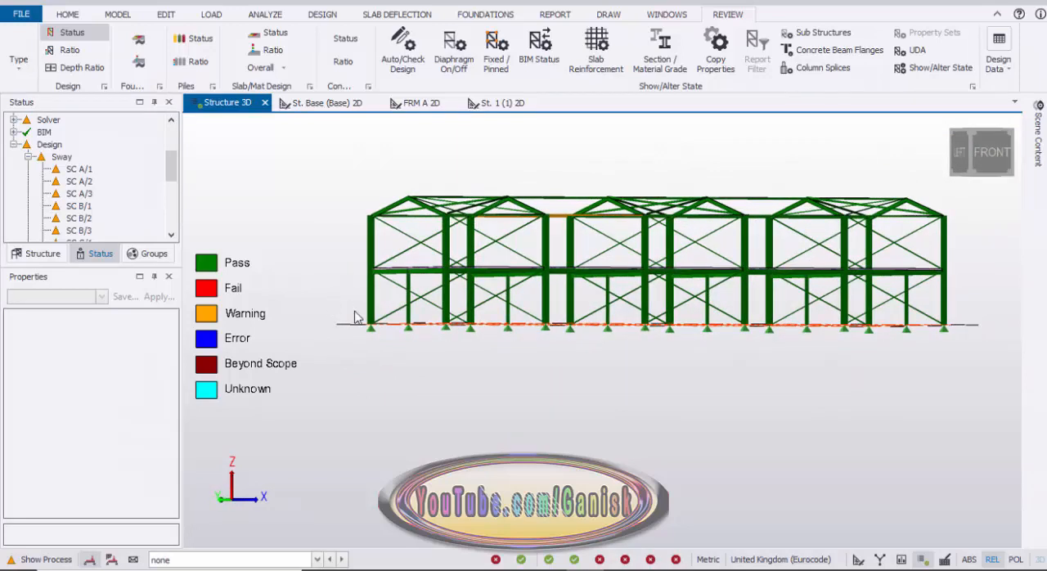
left_click_drag(327, 299, 980, 424)
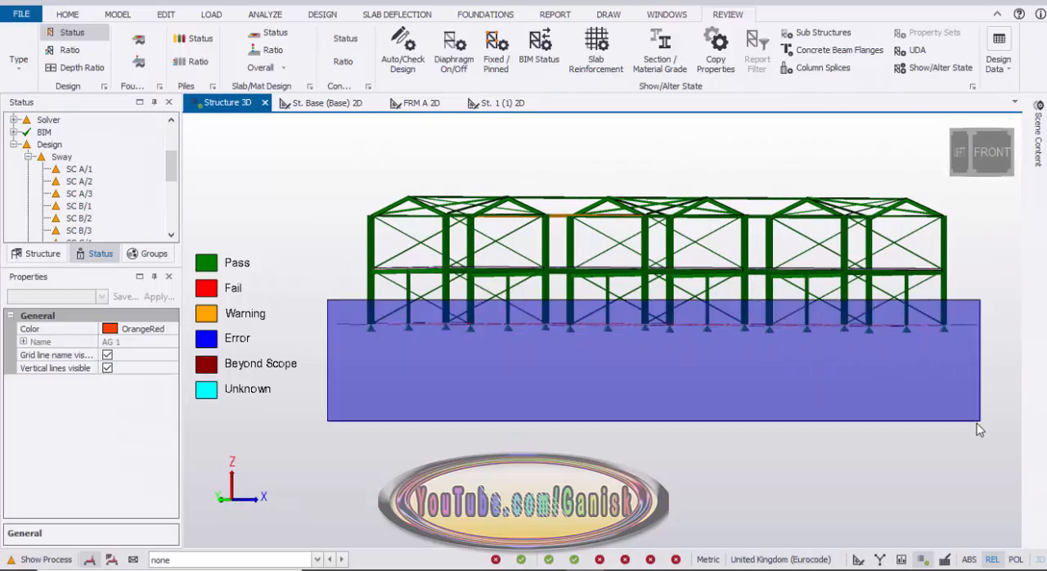
left_click(99, 298)
left_click(101, 299)
left_click(100, 299)
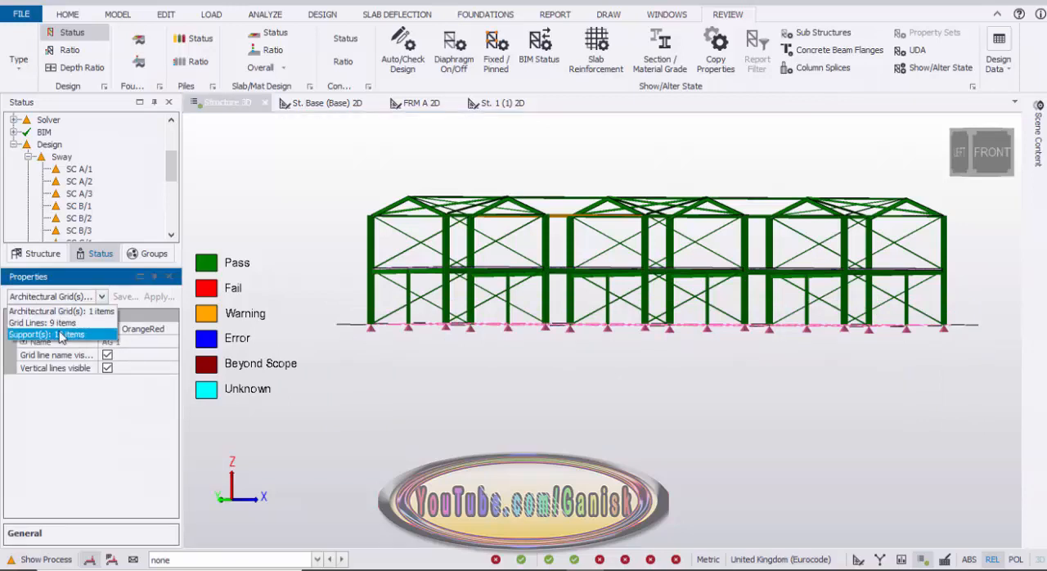
left_click(61, 334)
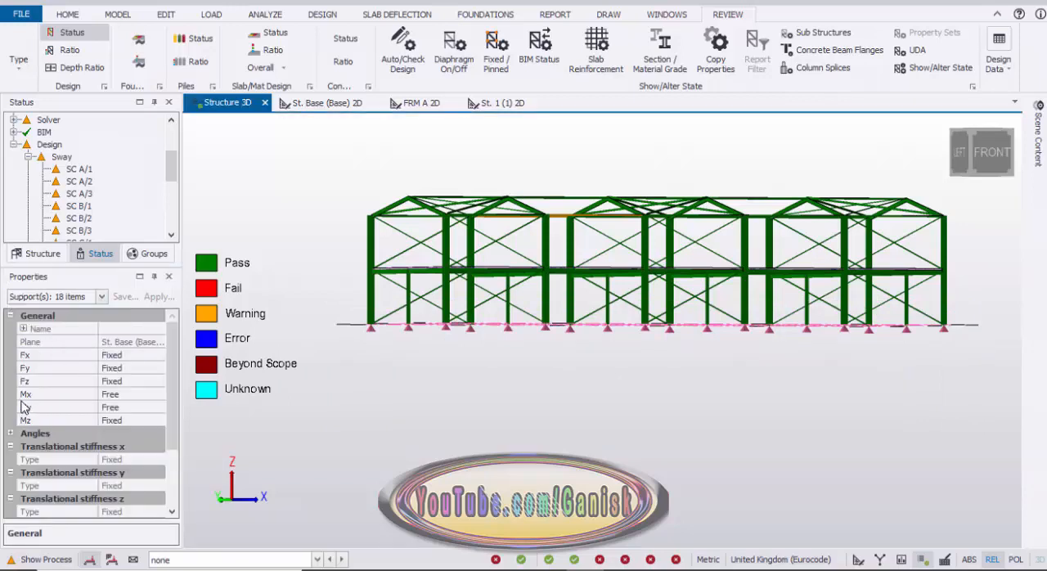
Set the rotational restraints Mx and My of the selected base supports to Fixed.
left_click(104, 396)
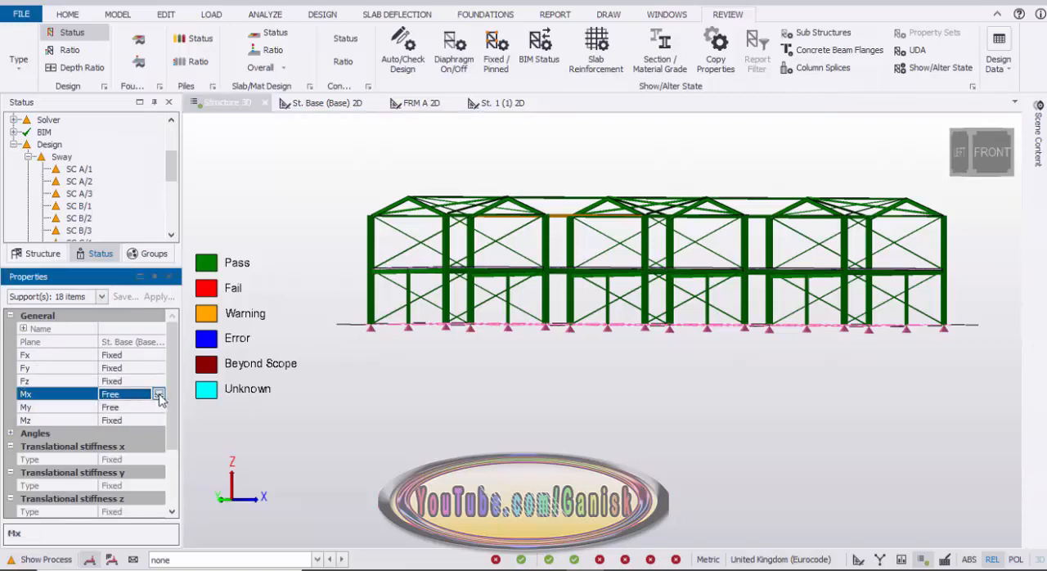
left_click(159, 396)
left_click(133, 407)
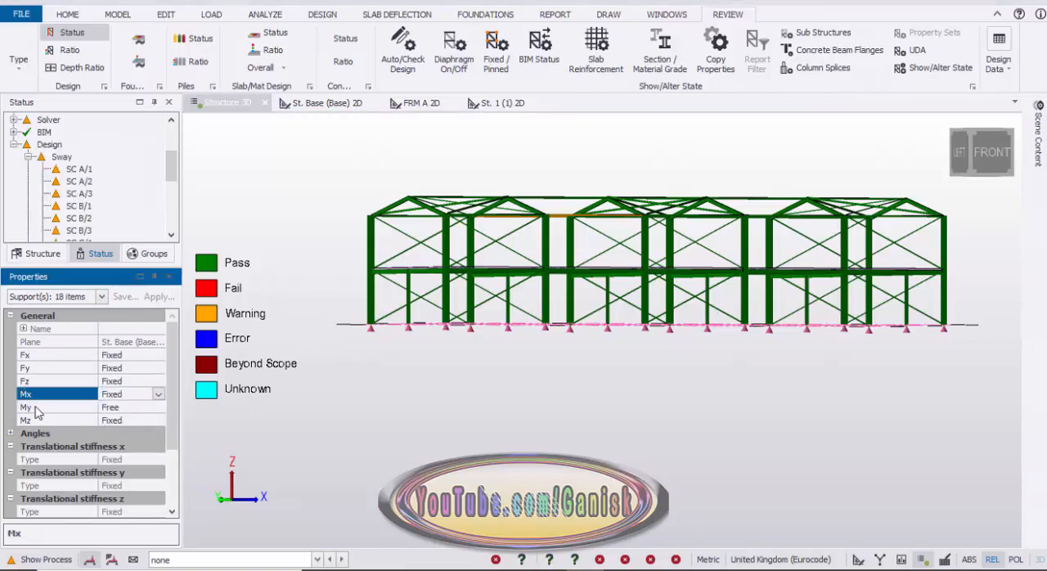
left_click(127, 408)
left_click(159, 407)
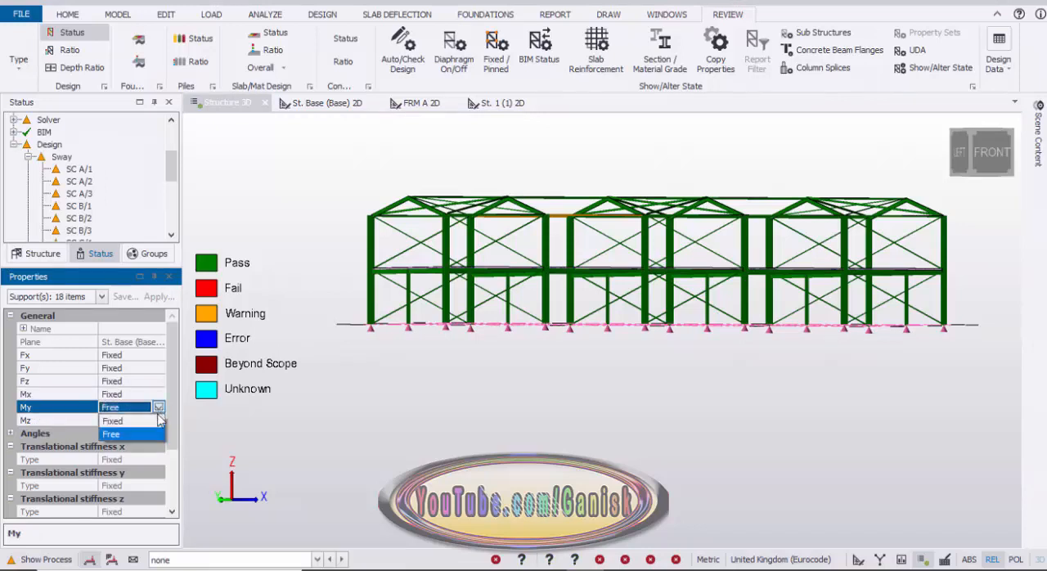
left_click(148, 421)
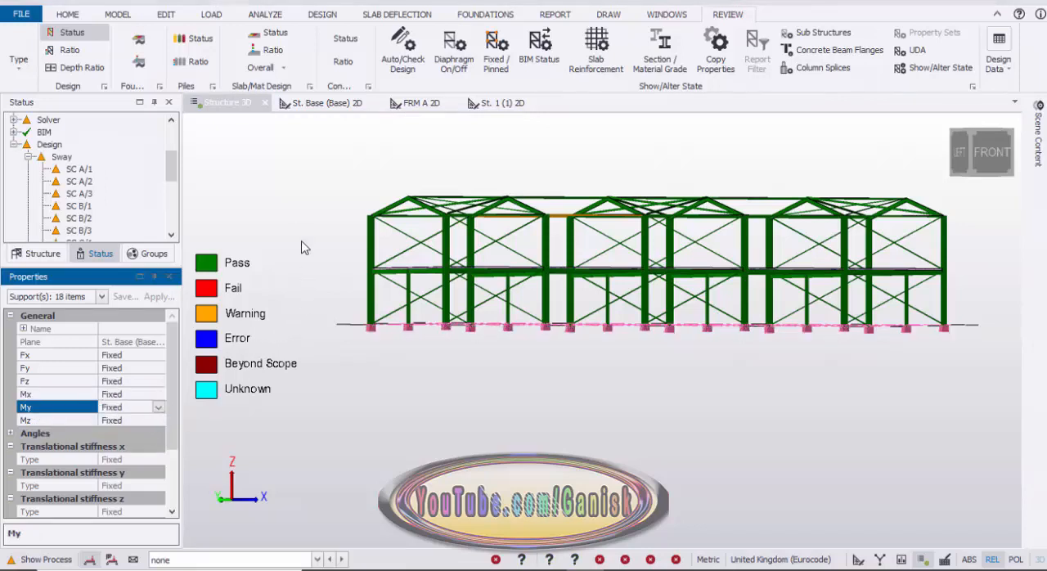
Inspect the roof members marked with warnings and rerun the static steel design with the fixed bases.
scroll(287, 213, "down", 2)
middle_click_drag(284, 207, 307, 250)
right_click_drag(290, 205, 296, 249)
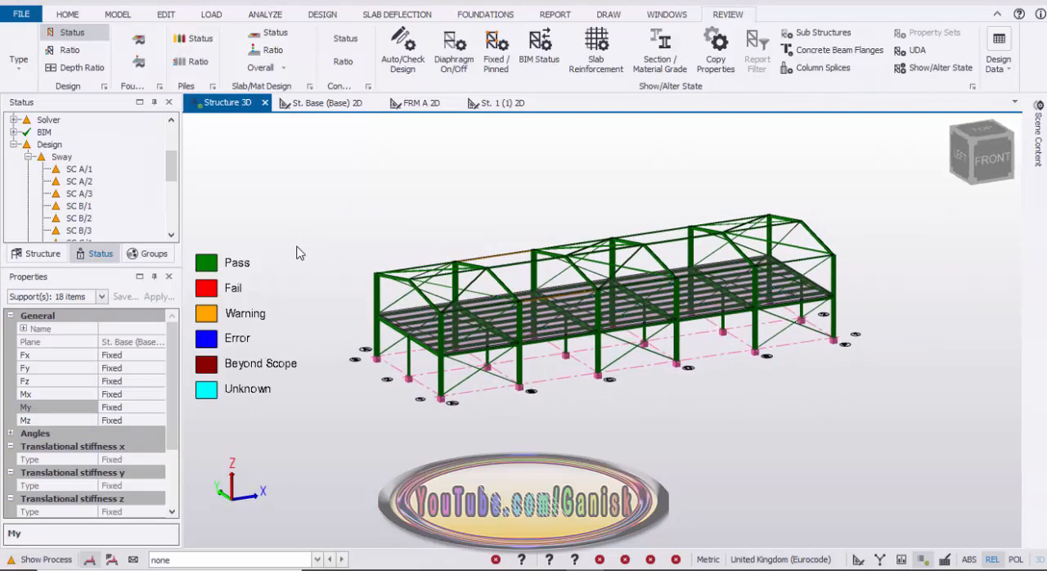
left_click(323, 14)
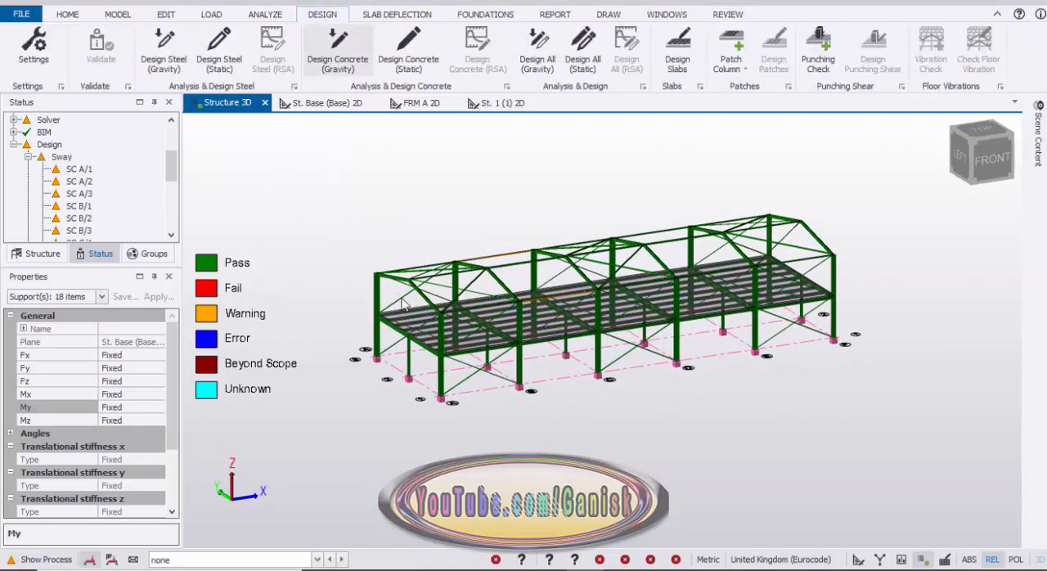
scroll(402, 305, "up", 5)
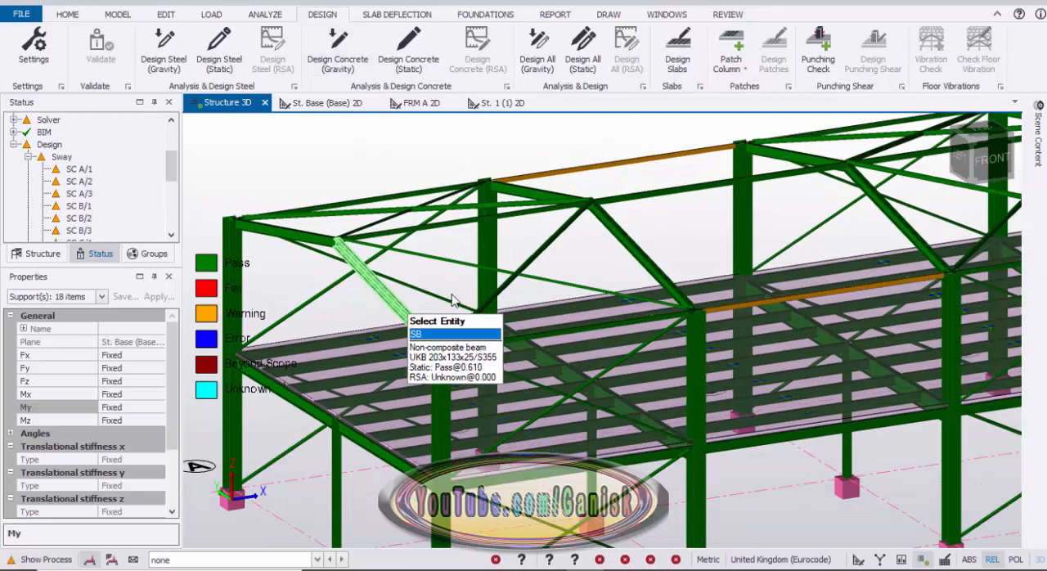
scroll(454, 300, "down", 3)
middle_click_drag(687, 230, 402, 288)
scroll(607, 261, "down", 1)
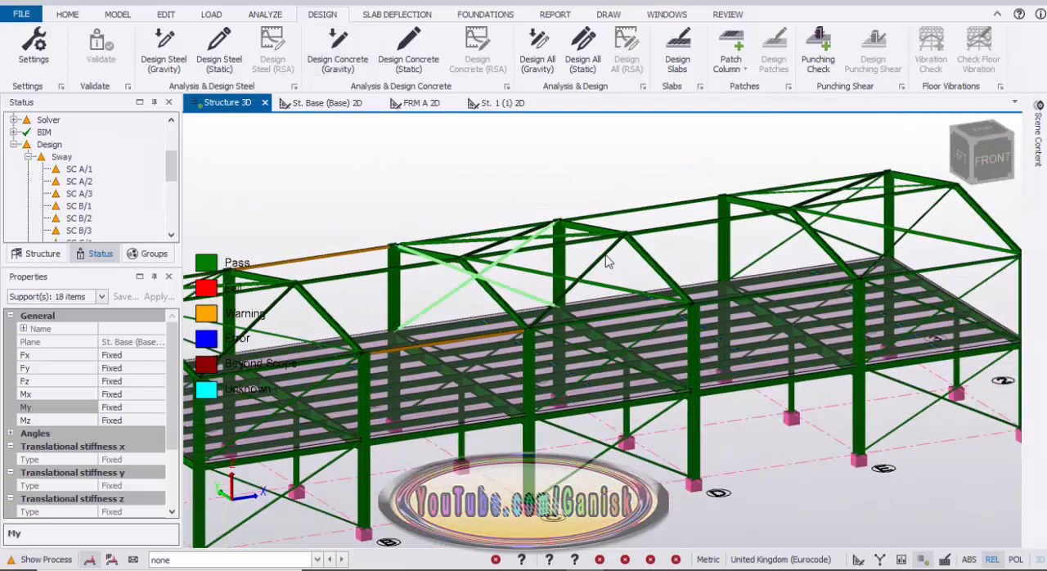
middle_click_drag(557, 225, 751, 201)
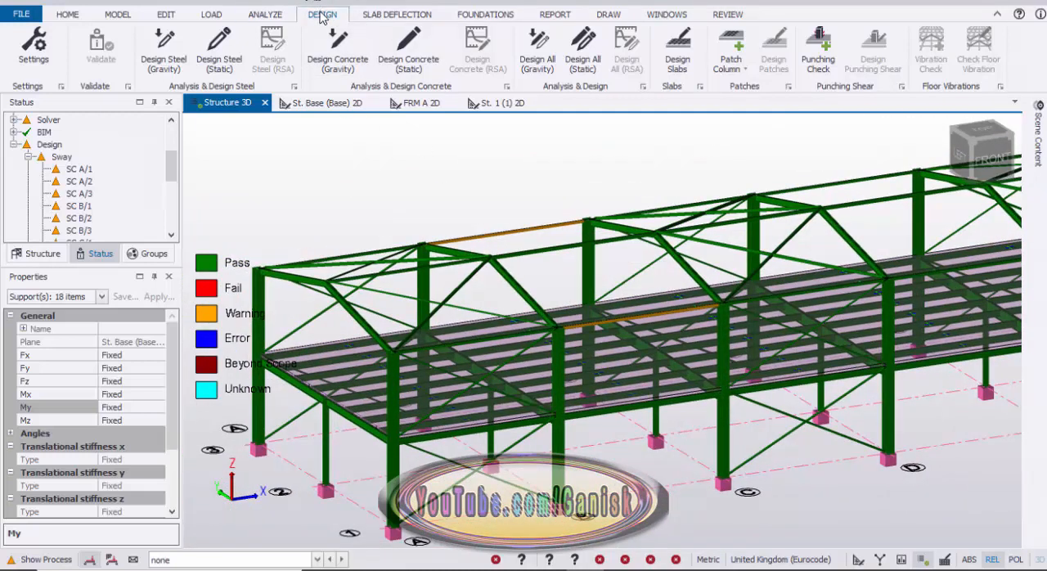
left_click(219, 57)
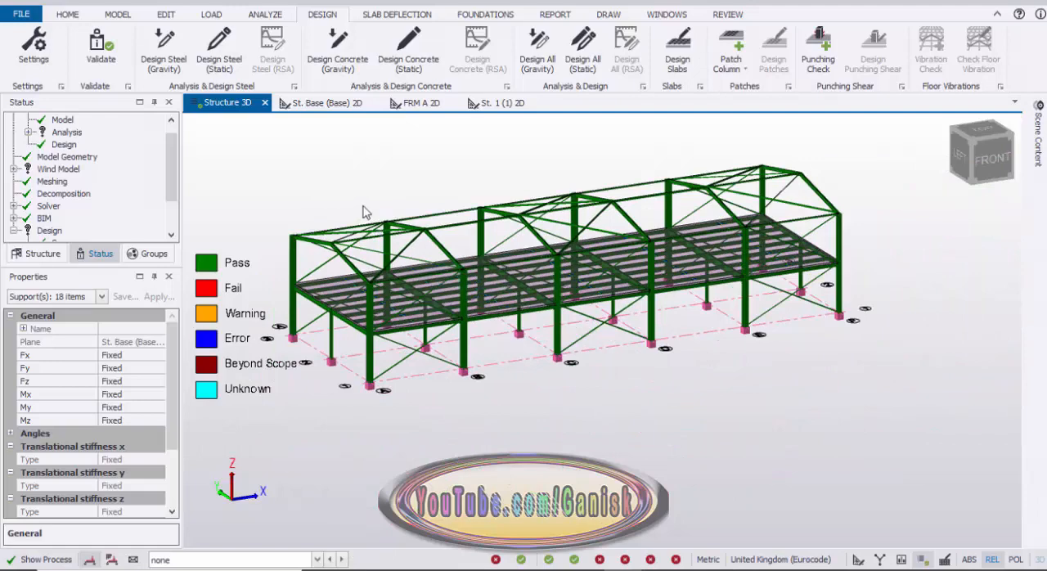
Review the redesigned frame along with the sway, drift and analysis validation entries in the status tree.
scroll(425, 255, "up", 6)
scroll(449, 261, "down", 5)
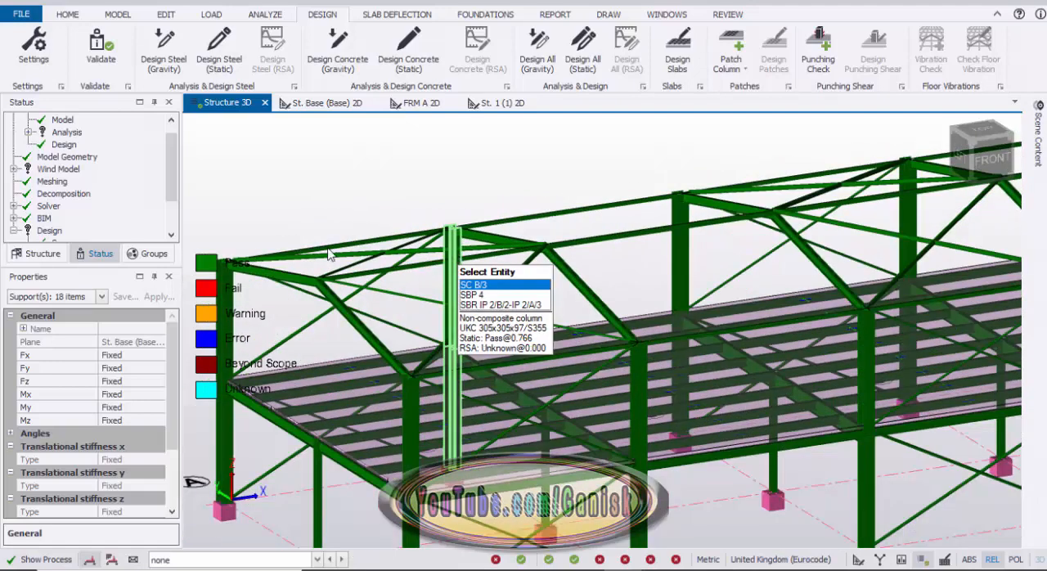
scroll(171, 163, "down", 2)
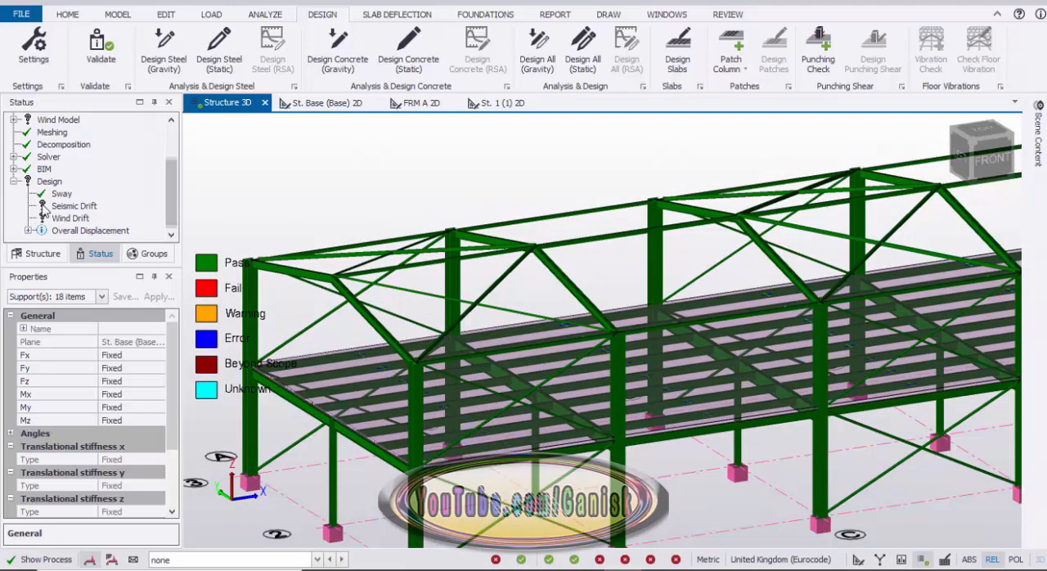
scroll(176, 193, "up", 2)
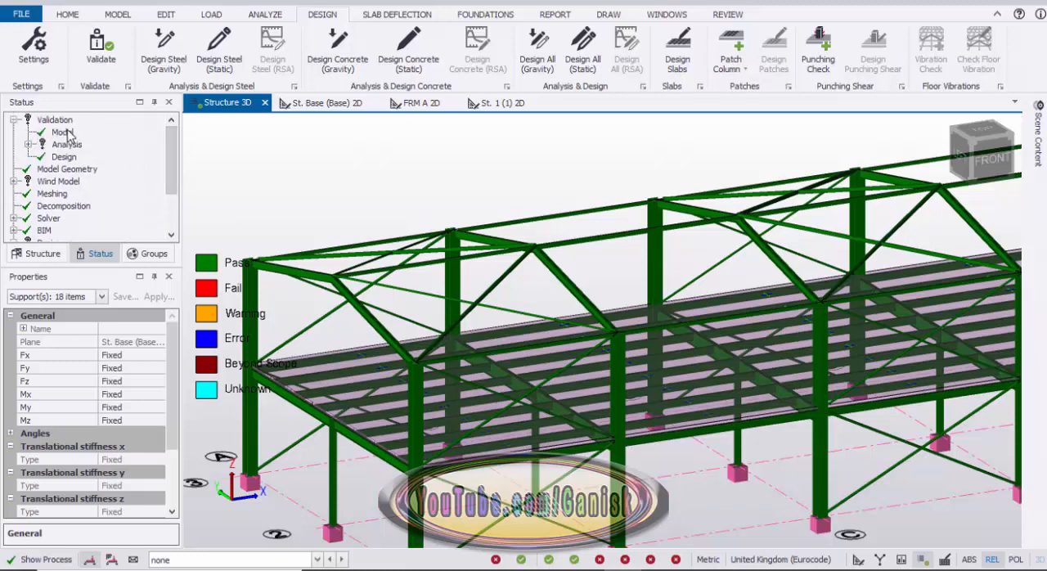
double_click(49, 146)
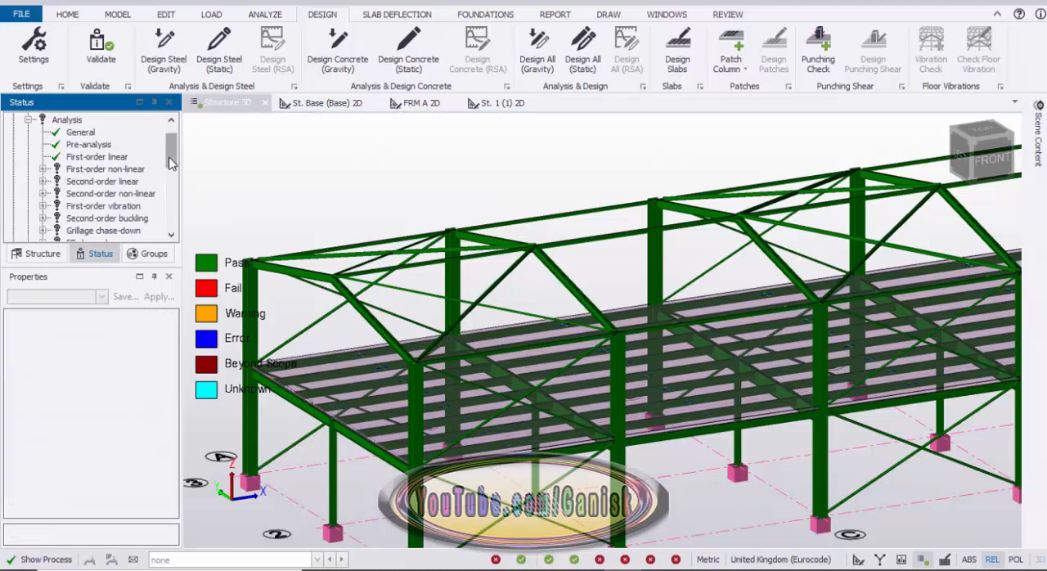
Collapse the Design branch of the status tree and examine the designed steel frame's pass status from several angles.
left_click_drag(170, 162, 173, 214)
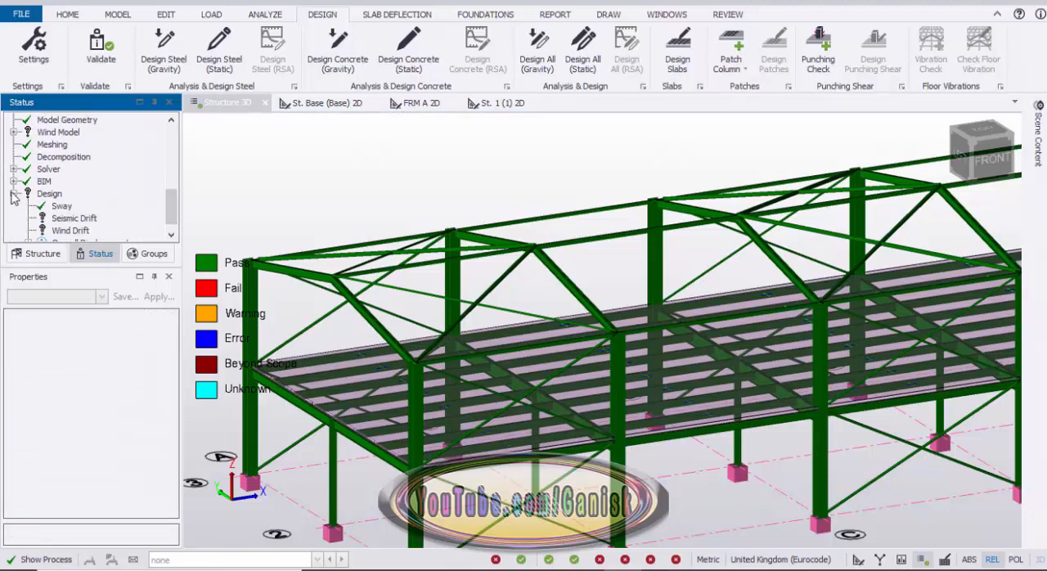
left_click(14, 194)
scroll(352, 185, "down", 4)
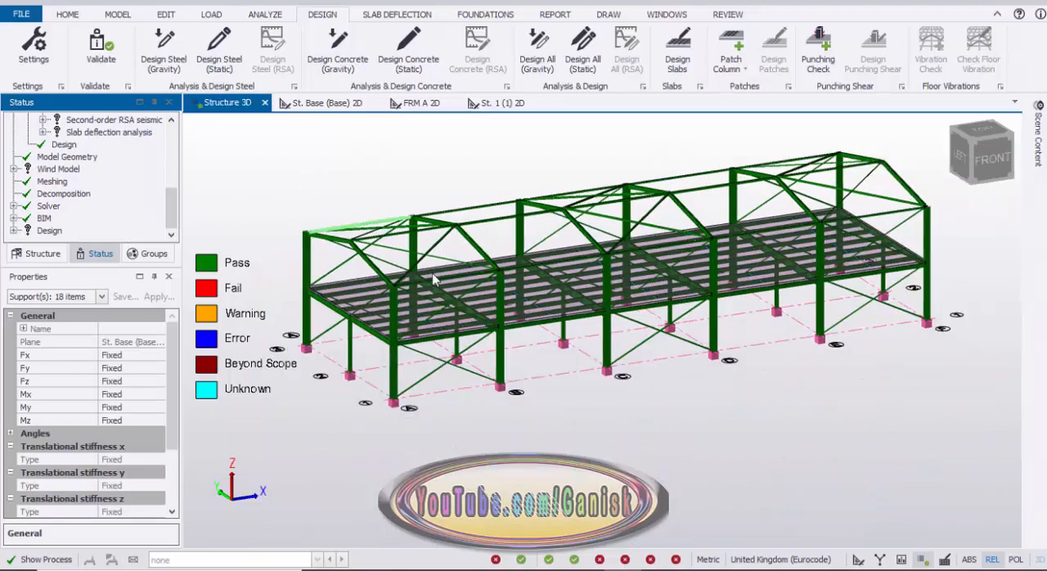
right_click_drag(363, 267, 456, 282)
scroll(445, 275, "up", 5)
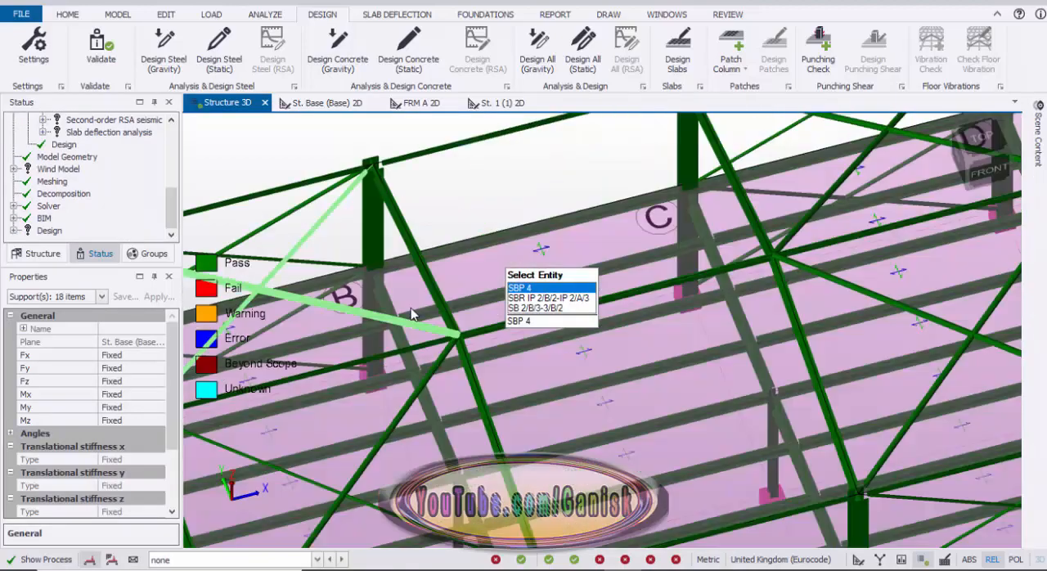
right_click_drag(412, 314, 447, 205)
scroll(498, 319, "down", 5)
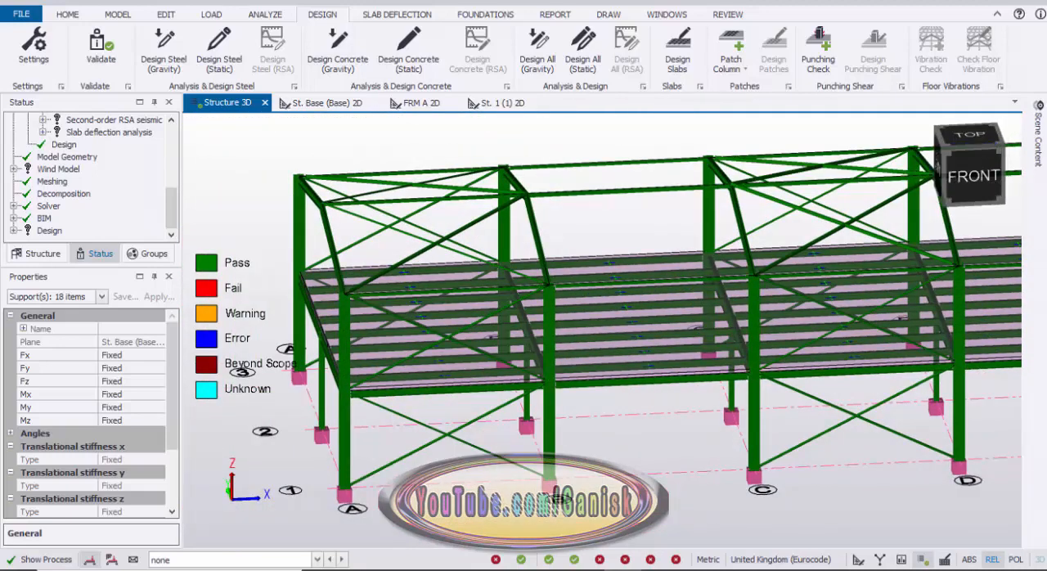
Hide the slab items in the 3D structure view so only the steel framing is displayed.
left_click(1041, 143)
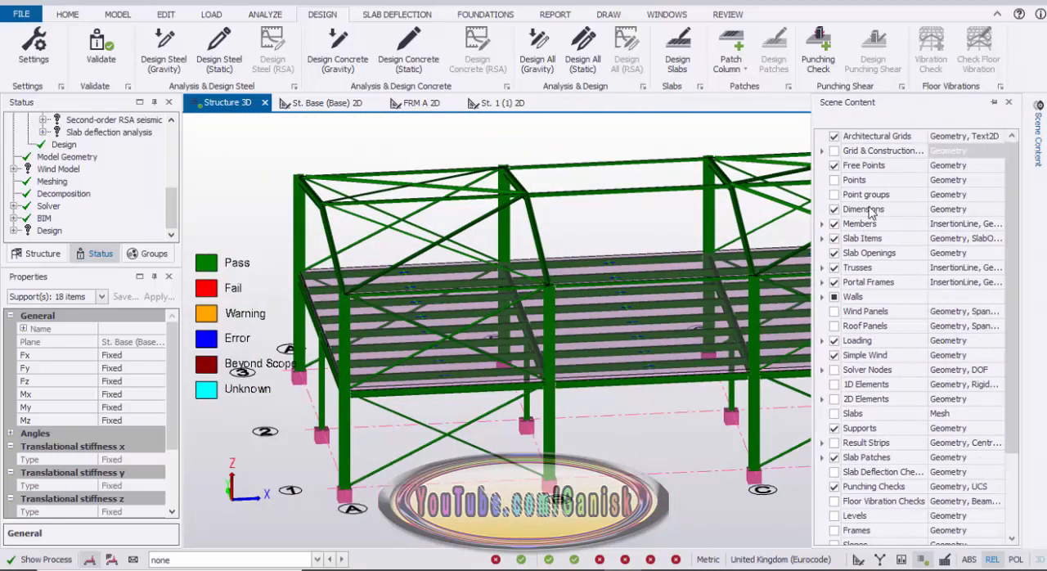
left_click(835, 240)
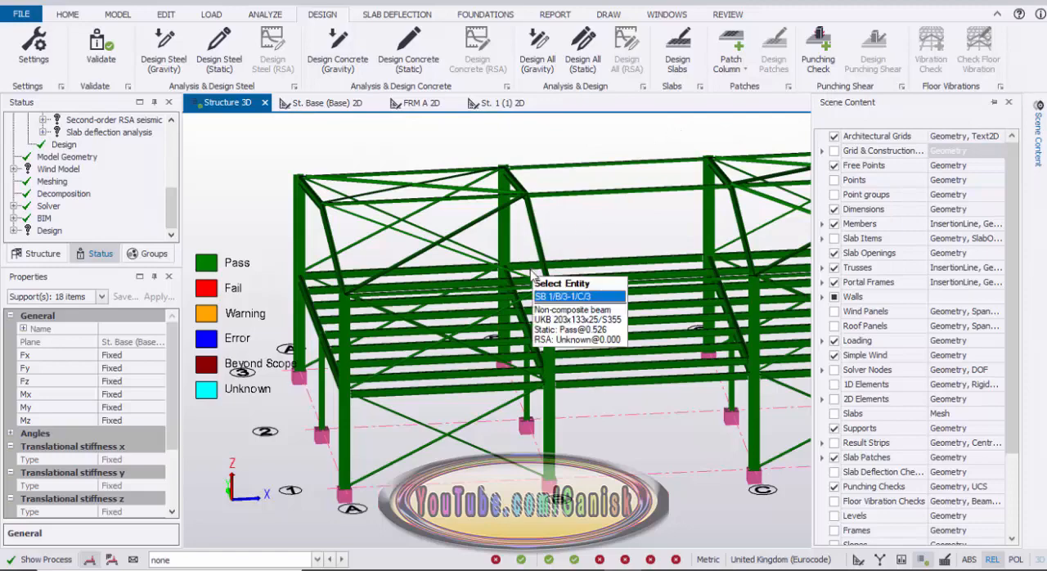
scroll(532, 274, "down", 3)
scroll(467, 409, "down", 2)
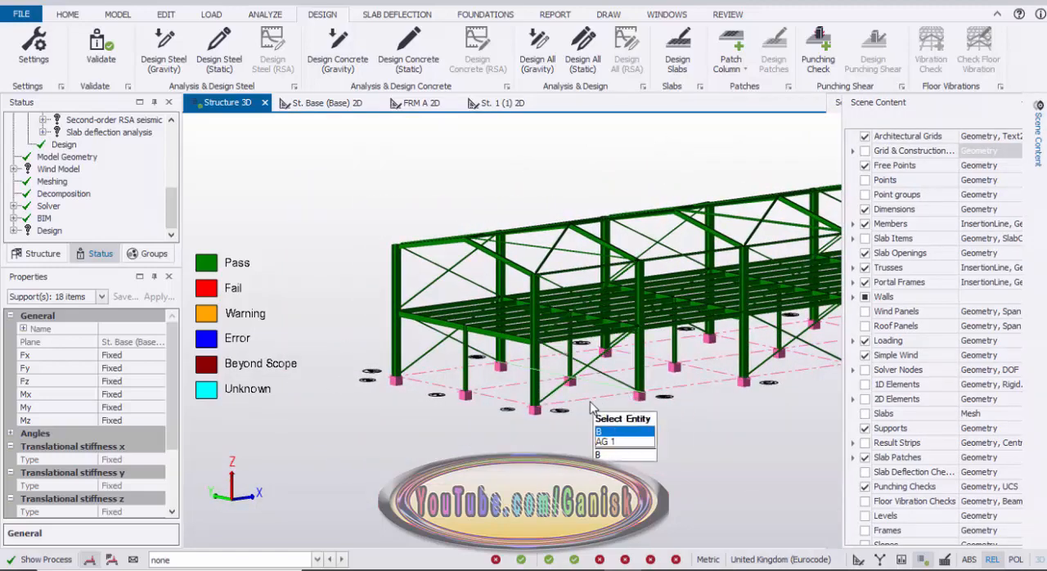
Examine the roof bracing, floor beams and columns of the steel frame without slabs, close up and as a whole.
scroll(591, 406, "up", 5)
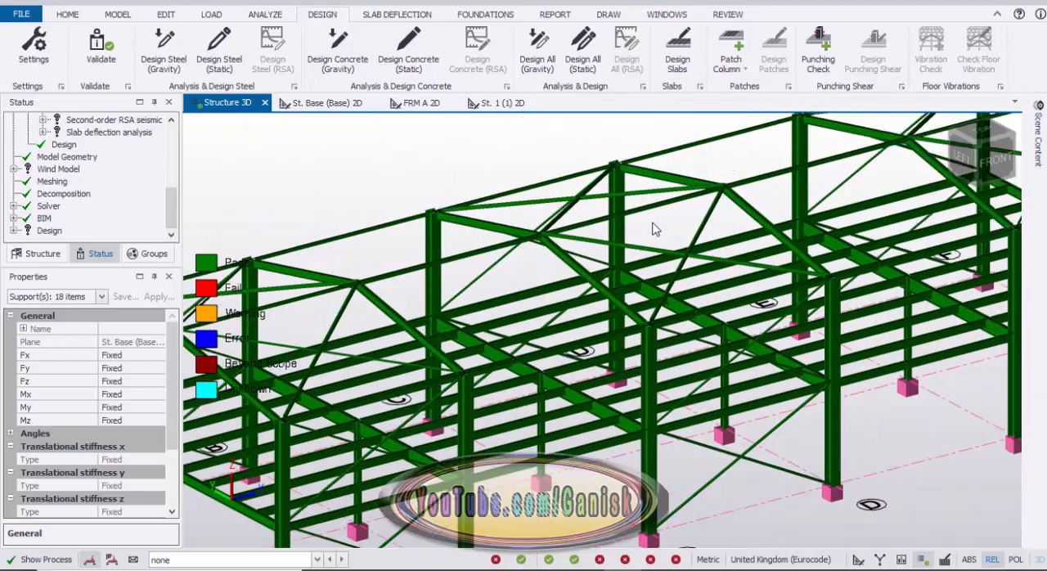
scroll(651, 229, "up", 5)
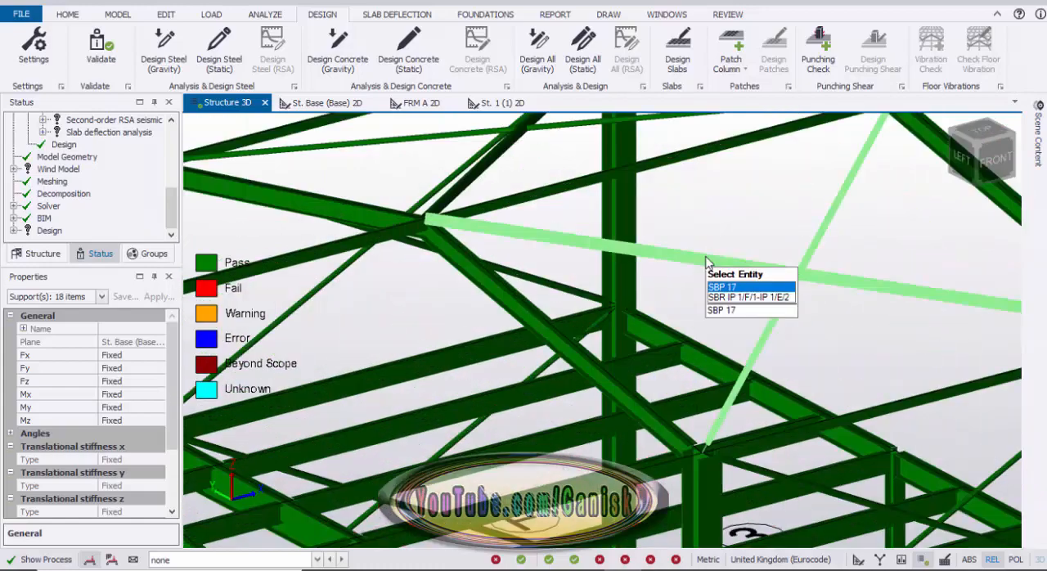
scroll(725, 250, "down", 5)
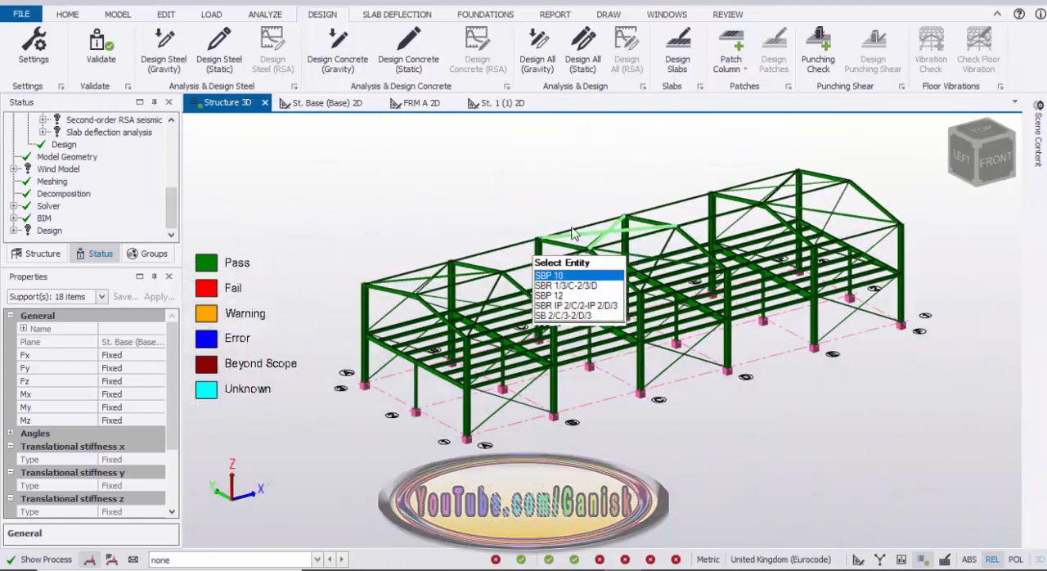
scroll(572, 228, "down", 1)
right_click_drag(400, 171, 371, 203)
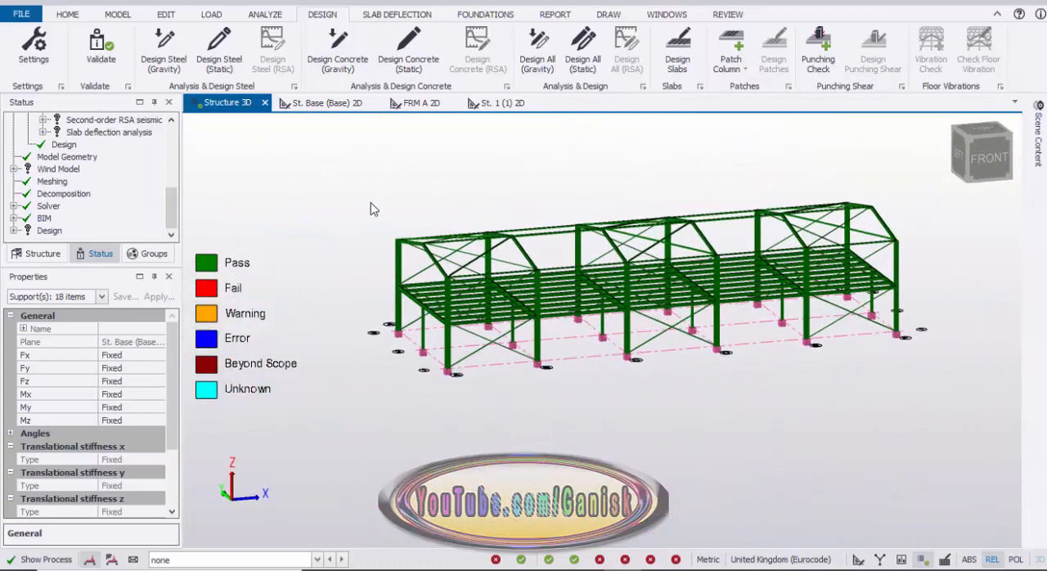
scroll(455, 347, "up", 3)
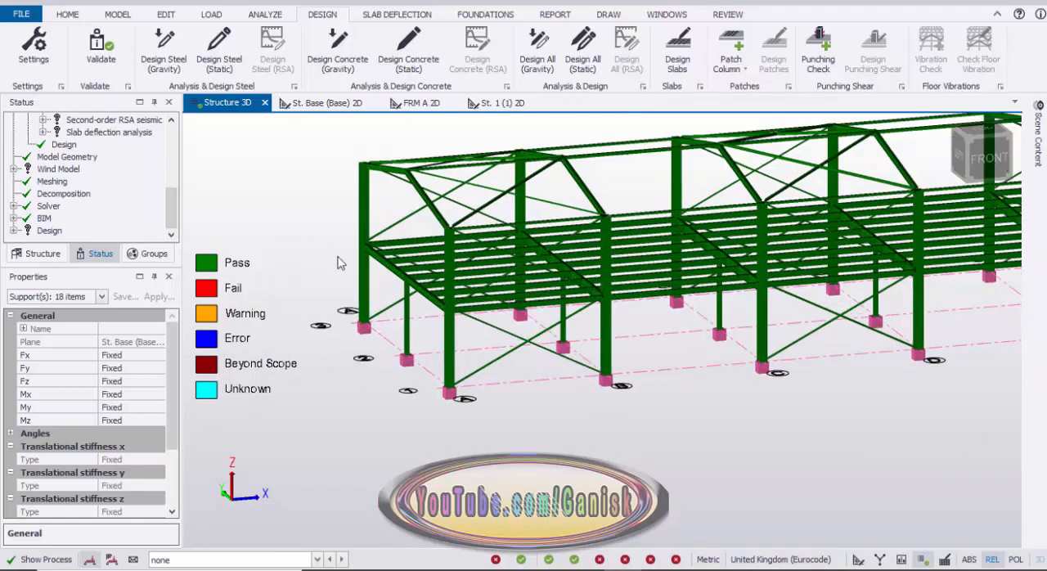
scroll(567, 283, "down", 1)
middle_click_drag(535, 309, 470, 363)
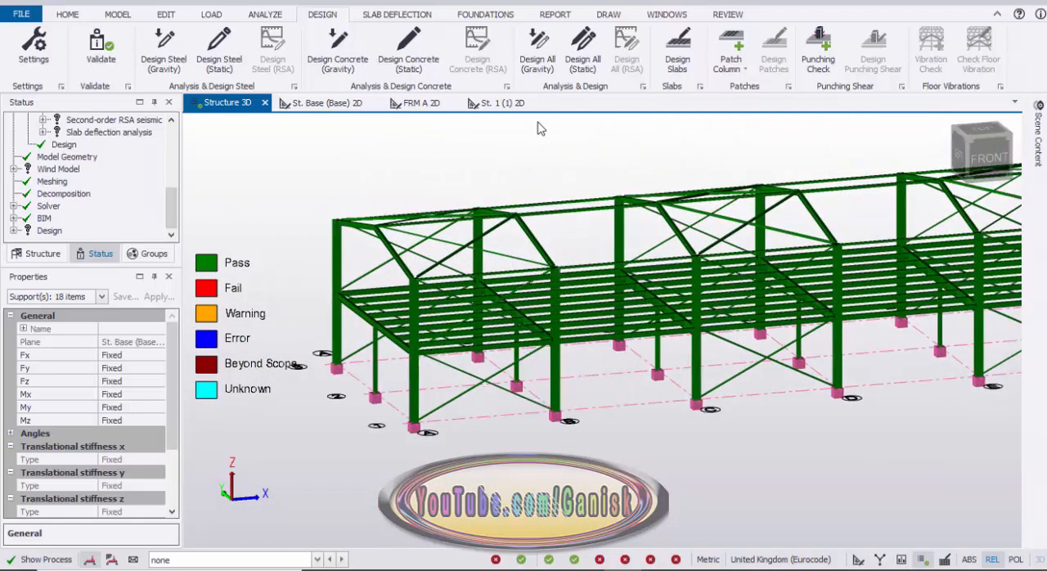
Start the Section / Material Grade review and examine the colour-coded steel beam sections across the frame.
left_click(728, 15)
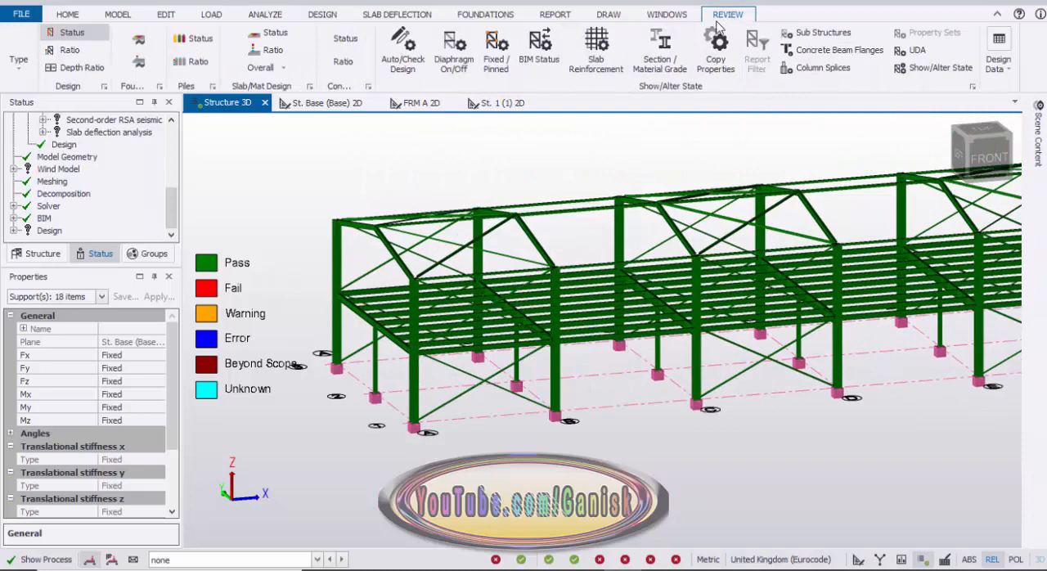
left_click(660, 64)
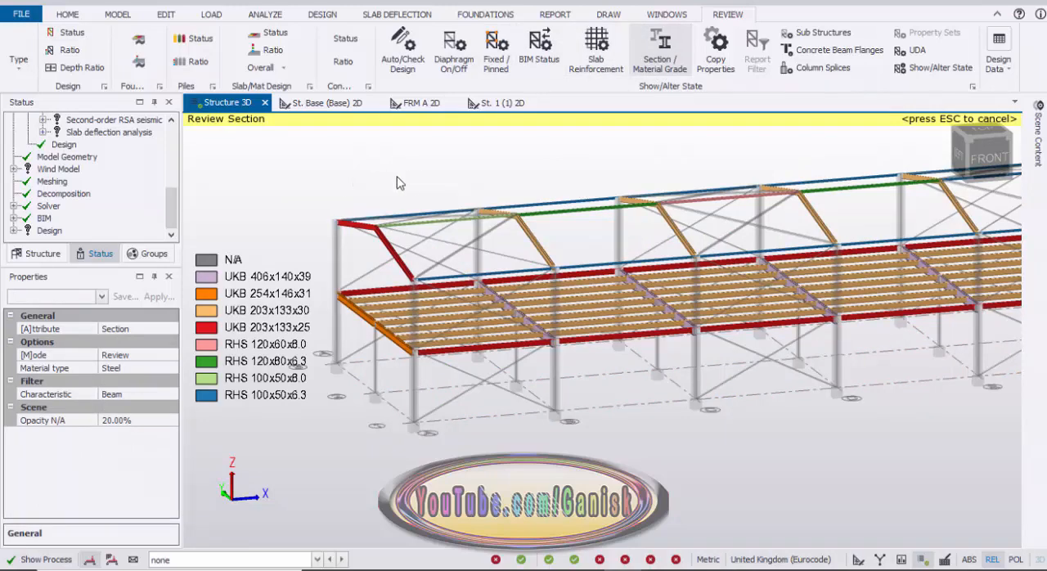
right_click_drag(400, 183, 404, 205)
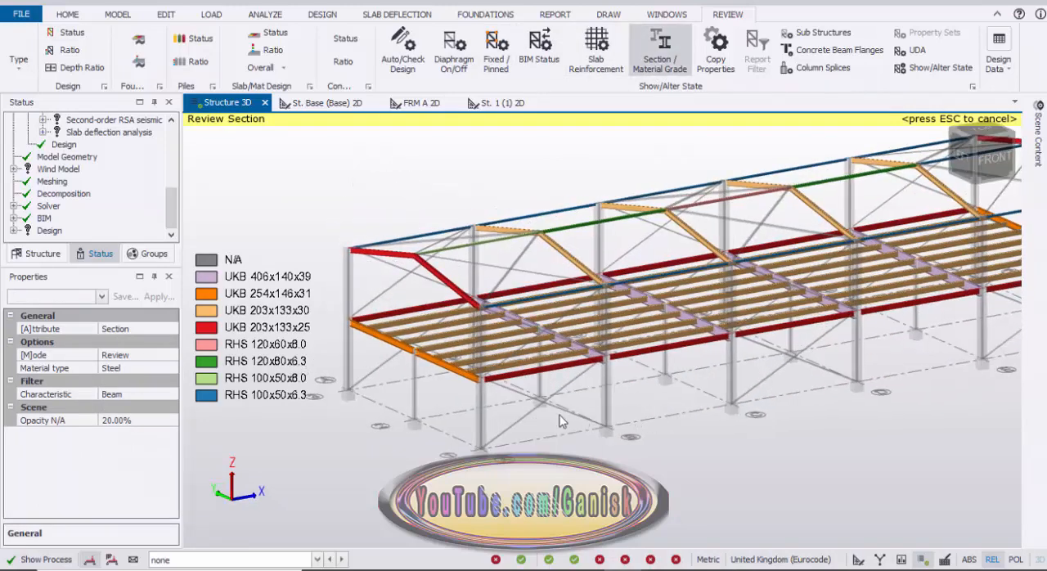
right_click_drag(561, 422, 687, 394)
middle_click_drag(663, 362, 767, 360)
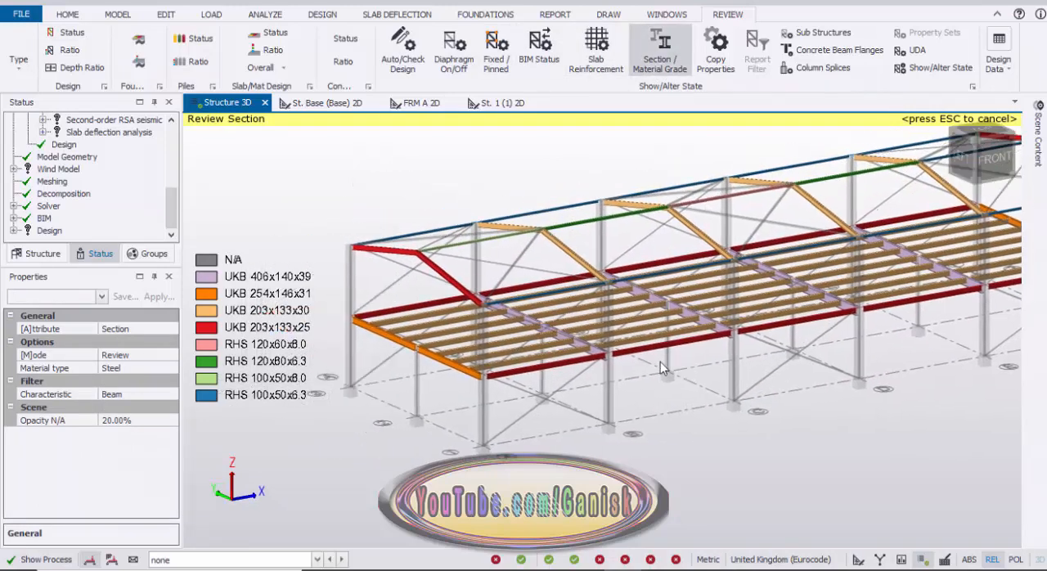
Set the section review's characteristic filter to Column and examine the column sections.
left_click(113, 401)
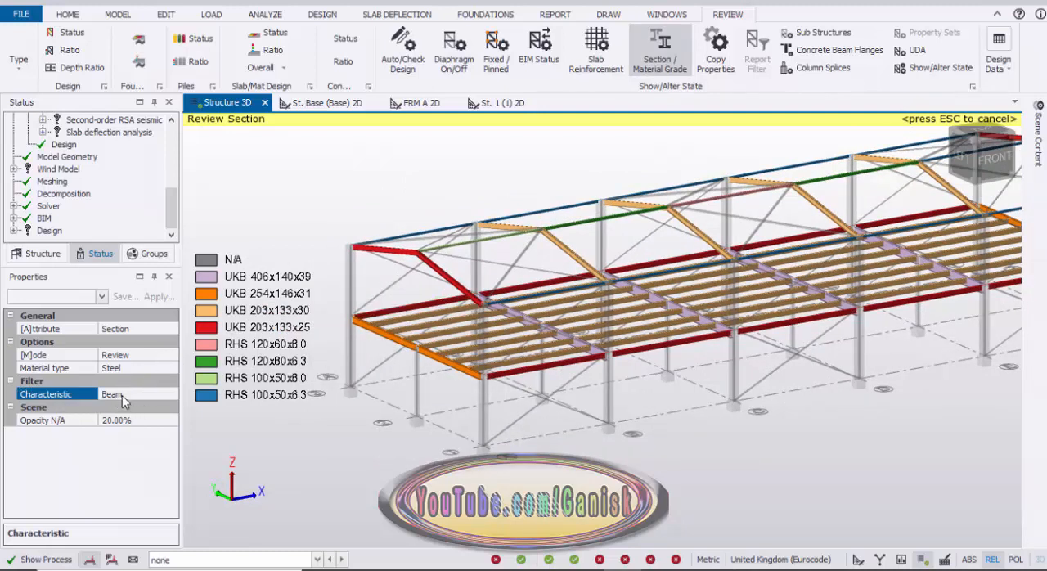
left_click(172, 393)
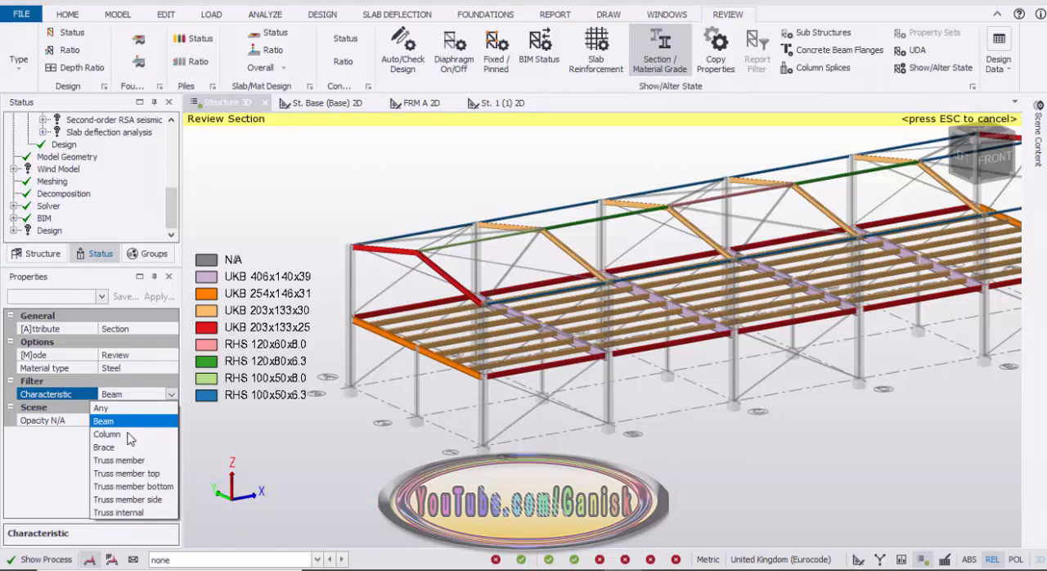
left_click(125, 436)
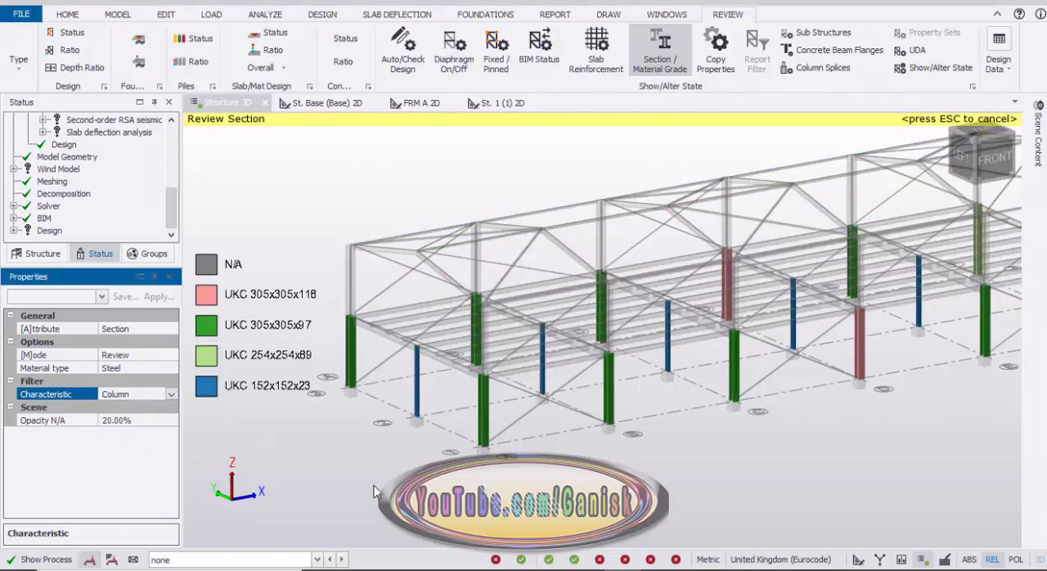
scroll(397, 490, "down", 1)
mouse_move(397, 490)
middle_mouse_down()
mouse_move(363, 481)
mouse_move(417, 484)
mouse_move(409, 474)
mouse_move(414, 484)
middle_mouse_up()
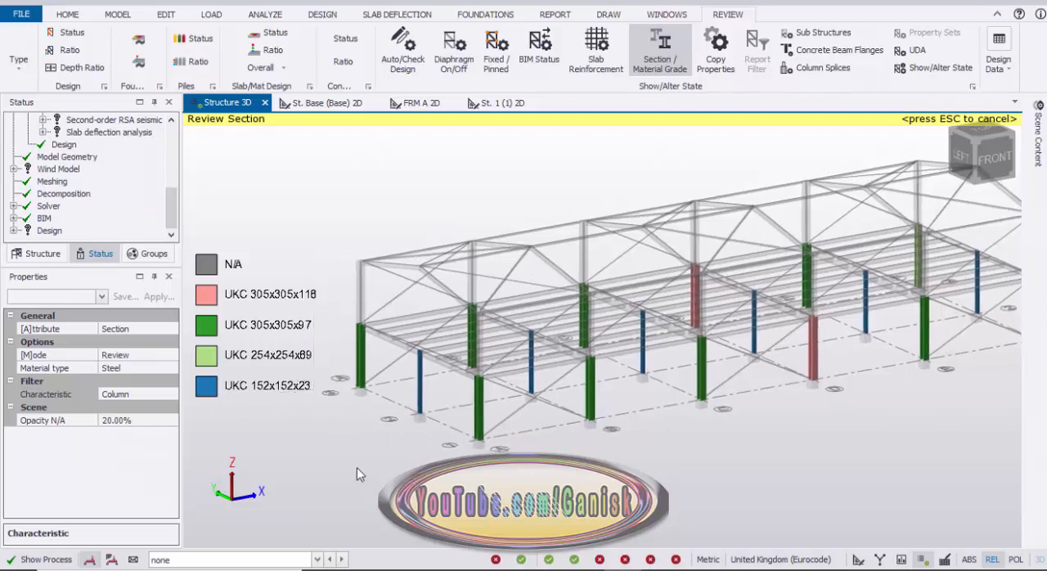
Keep the section review's material type as Steel and set the characteristic filter to Brace.
left_click(129, 372)
left_click(170, 370)
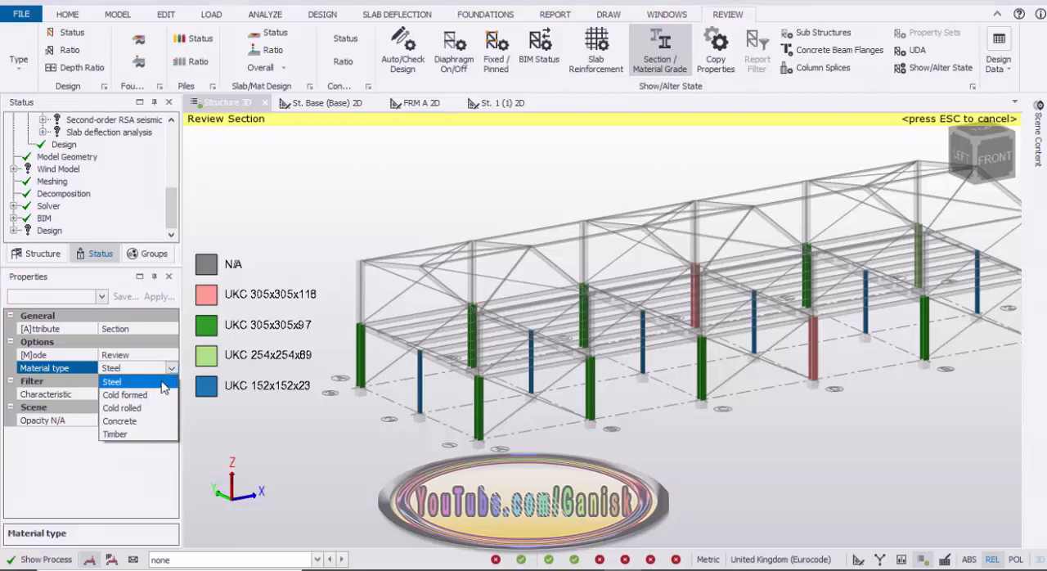
left_click(162, 382)
left_click(150, 393)
left_click(170, 394)
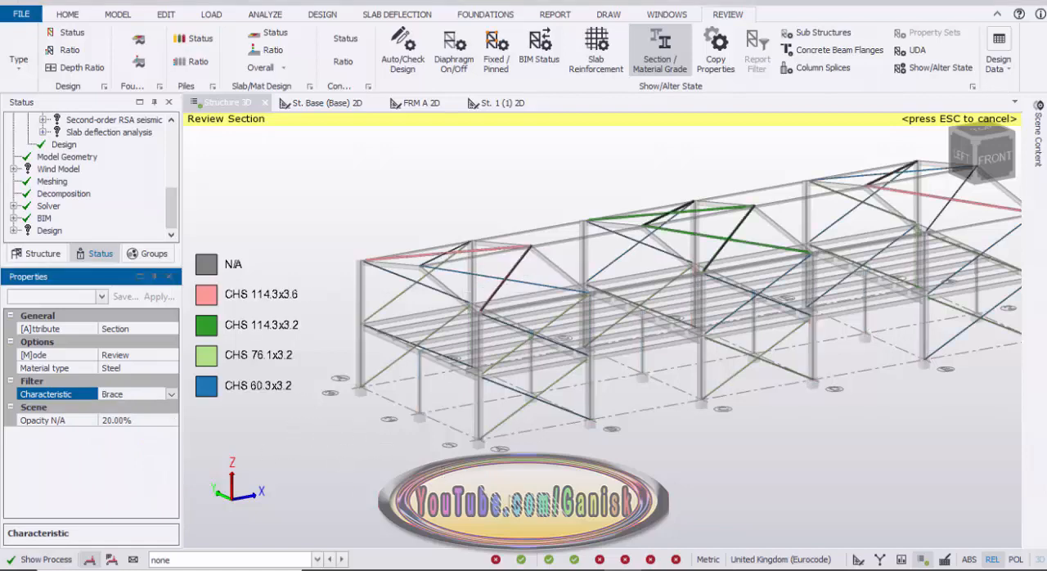
Examine the roof and wall brace sections, comparing individual members against the CHS sizes in the colour legend.
right_click_drag(485, 495, 482, 519)
scroll(458, 258, "up", 3)
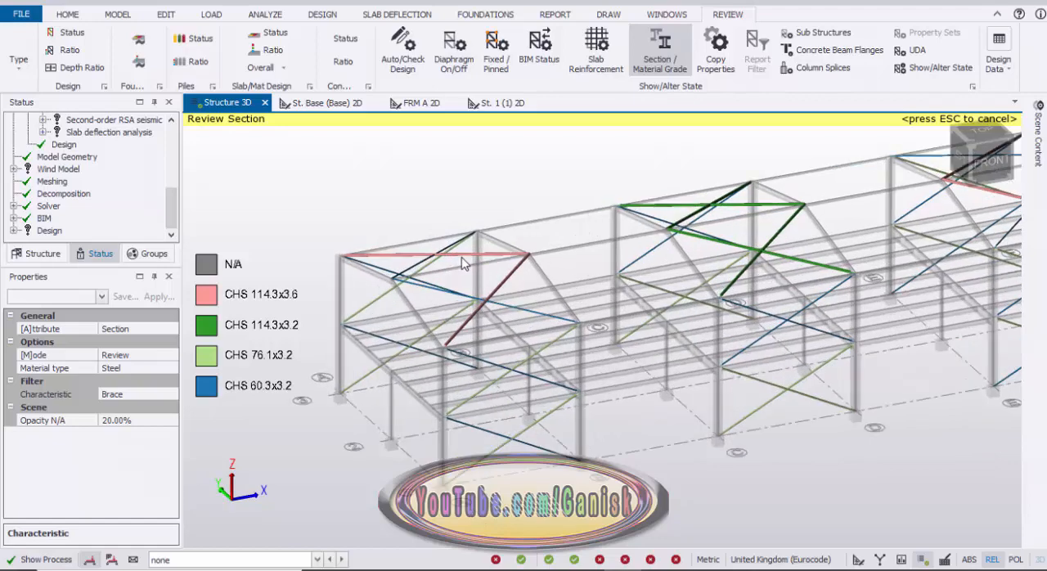
mouse_move(468, 261)
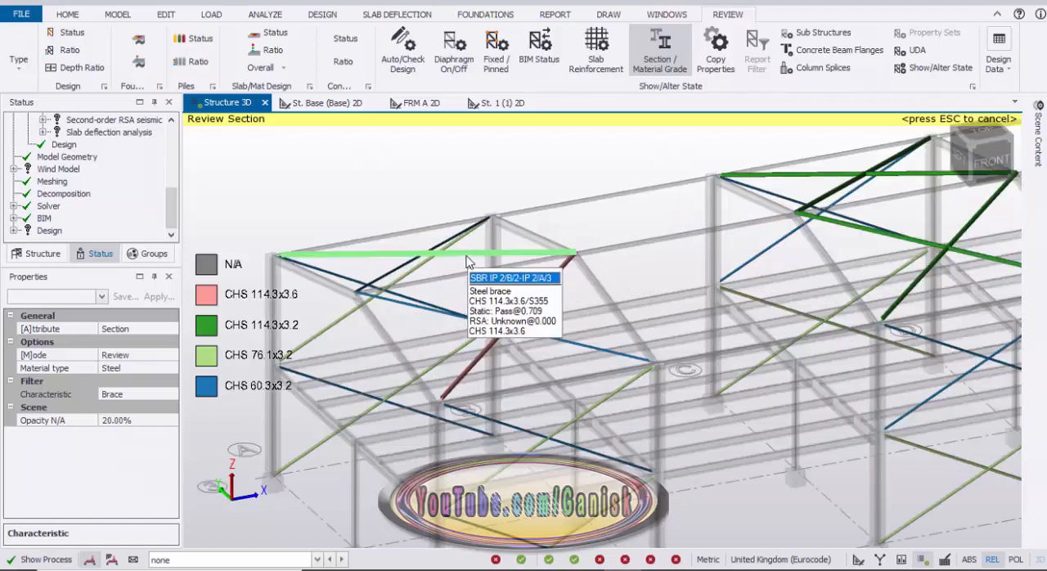
scroll(362, 349, "down", 5)
mouse_move(501, 434)
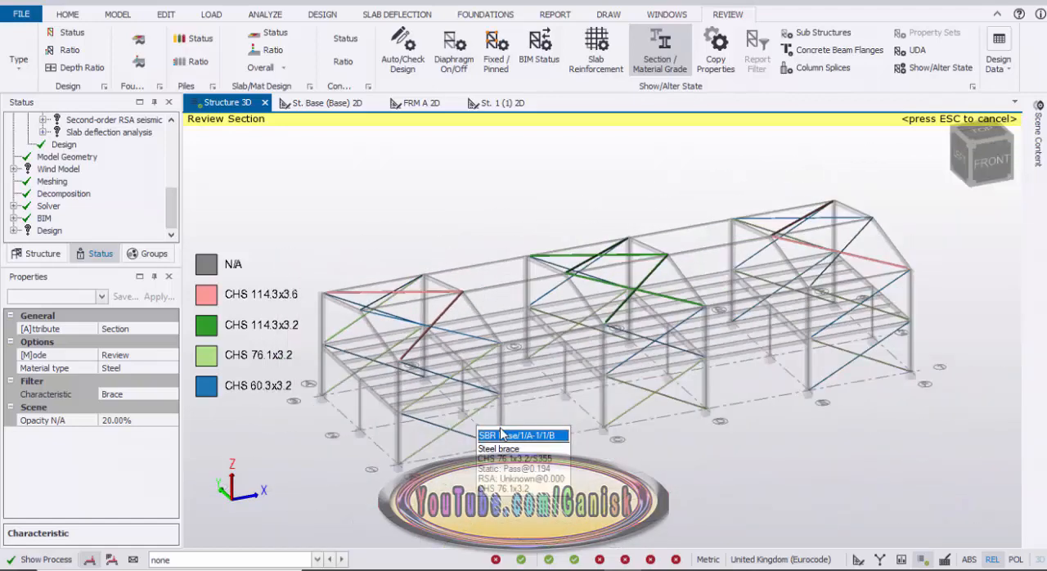
right_click_drag(531, 447, 540, 395)
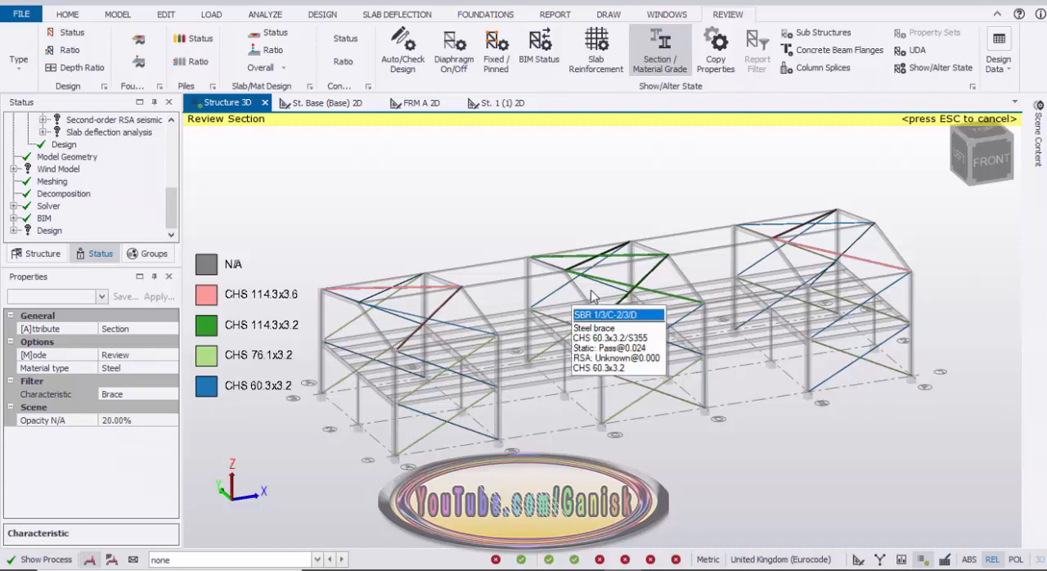
right_click_drag(517, 282, 494, 310)
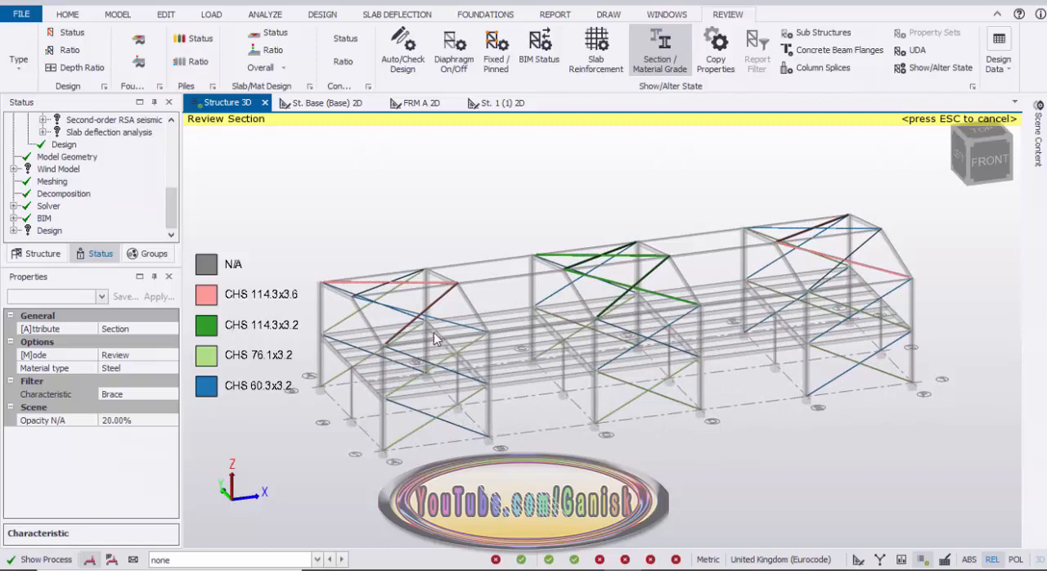
scroll(435, 276, "up", 5)
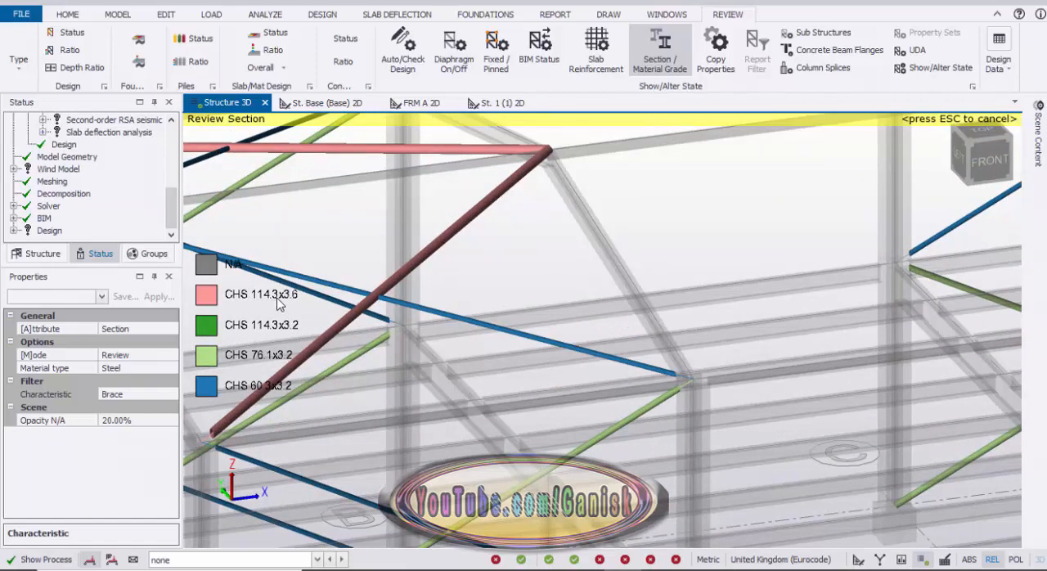
scroll(481, 286, "down", 5)
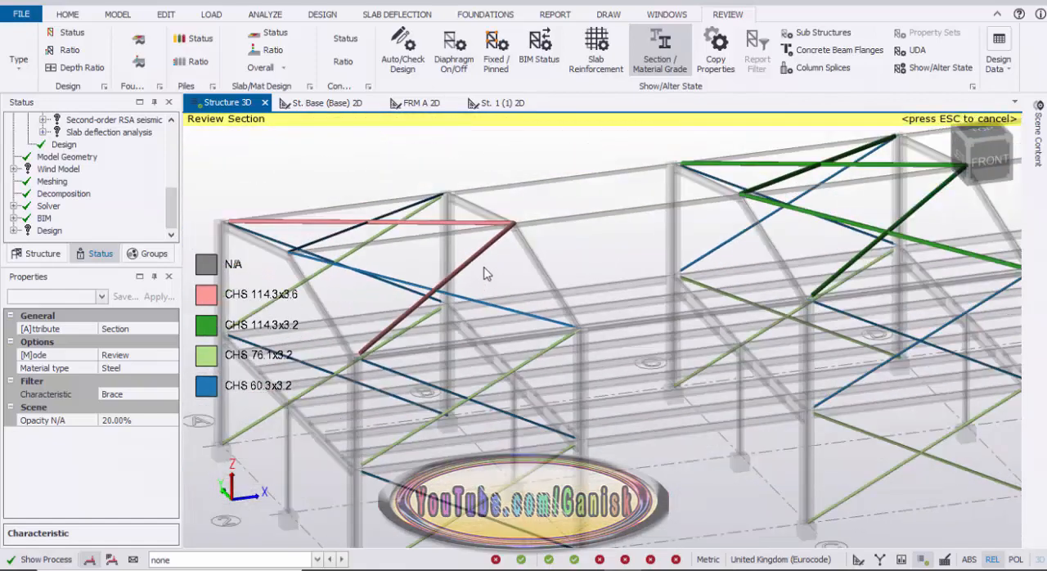
scroll(468, 288, "down", 3)
middle_click_drag(329, 250, 357, 288)
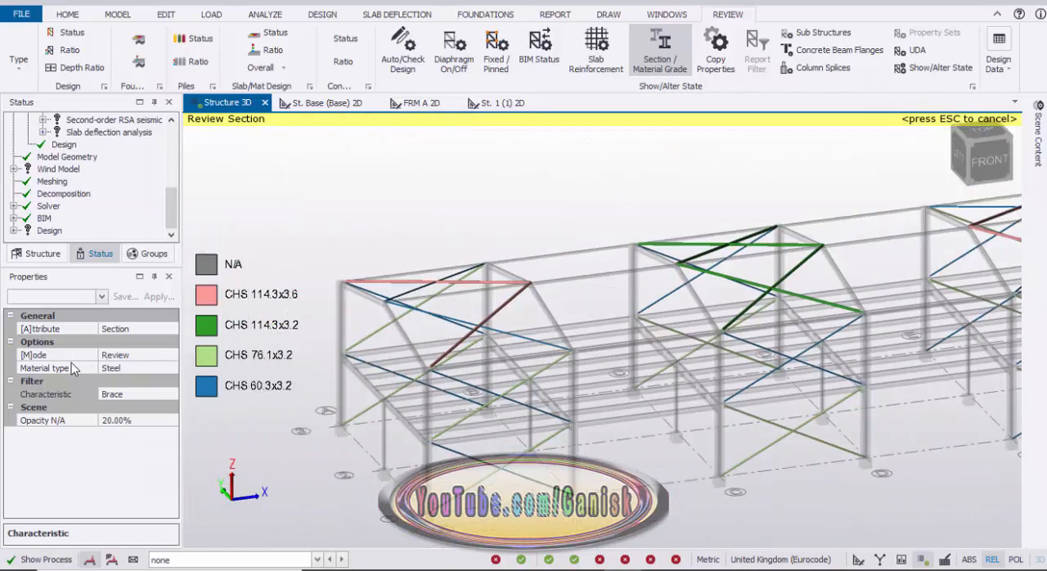
Set the section review mode to Copy and pick the CHS 114.3x3.6 roof brace between grids A and B as the source.
left_click(121, 361)
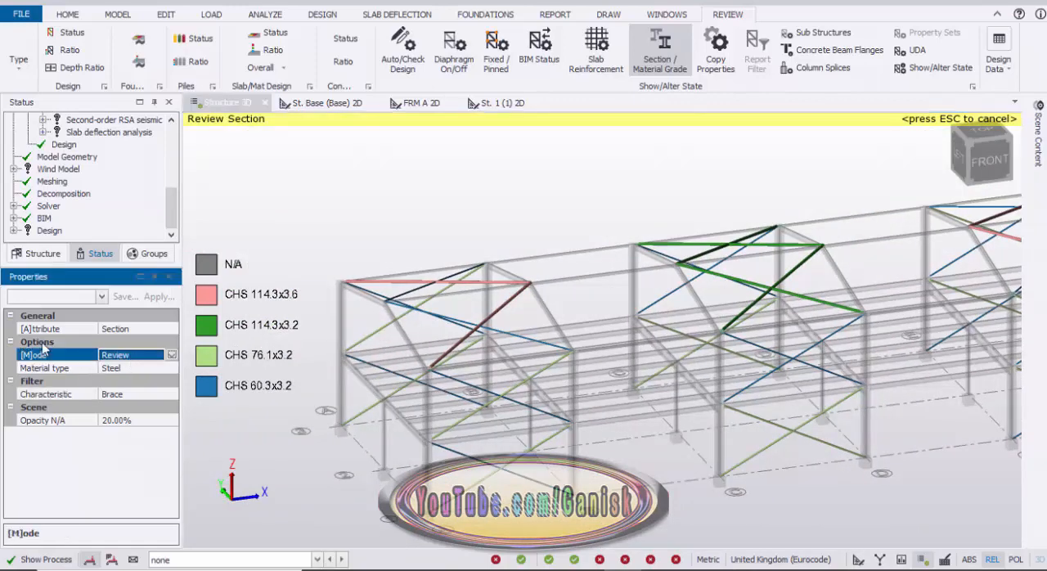
left_click(173, 355)
left_click(129, 382)
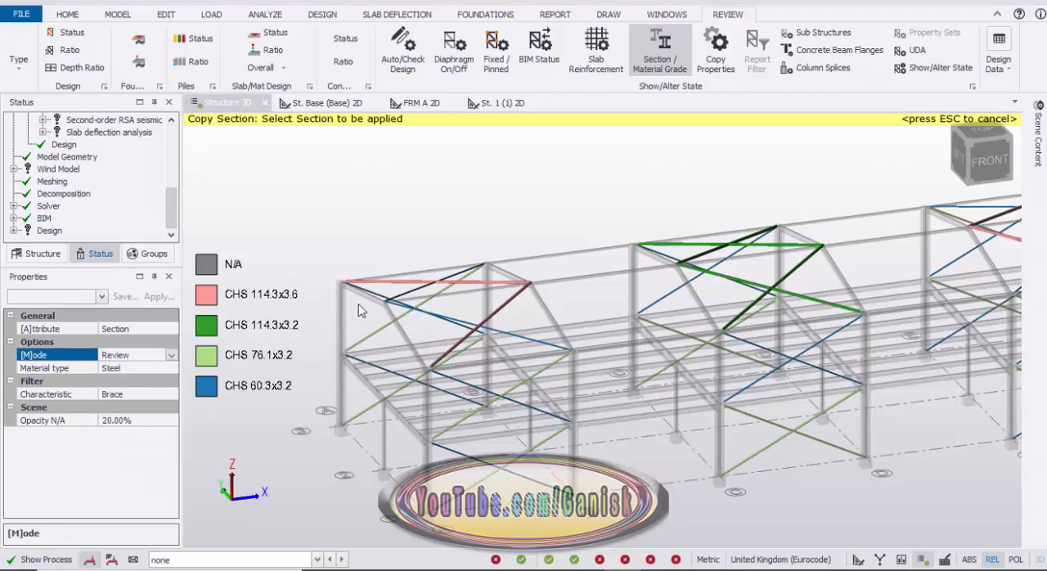
left_click(385, 282)
left_click(384, 314)
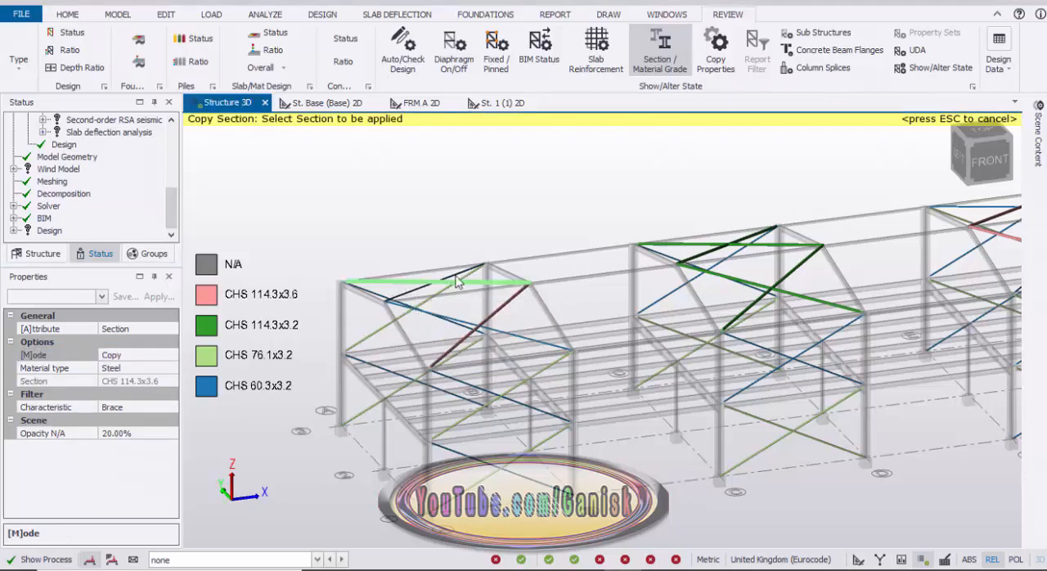
Apply the source section CHS 114.3x3.6 to the two CHS 60.3x3.2 roof braces between grids A and B.
scroll(454, 288, "up", 5)
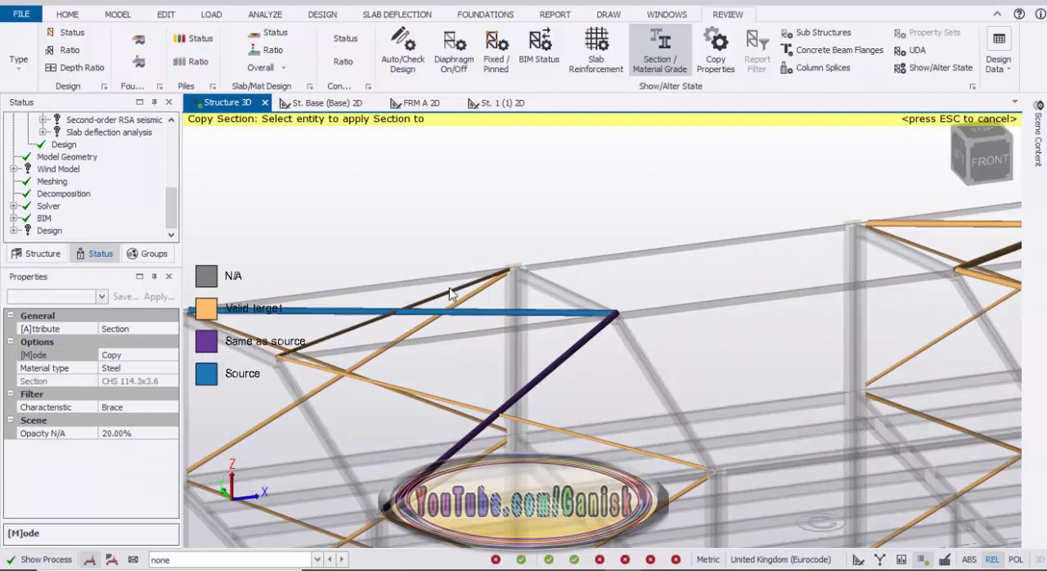
left_click(450, 294)
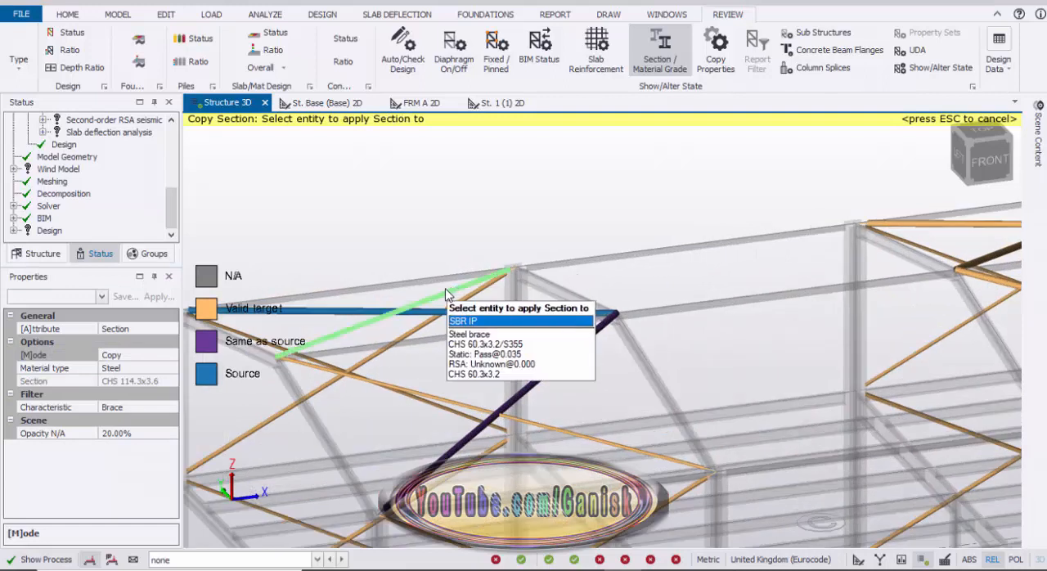
left_click(476, 414)
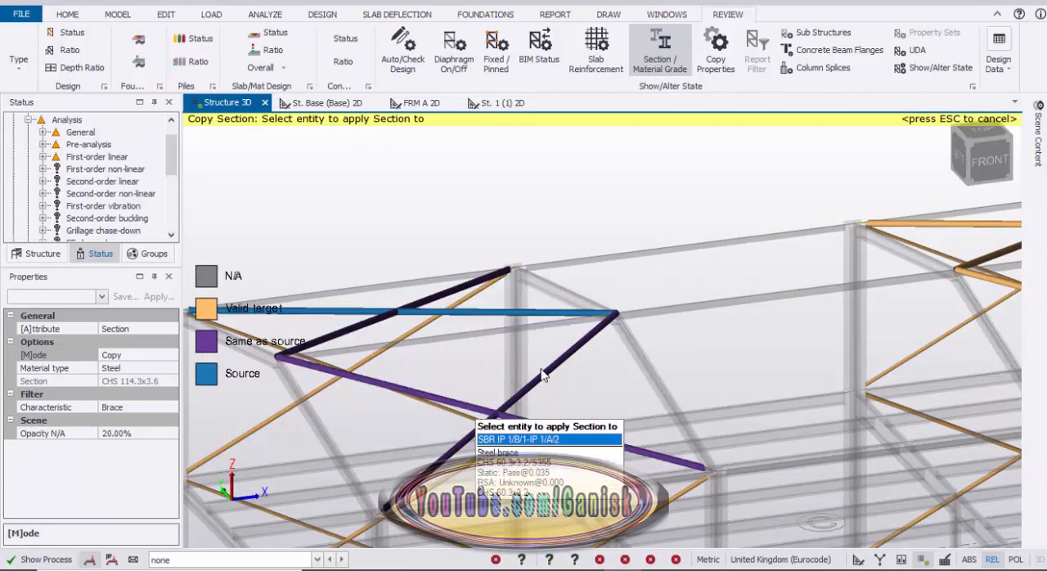
scroll(486, 344, "up", 3)
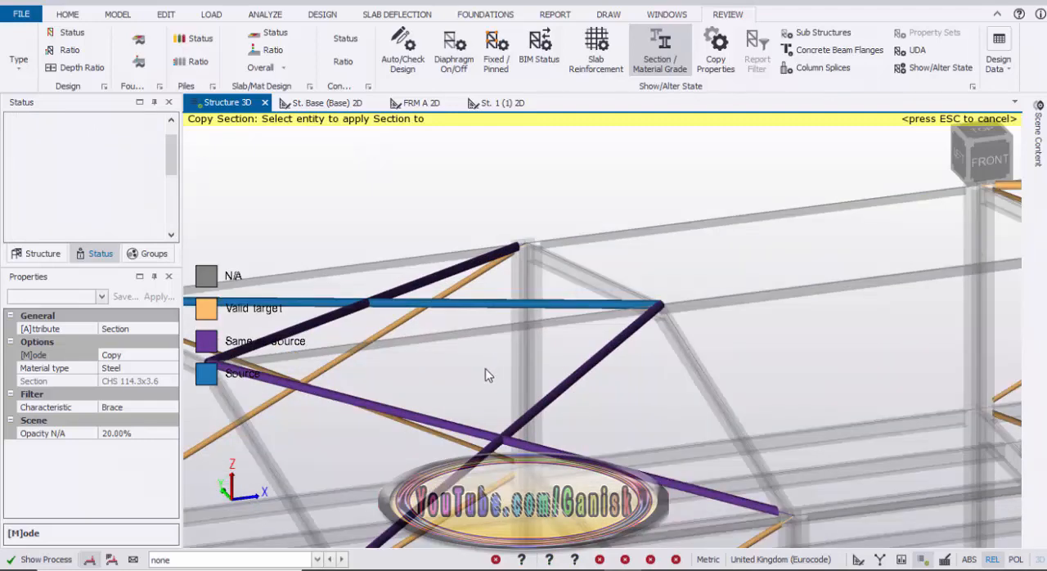
scroll(552, 388, "down", 5)
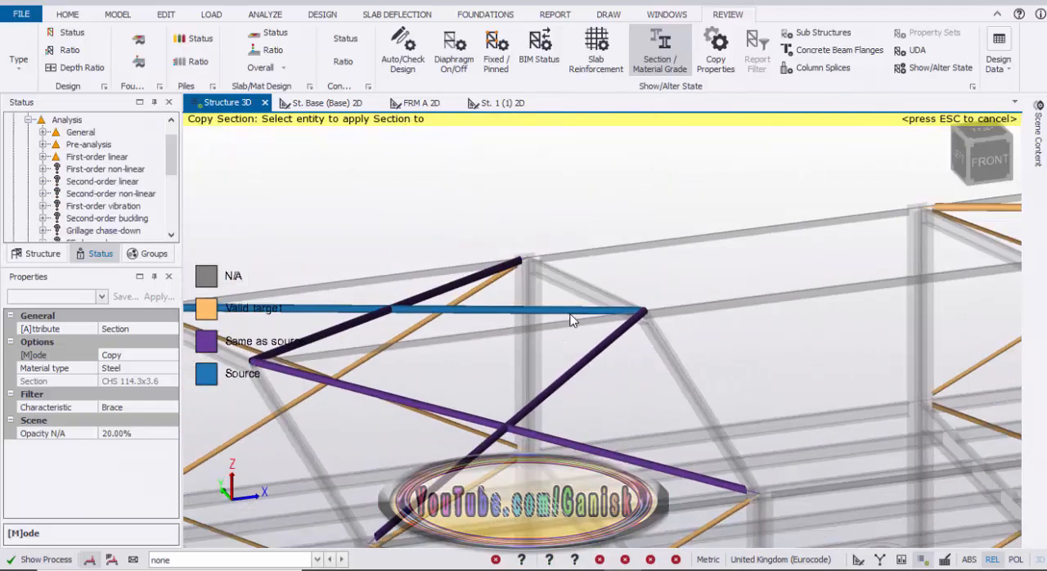
Apply the CHS 114.3x3.6 section to the four roof braces between grids C and D.
scroll(627, 331, "up", 5)
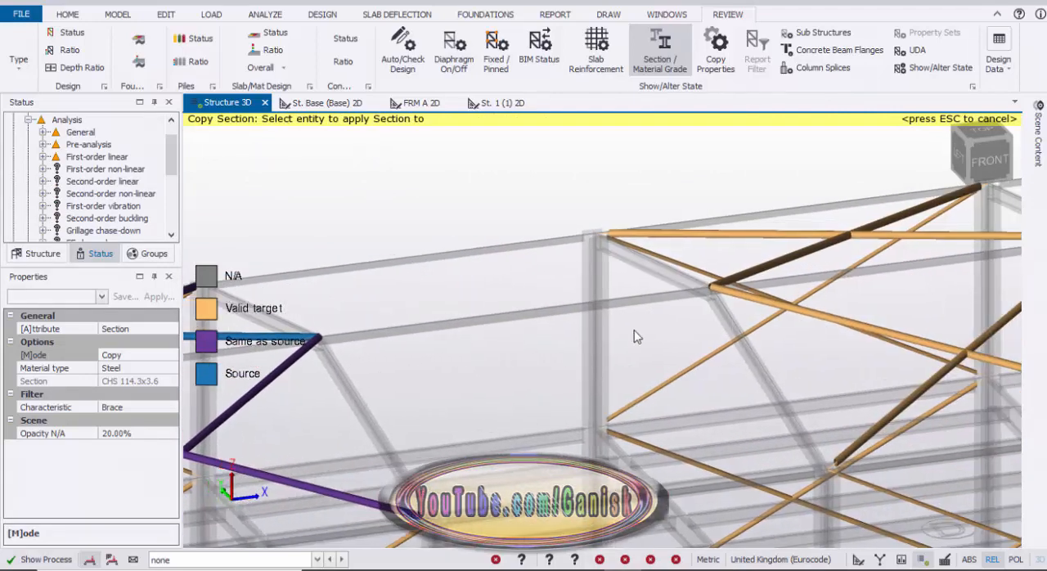
middle_click_drag(709, 300, 624, 320)
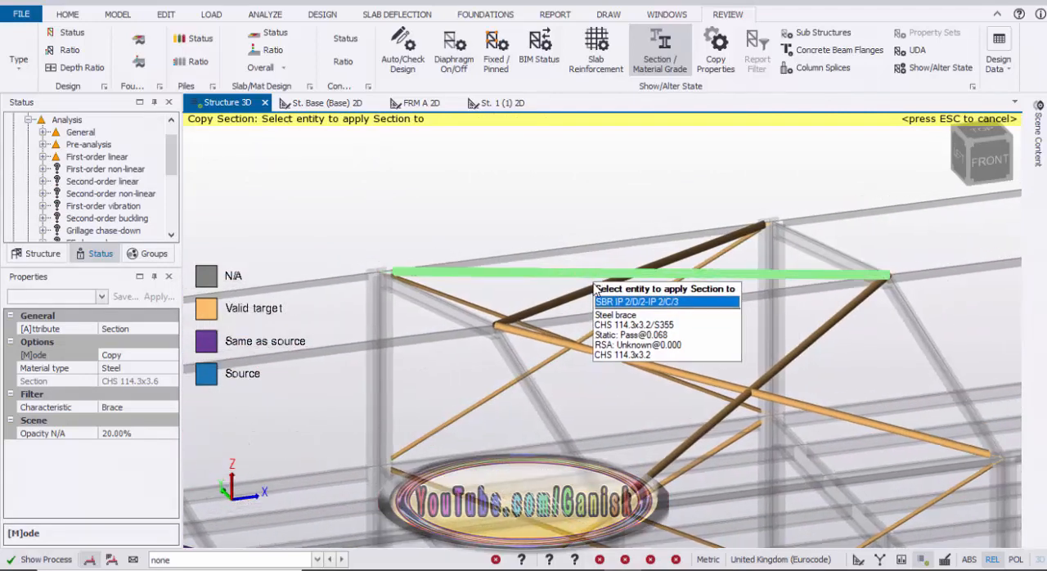
left_click(595, 287)
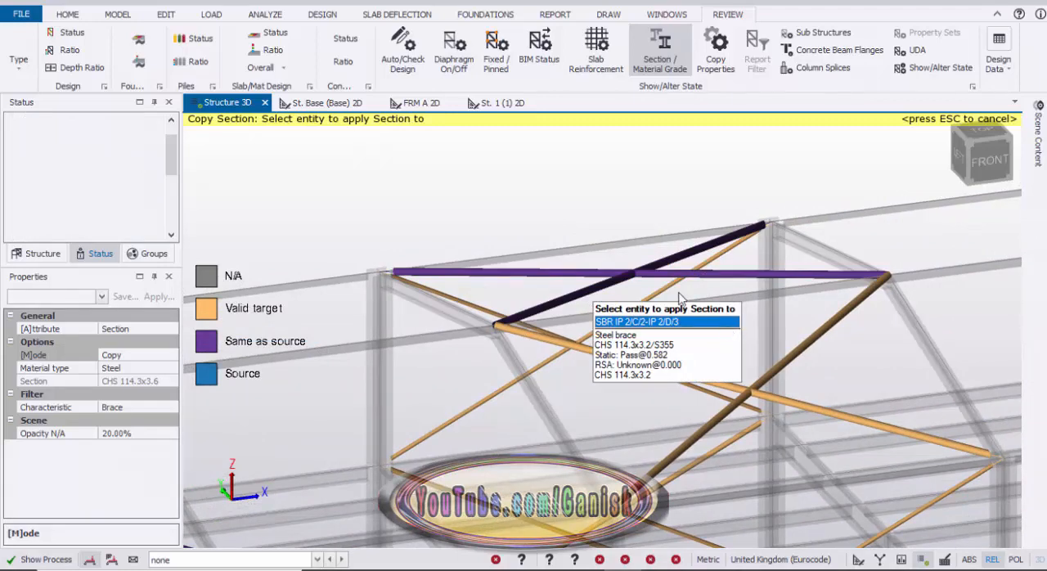
scroll(712, 314, "down", 2)
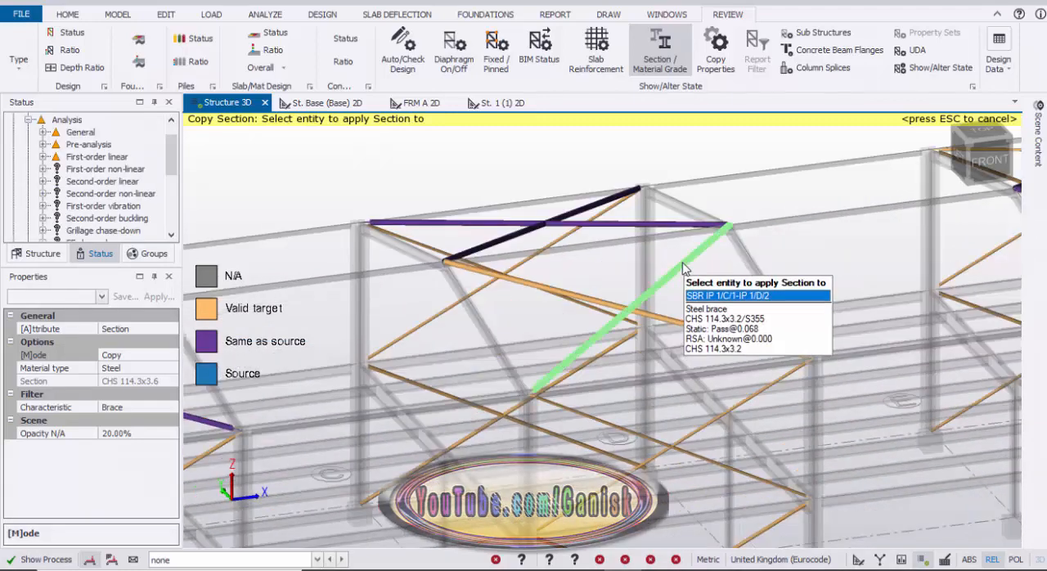
left_click(686, 270)
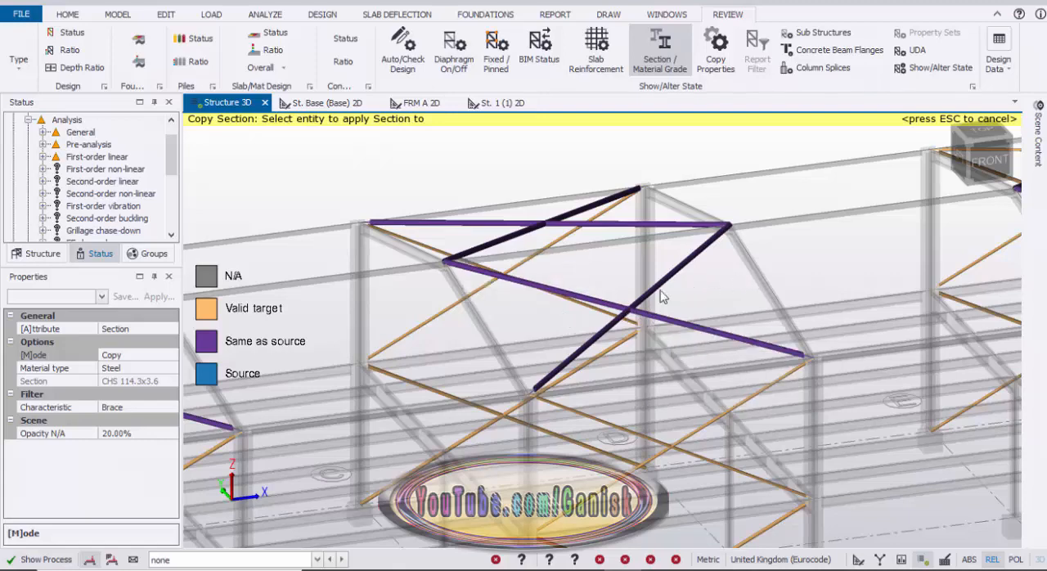
Apply the CHS 114.3x3.6 section to the four roof braces between grids E and F, and end copying from that source.
scroll(732, 281, "down", 2)
scroll(733, 281, "up", 6)
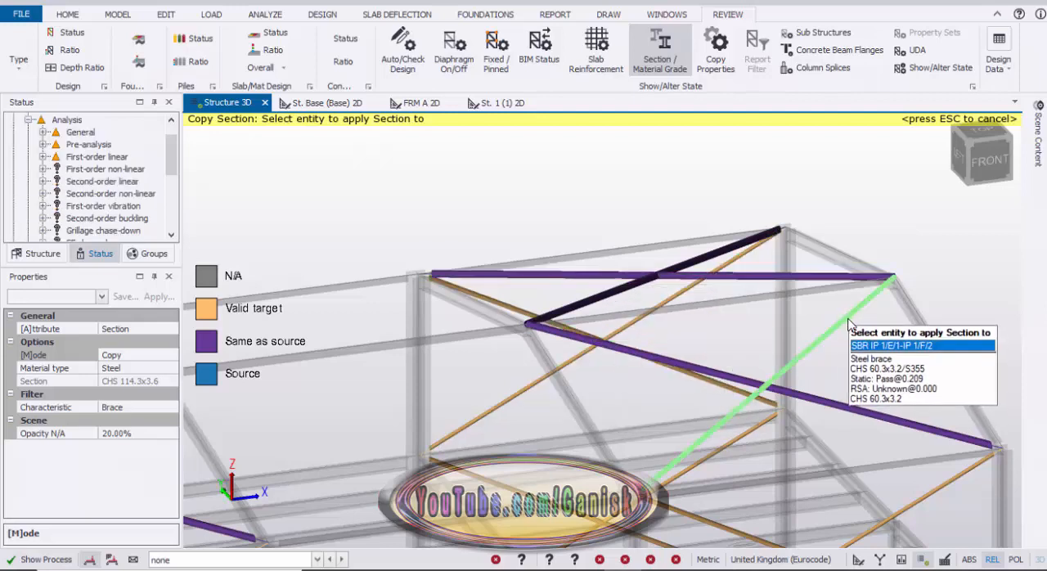
left_click(830, 380)
scroll(846, 372, "down", 4)
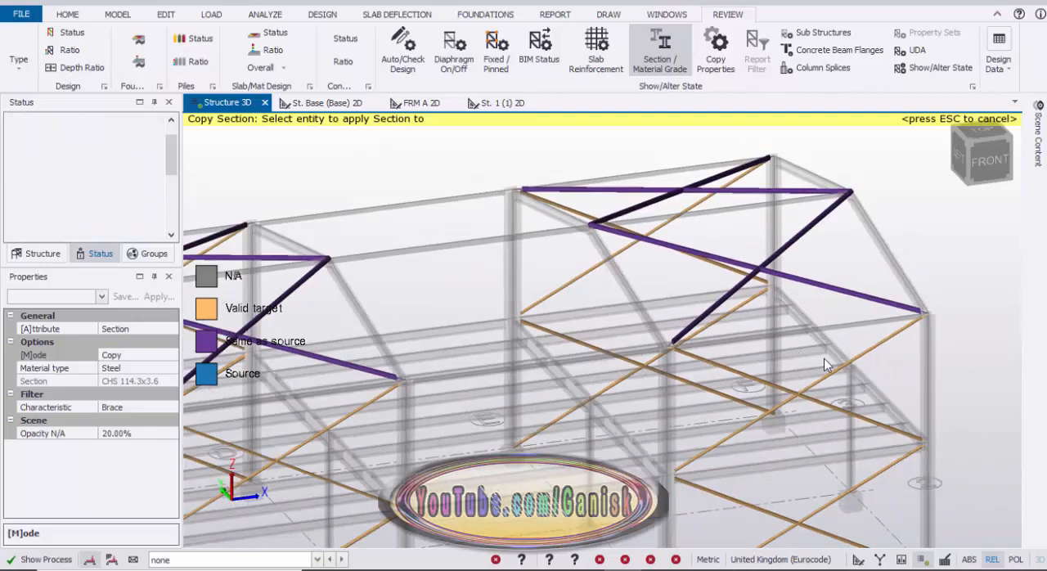
middle_click_drag(851, 368, 751, 372)
right_click_drag(750, 366, 746, 405)
scroll(808, 352, "down", 4)
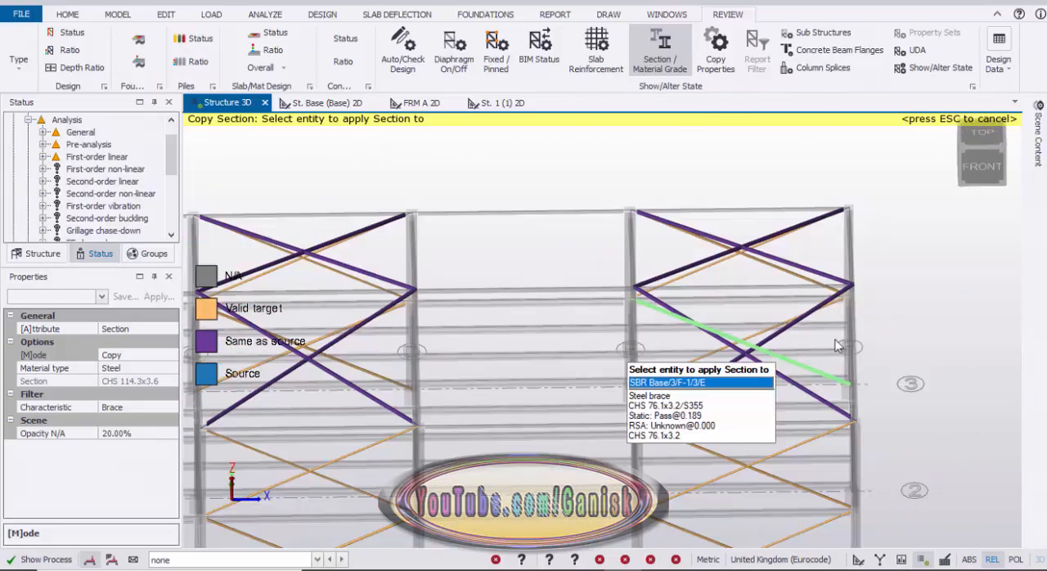
middle_click_drag(617, 350, 783, 329)
middle_click_drag(433, 370, 681, 361)
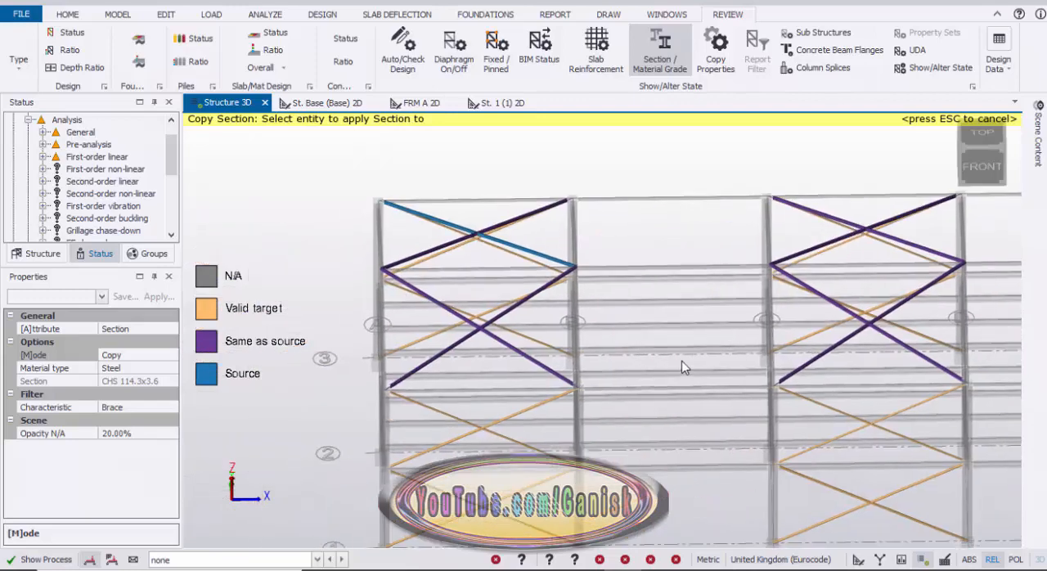
key("Escape")
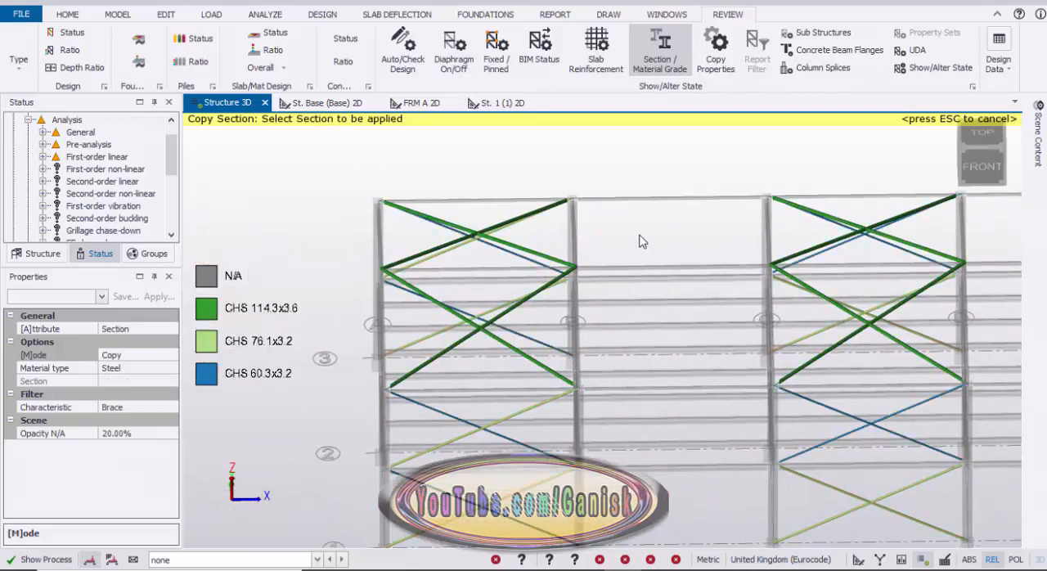
Check the updated brace sections and run Design Steel (Static) on the modified structure.
scroll(583, 186, "up", 2)
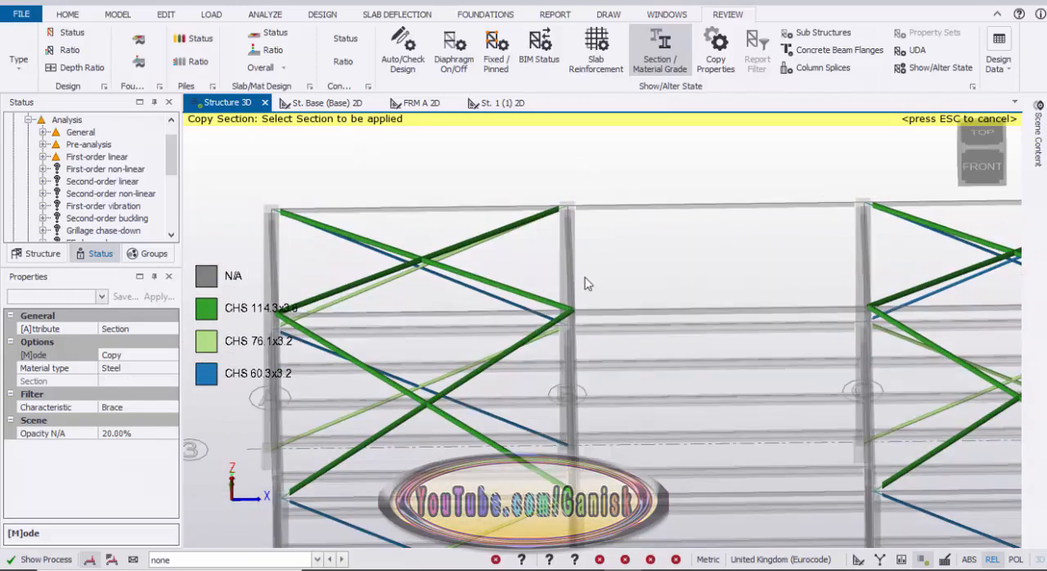
right_click_drag(557, 254, 529, 268)
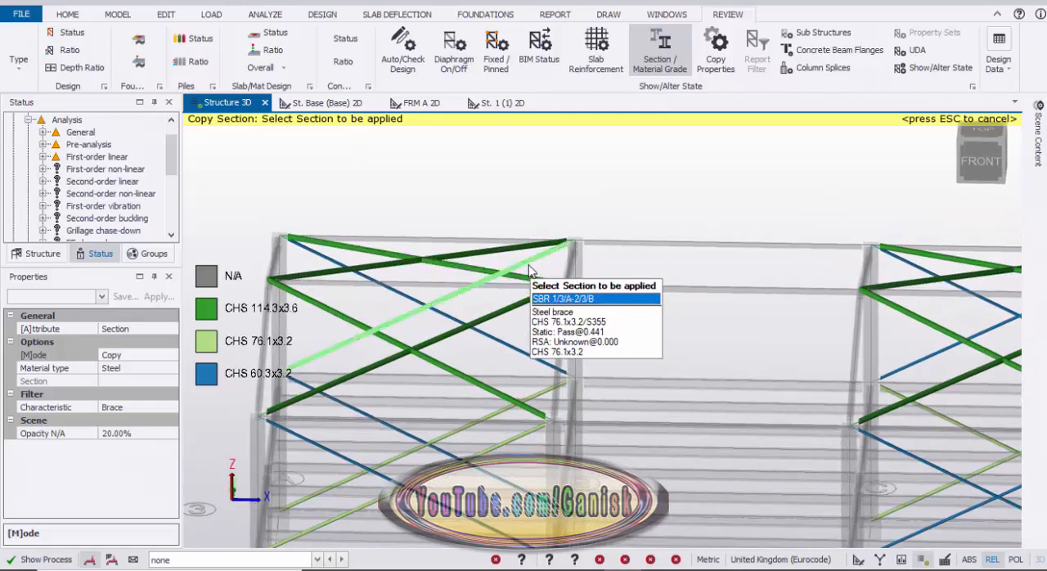
scroll(529, 270, "down", 3)
left_click(323, 13)
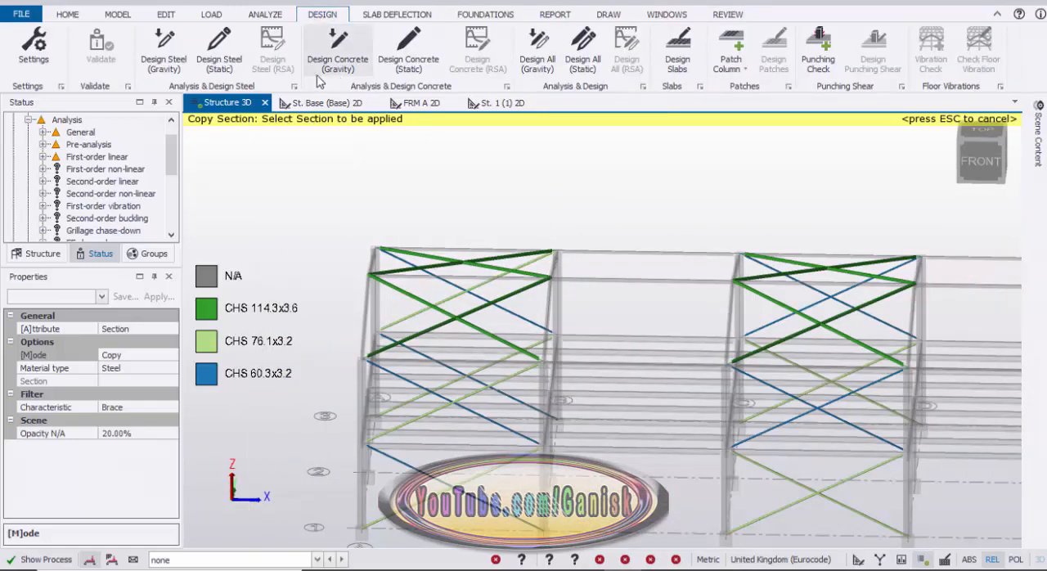
left_click(233, 64)
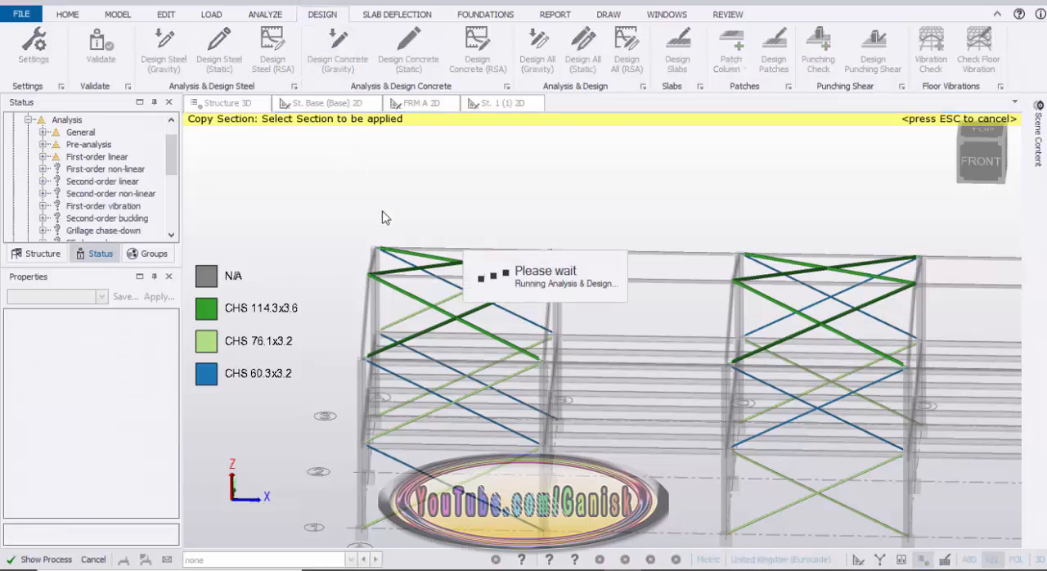
Examine the pass/fail design status of the beams, columns and braces across the frame.
right_click_drag(348, 228, 471, 227)
scroll(523, 247, "down", 3)
right_click_drag(560, 232, 516, 225)
scroll(499, 245, "up", 4)
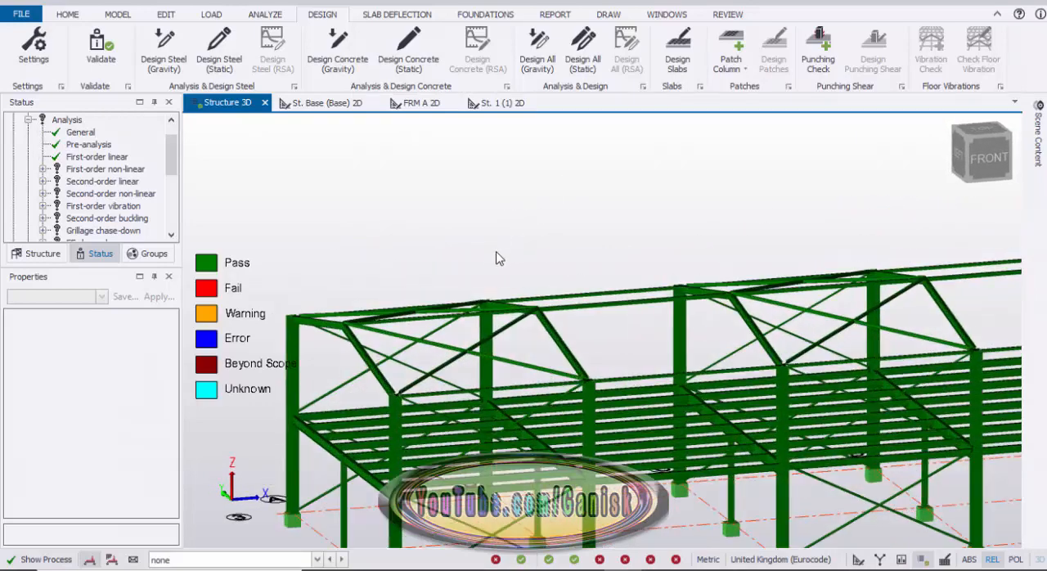
scroll(479, 273, "down", 2)
scroll(482, 295, "up", 2)
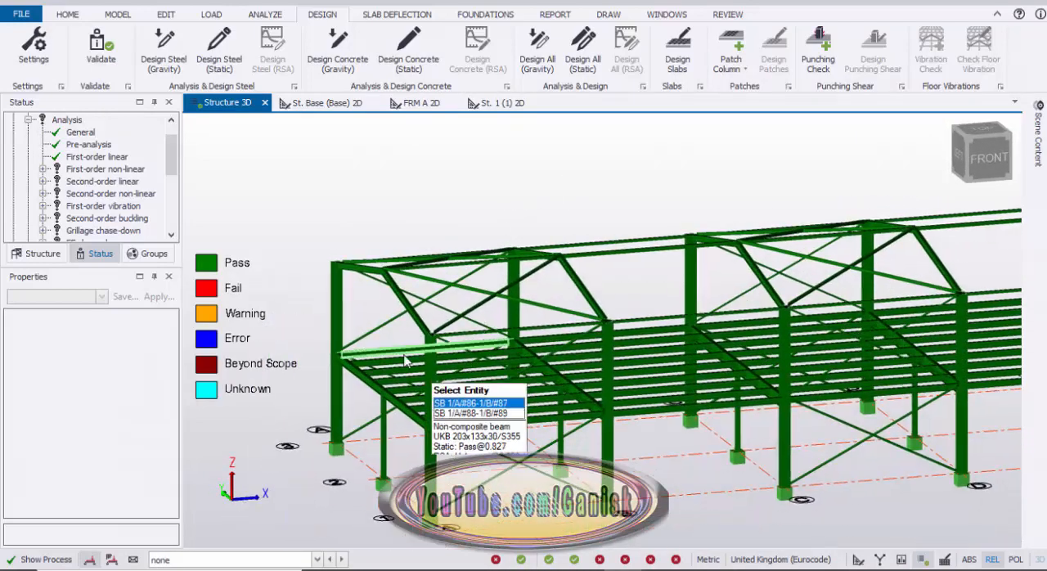
scroll(458, 425, "up", 2)
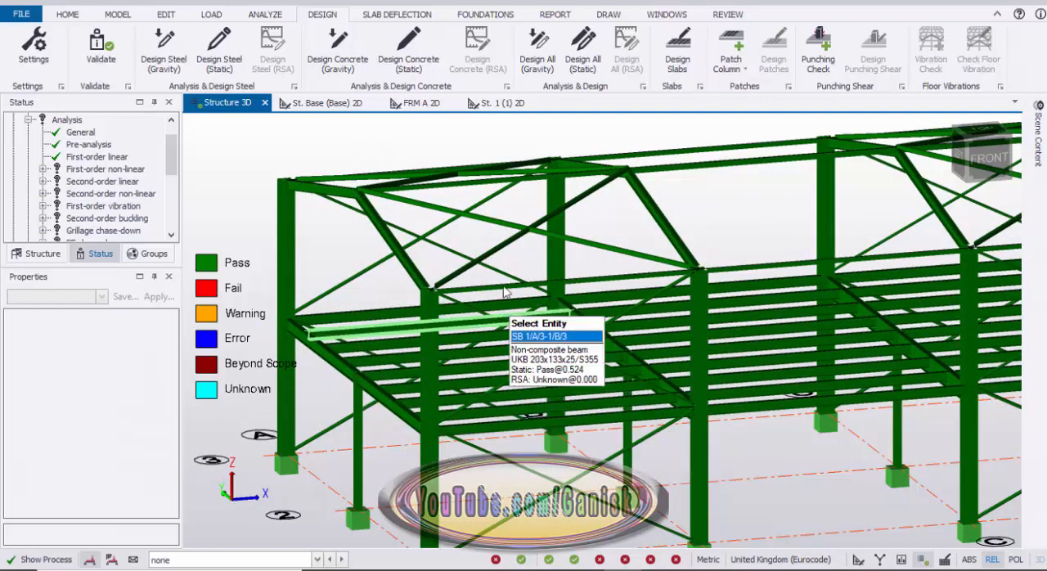
scroll(539, 302, "down", 3)
middle_click_drag(497, 255, 521, 293)
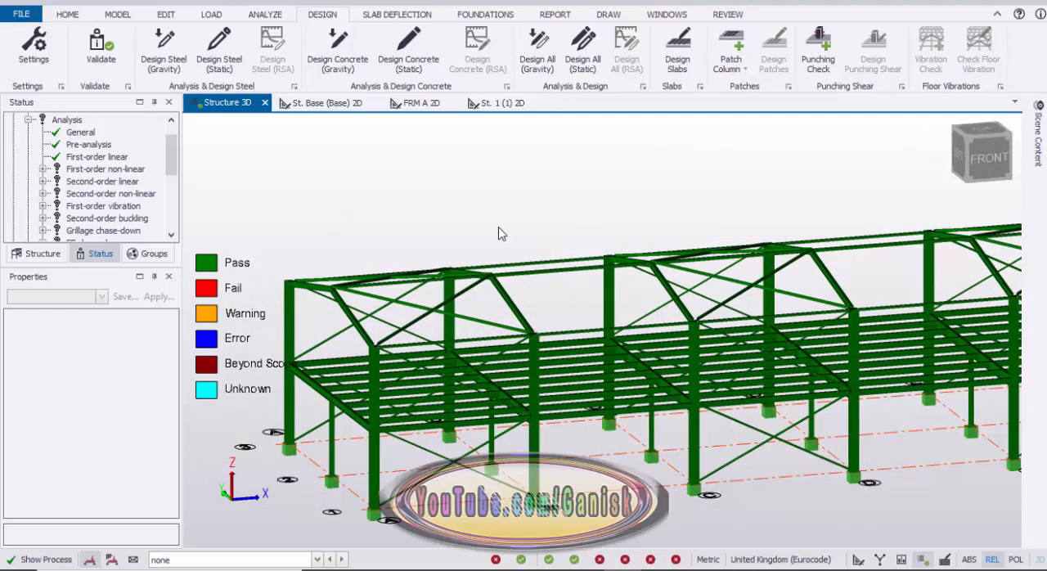
Generate the Material Listing report for the structure.
left_click(555, 14)
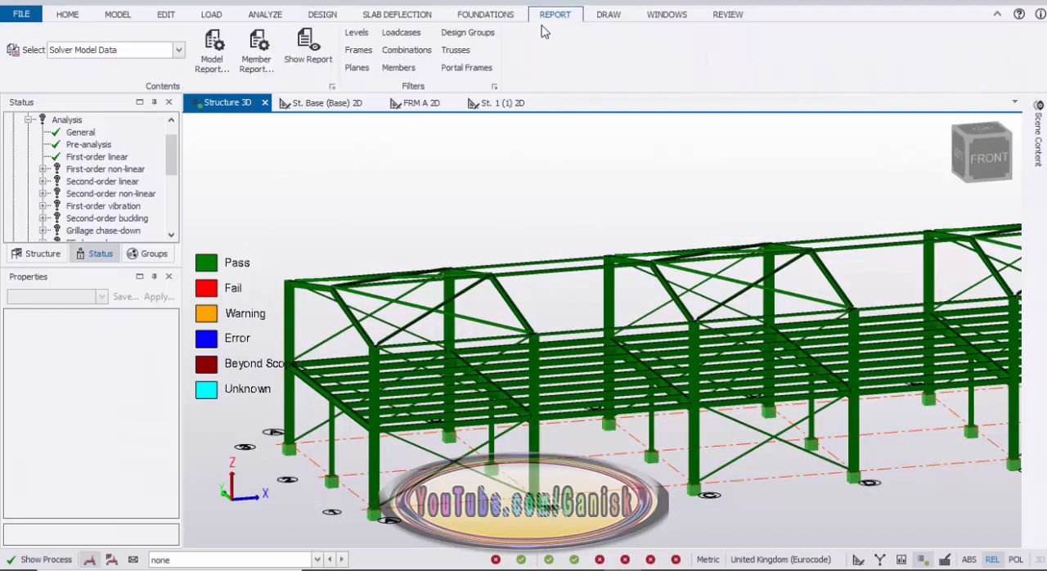
left_click(178, 50)
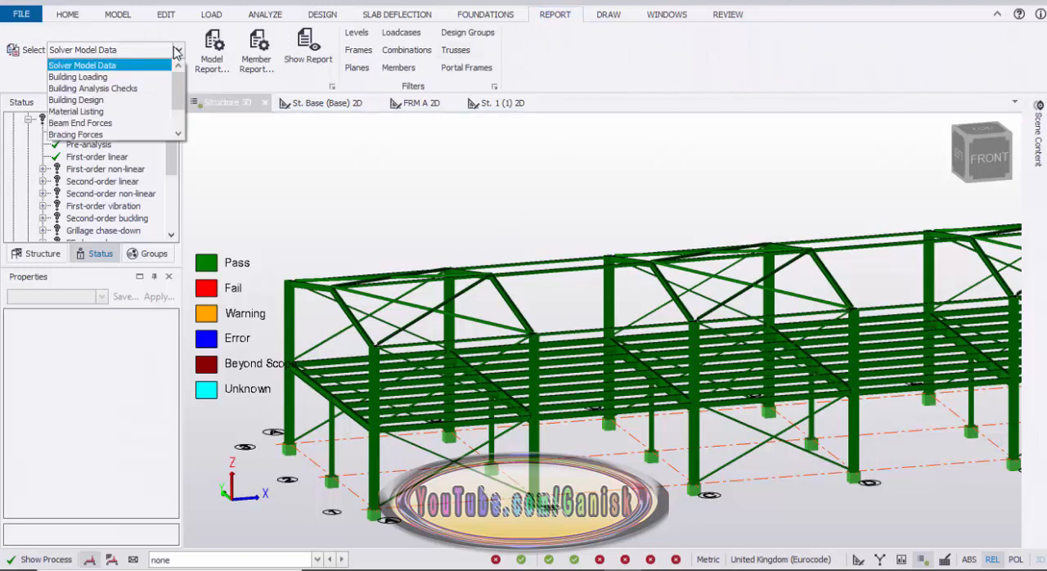
left_click(97, 111)
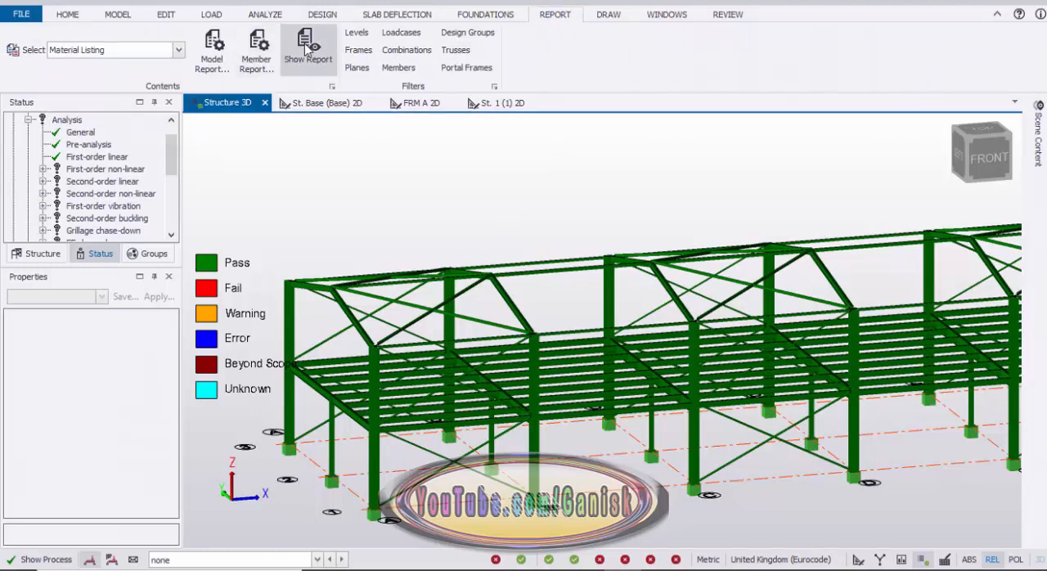
left_click(308, 49)
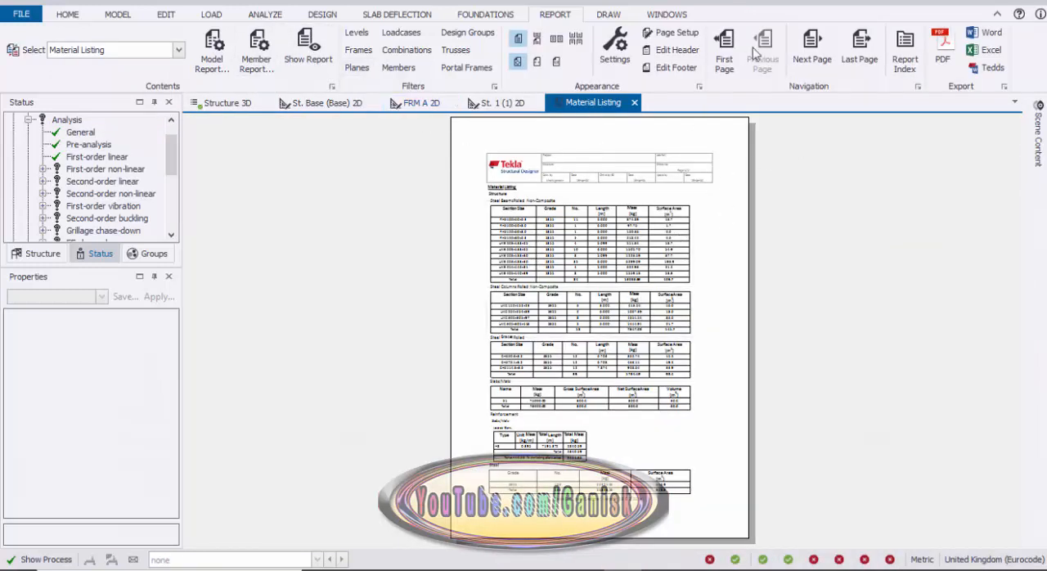
Export the Material Listing report to Excel, continuing despite out-of-date results, and examine the exported quantity tables in Excel.
left_click(818, 49)
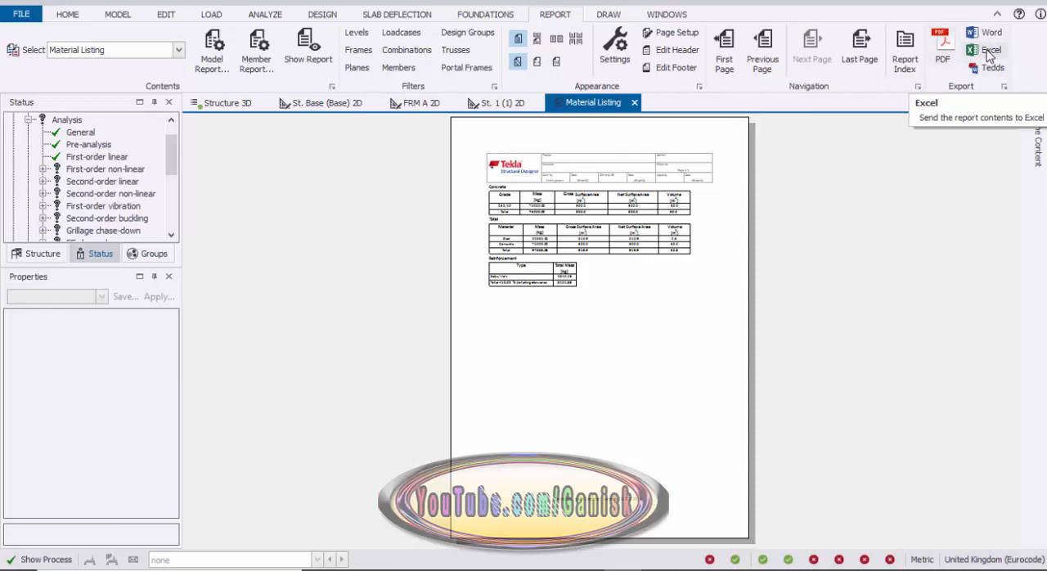
left_click(989, 52)
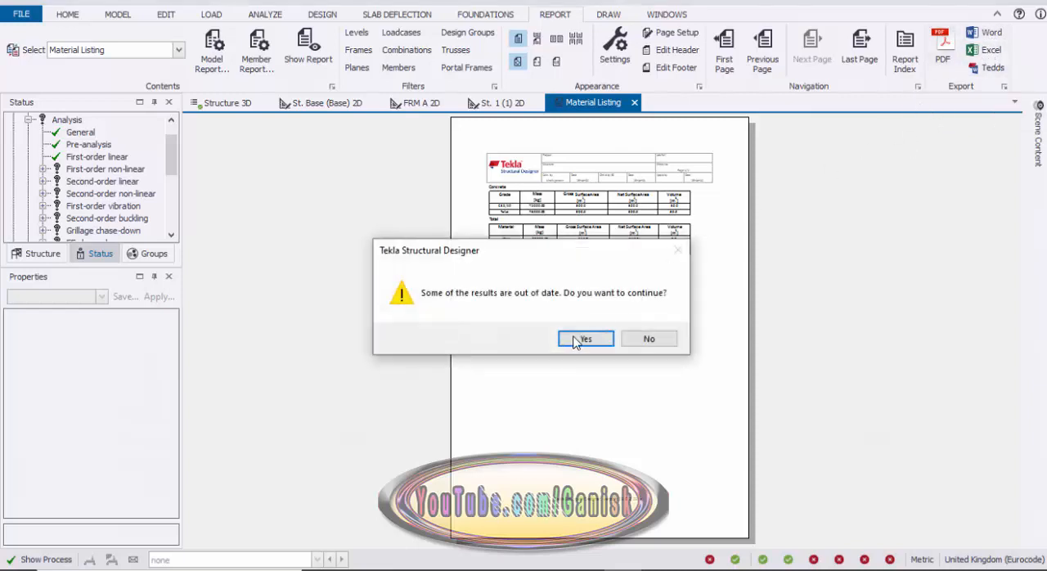
left_click(577, 340)
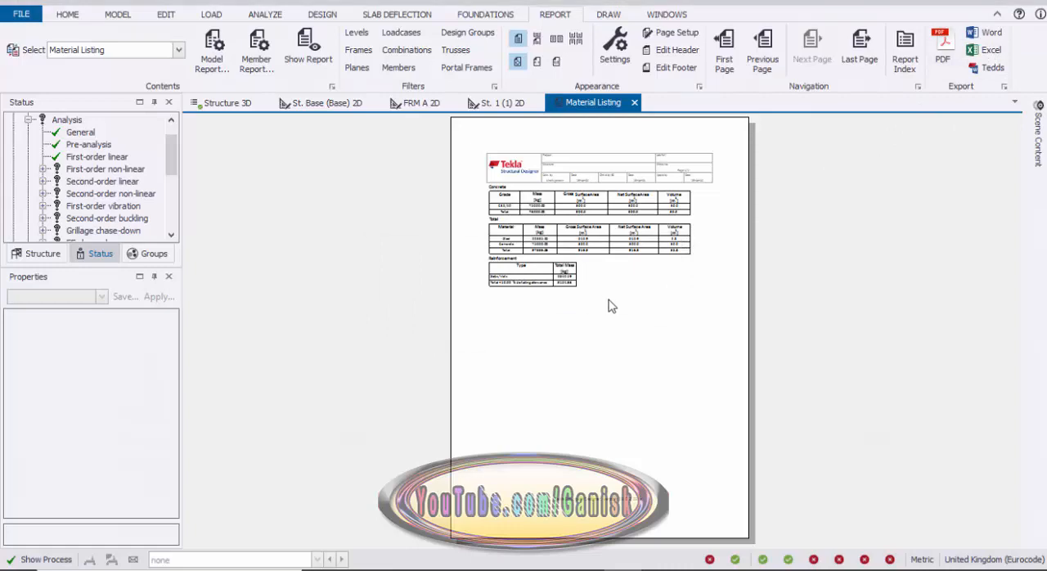
left_click(663, 558)
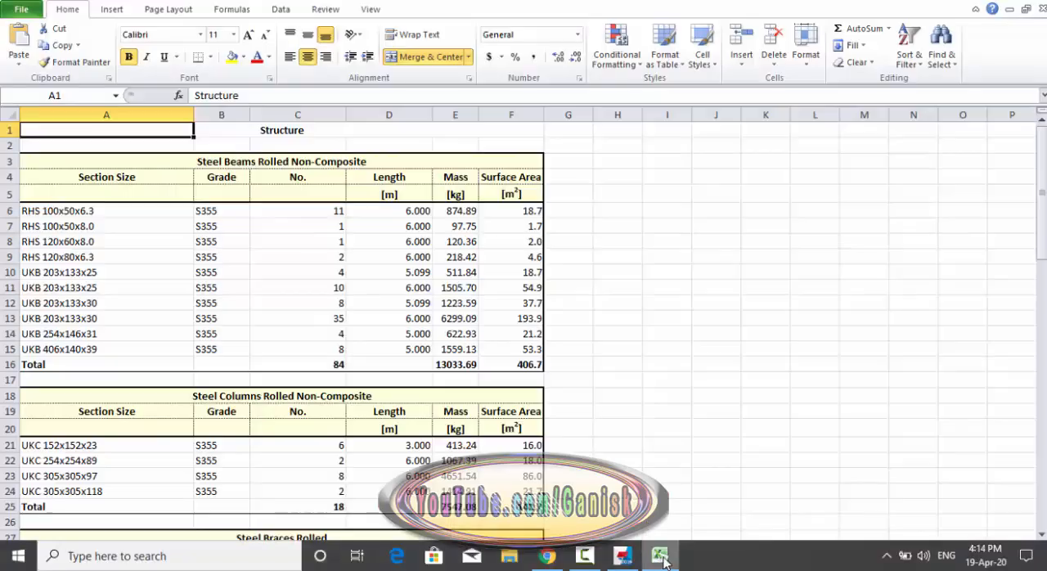
scroll(422, 276, "down", 8)
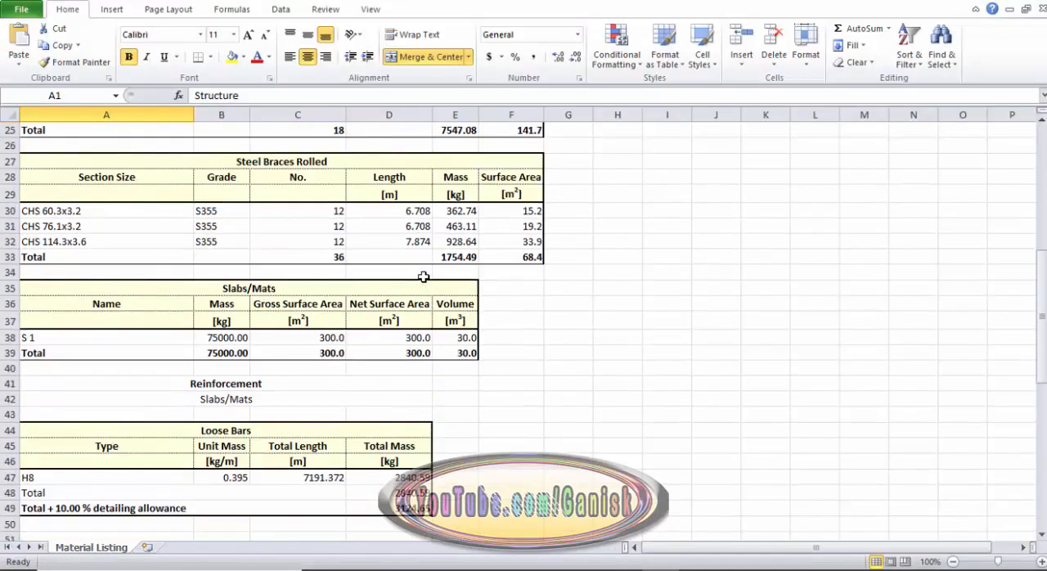
Review the remaining quantity tables, close the Excel workbook without saving, and close the Material Listing report.
scroll(423, 276, "down", 10)
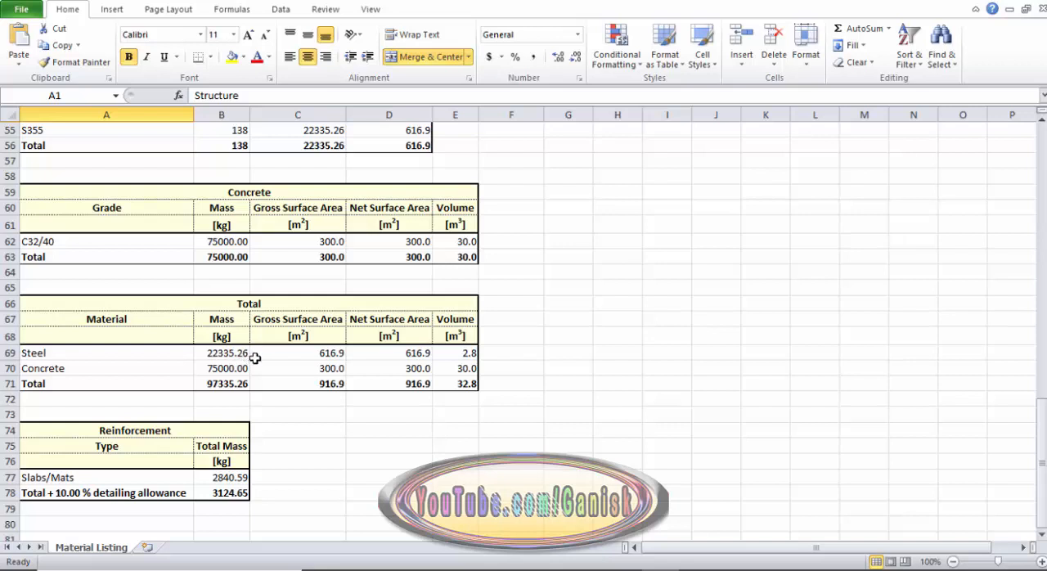
scroll(255, 357, "up", 14)
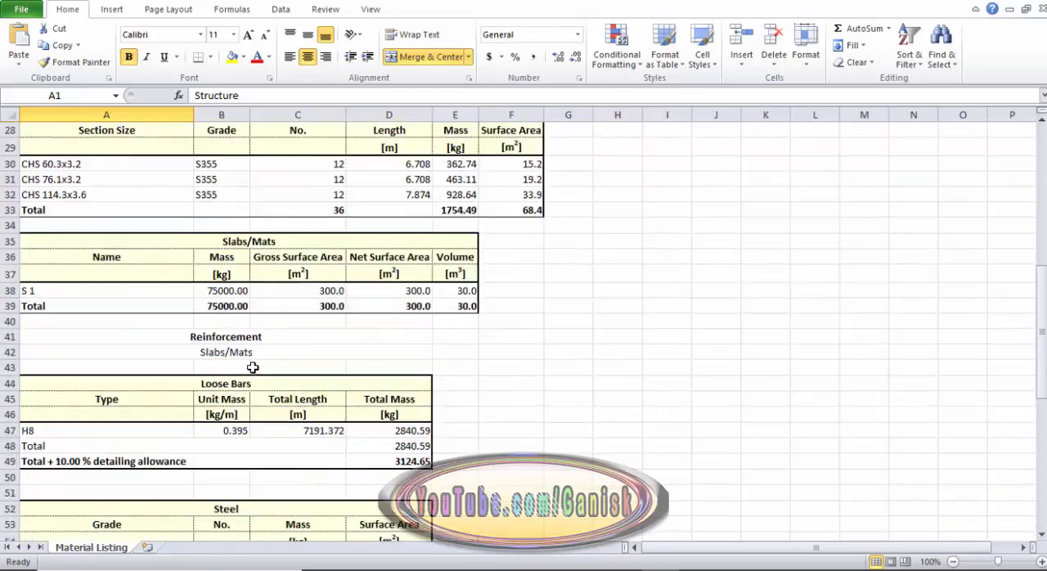
scroll(256, 353, "up", 4)
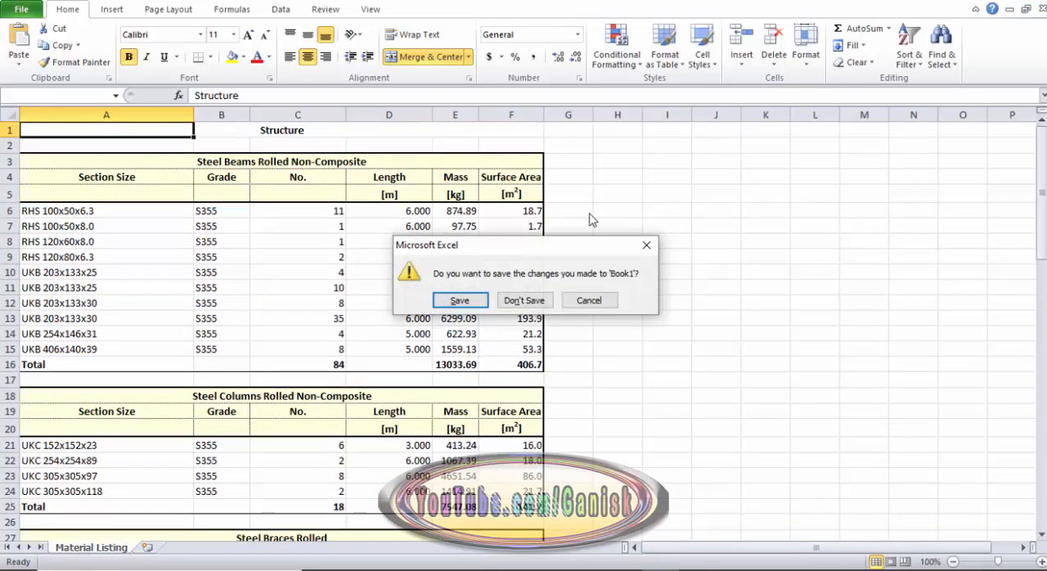
left_click(545, 301)
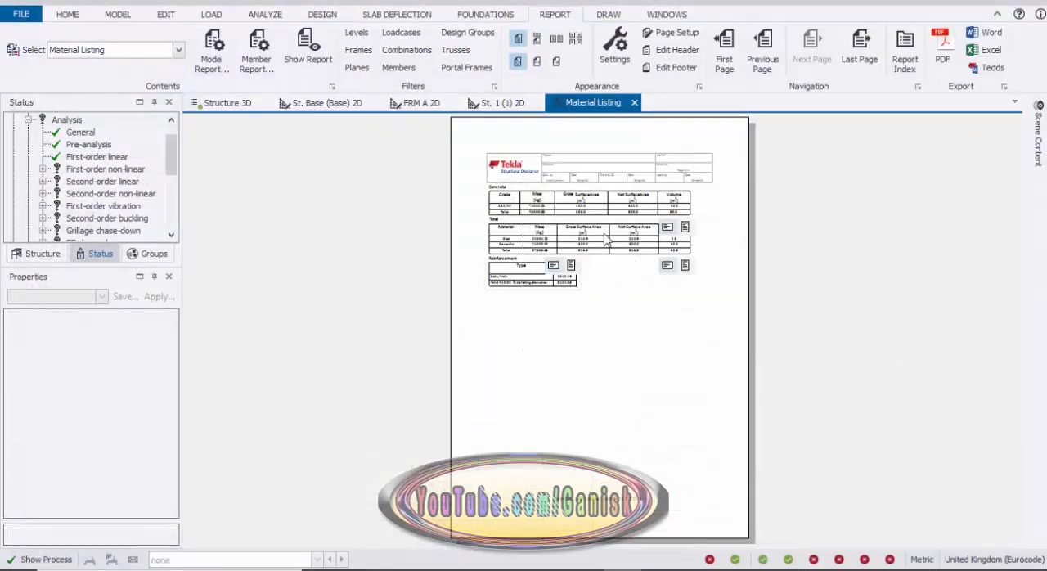
left_click(635, 103)
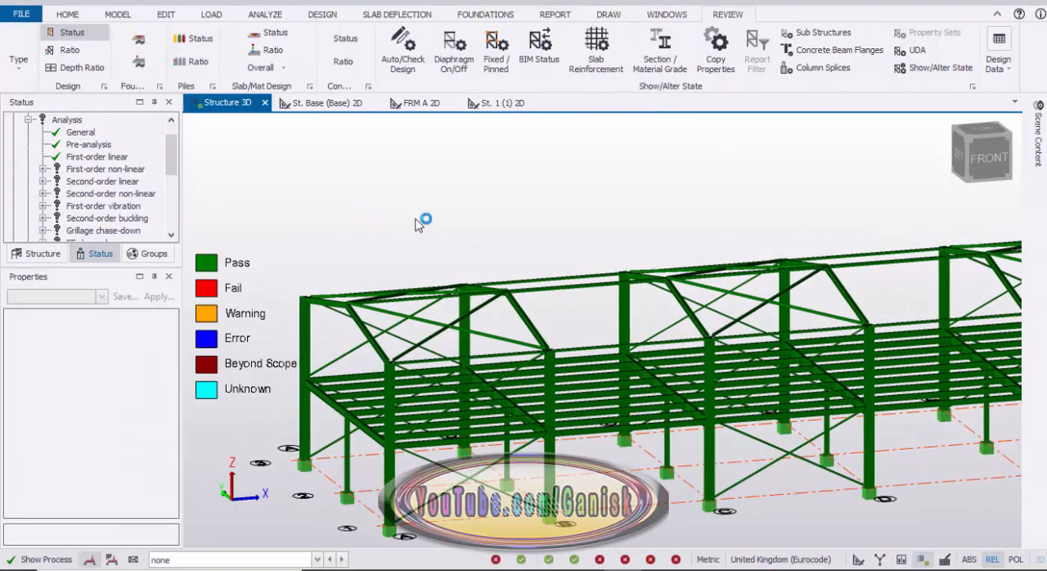
Add a new General Arrangement drawing in Drawing Management.
left_click(607, 15)
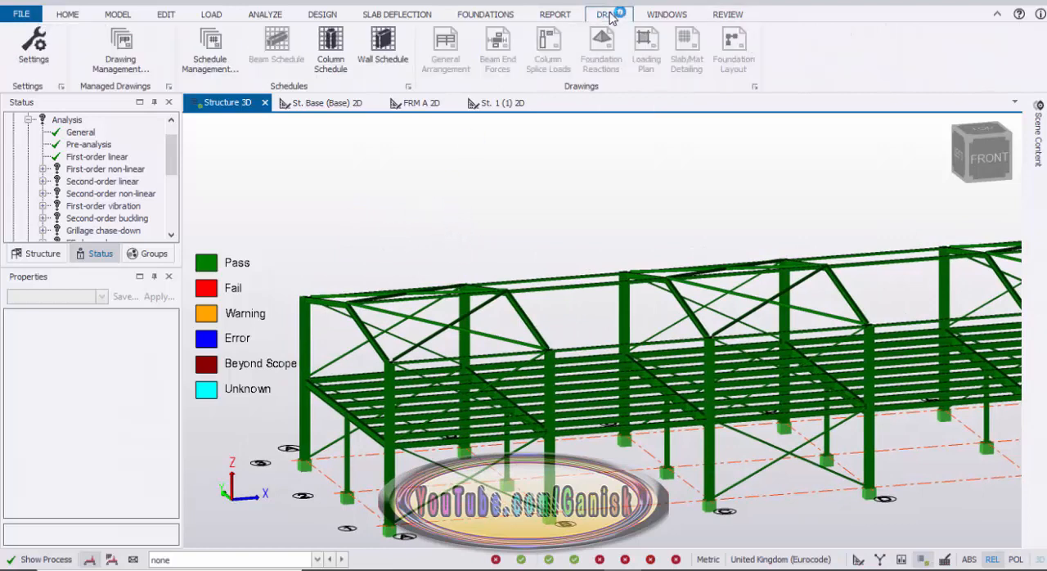
left_click(130, 56)
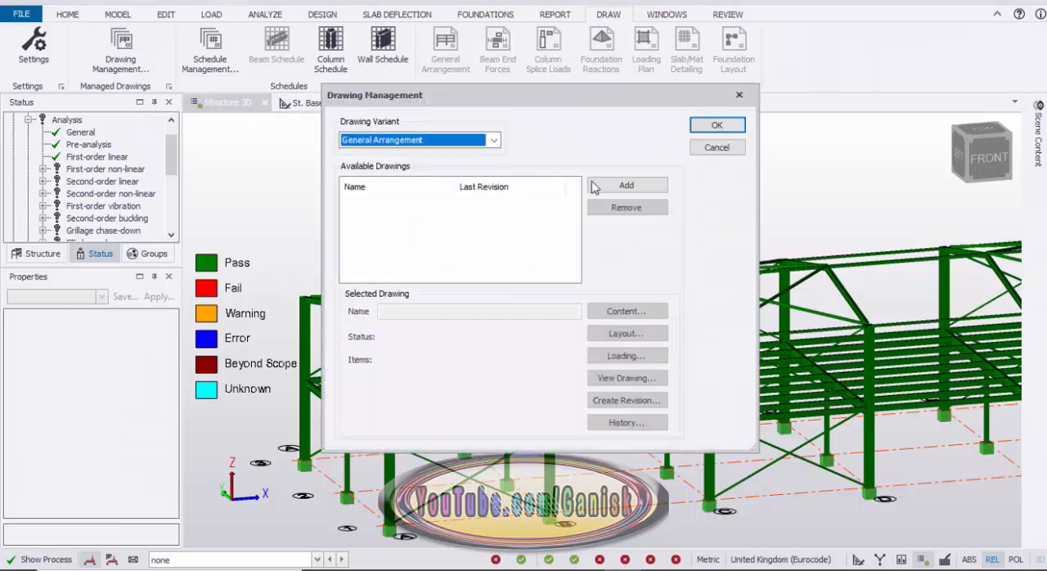
left_click(625, 189)
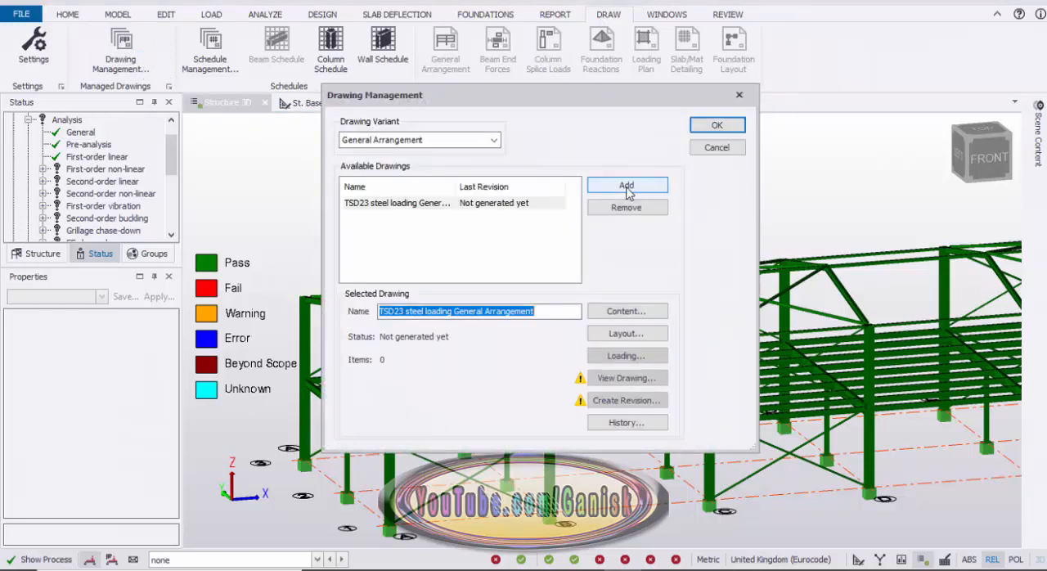
Assign all levels, frames and slopes to the content of the General Arrangement drawing.
left_click(632, 316)
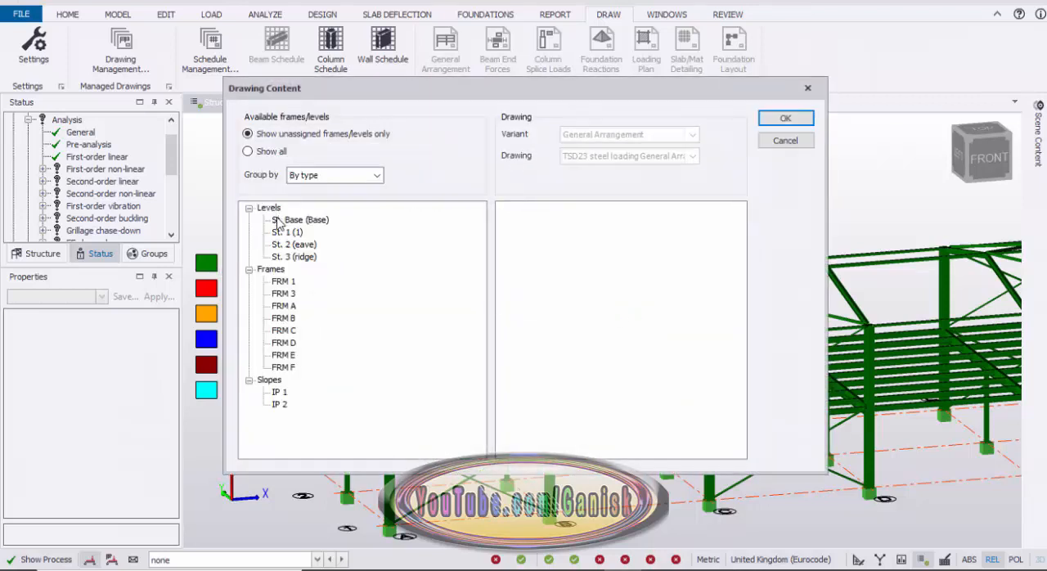
left_click(275, 211)
left_click_drag(287, 209, 609, 234)
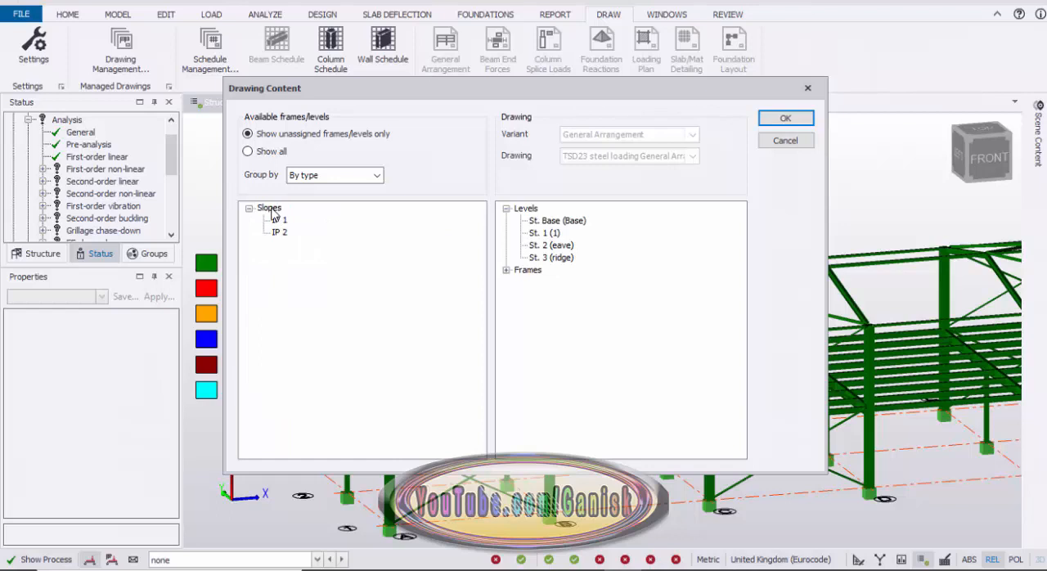
left_click_drag(500, 317, 530, 326)
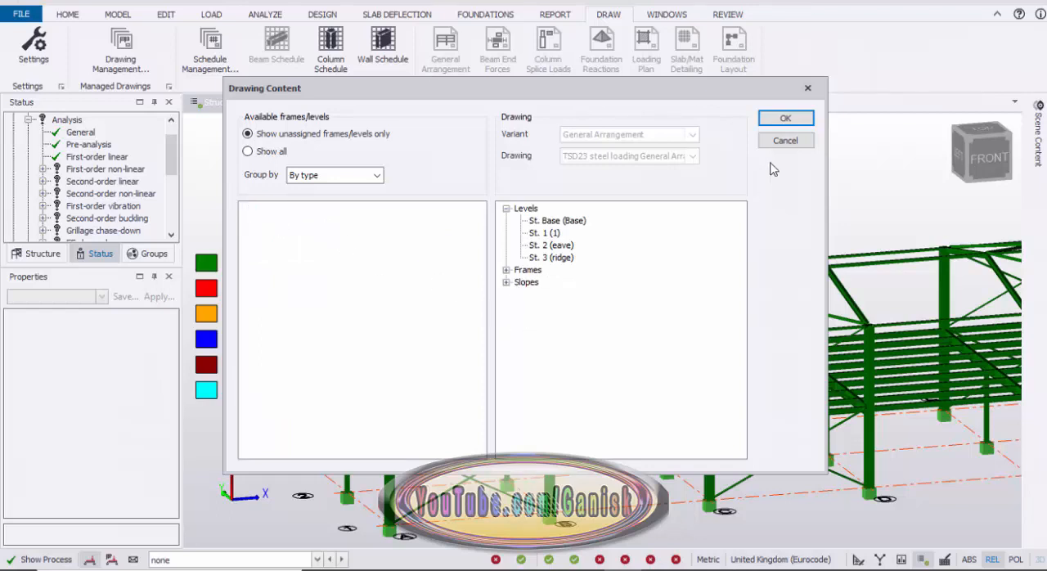
left_click(785, 119)
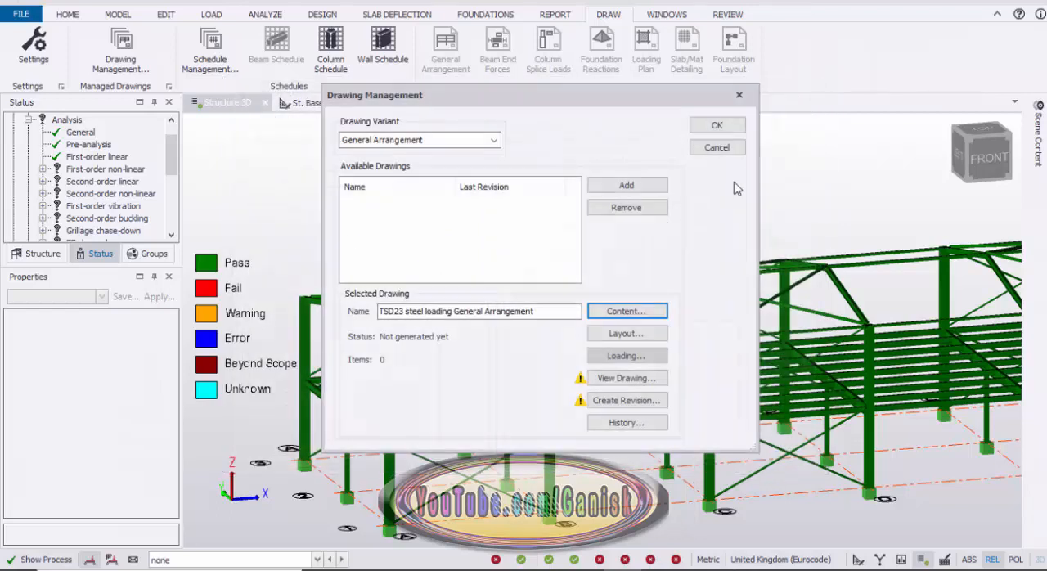
Accept the horizontal linear layout and generate the drawing as a DXF at 1:25 scale, opening it in AutoCAD.
left_click(640, 334)
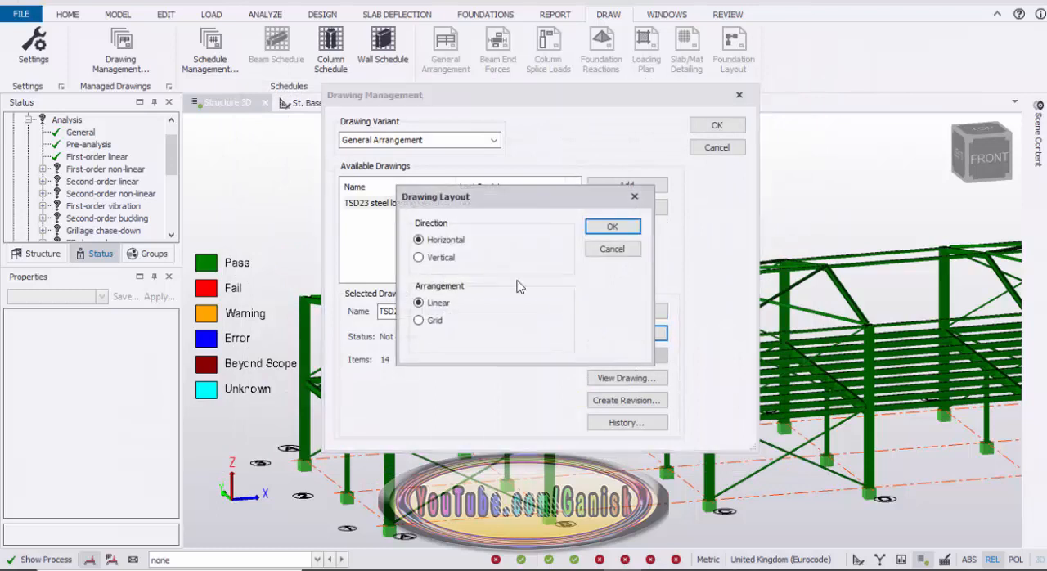
left_click(630, 231)
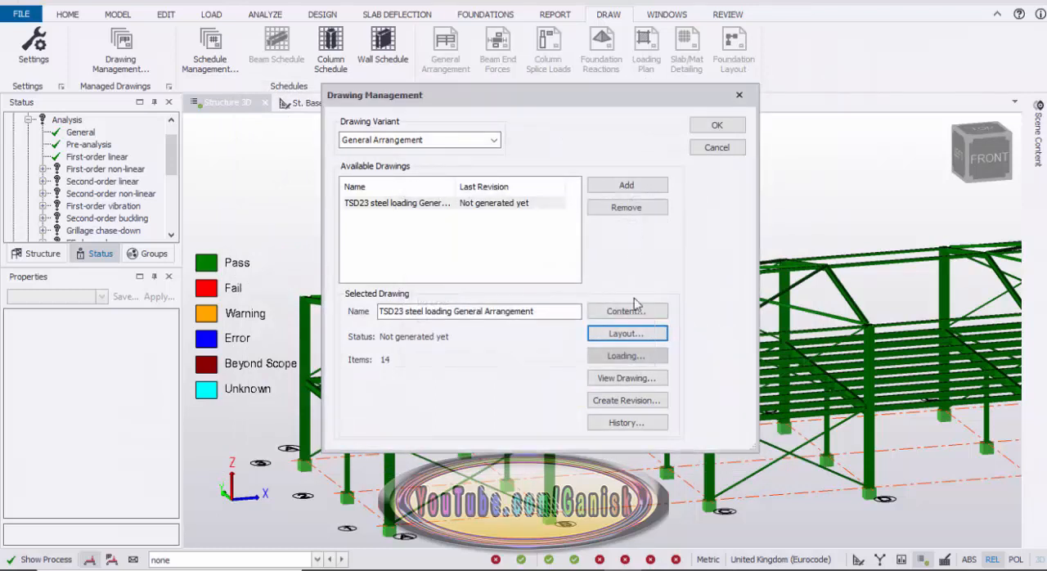
left_click(628, 383)
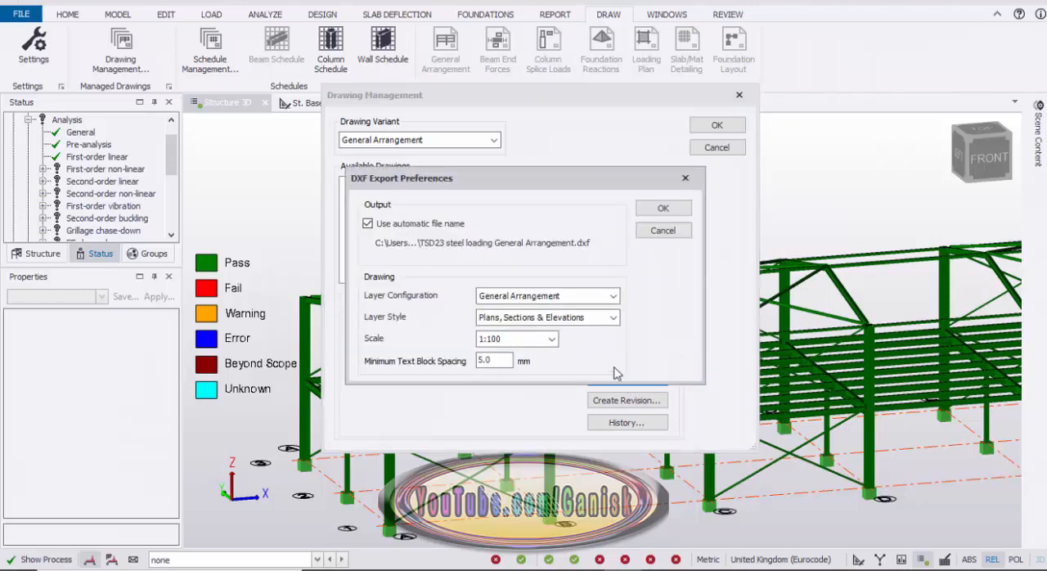
left_click(552, 340)
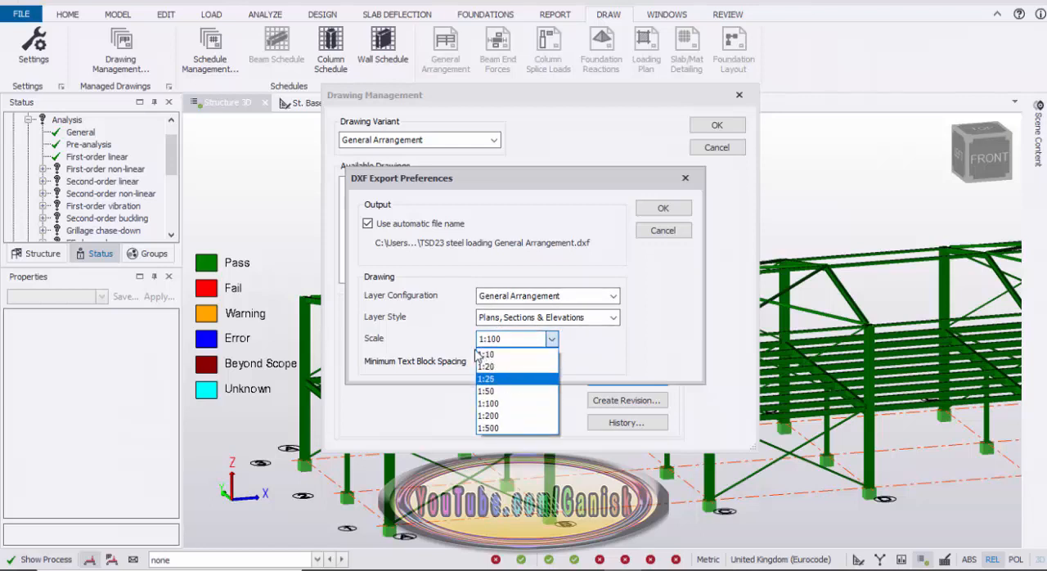
left_click(500, 377)
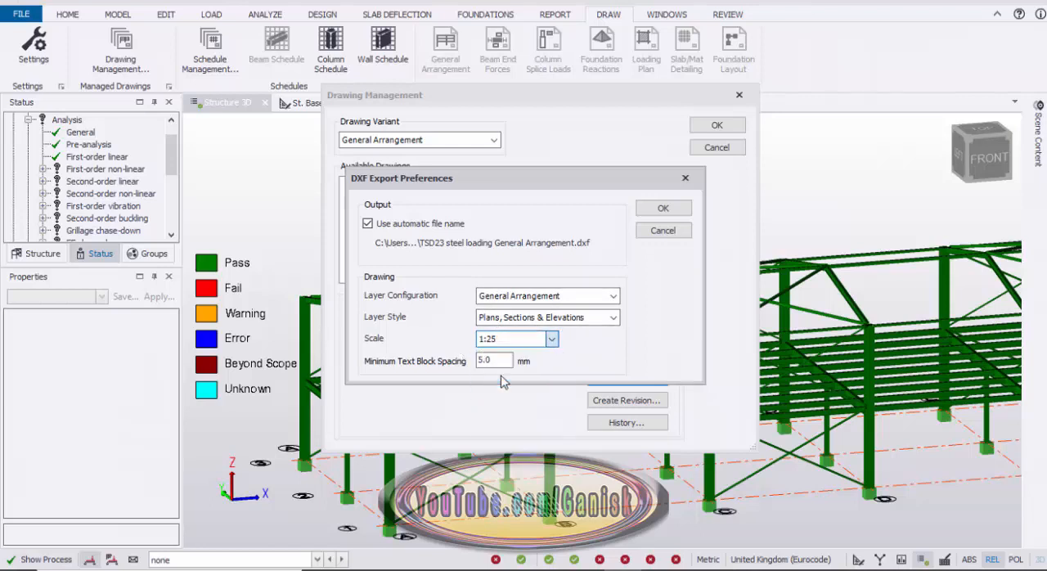
left_click(661, 208)
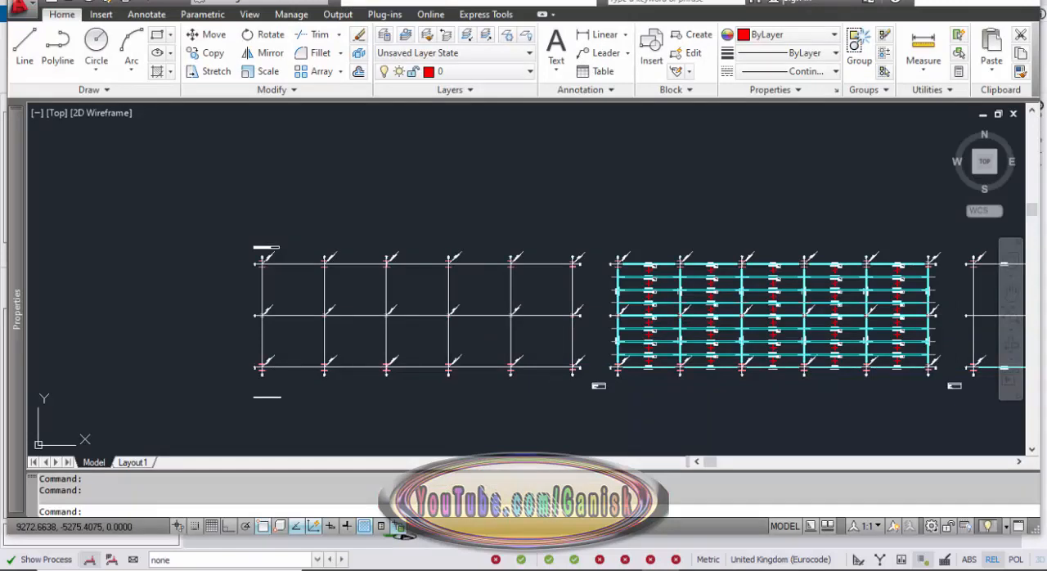
Examine the St. Base plan, including its grid lines, column section labels and title block.
scroll(435, 297, "up", 2)
scroll(384, 302, "up", 2)
middle_click_drag(378, 306, 466, 228)
scroll(771, 380, "up", 2)
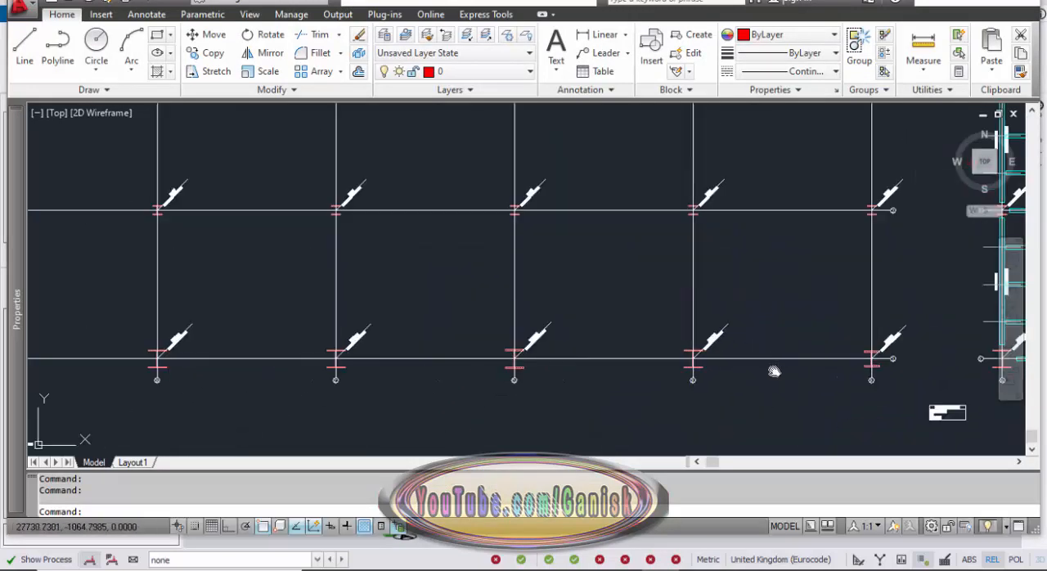
scroll(771, 432, "up", 2)
scroll(804, 387, "up", 2)
scroll(804, 388, "up", 2)
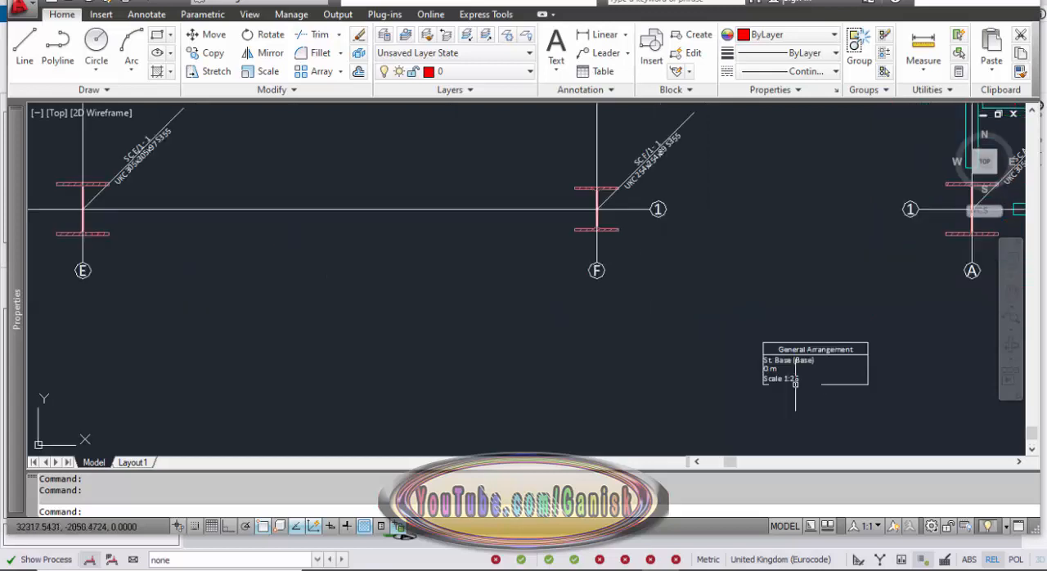
scroll(795, 363, "up", 2)
scroll(753, 352, "down", 4)
scroll(455, 315, "down", 2)
middle_click_drag(269, 331, 467, 363)
middle_click_drag(143, 322, 331, 326)
scroll(131, 309, "up", 3)
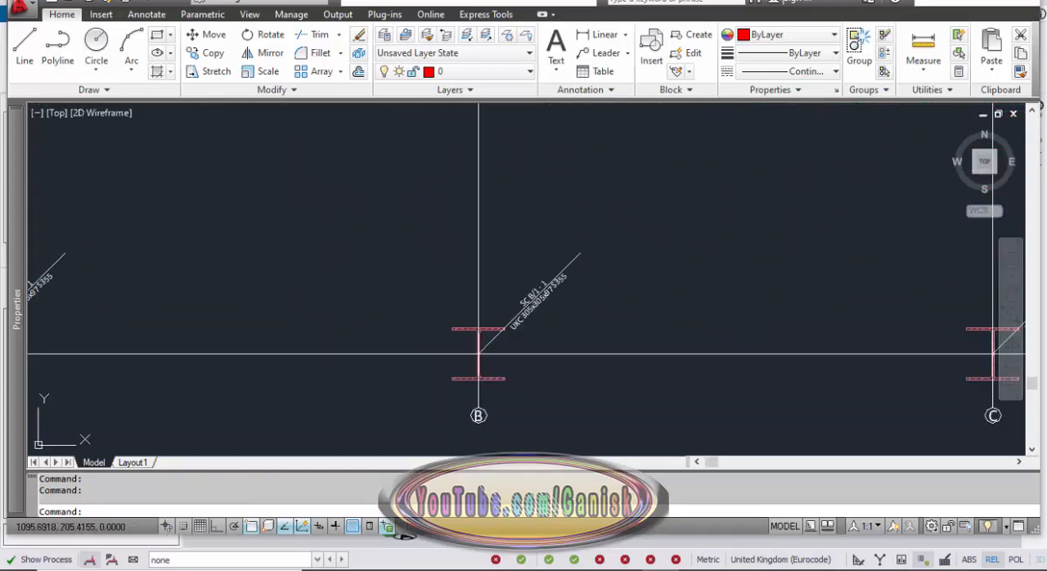
middle_click_drag(100, 306, 326, 311)
scroll(238, 319, "up", 1)
scroll(257, 305, "up", 2)
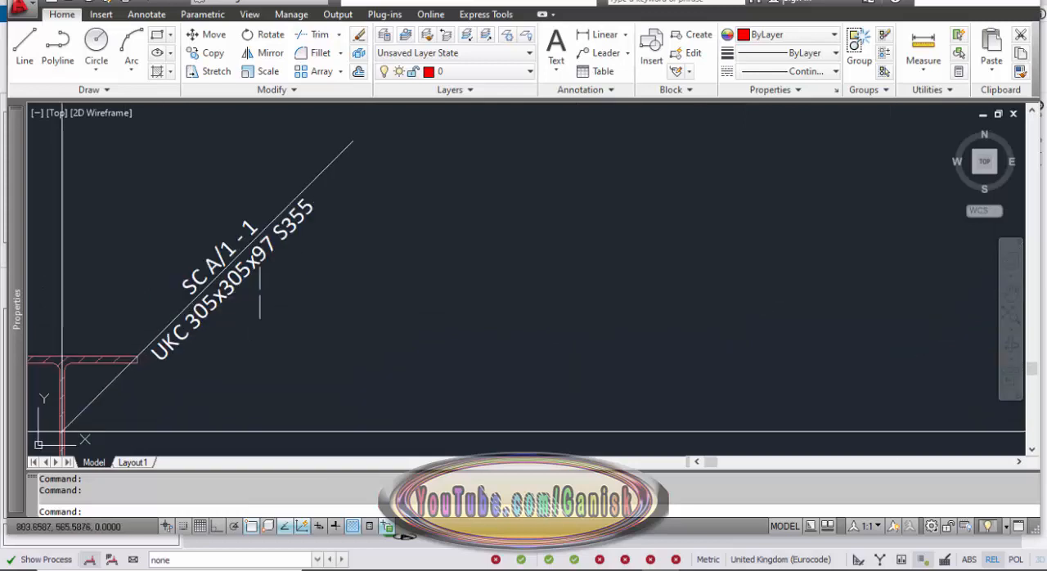
scroll(259, 295, "down", 5)
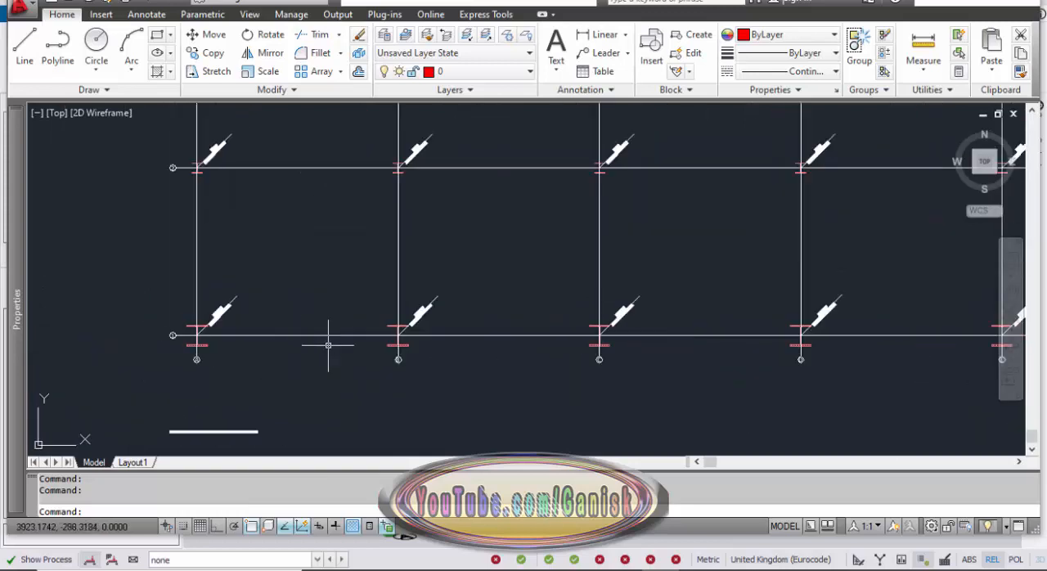
scroll(261, 347, "up", 4)
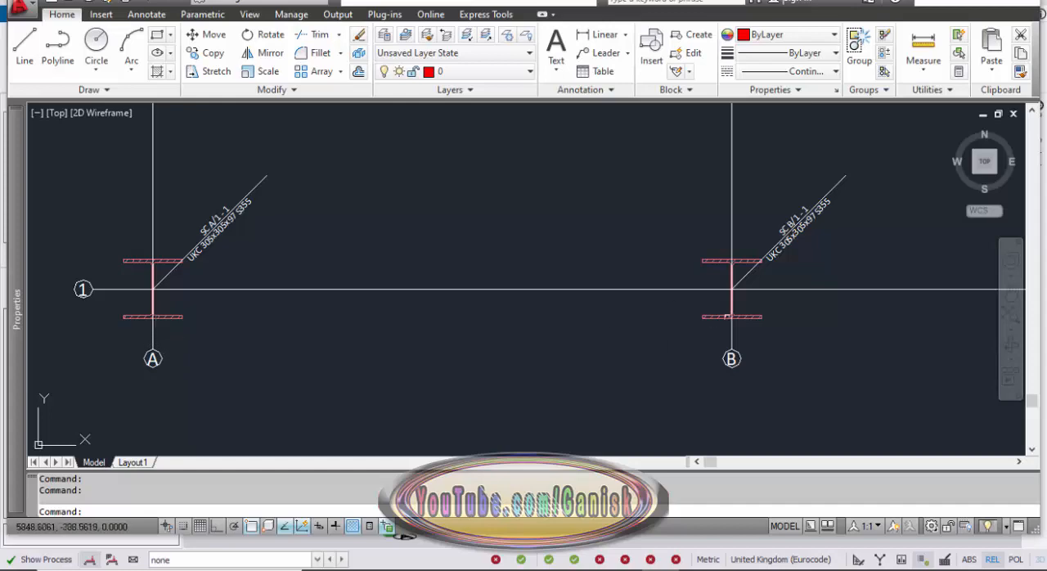
Examine the St. 1 floor plan, including its title block, beam and column section labels and slab panel marks.
scroll(481, 357, "down", 2)
middle_click_drag(481, 356, 37, 345)
scroll(37, 345, "down", 1)
scroll(198, 320, "down", 1)
middle_click_drag(862, 292, 427, 293)
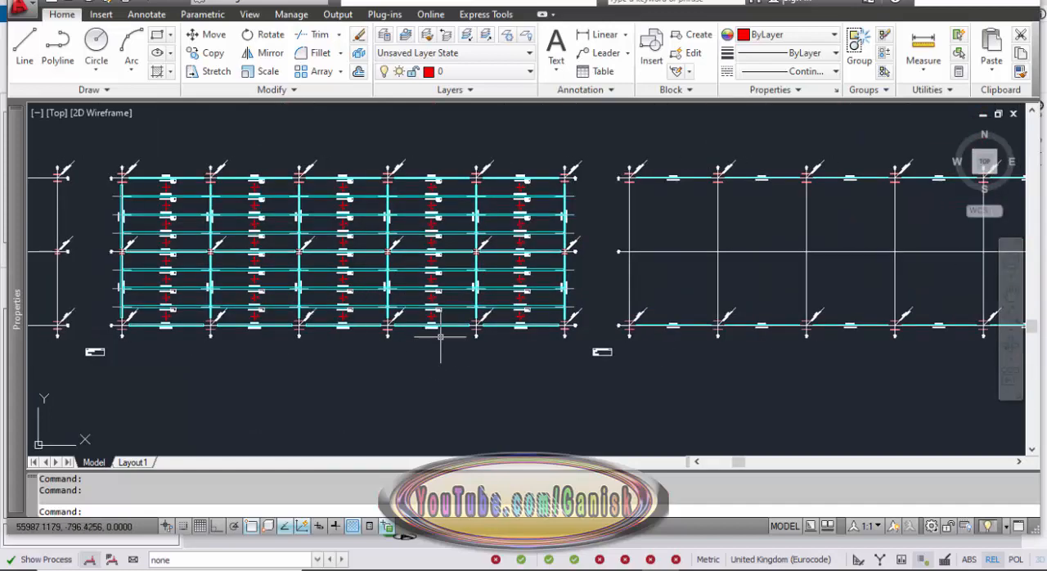
scroll(602, 353, "up", 8)
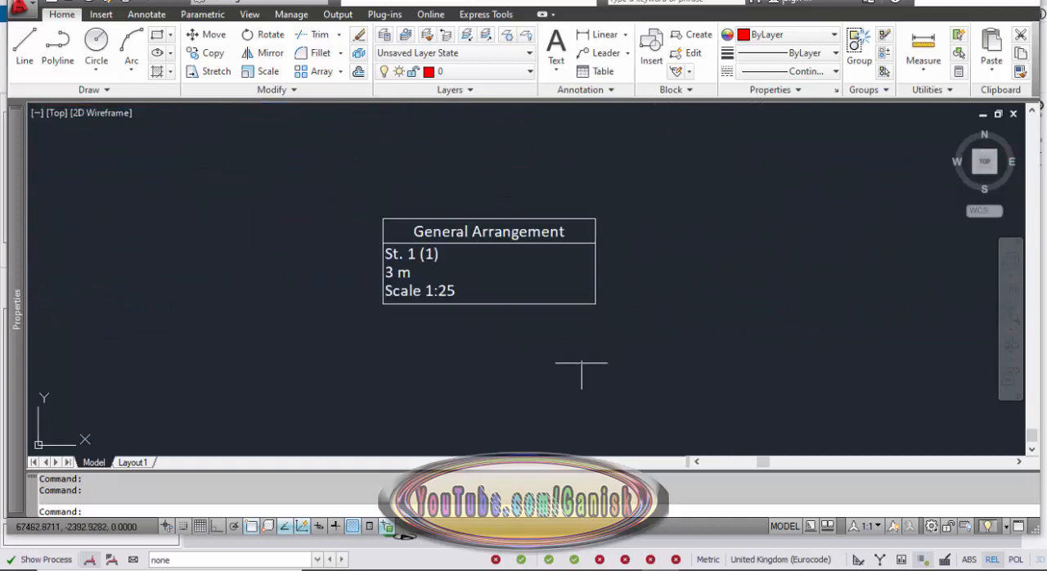
scroll(523, 300, "down", 8)
mouse_move(489, 277)
middle_mouse_down()
mouse_move(608, 327)
mouse_move(681, 329)
middle_mouse_up()
scroll(506, 275, "up", 2)
scroll(459, 293, "up", 5)
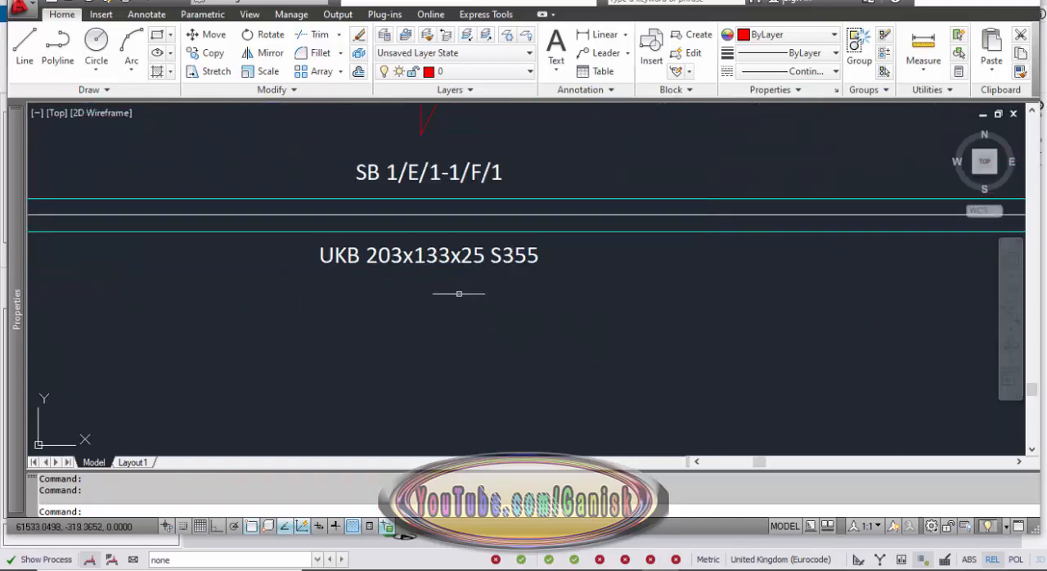
scroll(491, 286, "down", 2)
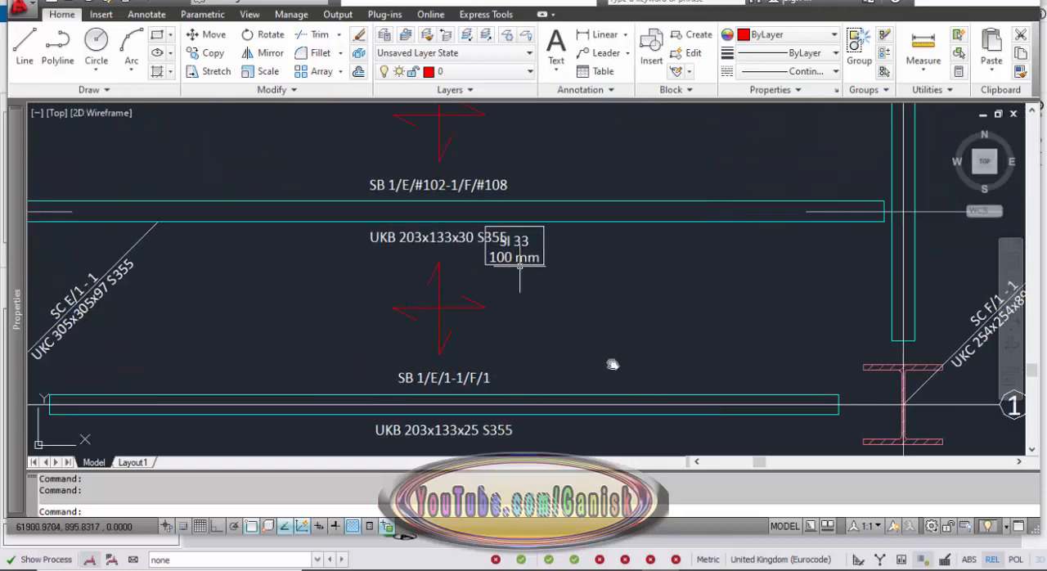
scroll(519, 265, "down", 5)
scroll(363, 273, "up", 1)
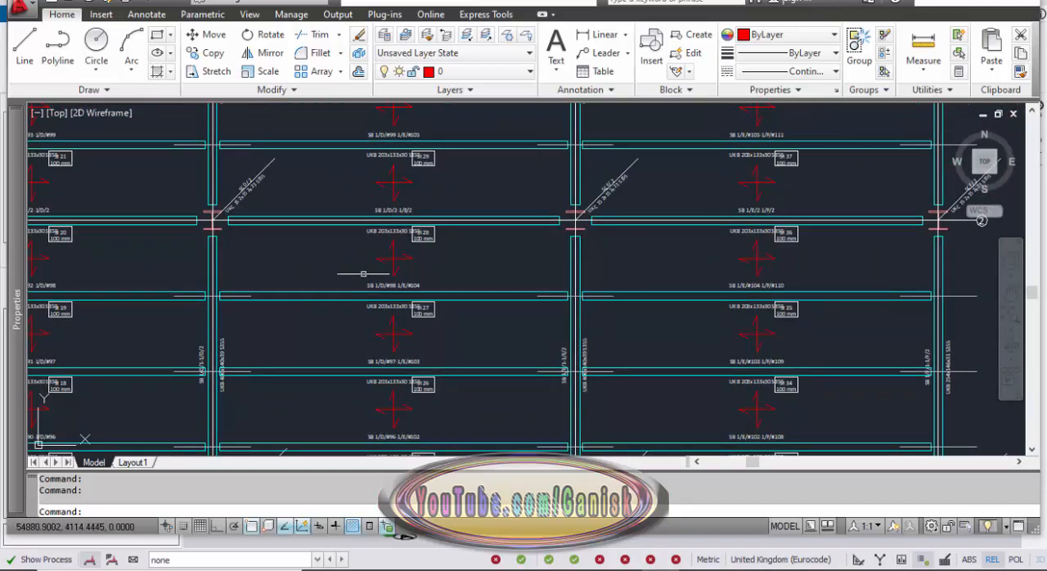
middle_click_drag(363, 274, 647, 238)
middle_click_drag(386, 259, 586, 283)
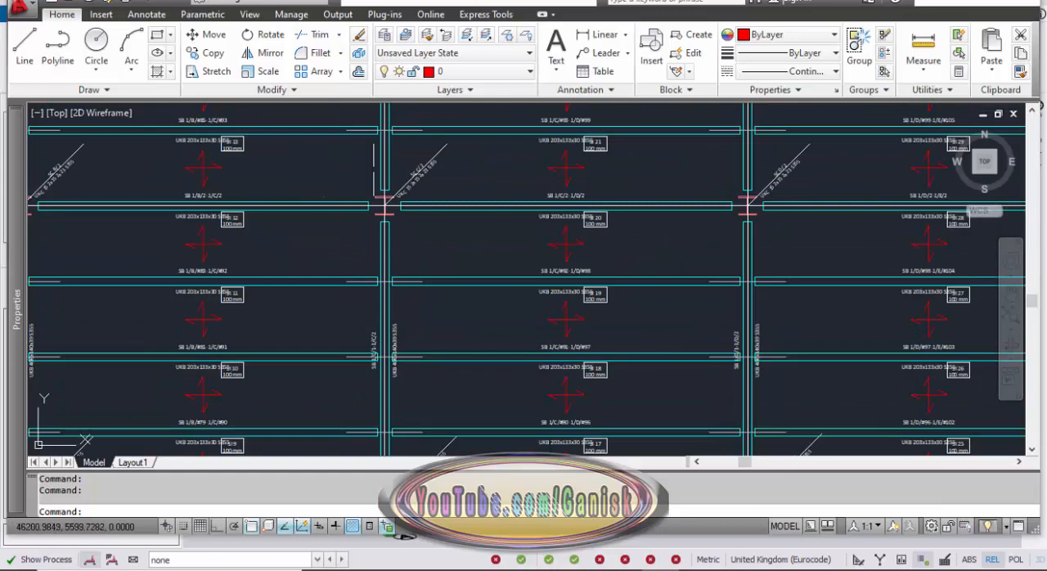
scroll(408, 192, "up", 6)
scroll(327, 245, "down", 7)
scroll(244, 267, "up", 3)
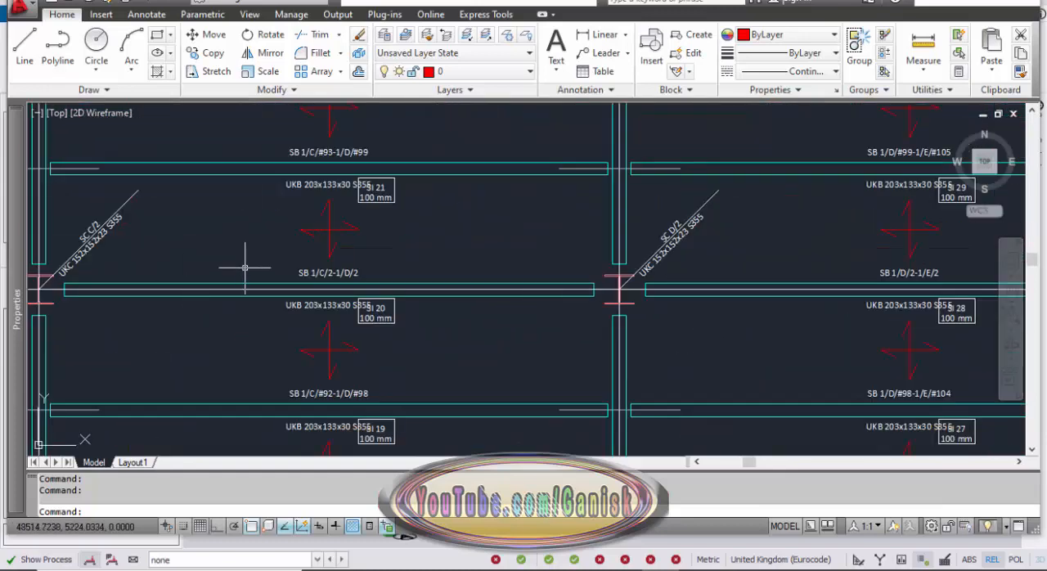
scroll(245, 267, "down", 5)
Examine the eave and ridge level plans and the section label of a ridge beam.
middle_click_drag(478, 301, 508, 299)
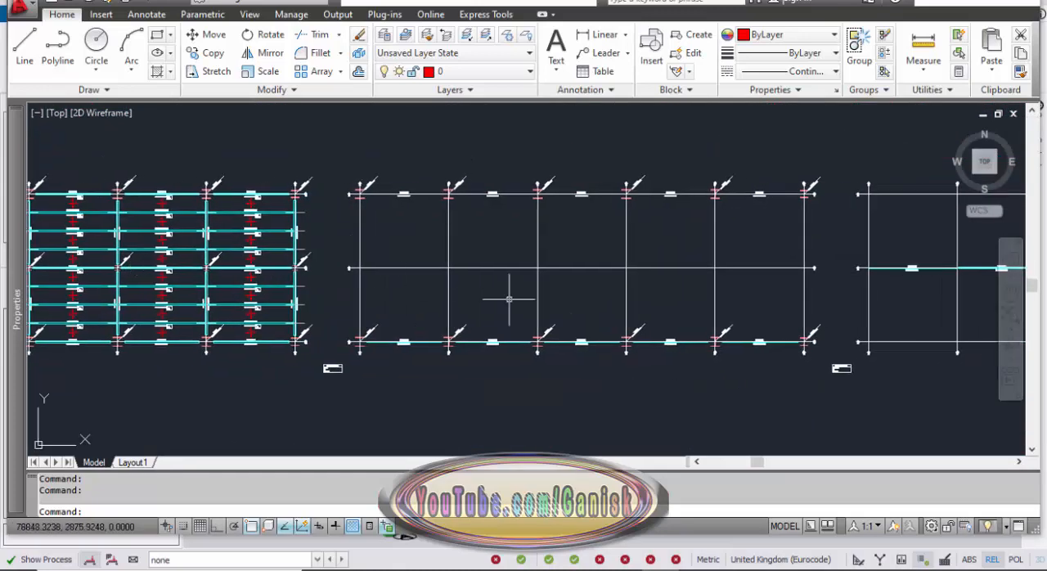
middle_click_drag(574, 308, 307, 293)
middle_click_drag(851, 313, 483, 297)
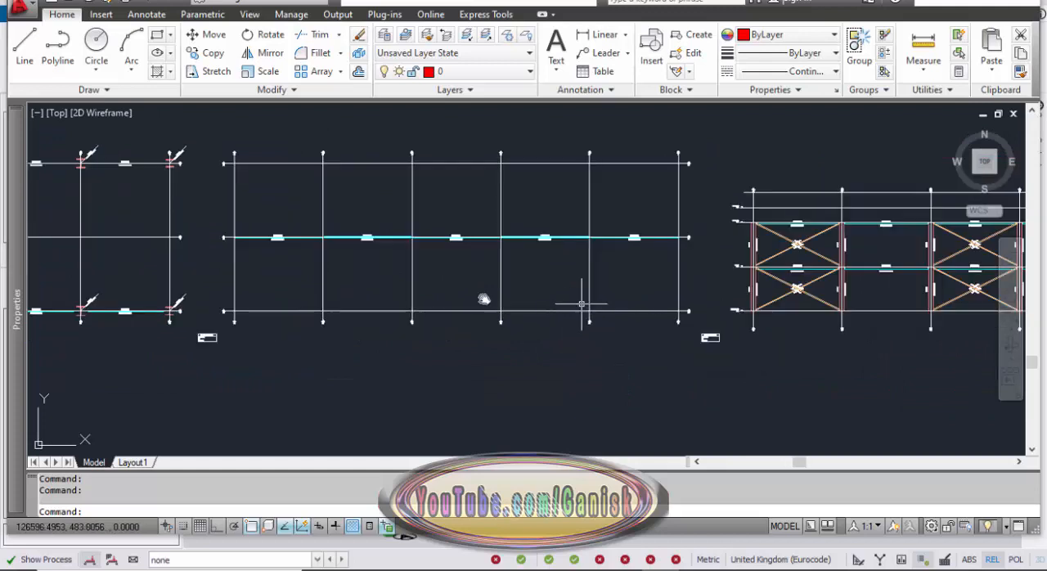
middle_click_drag(586, 304, 492, 301)
scroll(452, 227, "up", 8)
scroll(453, 246, "up", 4)
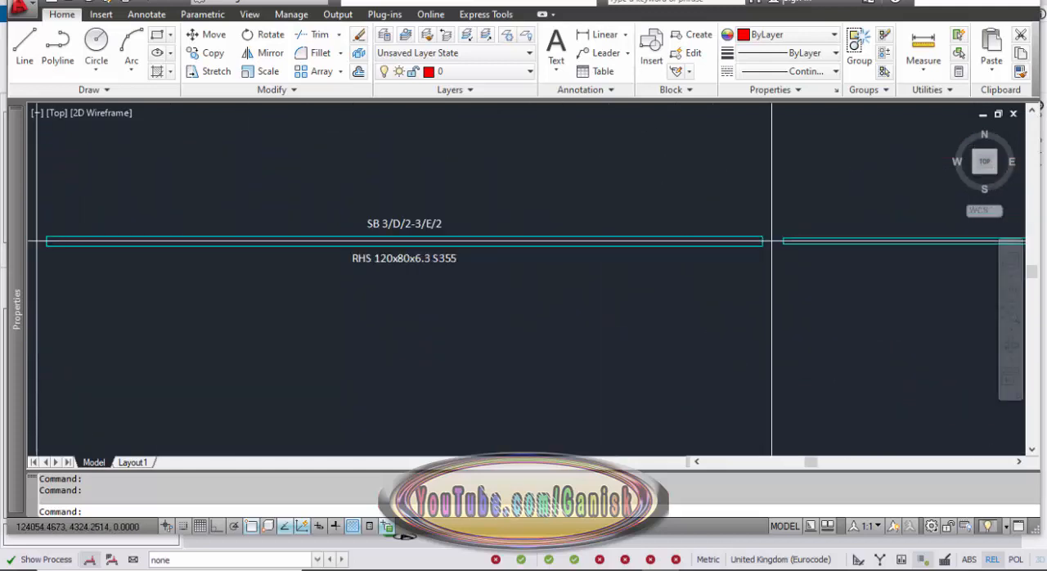
scroll(466, 245, "down", 10)
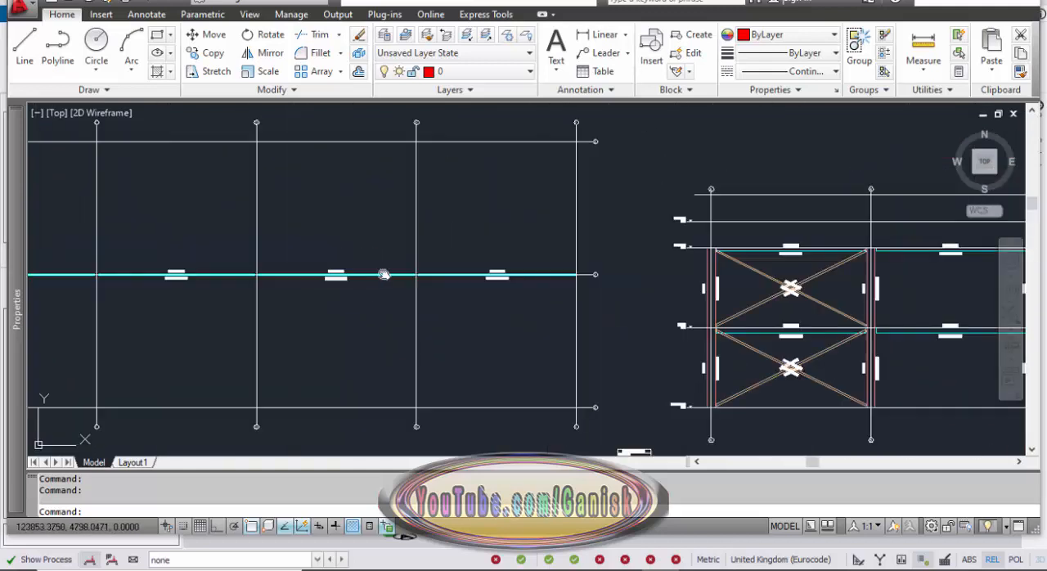
Examine the longitudinal frame elevations, including the section labels of the cross bracing, the St. 1 beam and the columns.
middle_click_drag(466, 247, 370, 247)
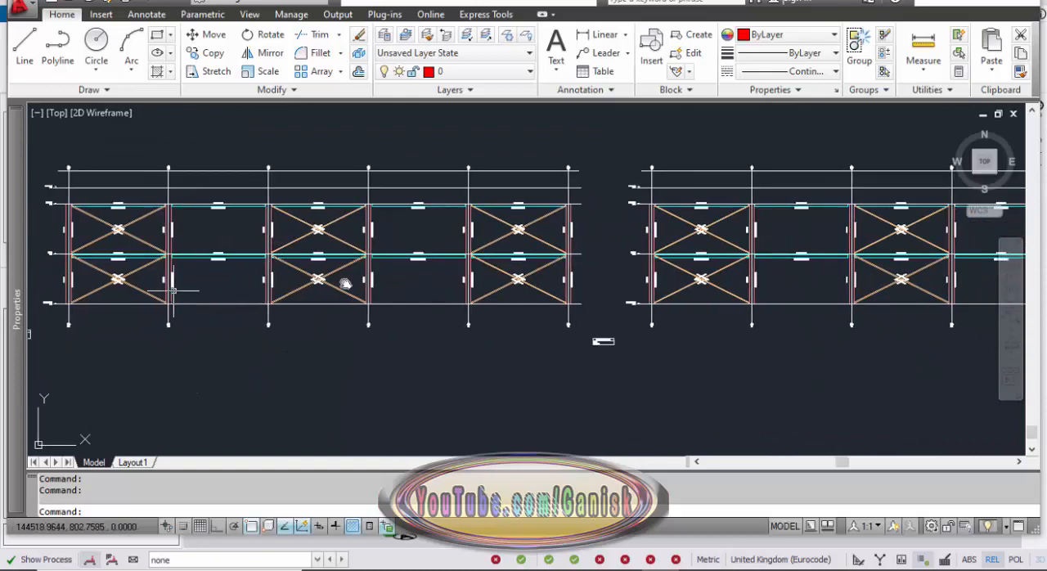
middle_click_drag(173, 290, 360, 285)
scroll(317, 273, "up", 9)
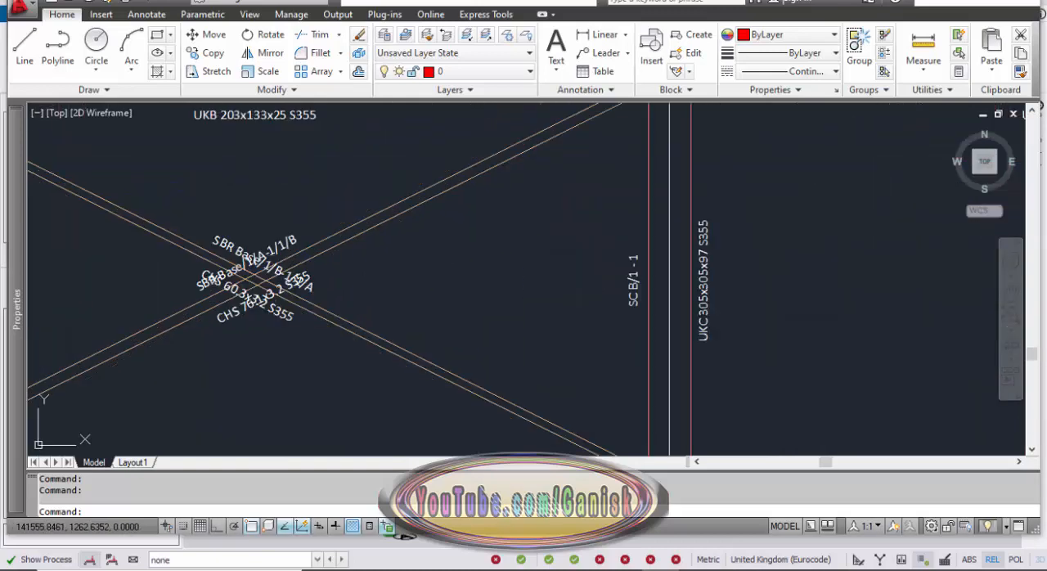
scroll(290, 282, "up", 3)
scroll(290, 274, "down", 4)
middle_click_drag(290, 266, 283, 442)
scroll(263, 323, "up", 3)
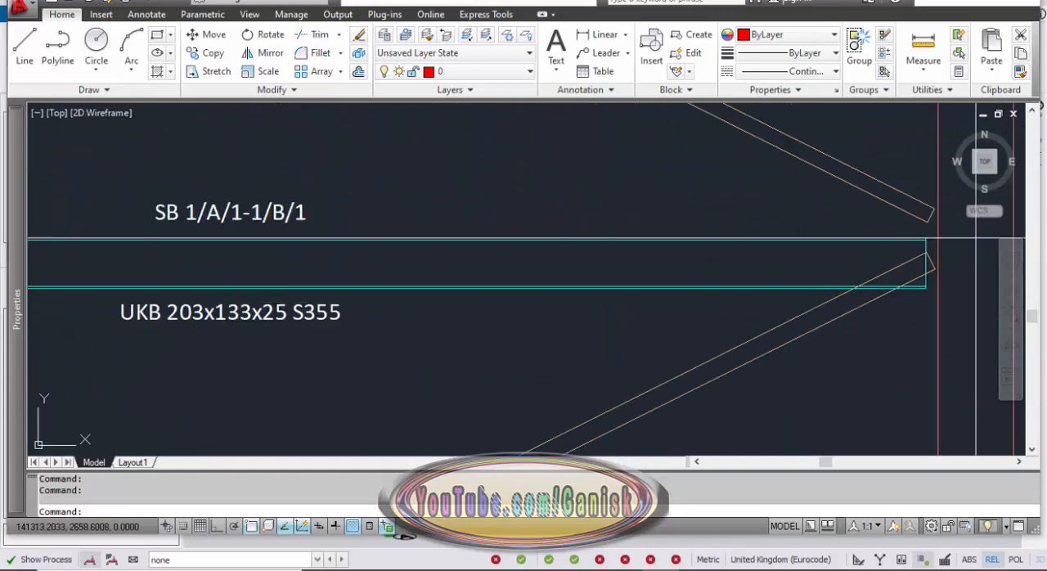
scroll(284, 301, "down", 2)
middle_click_drag(285, 245, 278, 388)
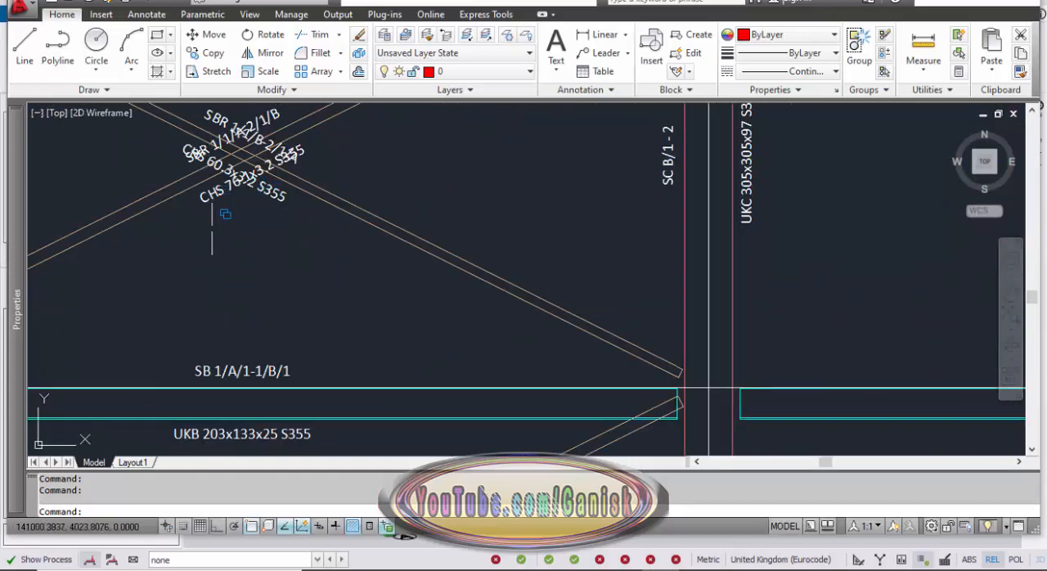
scroll(212, 228, "down", 10)
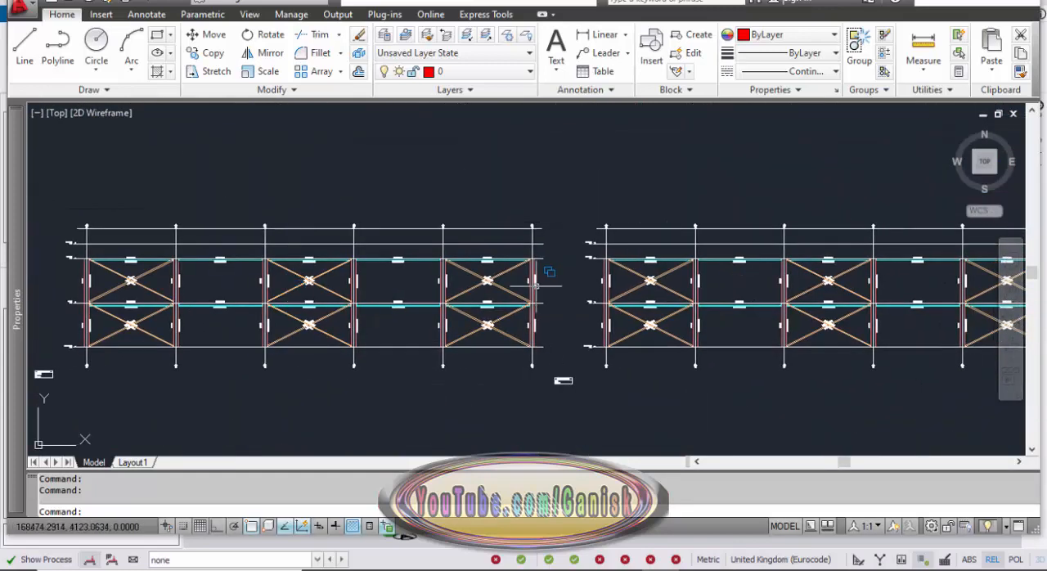
Examine the FRM A elevation, including its title block, floor beam and column section labels, and sloping rafter section labels.
mouse_move(566, 286)
middle_mouse_down()
mouse_move(251, 278)
mouse_move(331, 275)
mouse_move(317, 289)
middle_mouse_up()
scroll(253, 278, "down", 2)
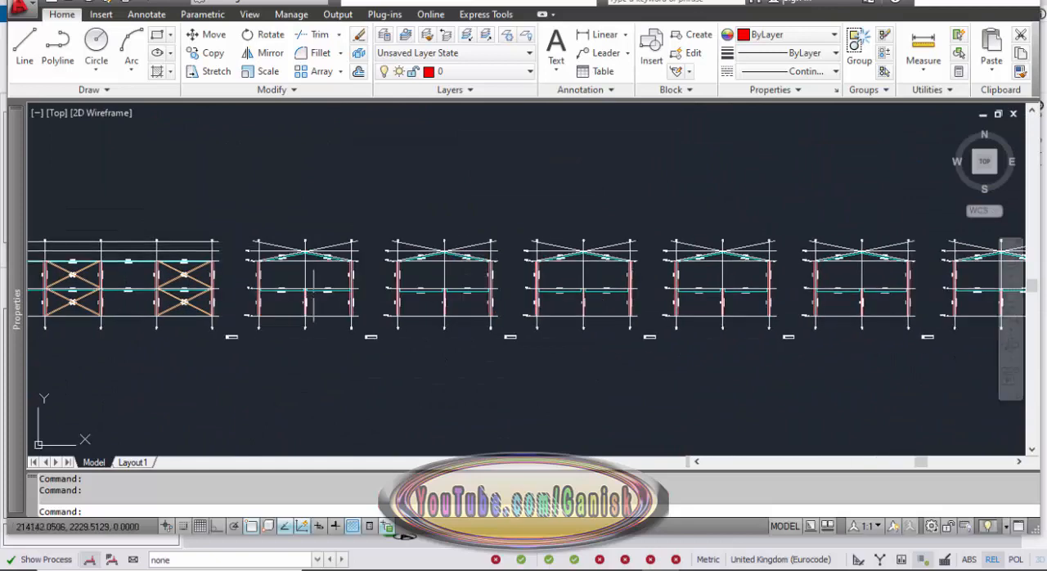
scroll(323, 293, "up", 6)
middle_click_drag(375, 358, 312, 236)
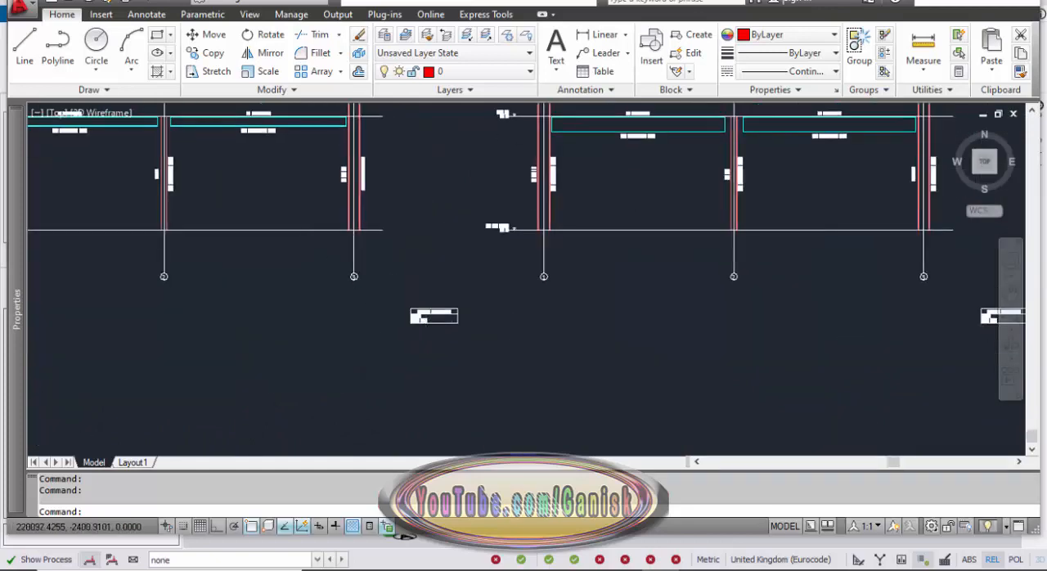
scroll(438, 324, "up", 6)
scroll(405, 312, "down", 10)
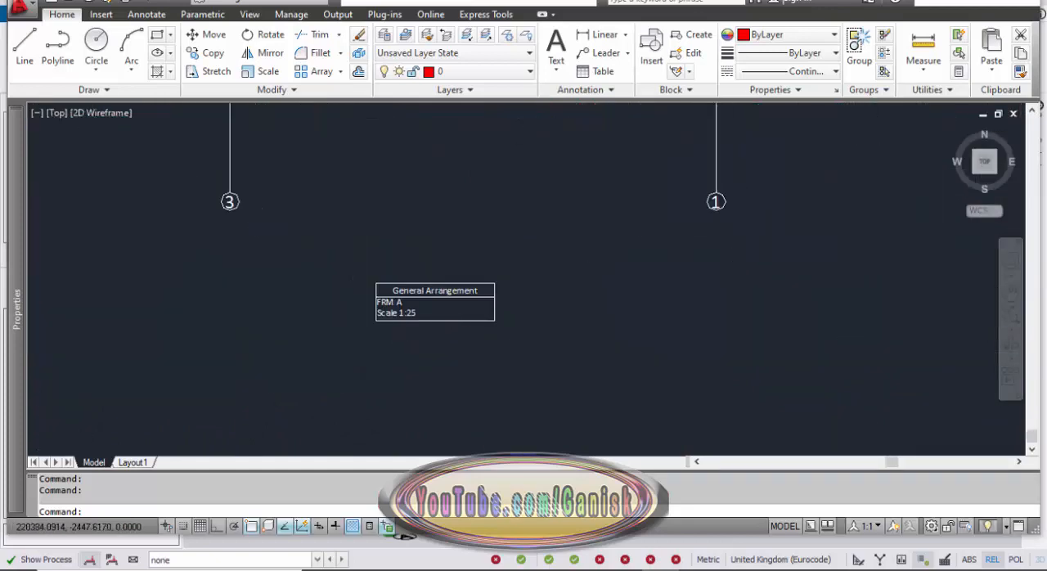
scroll(330, 346, "up", 10)
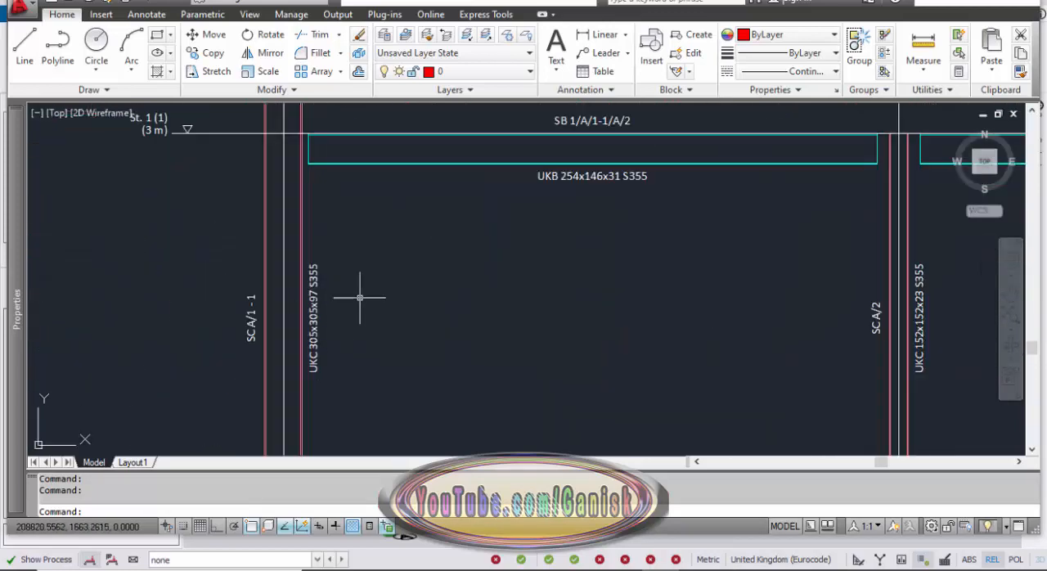
scroll(442, 287, "down", 4)
mouse_move(607, 211)
middle_mouse_down()
mouse_move(445, 254)
mouse_move(393, 395)
middle_mouse_up()
scroll(423, 262, "up", 3)
scroll(394, 274, "down", 2)
scroll(393, 264, "down", 3)
scroll(329, 303, "up", 7)
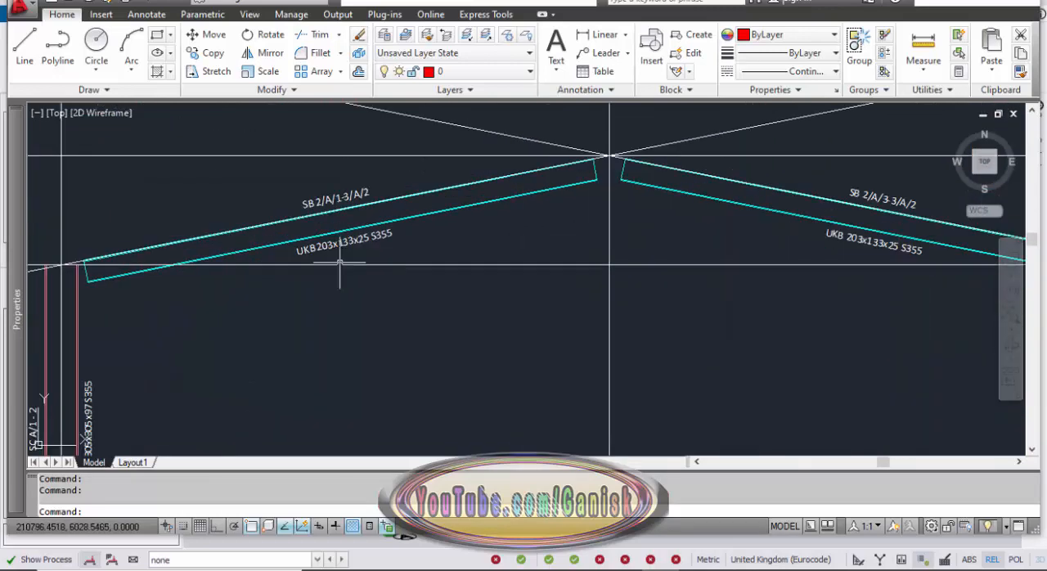
scroll(332, 262, "down", 7)
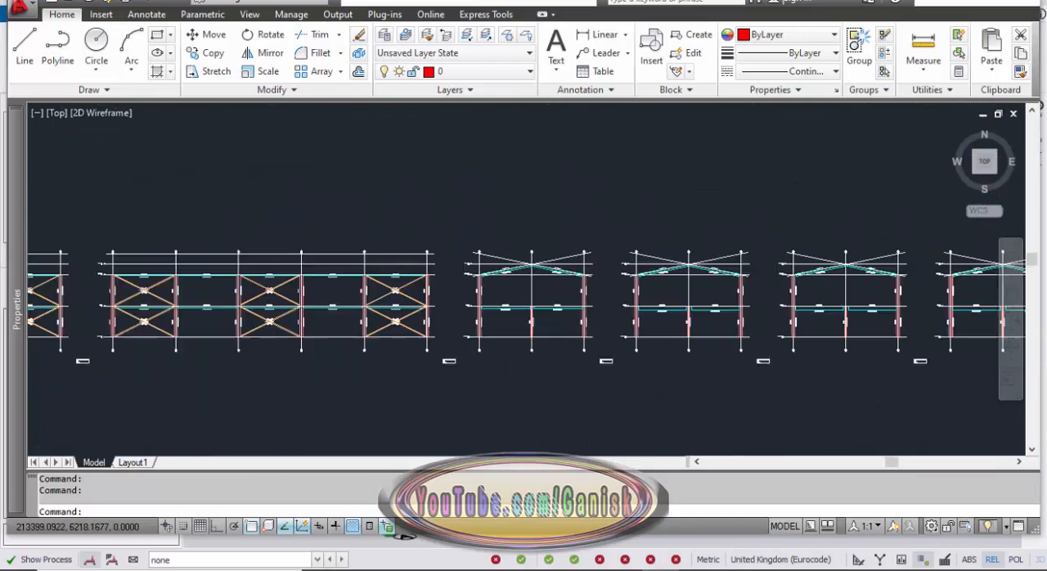
Look over the remaining cross-frame elevations and the braced roof slope drawings in the general arrangement layout.
scroll(465, 244, "up", 2)
middle_click_drag(732, 283, 374, 280)
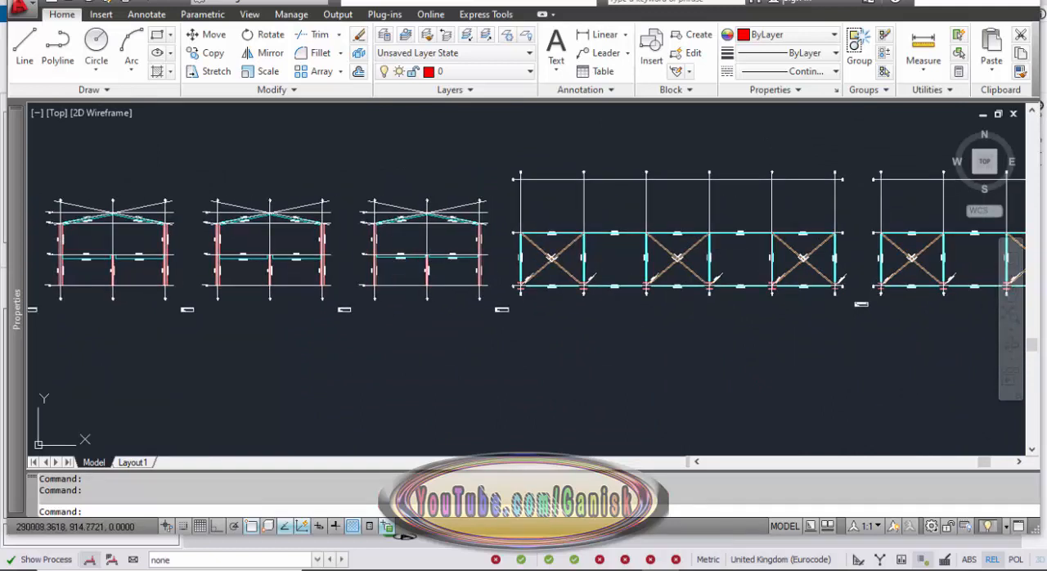
middle_click_drag(627, 279, 362, 274)
mouse_move(694, 279)
middle_mouse_down()
mouse_move(389, 279)
mouse_move(388, 292)
middle_mouse_up()
scroll(527, 300, "down", 5)
middle_click_drag(450, 308, 653, 317)
scroll(283, 305, "up", 2)
mouse_move(282, 310)
middle_mouse_down()
mouse_move(774, 323)
mouse_move(344, 298)
mouse_move(464, 298)
middle_mouse_up()
scroll(299, 300, "up", 4)
scroll(336, 301, "up", 2)
middle_click_drag(335, 301, 350, 299)
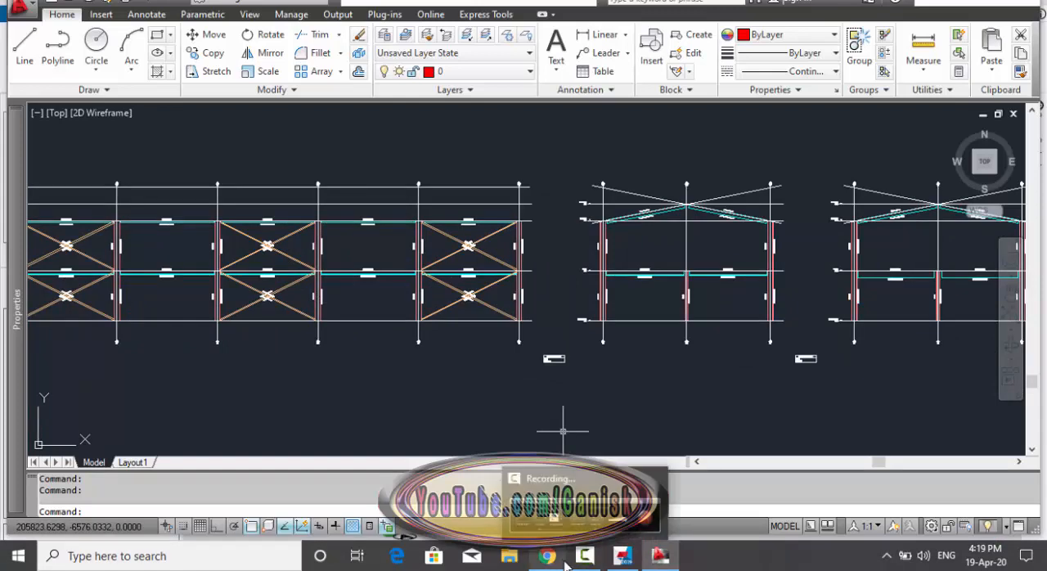
Switch back to Tekla Structural Designer, close the Drawing Management dialog and inspect the braced building in Structure 3D.
left_click(628, 562)
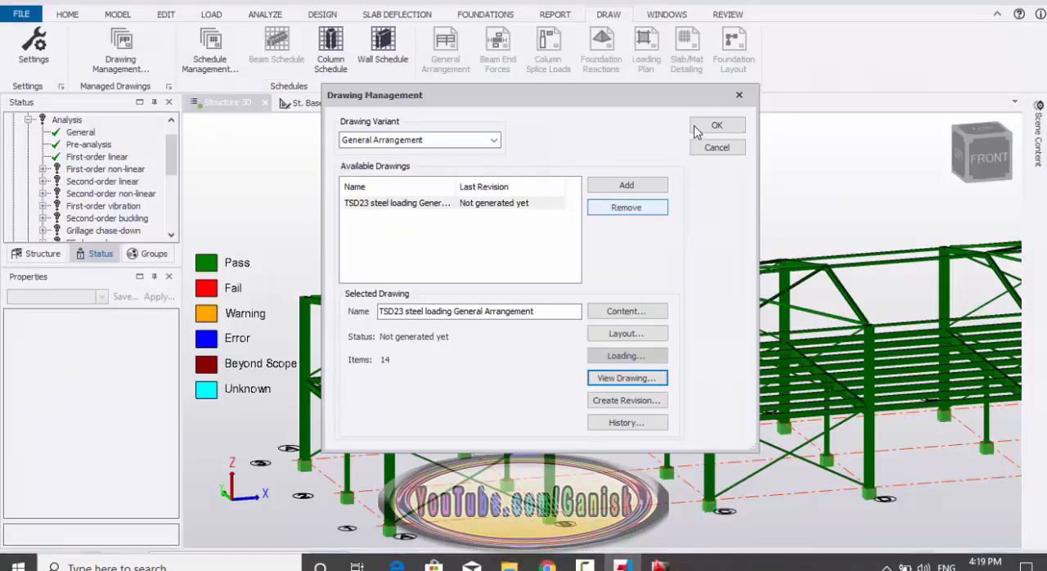
left_click(736, 94)
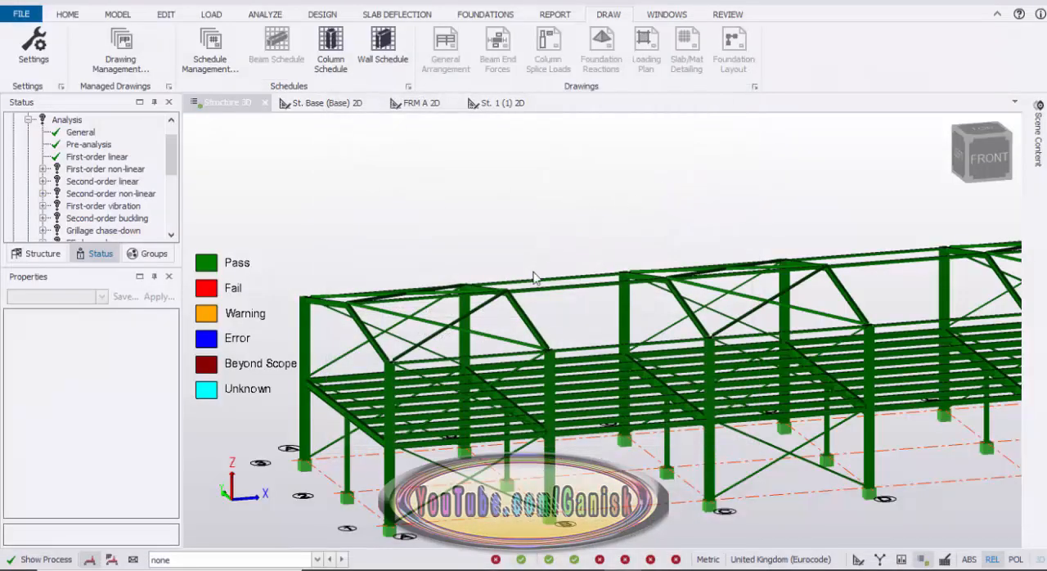
scroll(535, 271, "down", 3)
mouse_move(440, 272)
right_mouse_down()
mouse_move(459, 268)
mouse_move(547, 304)
mouse_move(589, 303)
right_mouse_up()
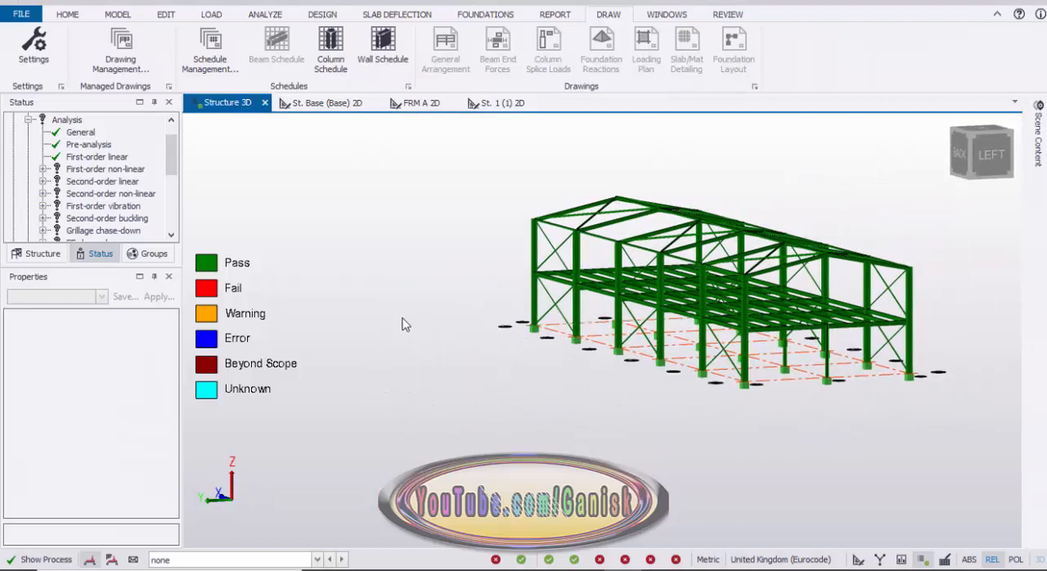
right_click_drag(401, 325, 439, 401)
scroll(436, 400, "up", 5)
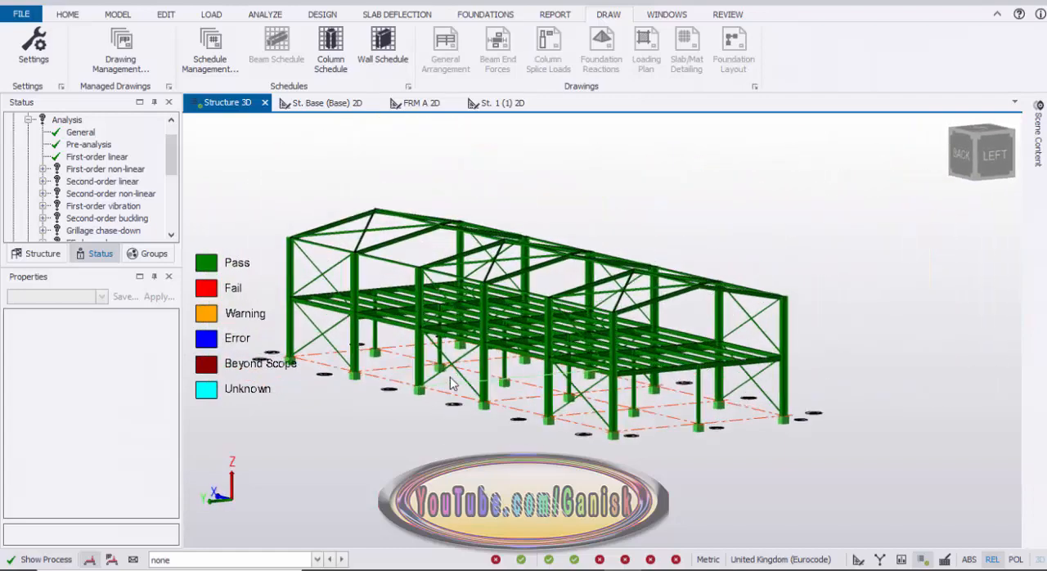
scroll(482, 400, "down", 6)
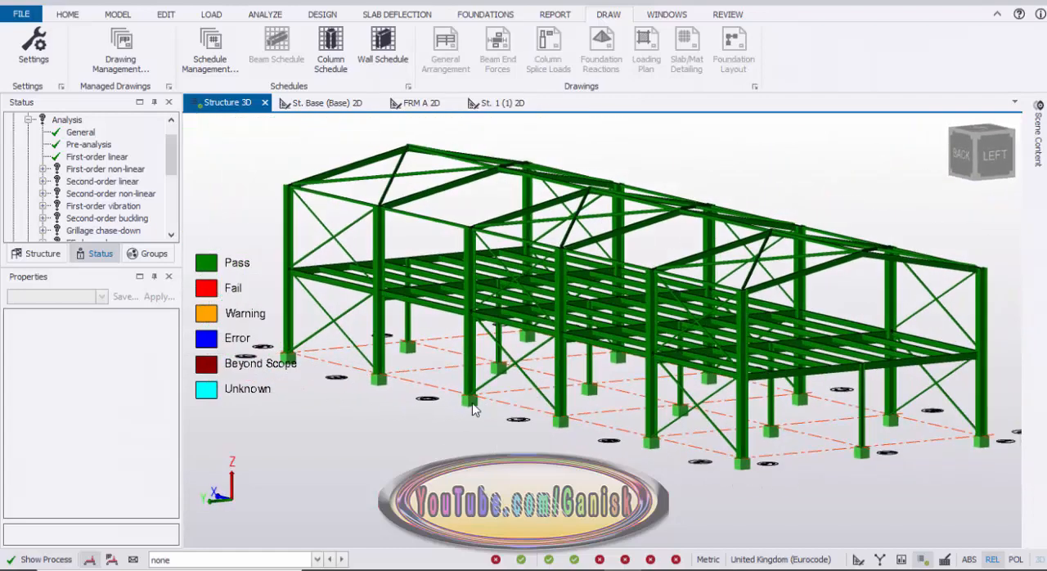
right_click_drag(467, 412, 450, 419)
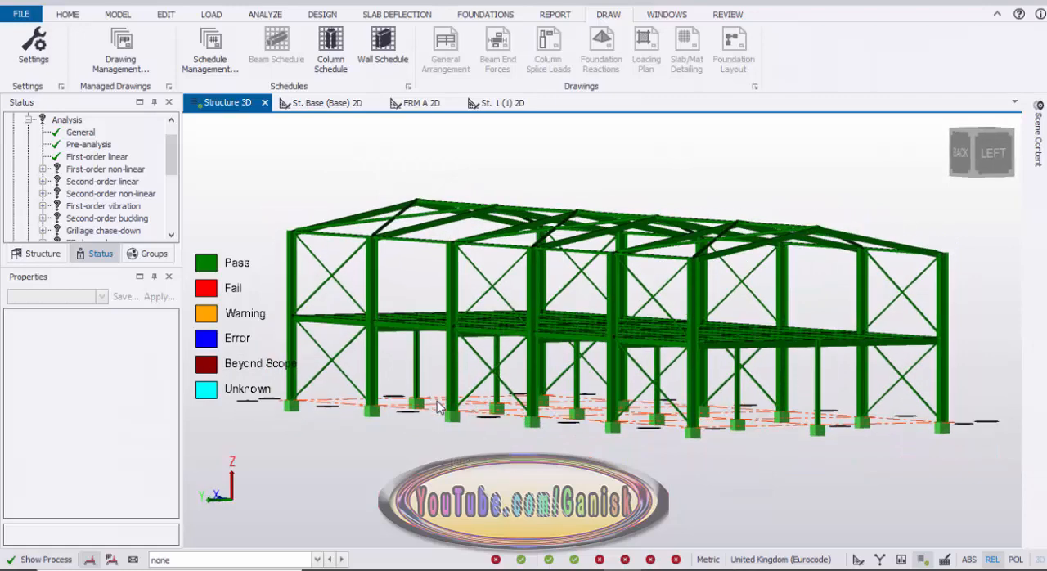
Switch to the YouTube channel page in Google Chrome, check its address and browse the uploaded videos.
mouse_move(547, 556)
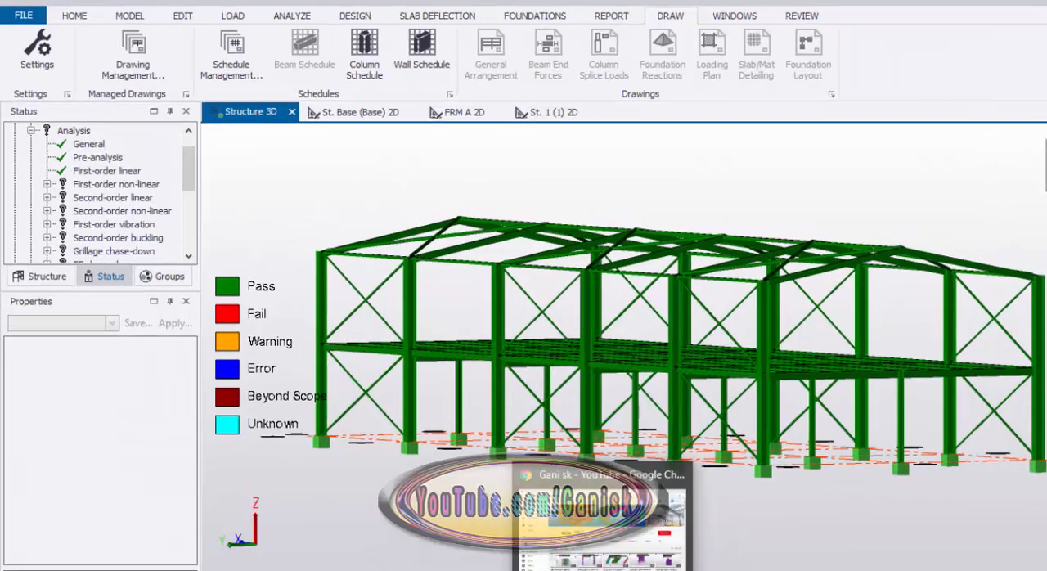
left_click(601, 515)
left_click(284, 41)
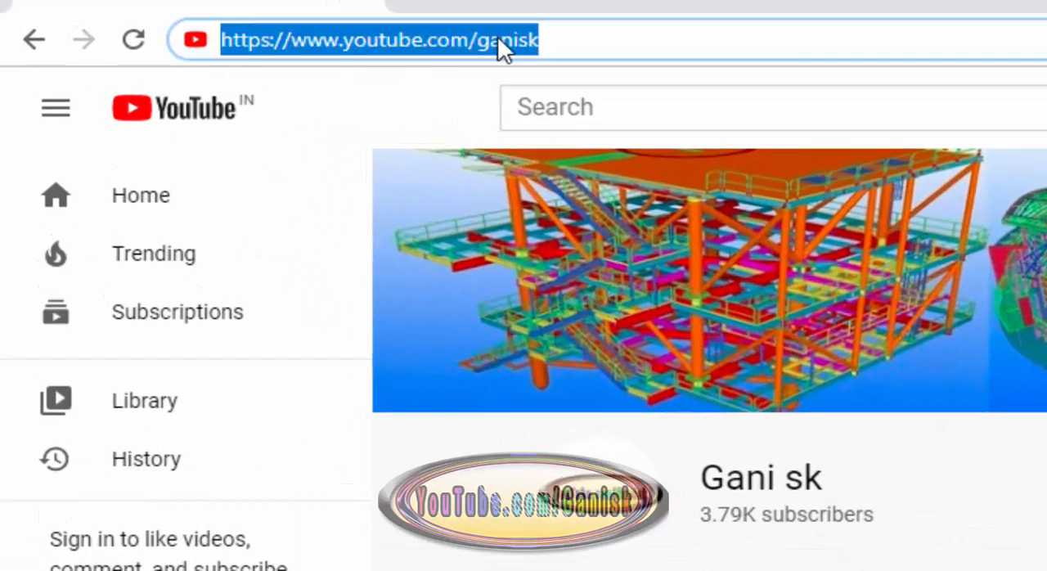
left_click(552, 35)
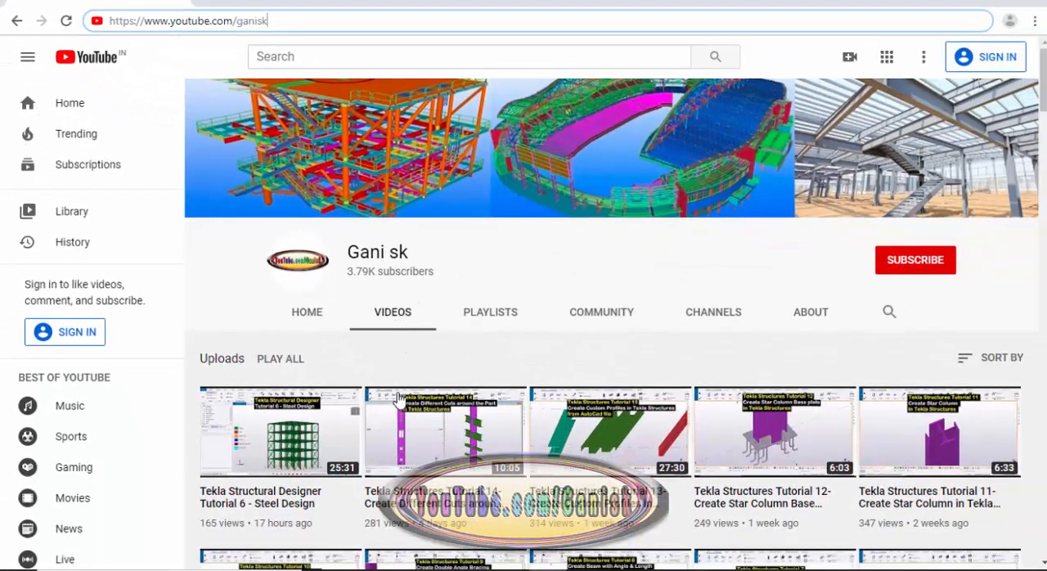
scroll(416, 396, "down", 15)
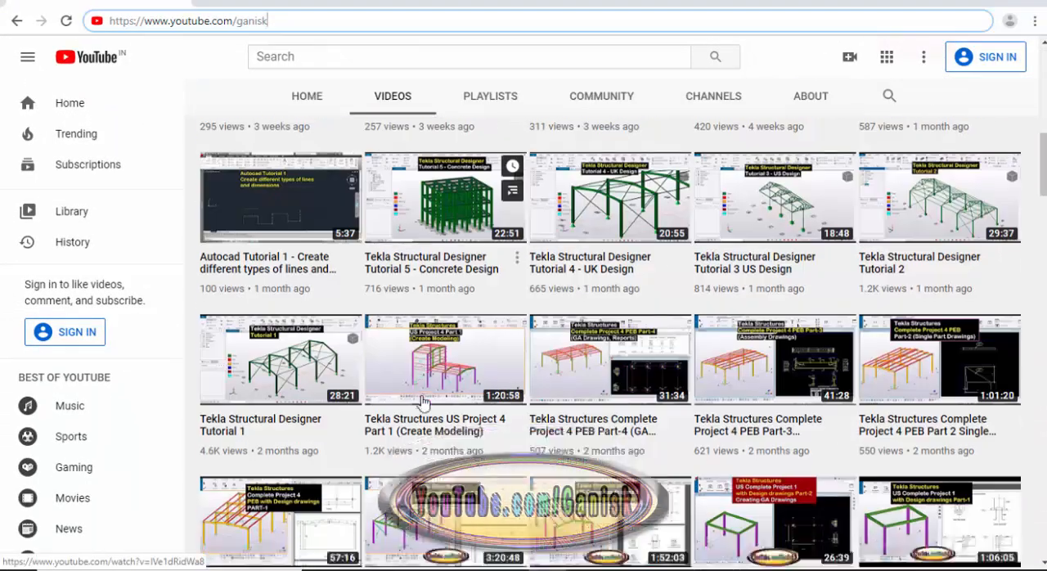
scroll(421, 401, "down", 5)
scroll(421, 400, "up", 11)
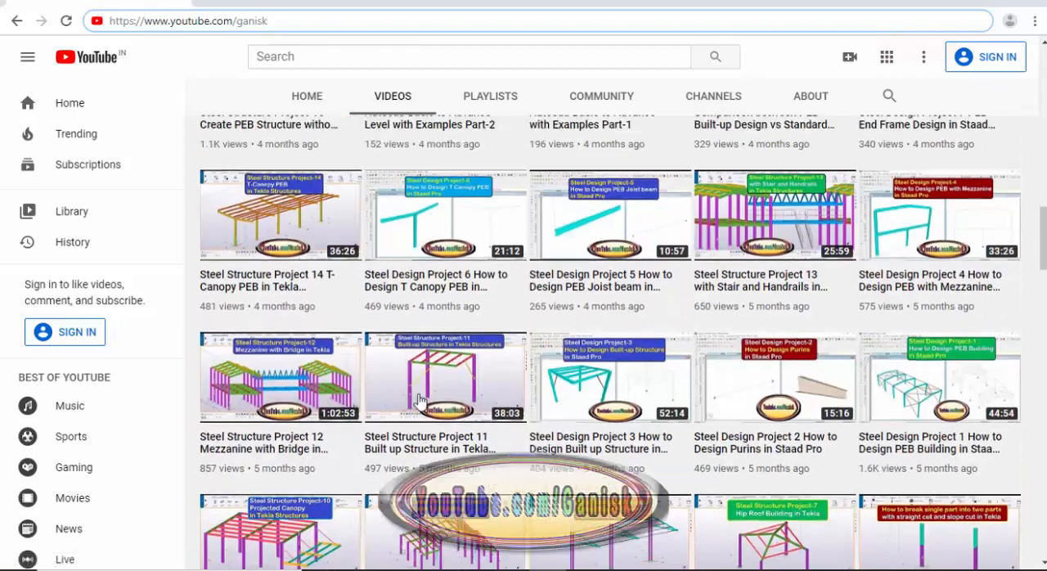
scroll(421, 399, "up", 12)
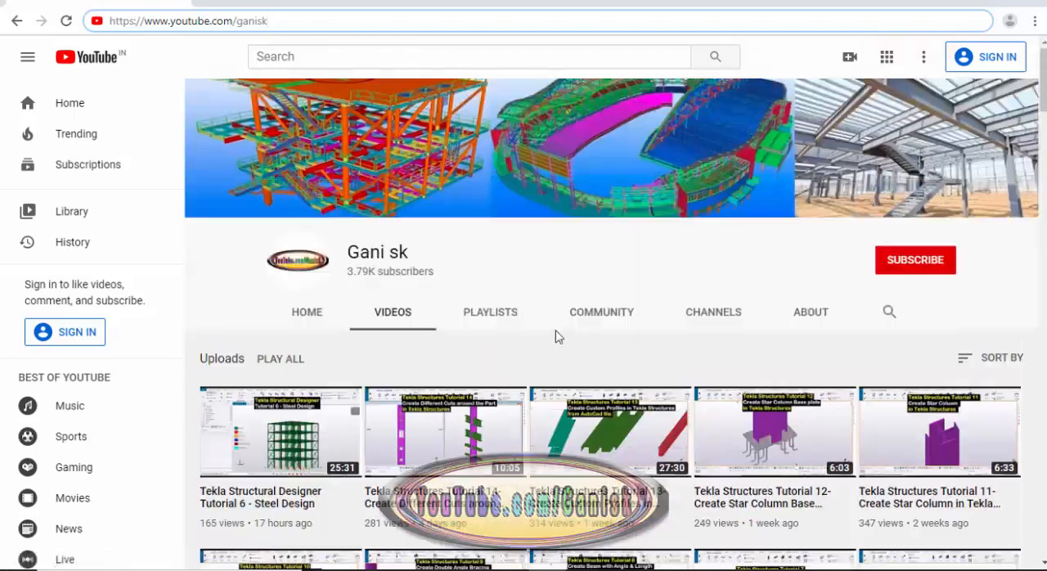